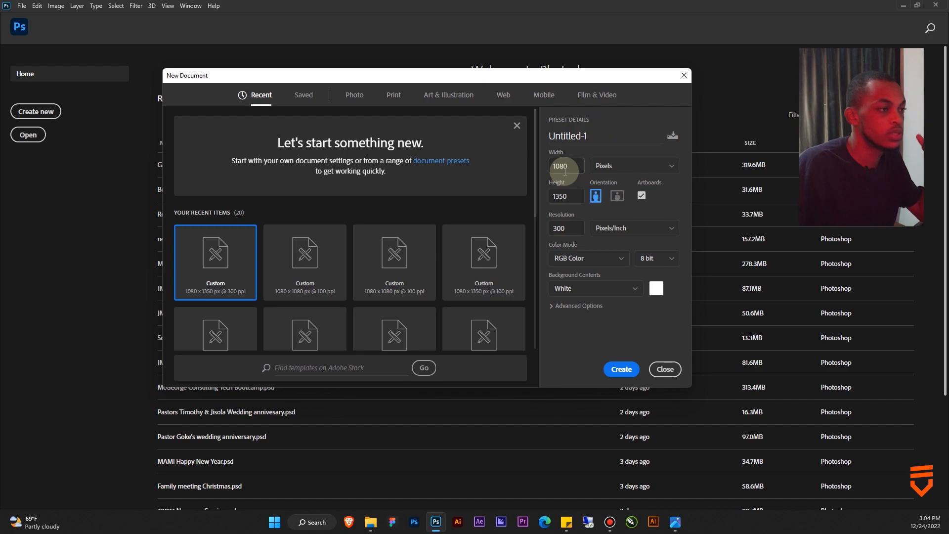
Create a 1080 x 1350 px document named "Games & glow" with a resolution of 100 pixels/inch and a white artboard.
drag(565, 229, 546, 235)
text(100)
click(595, 140)
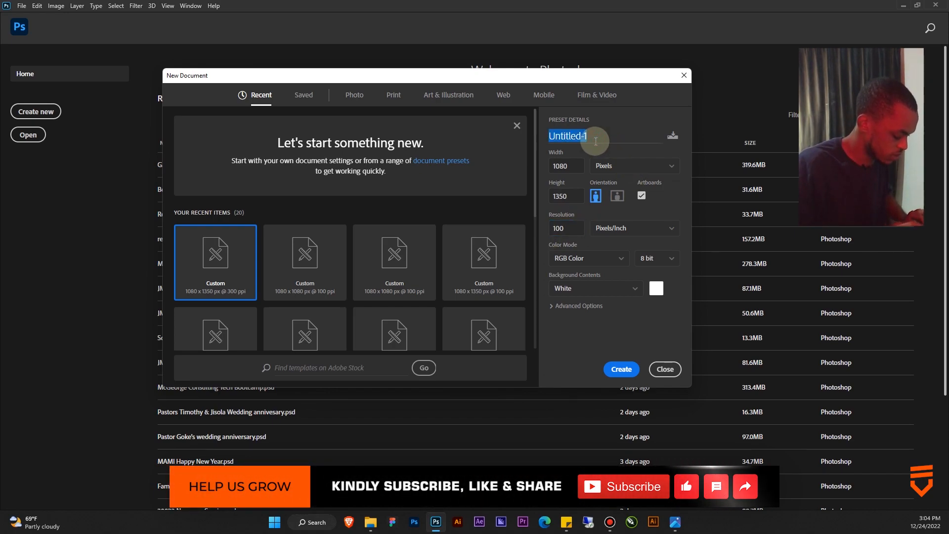
text(Games ^ glow)
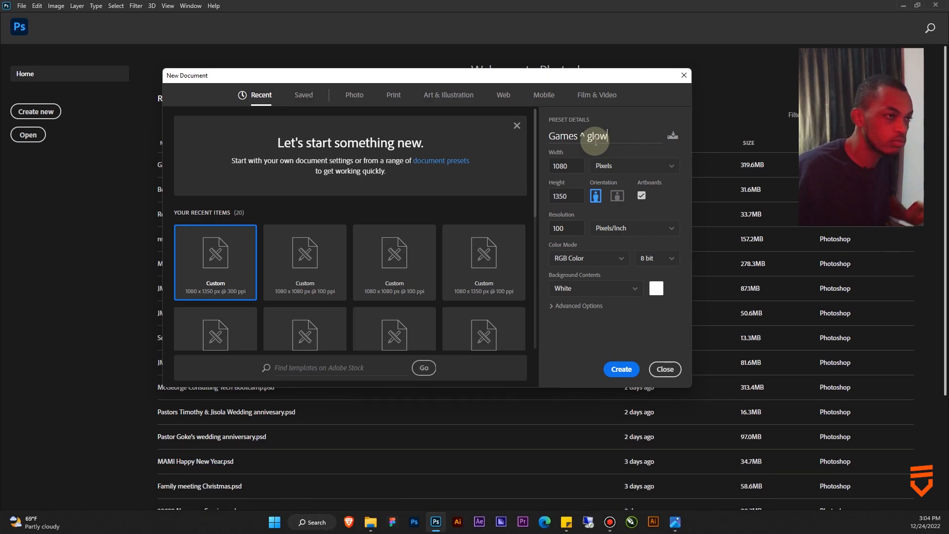
double_click(584, 135)
click(583, 135)
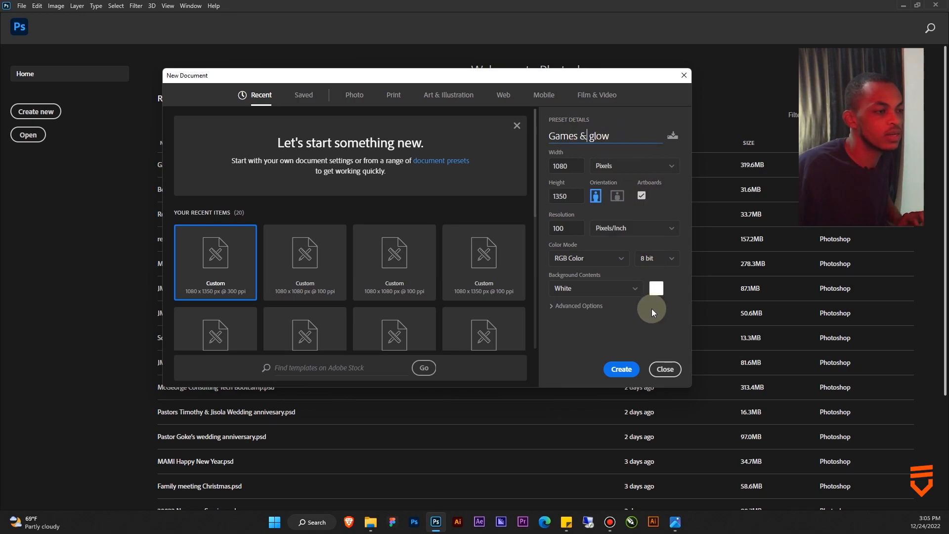
key(ctrl+a)
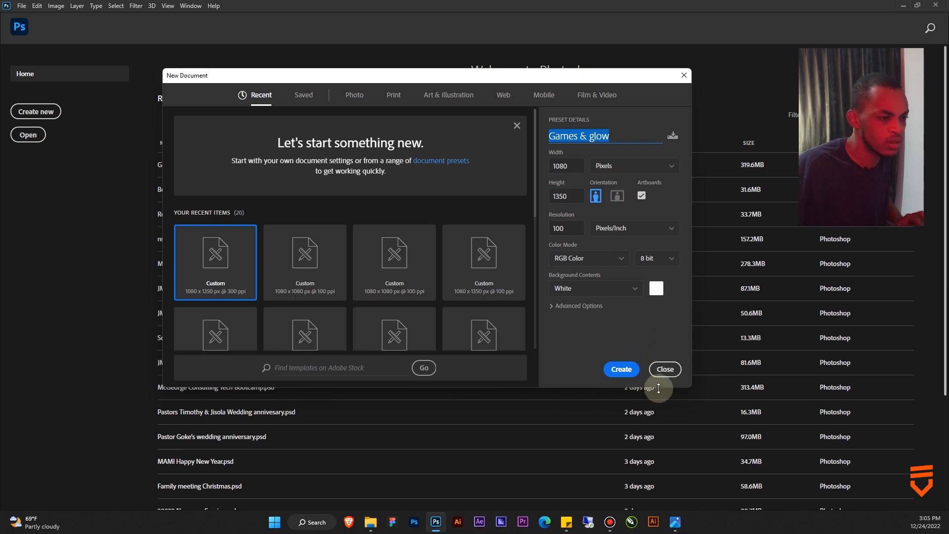
click(621, 369)
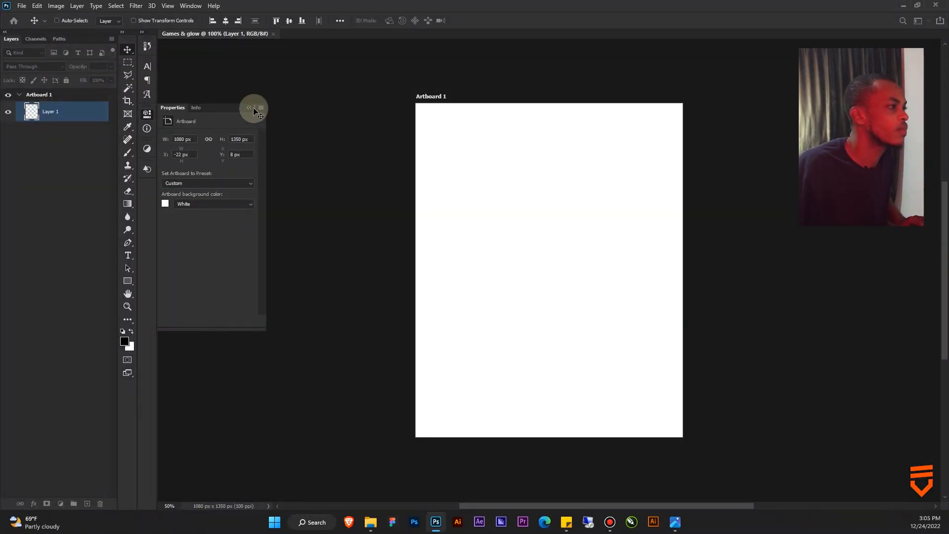
Collapse the artboard properties and rename Artboard 1 to "Games & glow".
click(250, 108)
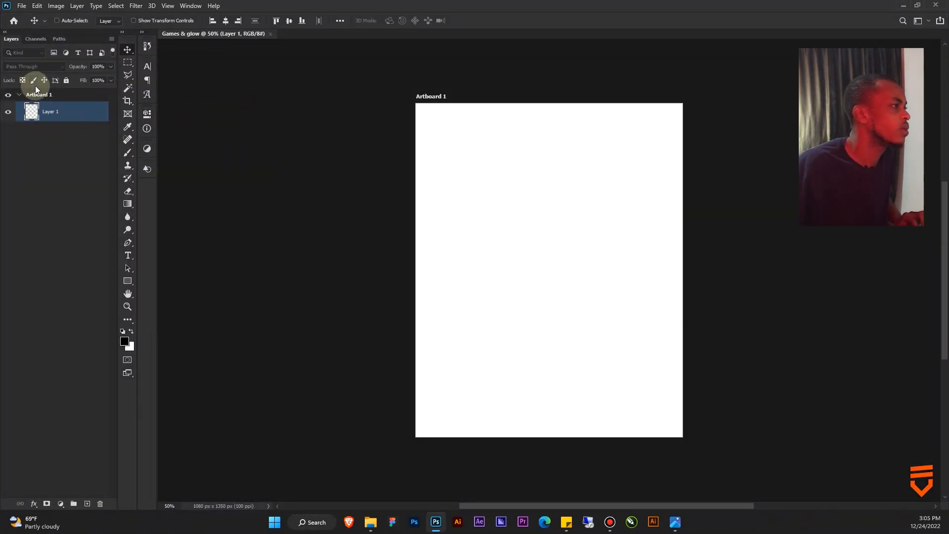
click(44, 96)
double_click(44, 95)
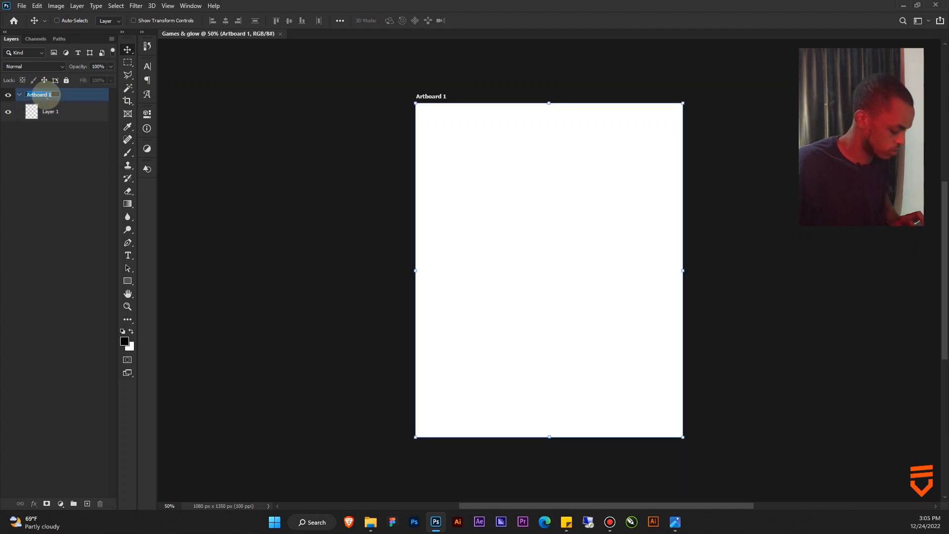
key(Return)
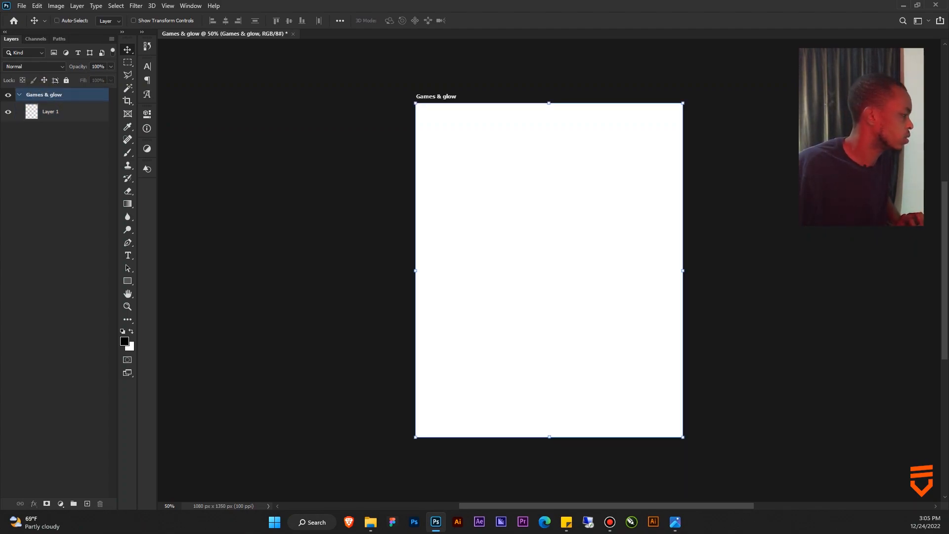
Cover the whole artboard with a near-black Solid Color fill layer in place of Layer 1.
click(51, 115)
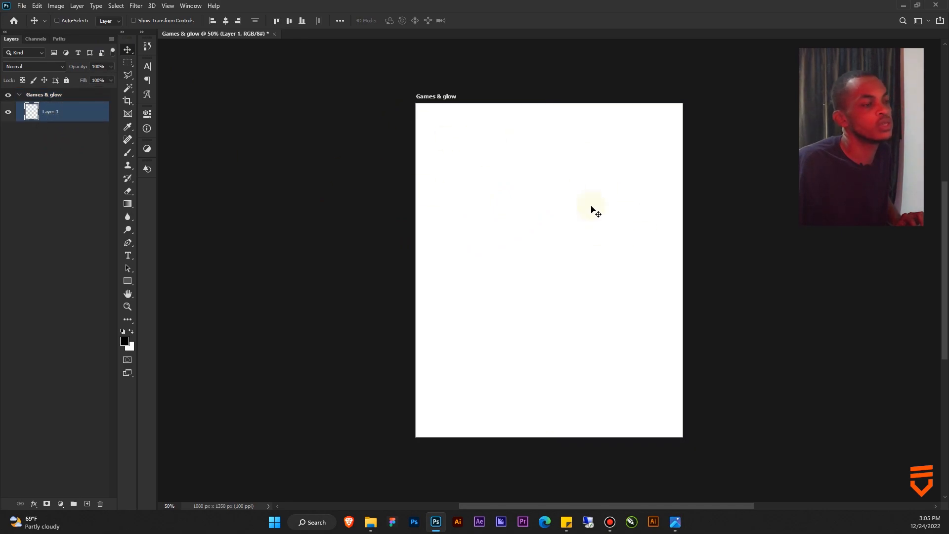
scroll(594, 211, up, 2)
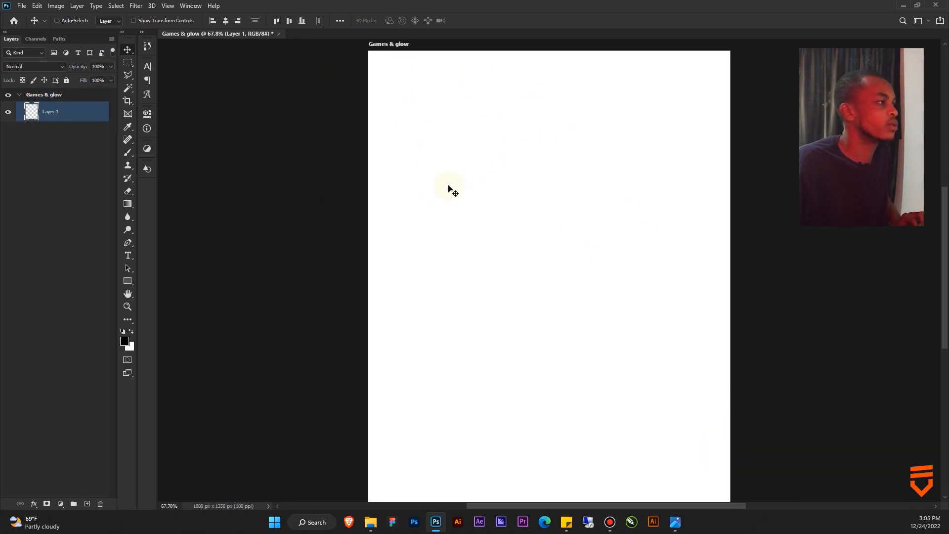
ctrl+click(74, 111)
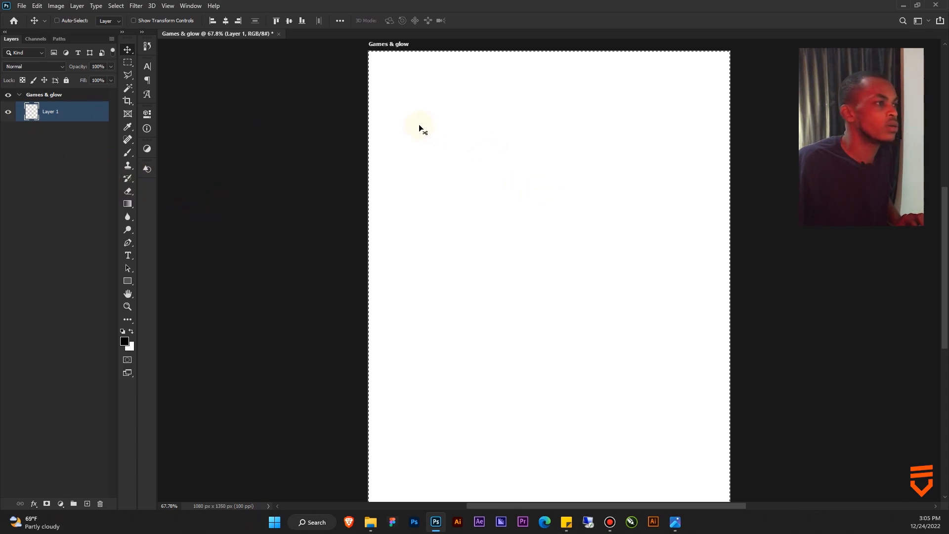
click(60, 503)
click(81, 330)
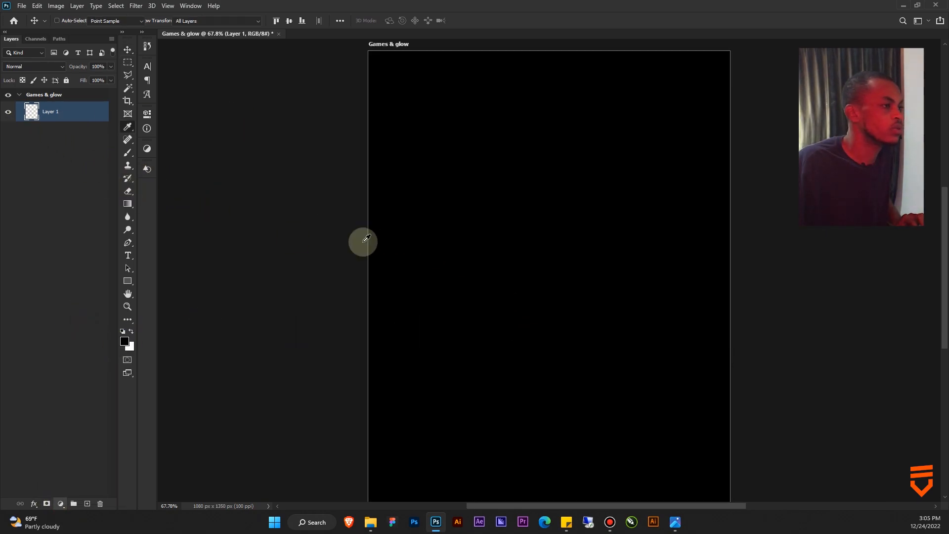
click(302, 225)
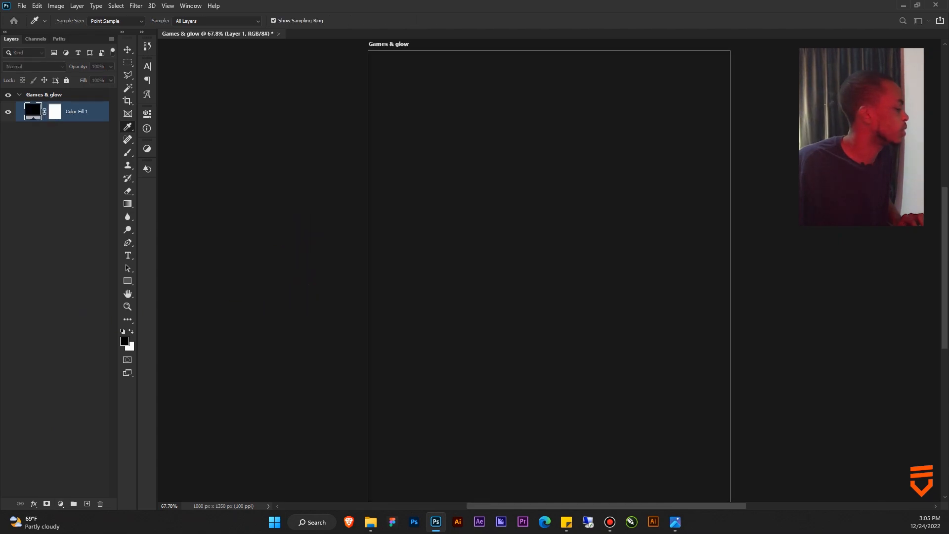
key(Return)
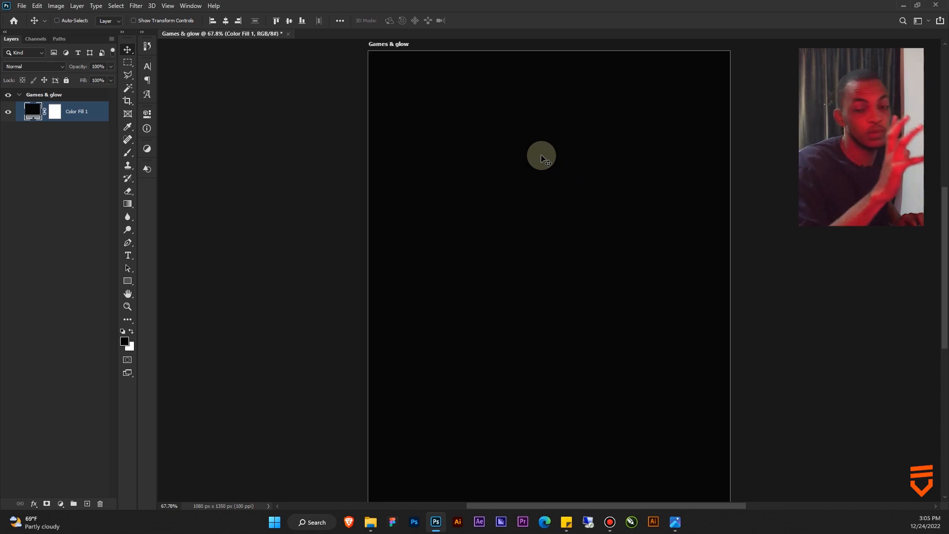
Add a white point text reading "Games" in the upper part of the artboard.
key(t)
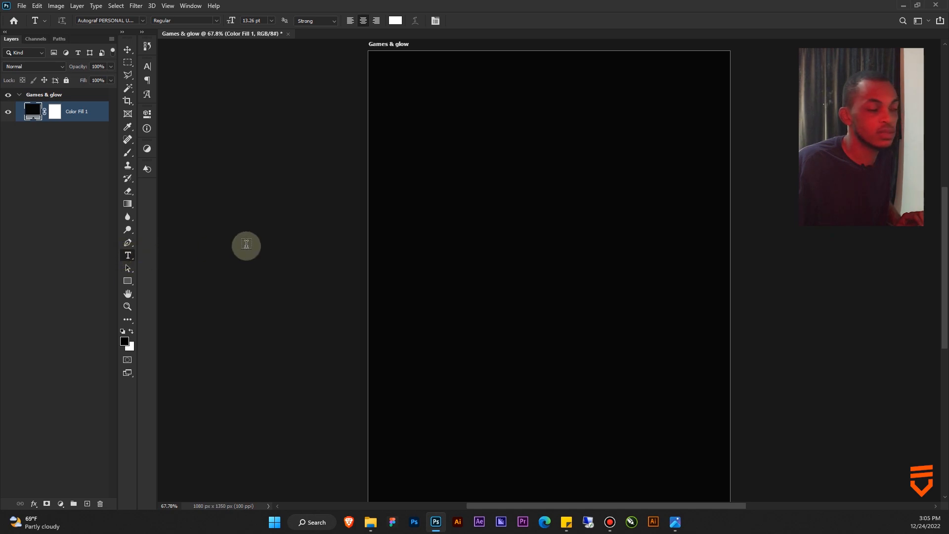
click(502, 130)
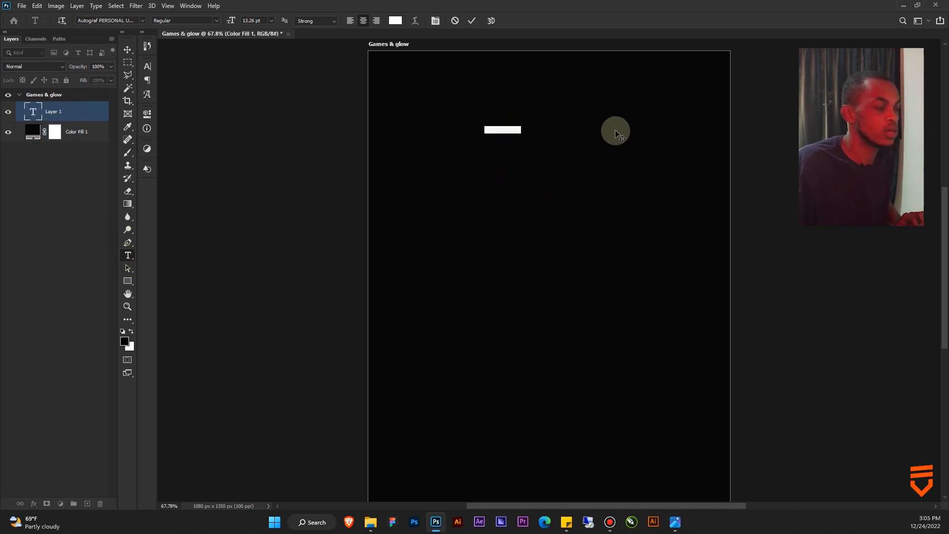
text(G)
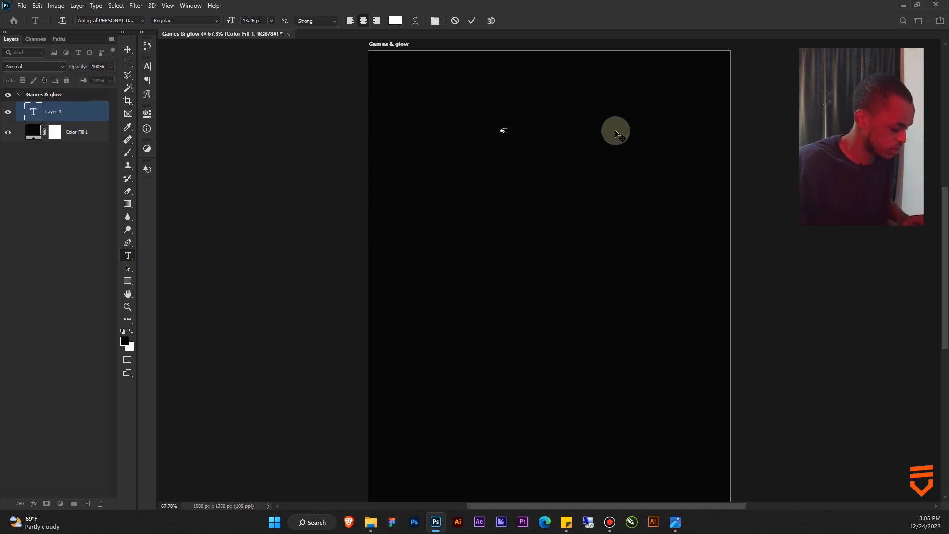
key(ctrl+Return)
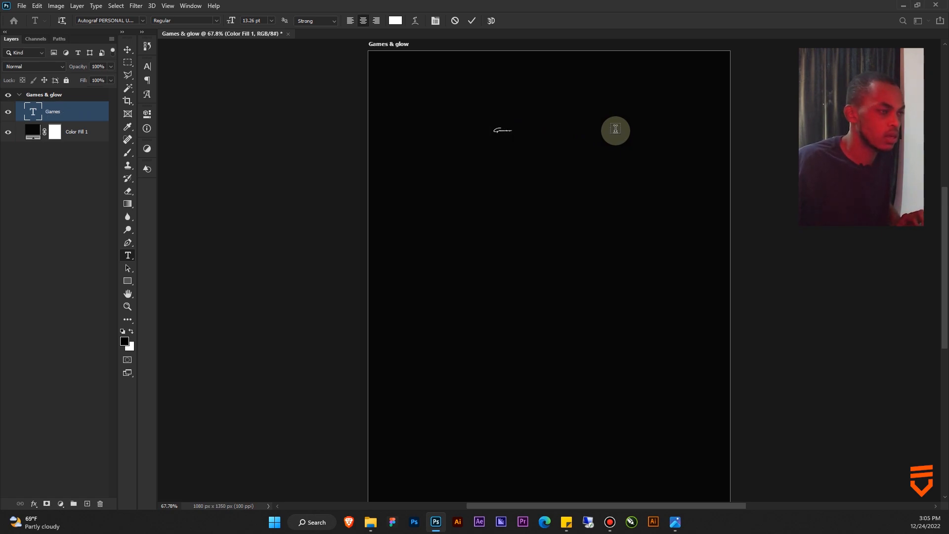
Scale the "Games" text up to about 1000% and place it near the artboard's top, roughly centred.
key(v)
key(ctrl+t)
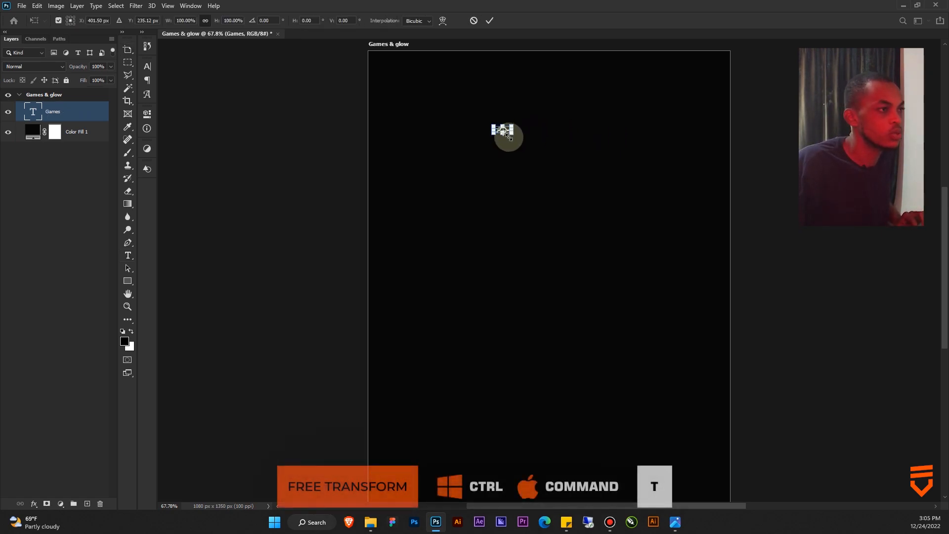
drag(513, 134, 690, 192)
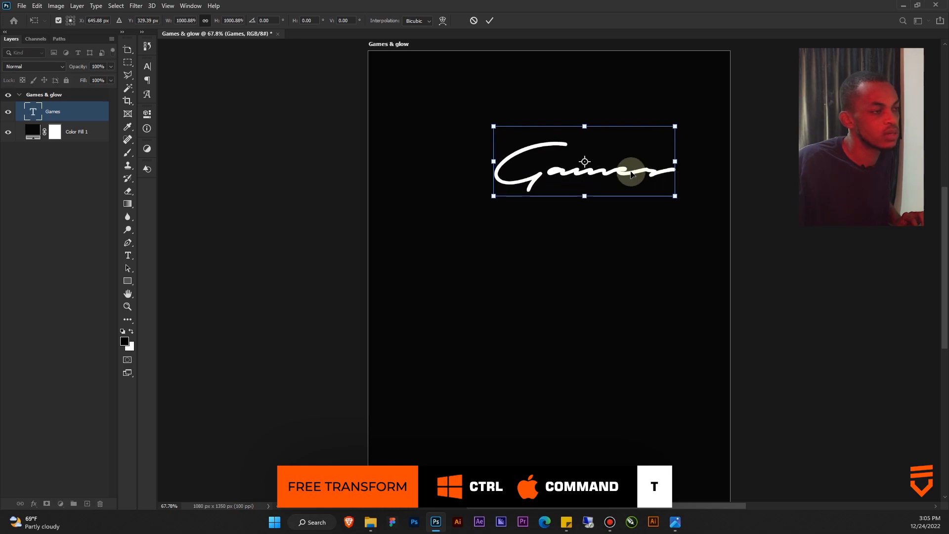
drag(615, 173, 571, 143)
key(Return)
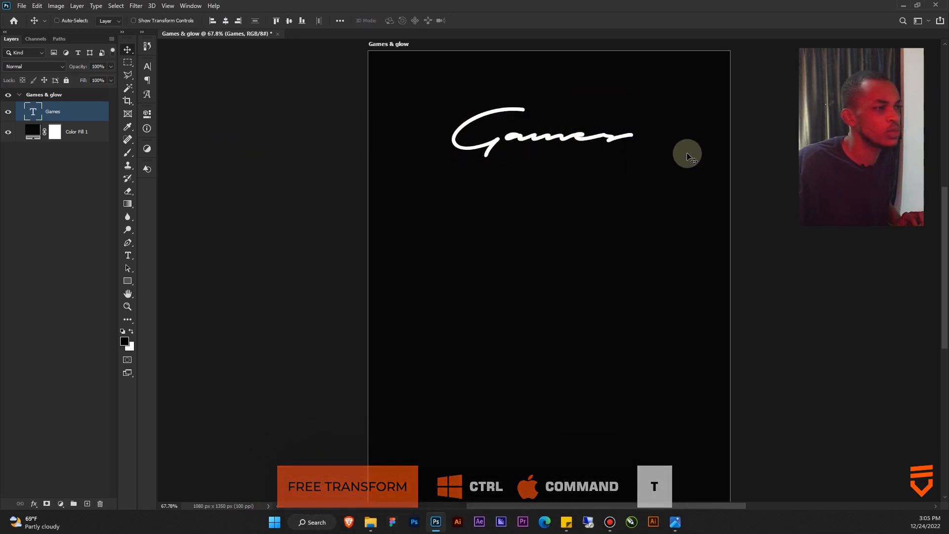
Duplicate the "Games" text directly below the original and change the copy to "& Glow".
drag(567, 136, 572, 188)
double_click(570, 185)
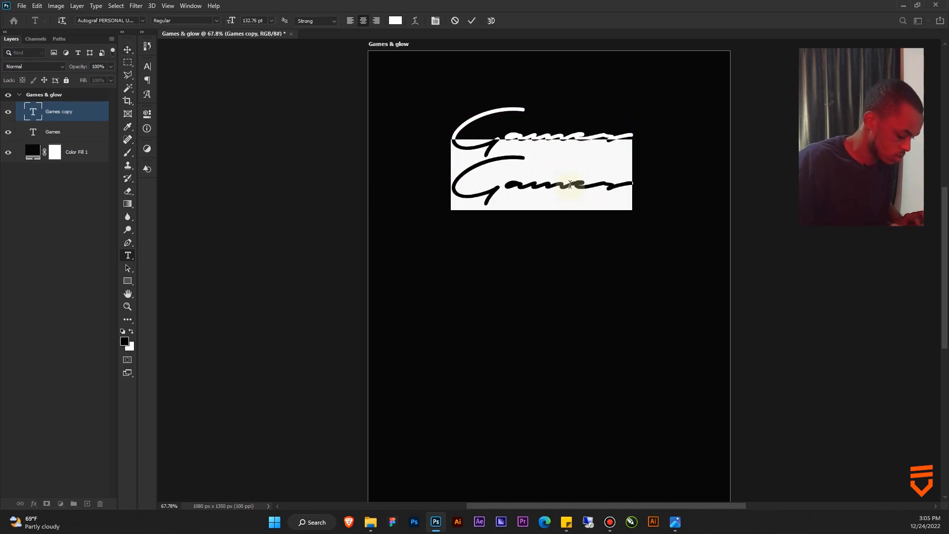
text(& )
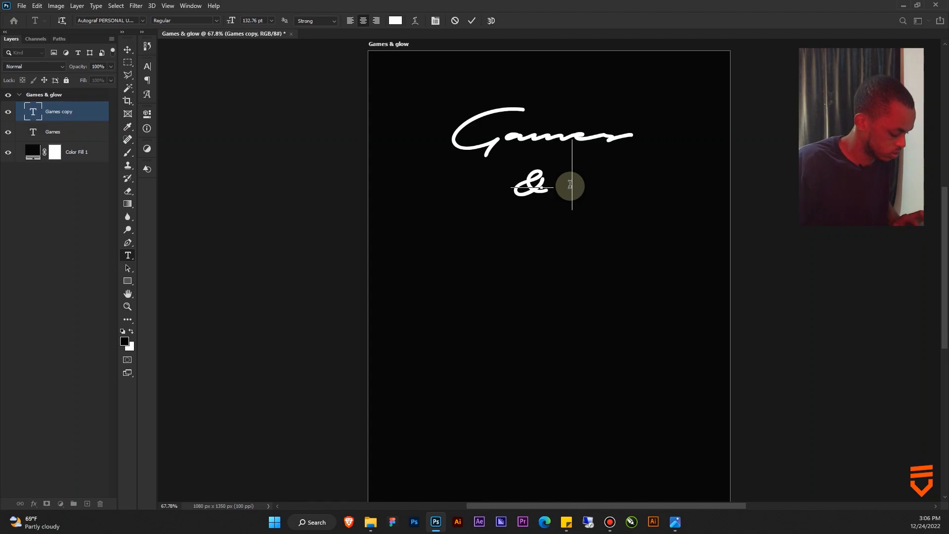
text(Glow)
key(ctrl+Return)
key(v)
Duplicate the "& Glow" text below the second line and change the copy to "Party".
drag(567, 190, 562, 255)
double_click(564, 257)
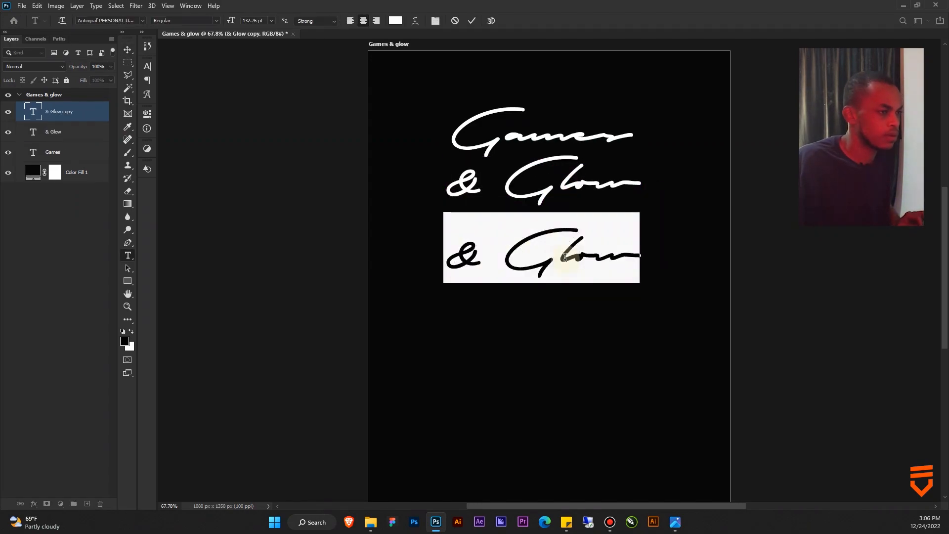
click(564, 257)
key(ctrl+a)
text(Party)
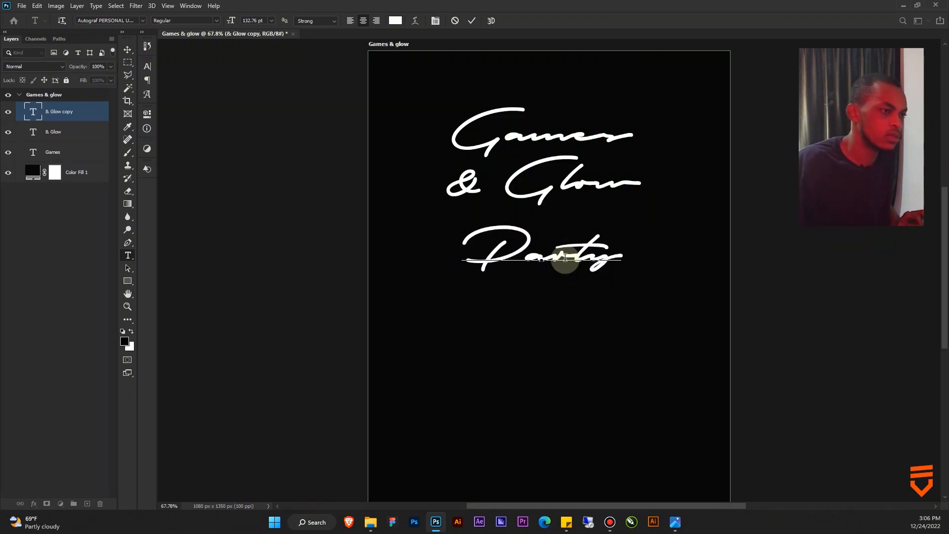
key(ctrl+Return)
drag(533, 204, 538, 217)
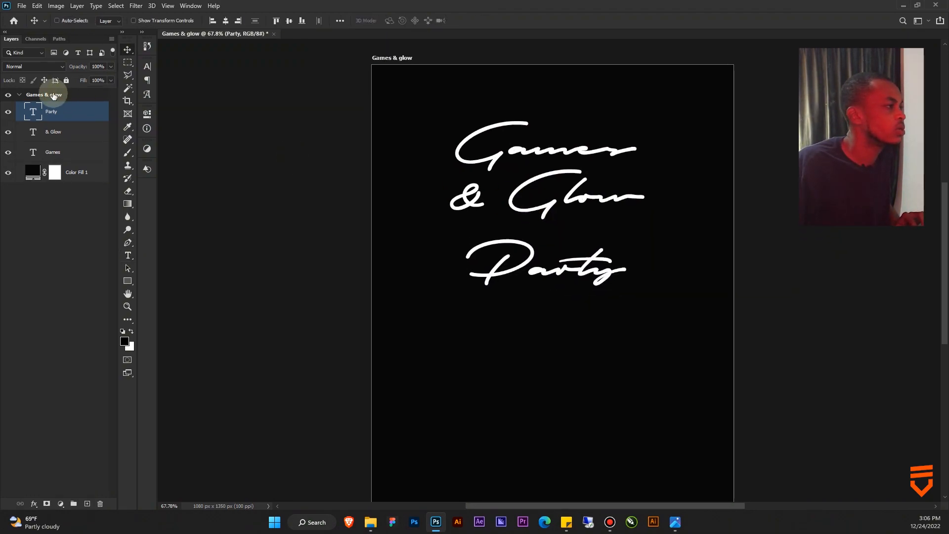
Set the "Games" and "& Glow" texts in TT Lakes Compressed Black DEMO Regular with a tracking of -50.
click(53, 132)
shift+click(60, 153)
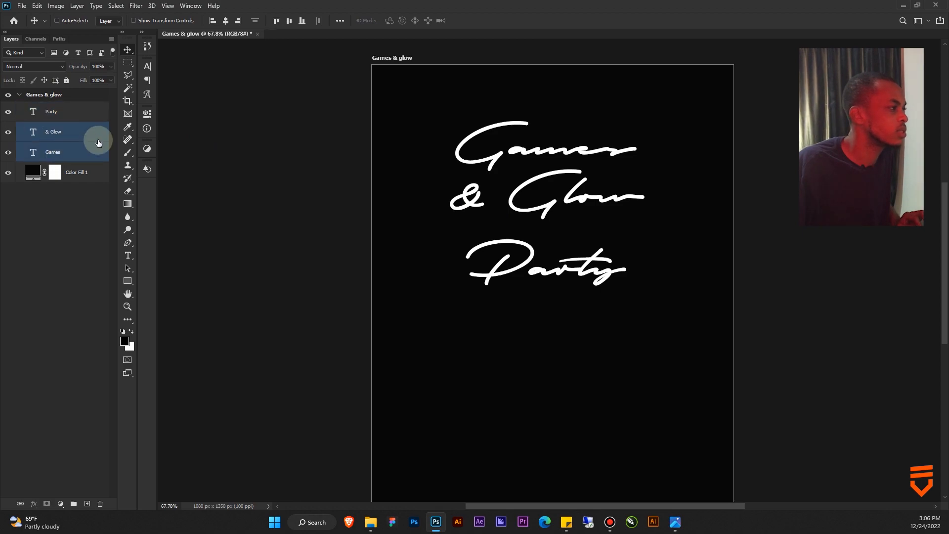
click(147, 66)
click(207, 75)
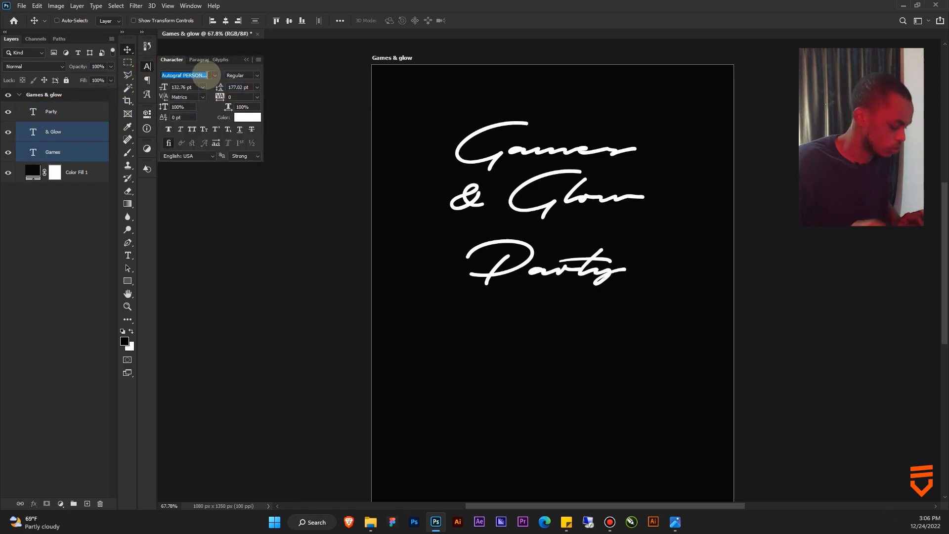
text(m)
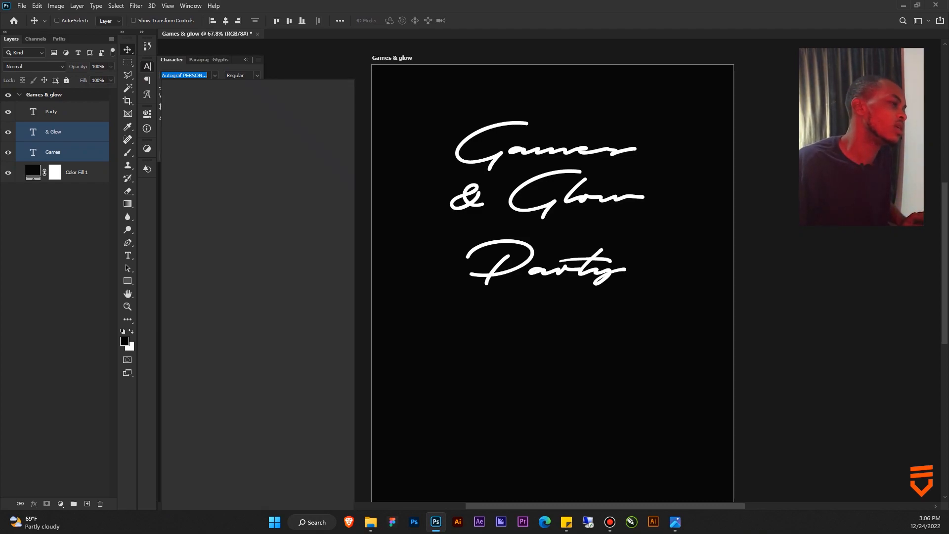
click(206, 75)
text(t)
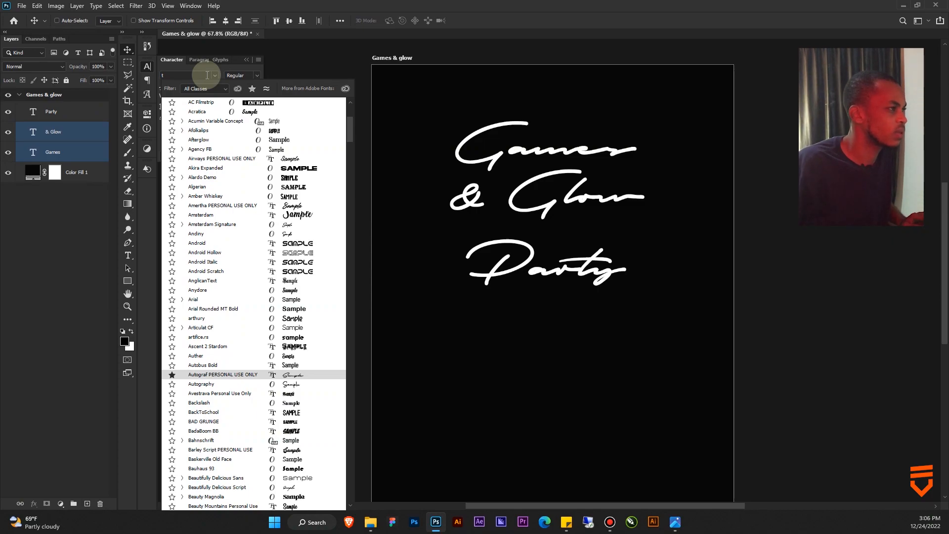
text(t)
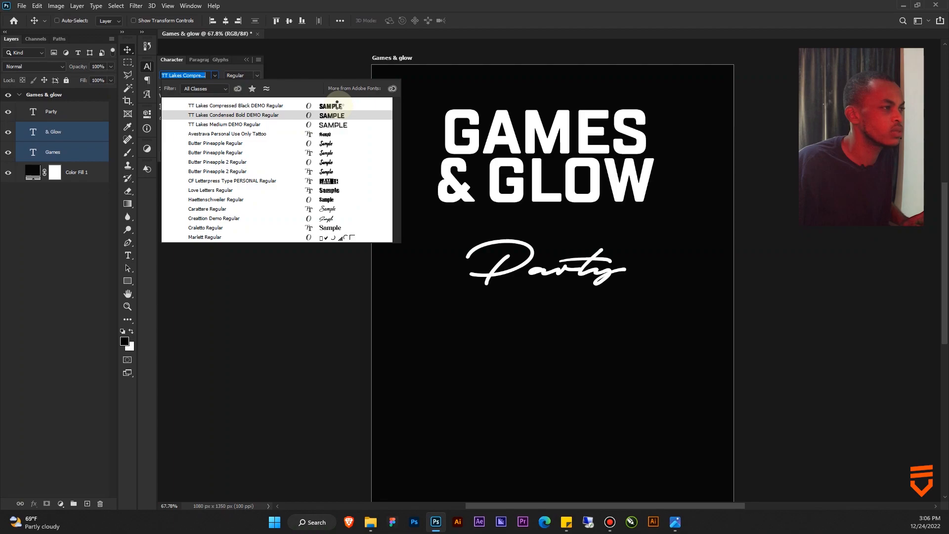
click(340, 108)
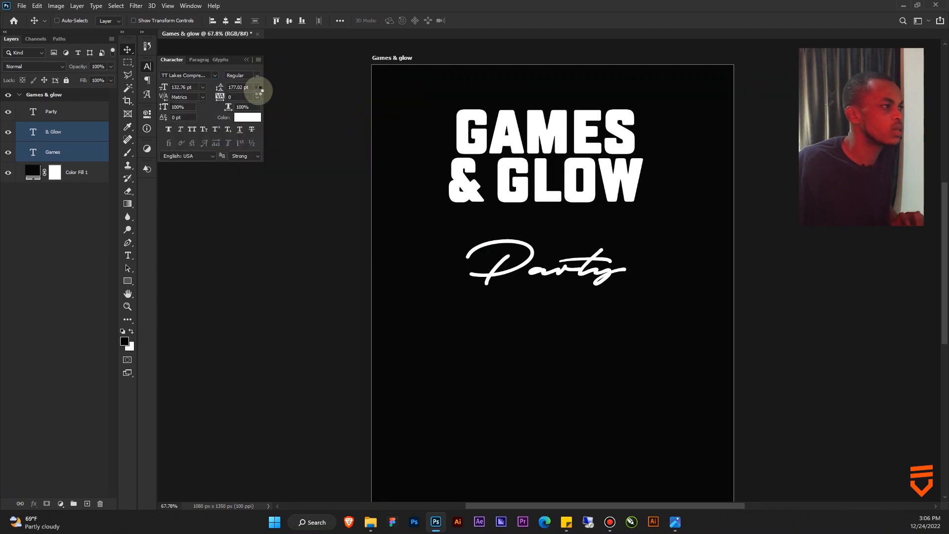
click(256, 97)
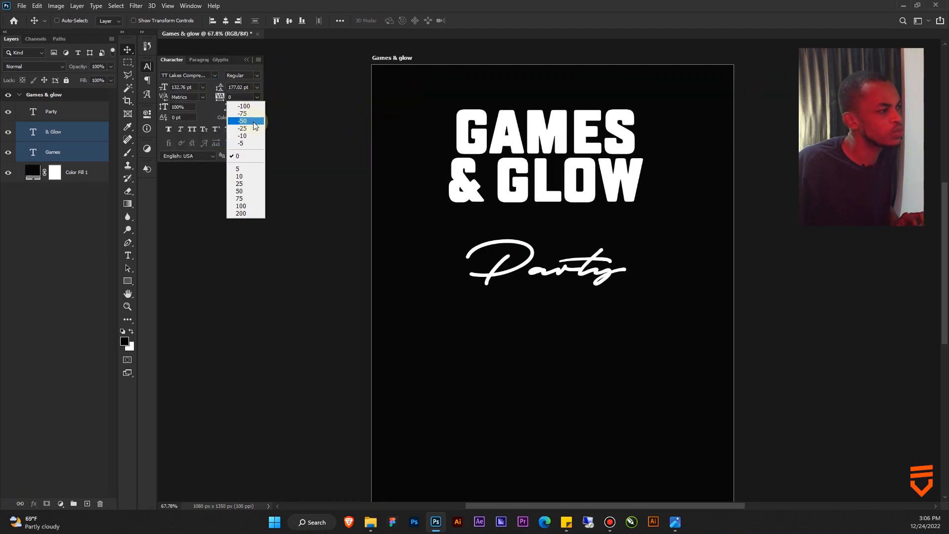
click(254, 122)
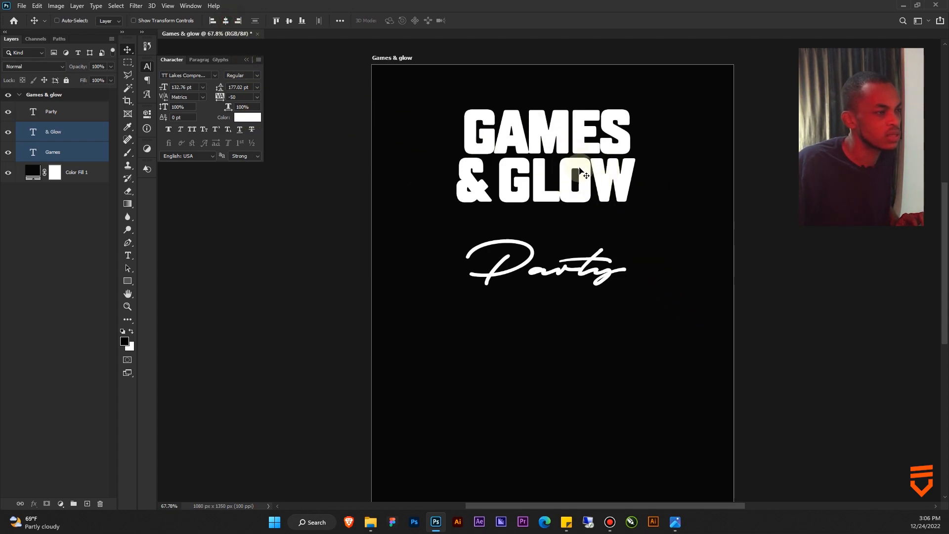
Centre the "& Glow", "Games" and "Party" texts horizontally on the artboard, one layer at a time.
click(74, 133)
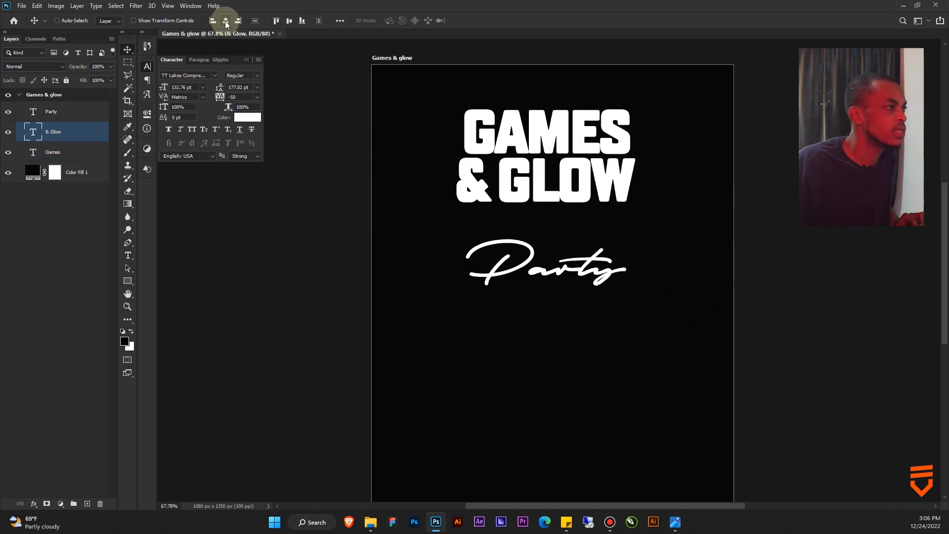
click(225, 21)
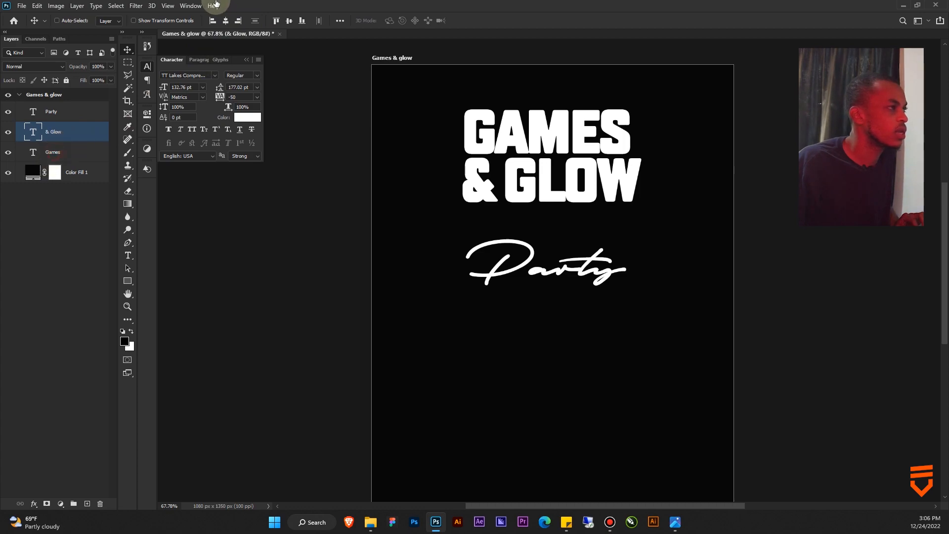
key(alt+bracketleft)
click(225, 21)
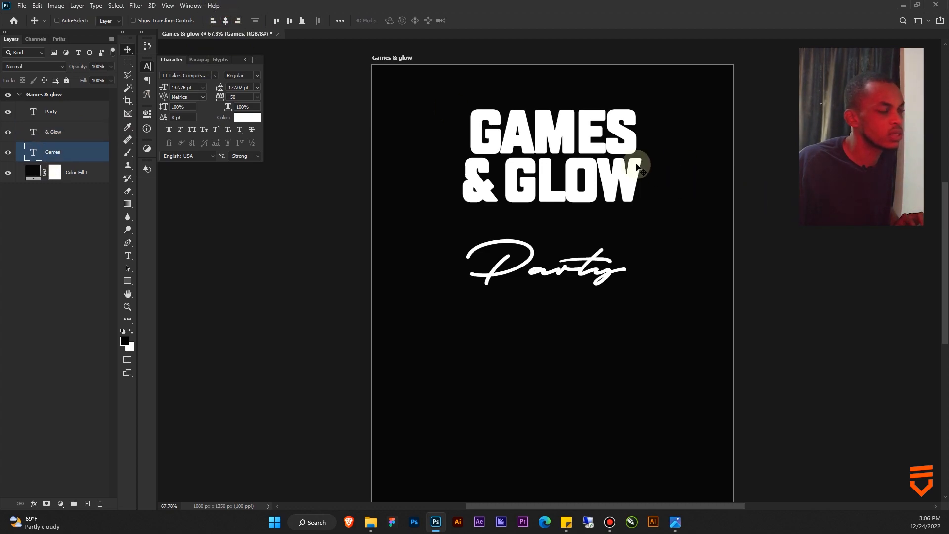
click(50, 113)
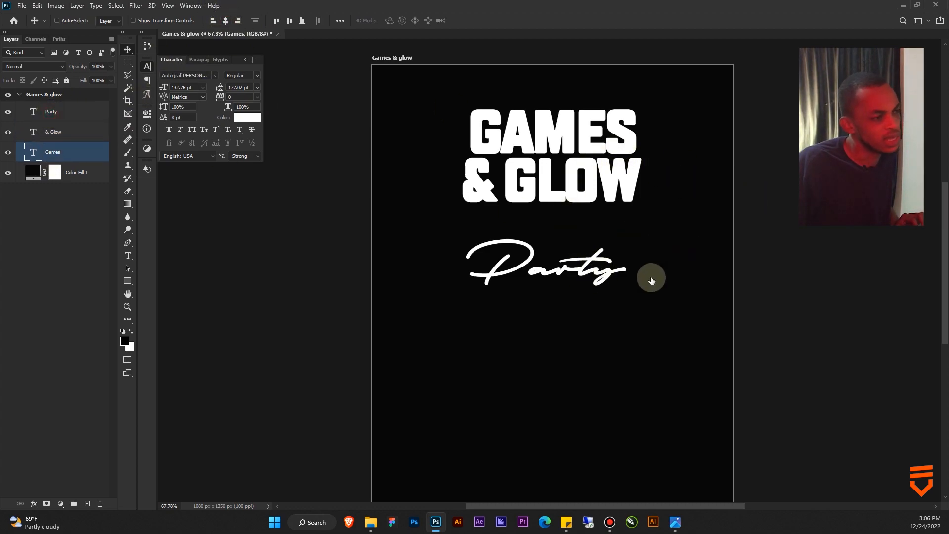
click(226, 21)
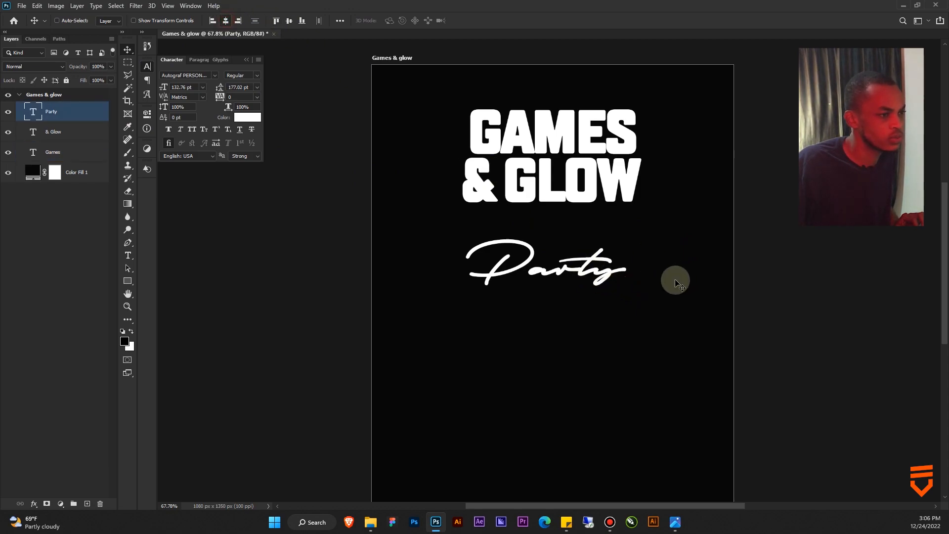
Move the "Party" text up to overlap the lower edge of "& Glow" and scale it up to about 144.92 pt.
drag(586, 278, 589, 221)
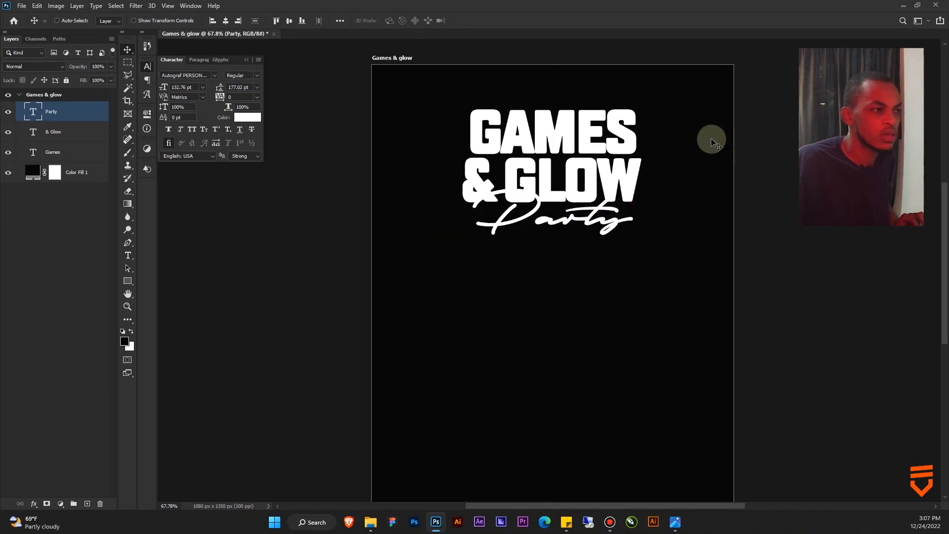
key(ctrl)
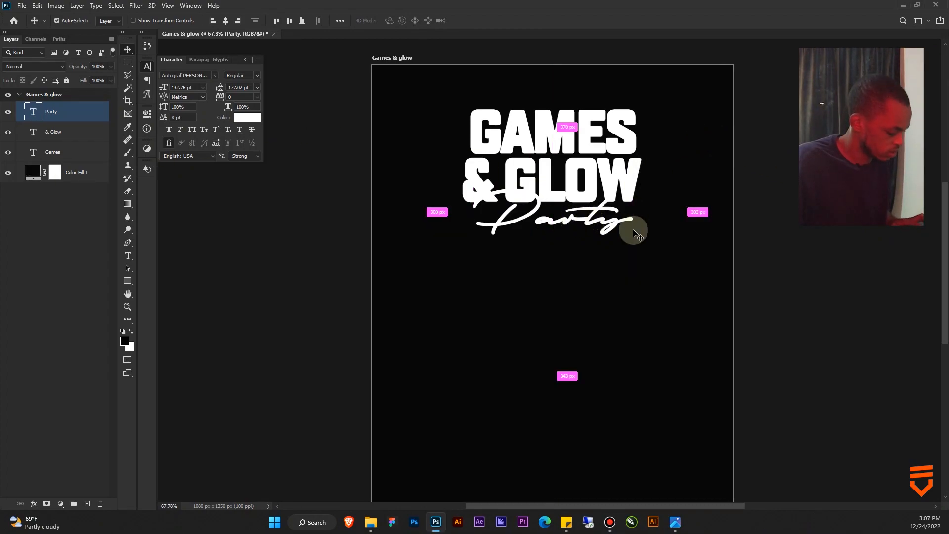
key(ctrl+t)
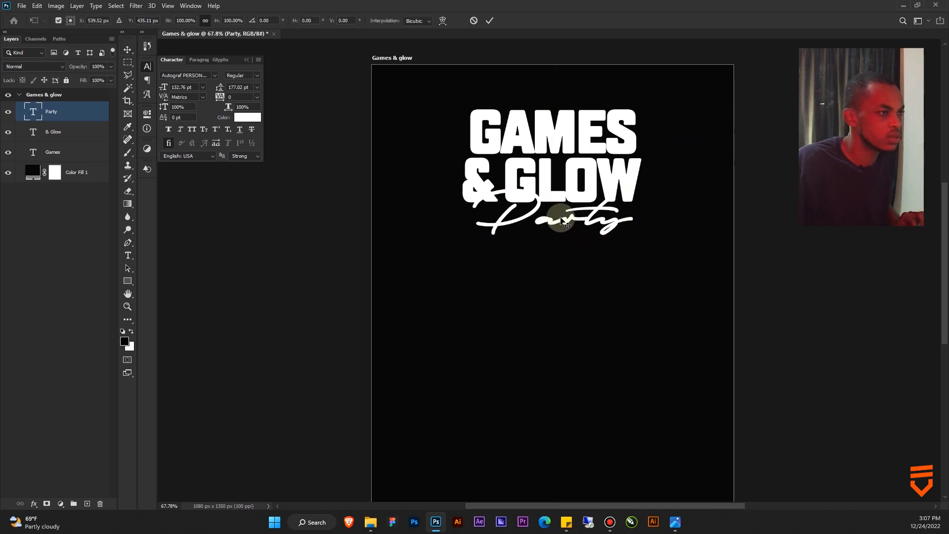
drag(553, 246, 553, 251)
key(Return)
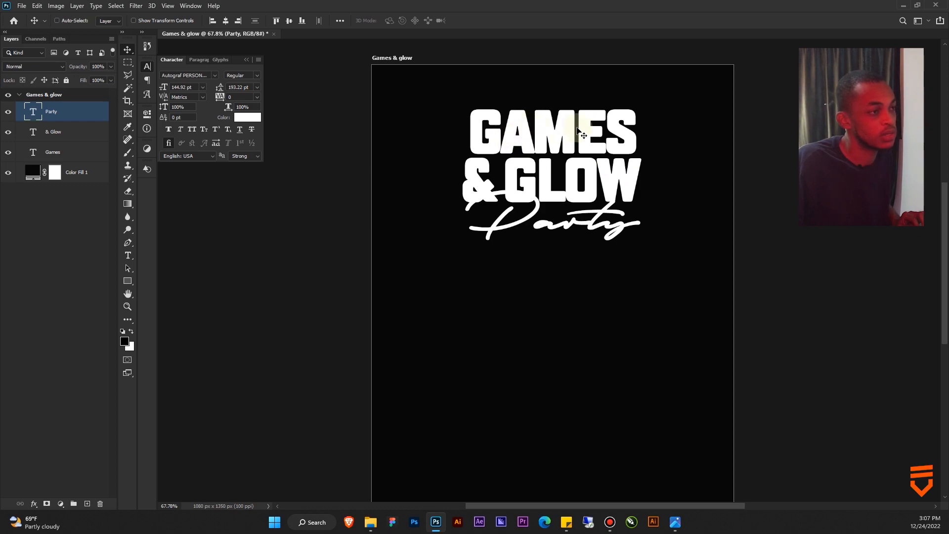
Change the "Games" text colour to light blue, hex 6df0ff.
ctrl+click(543, 129)
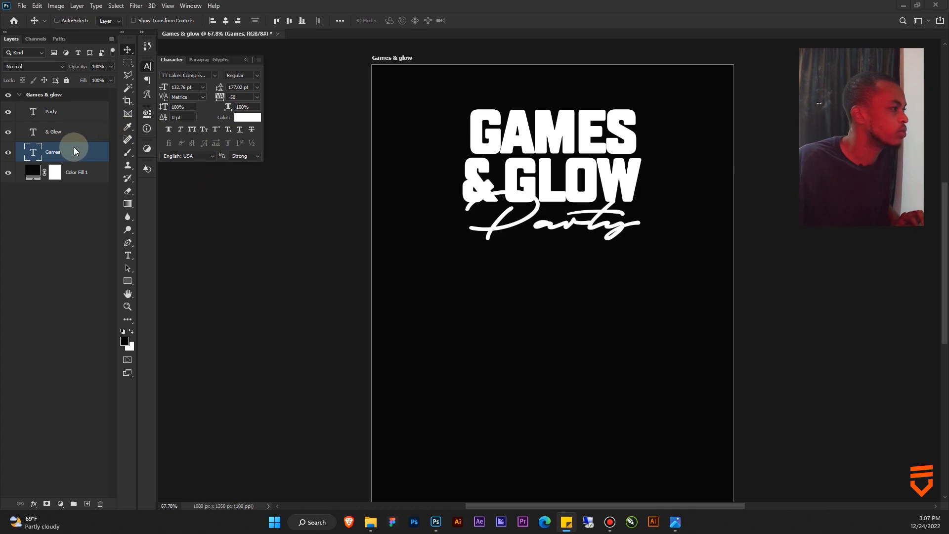
click(247, 117)
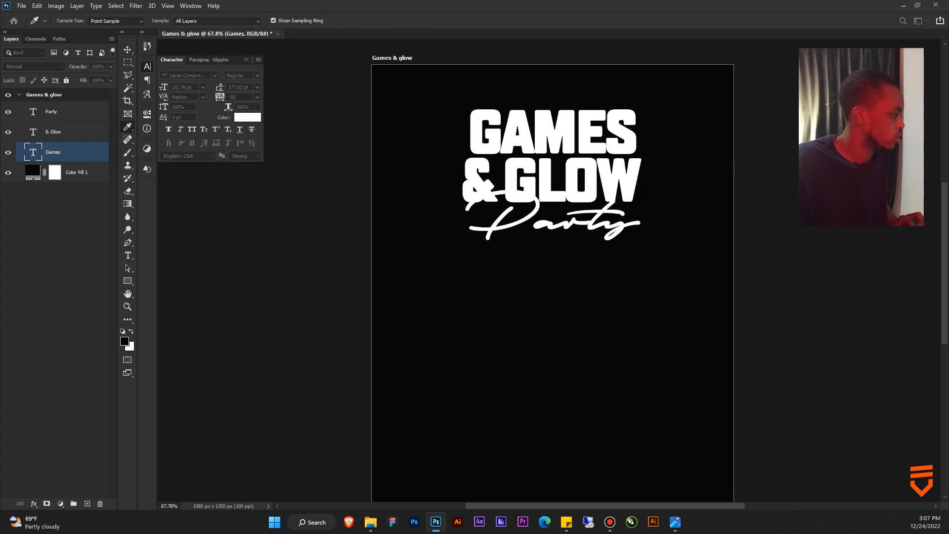
drag(11, 161, 370, 122)
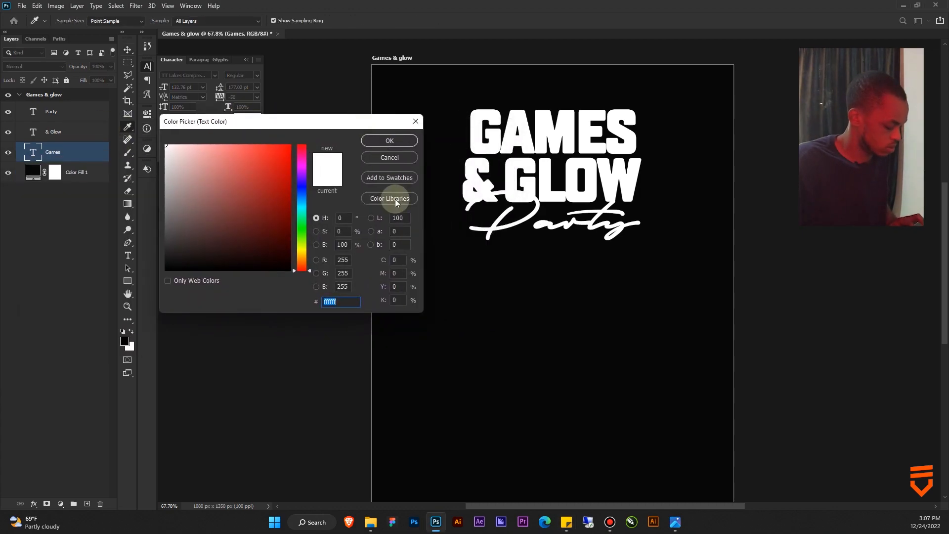
text(6df0ff)
click(389, 141)
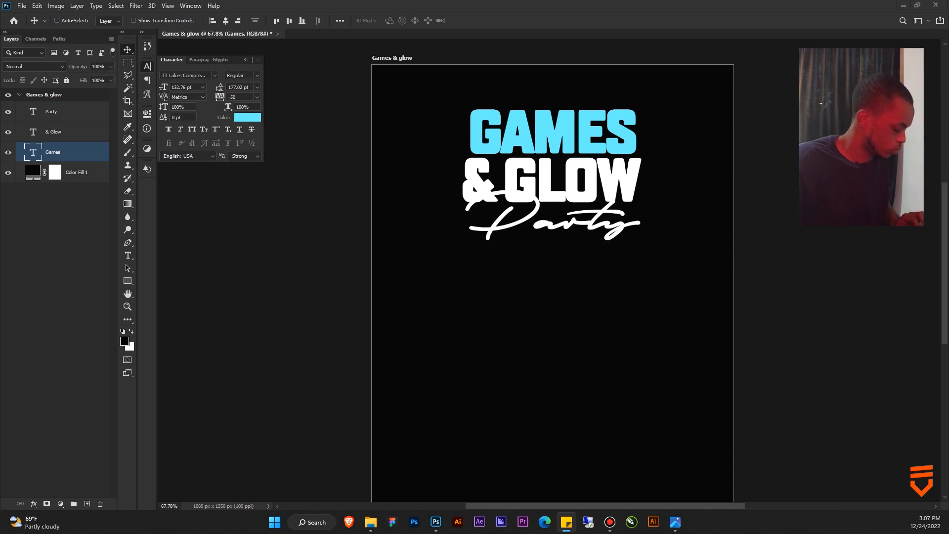
Change the "& Glow" text colour to pink, hex ff57dd.
click(63, 136)
click(250, 117)
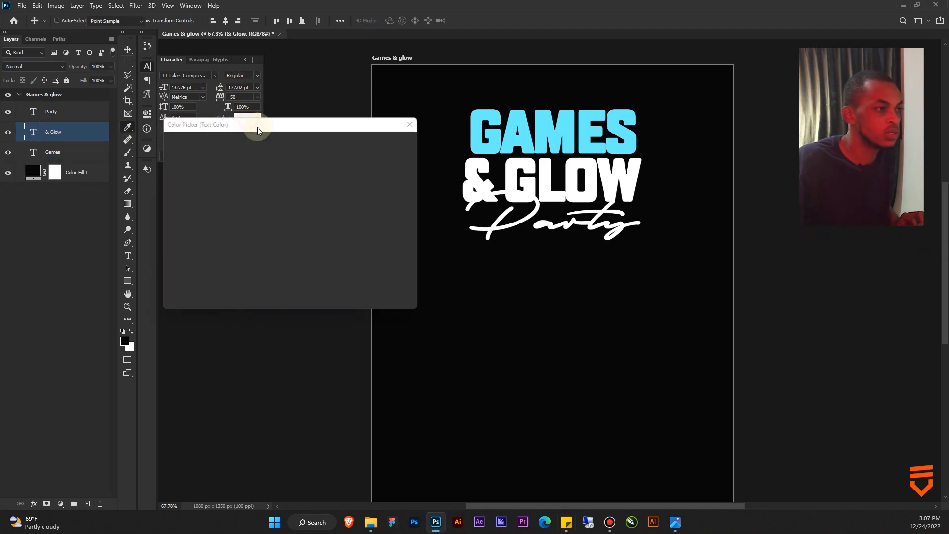
text(ff57dd)
click(377, 142)
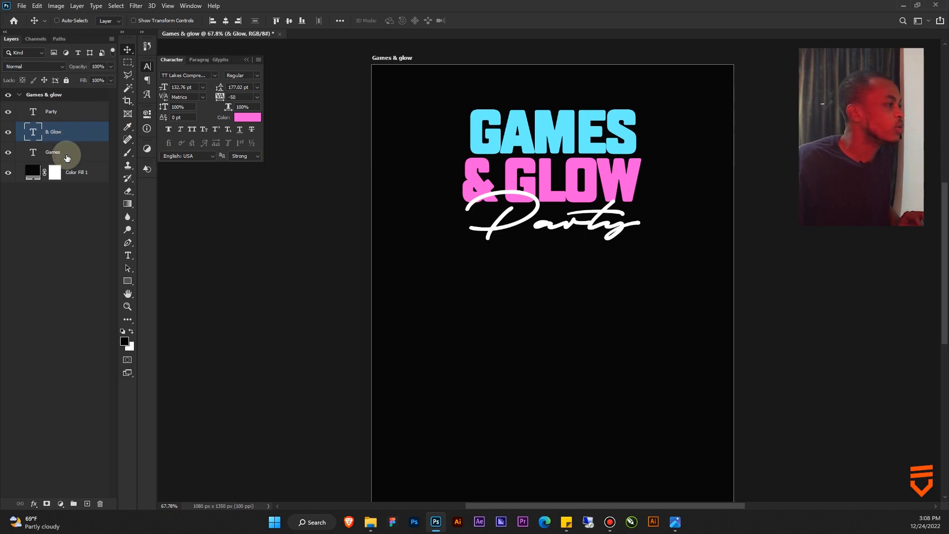
Add a Bevel & Emboss effect to the "& Glow" text with a black shadow colour and 58% highlight opacity.
drag(556, 146, 557, 174)
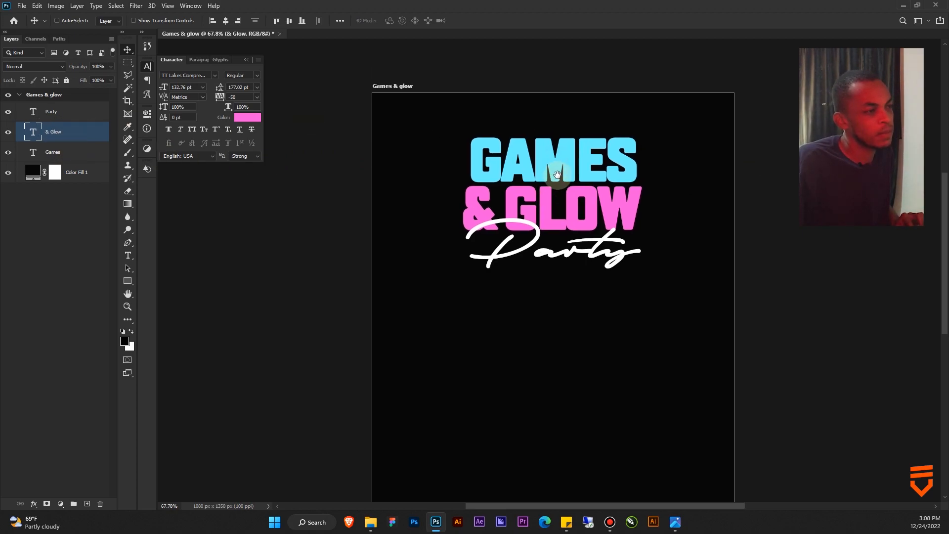
scroll(562, 156, up, 4)
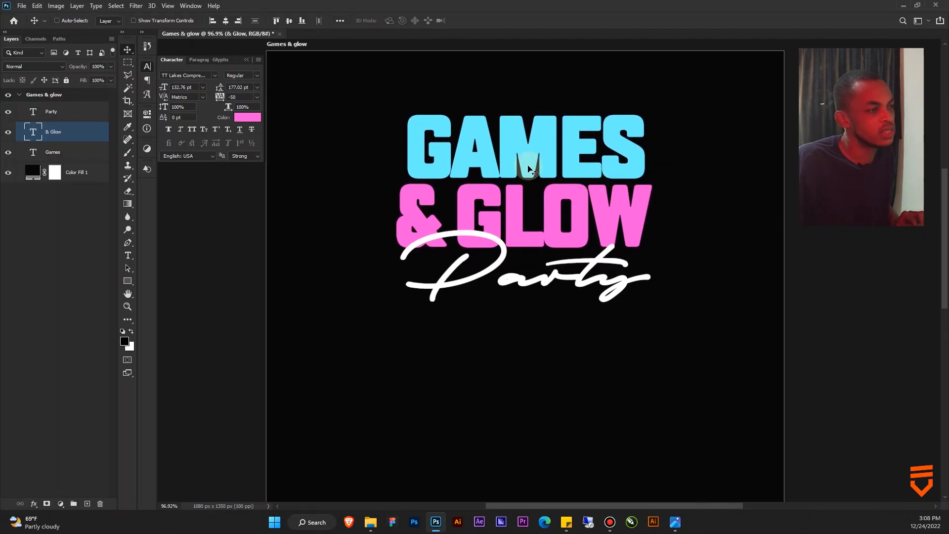
scroll(548, 187, down, 2)
scroll(549, 184, up, 4)
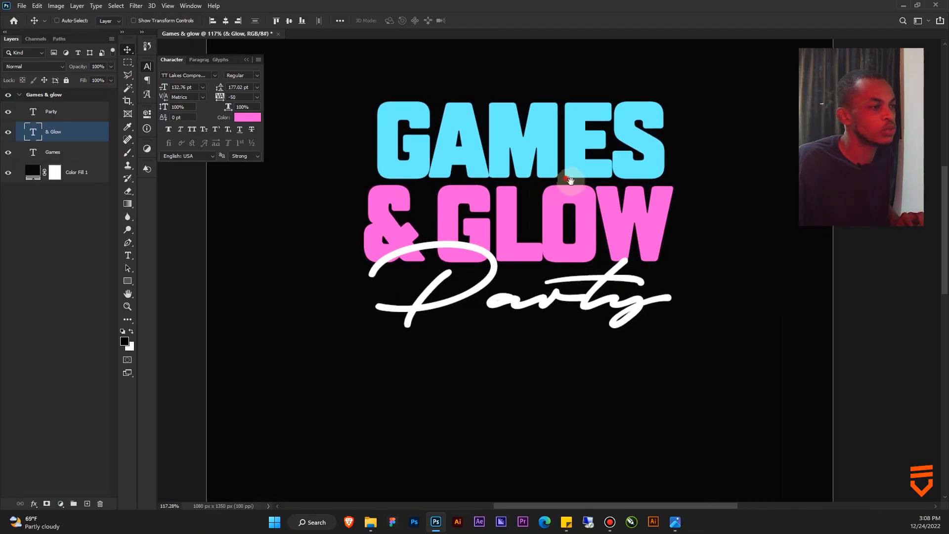
drag(568, 179, 580, 182)
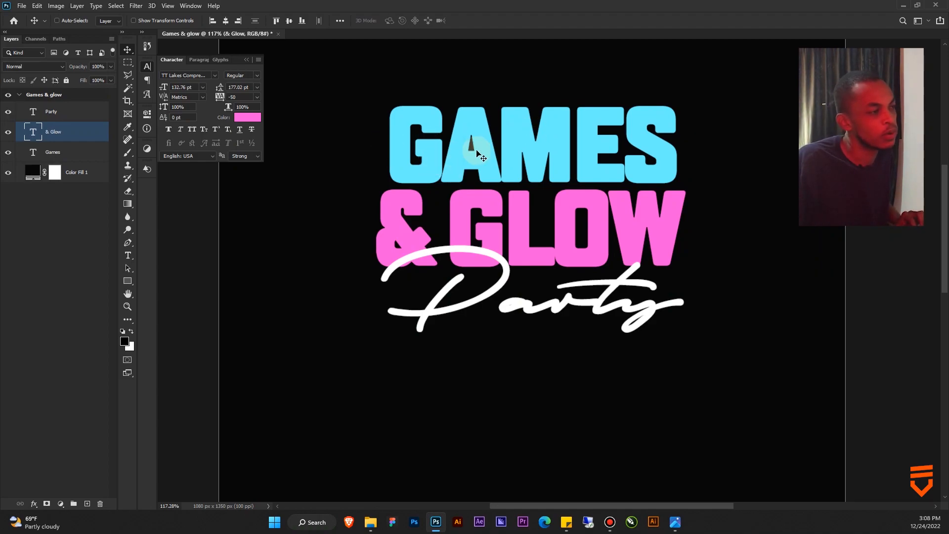
right_click(79, 132)
click(83, 210)
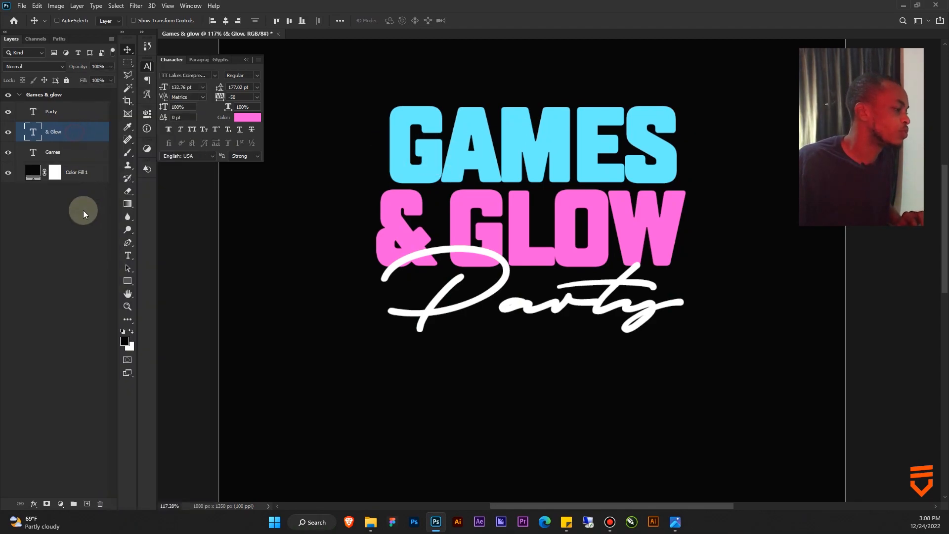
click(33, 504)
click(62, 423)
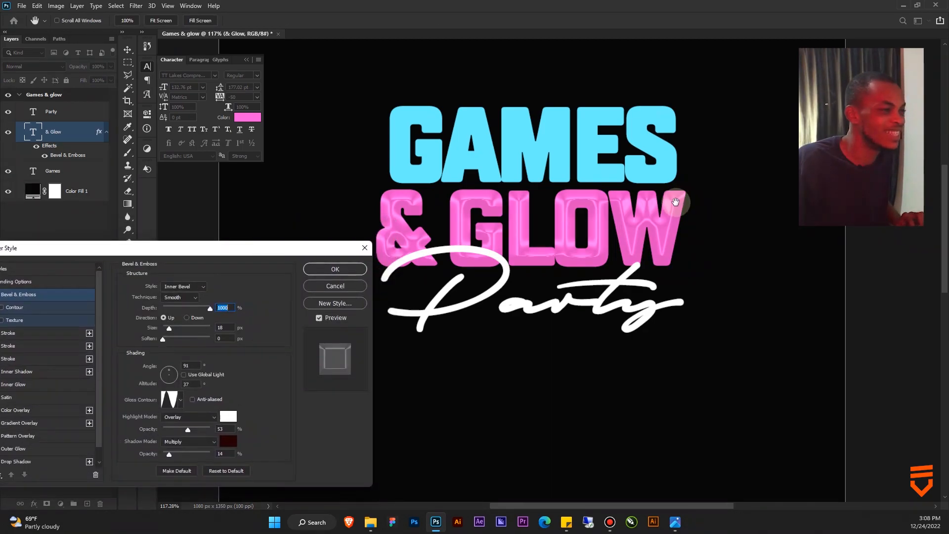
drag(554, 195, 593, 158)
drag(254, 250, 141, 276)
click(262, 424)
click(388, 141)
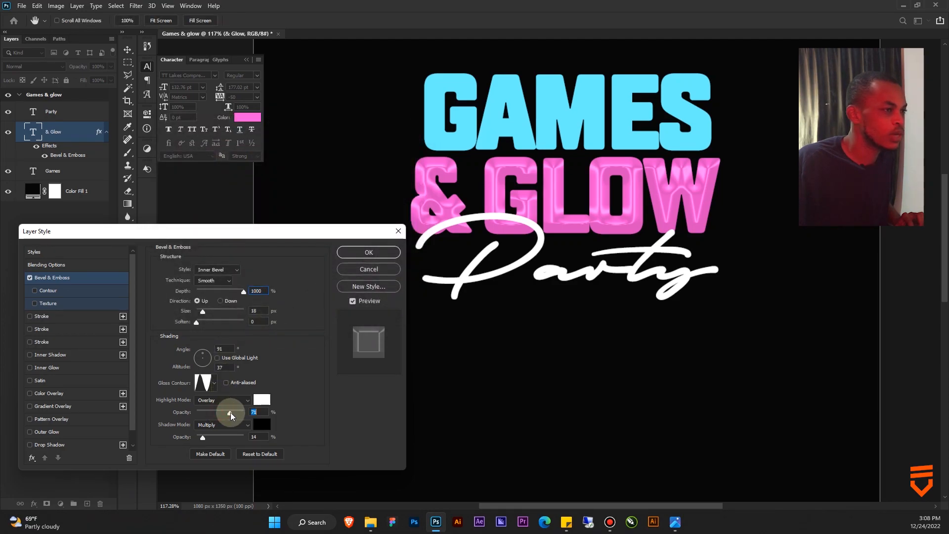
drag(230, 412, 222, 378)
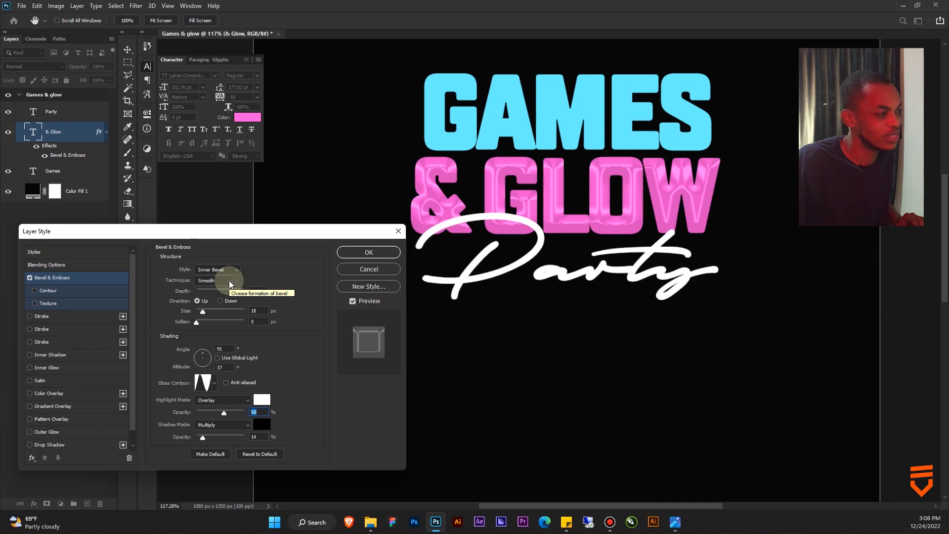
Try several gloss contours for the "& Glow" bevel and settle on the S-shaped one.
click(214, 383)
click(233, 406)
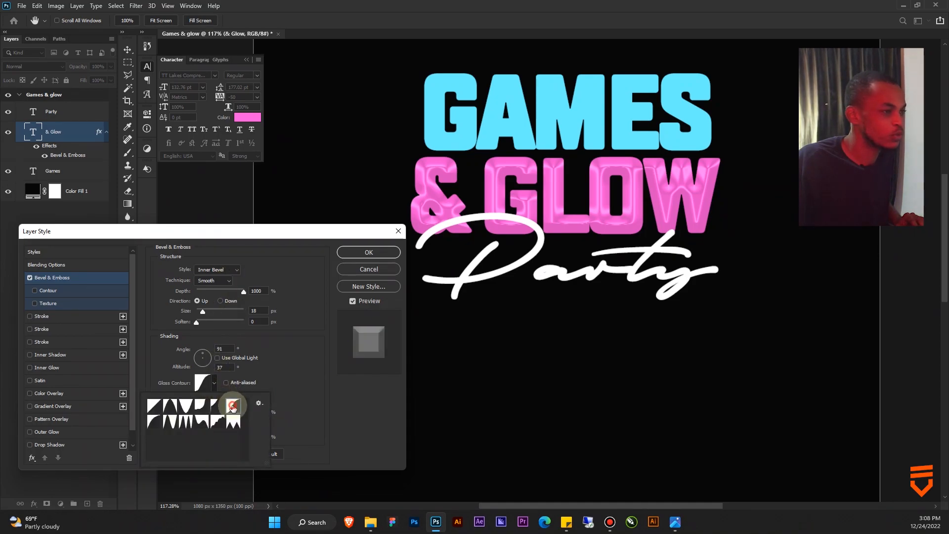
click(170, 421)
click(150, 429)
click(217, 405)
click(235, 408)
click(290, 348)
Set the "& Glow" bevel size to 57 px, lower its highlight opacity to about 16% and apply the style.
mouse_move(203, 311)
mouse_down()
mouse_move(221, 312)
mouse_move(210, 316)
mouse_up()
drag(221, 414, 213, 416)
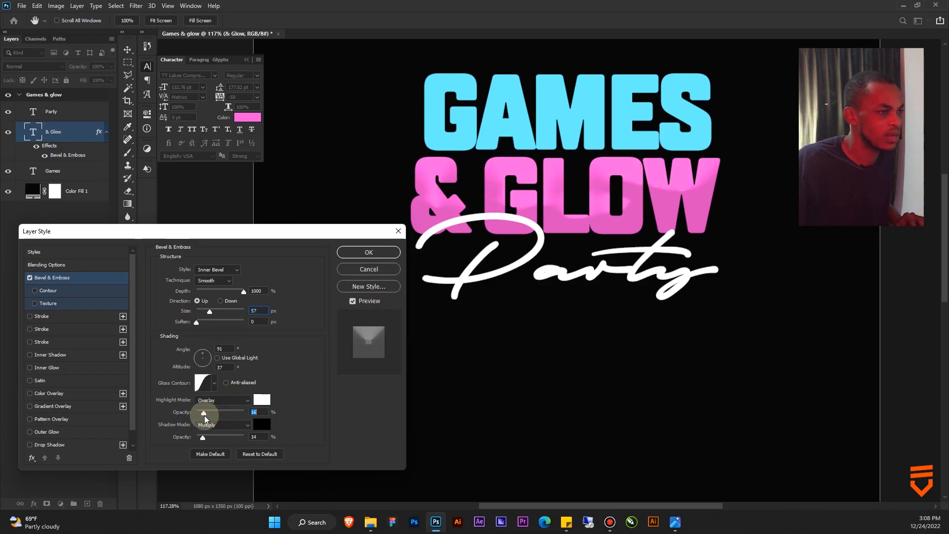
click(358, 253)
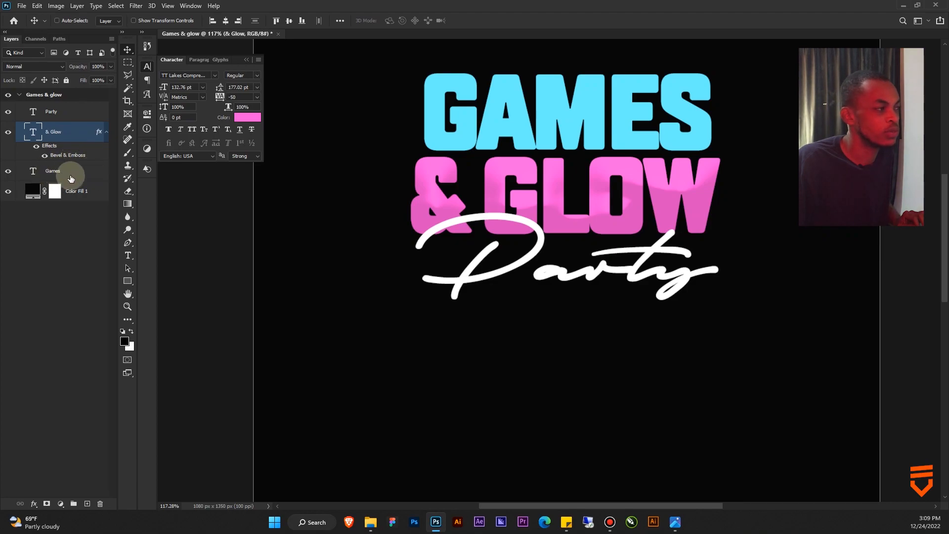
Copy the layer style of the "& Glow" text and paste it onto the "Games" text.
click(90, 173)
right_click(69, 155)
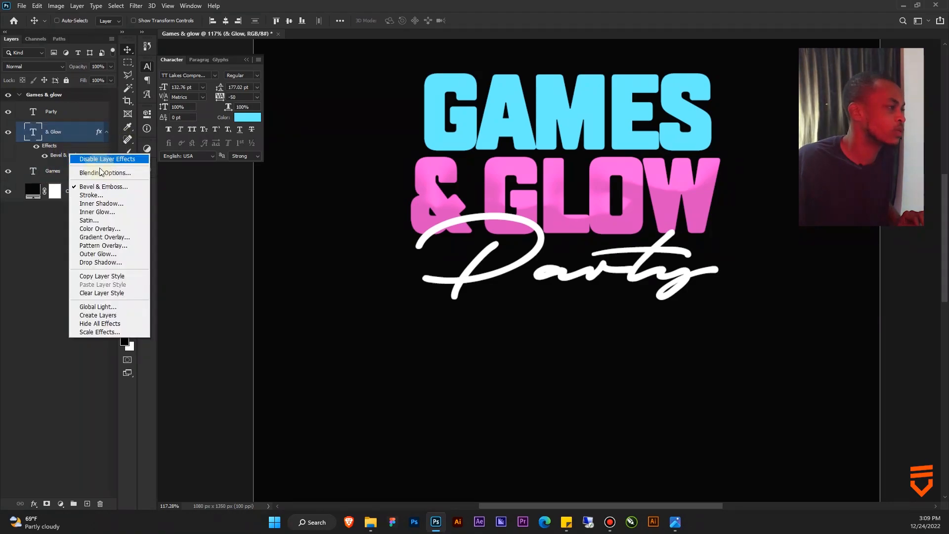
click(97, 275)
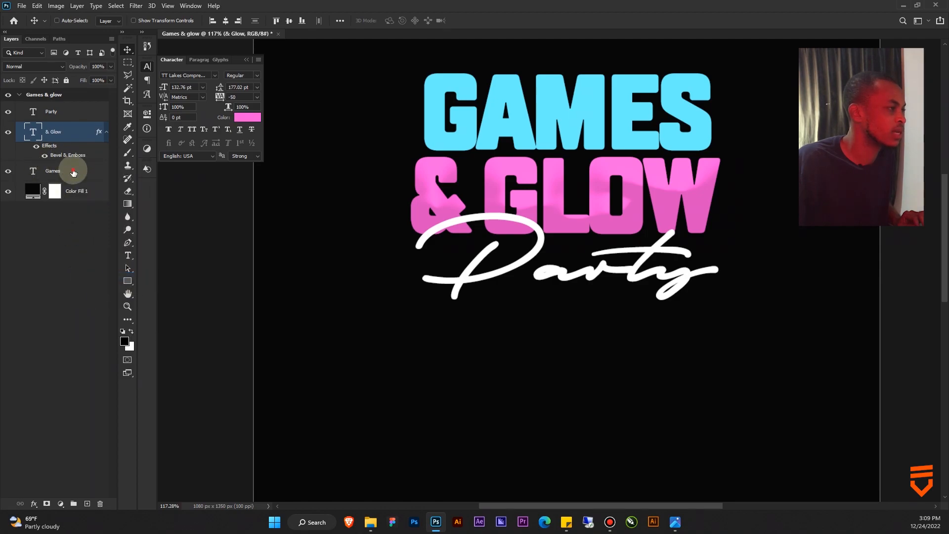
right_click(74, 175)
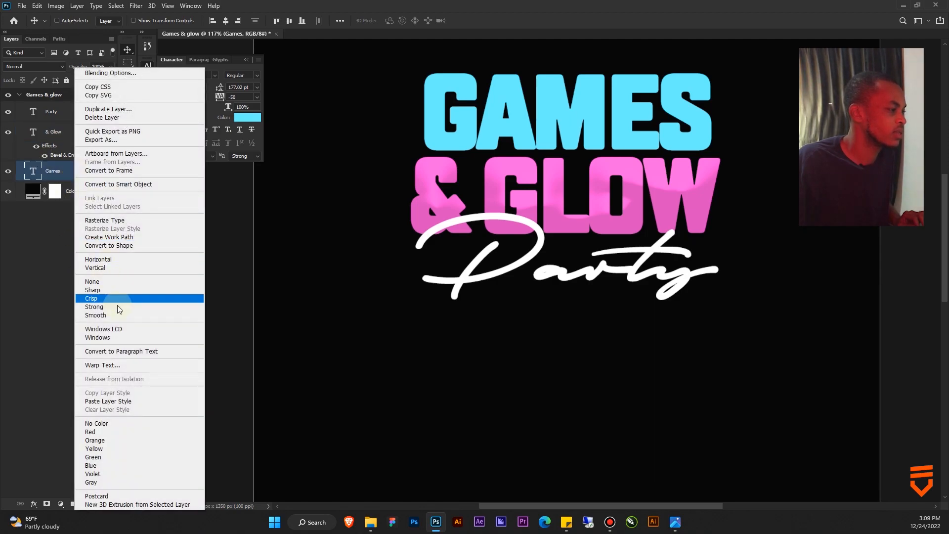
click(122, 401)
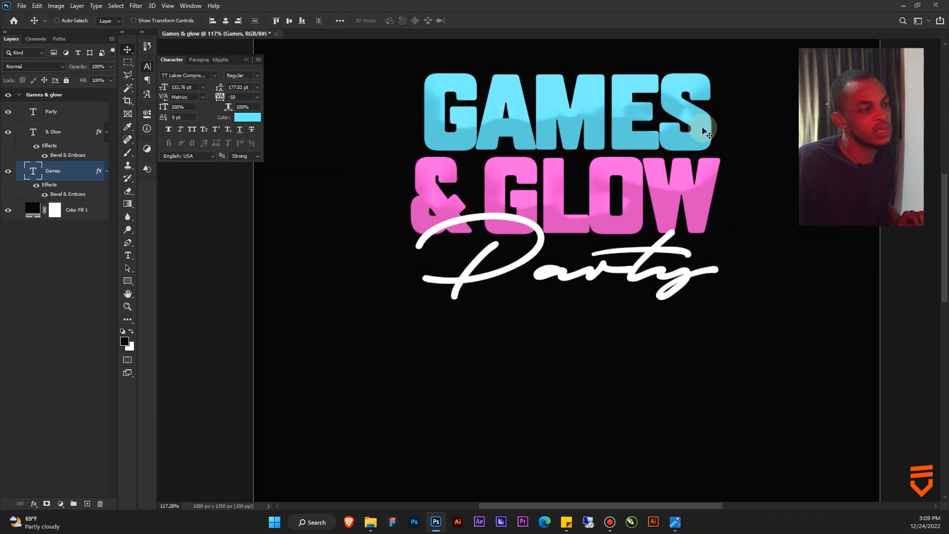
Add an Outer Glow effect to the "& Glow" text layer.
click(74, 137)
drag(640, 134, 637, 174)
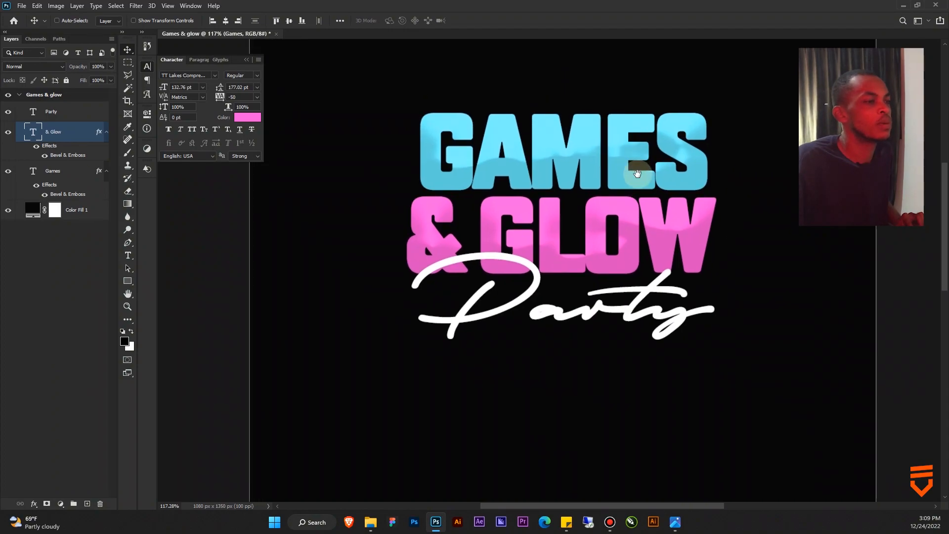
scroll(638, 176, down, 5)
scroll(636, 174, up, 5)
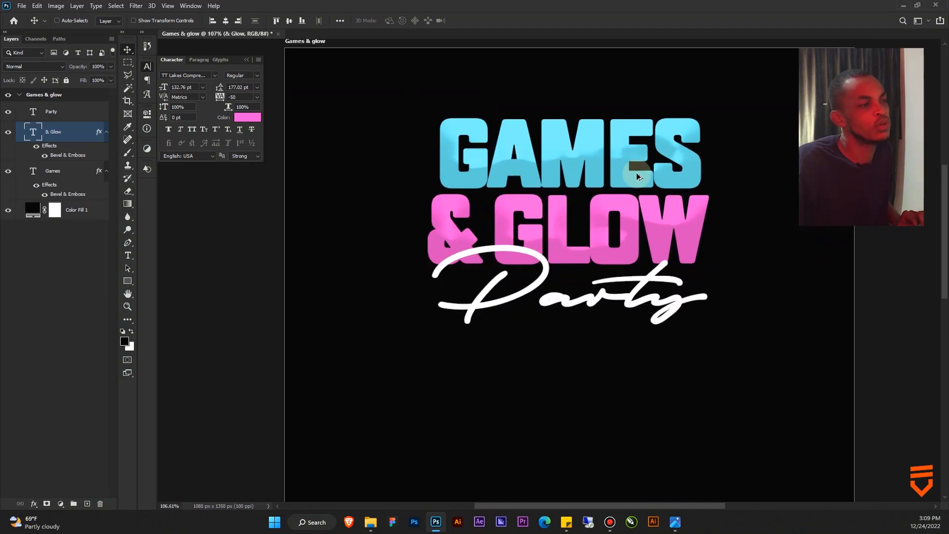
drag(632, 144, 589, 160)
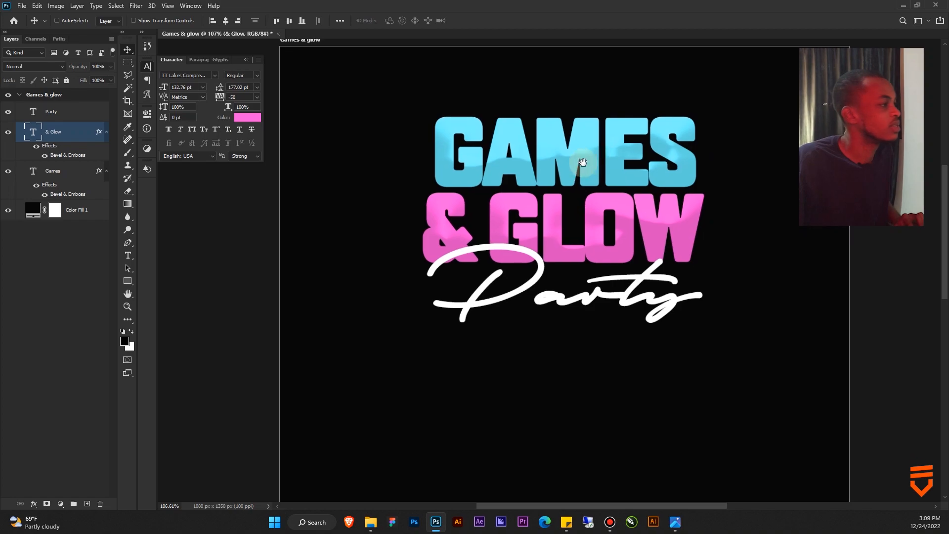
double_click(49, 146)
drag(213, 231, 214, 141)
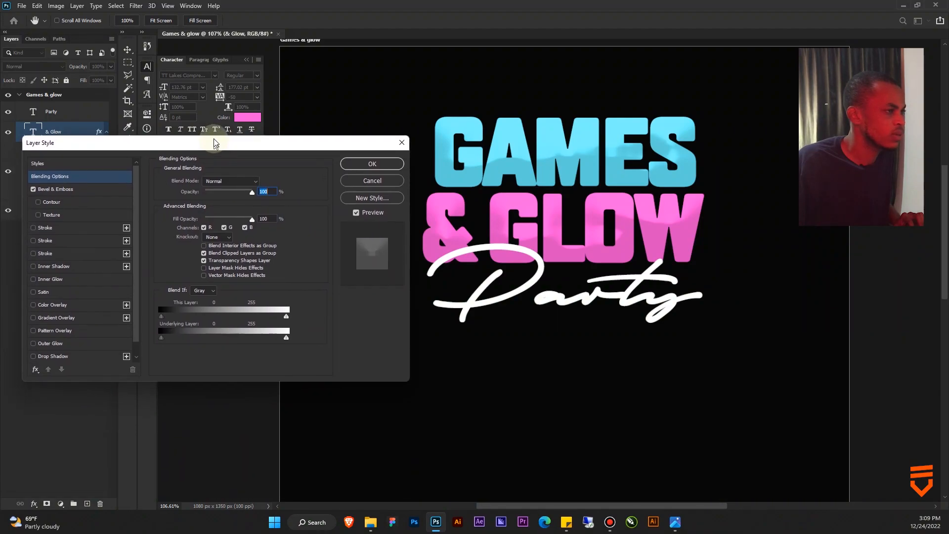
scroll(57, 247, down, 1)
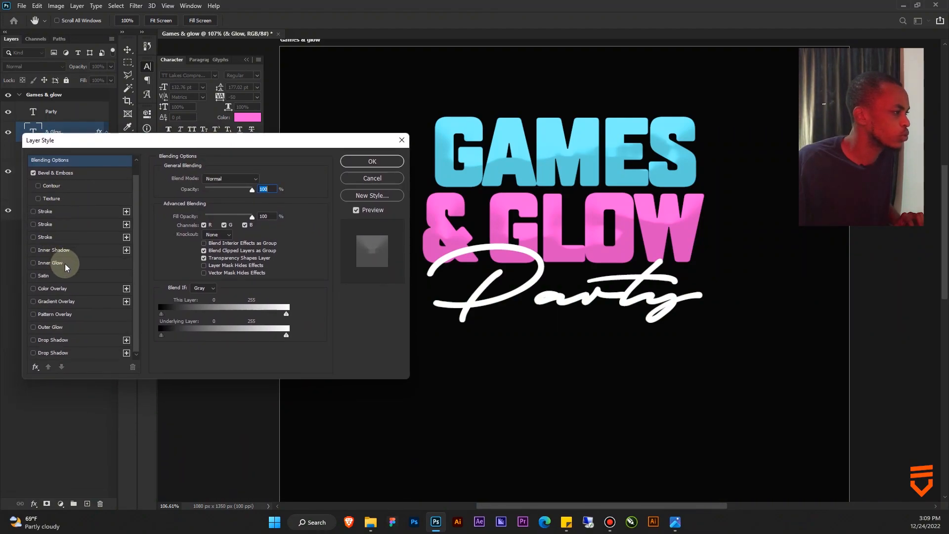
click(55, 327)
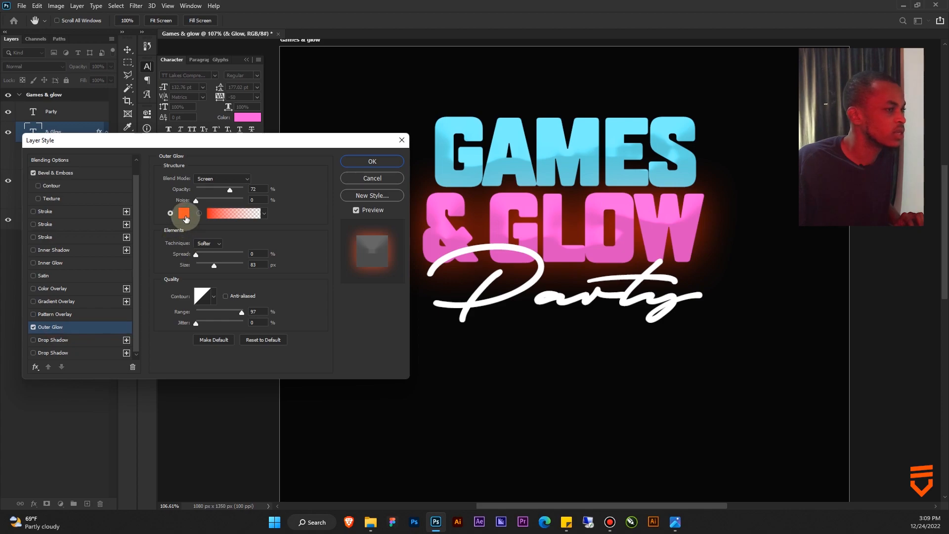
Set the outer glow colour of "& Glow" to the pink sampled from its lettering.
drag(280, 144, 277, 135)
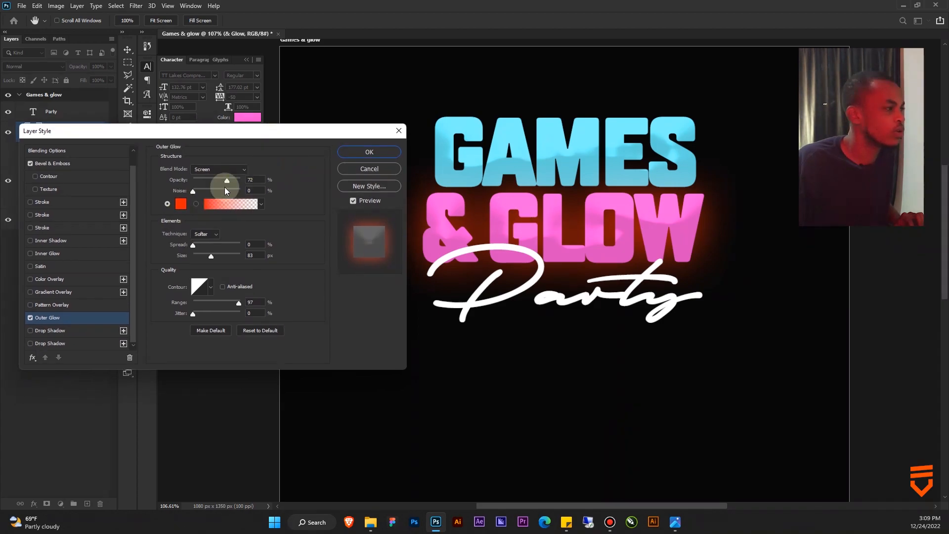
click(181, 203)
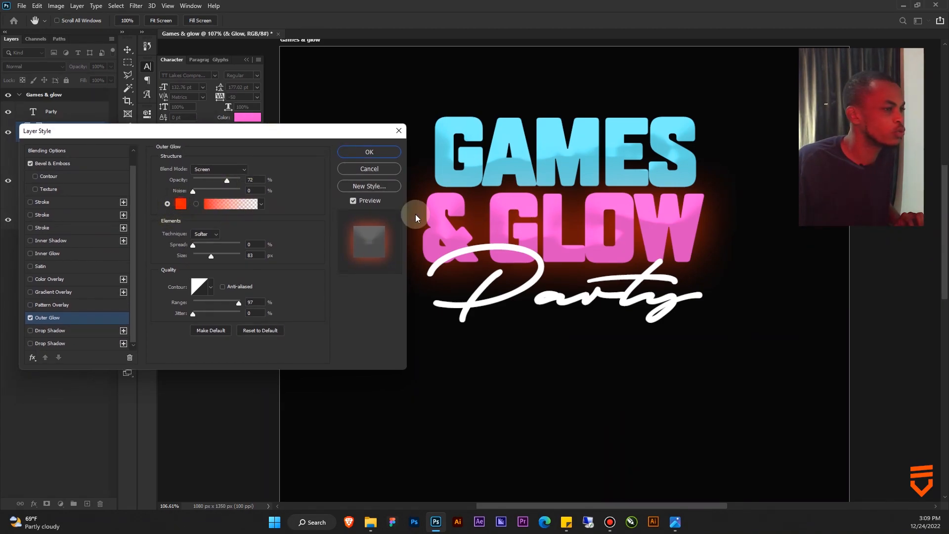
click(563, 200)
click(390, 137)
click(386, 143)
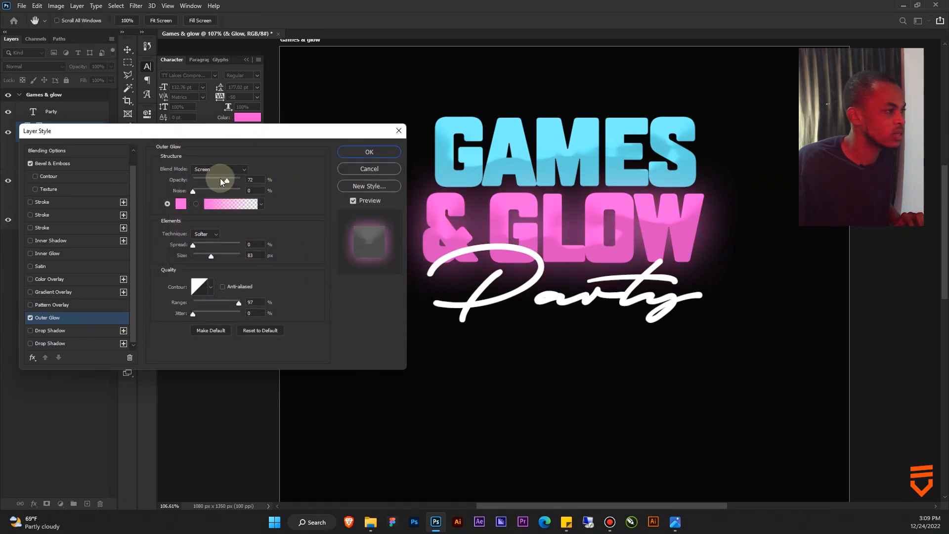
Reduce the "& Glow" outer glow to 47% opacity and a size of about 43 px, and apply the style.
drag(223, 182, 218, 181)
mouse_move(205, 255)
mouse_down()
mouse_move(195, 255)
mouse_move(203, 256)
mouse_up()
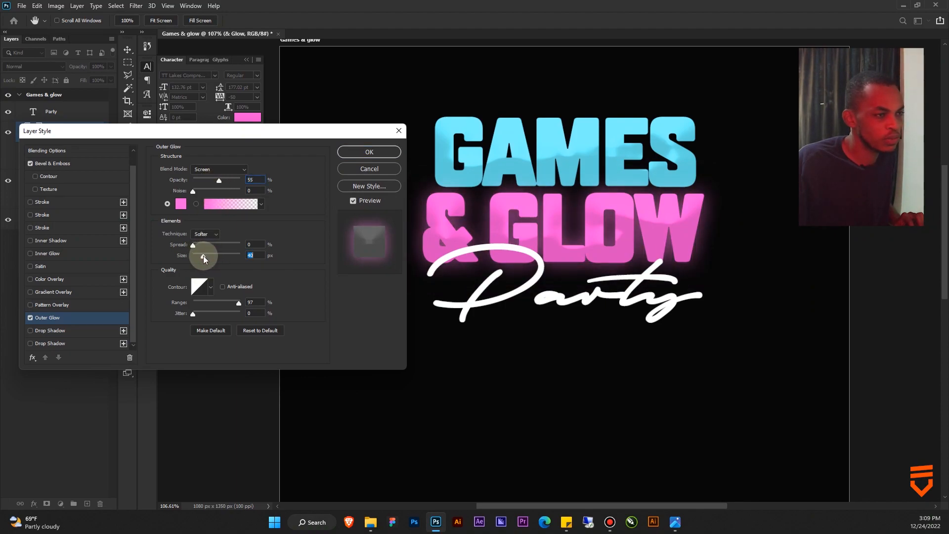
drag(219, 181, 214, 182)
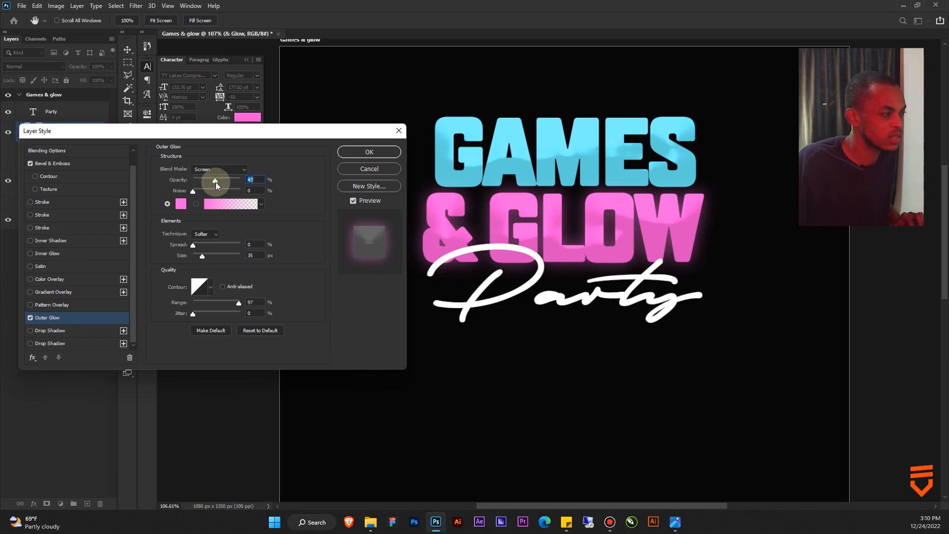
click(204, 256)
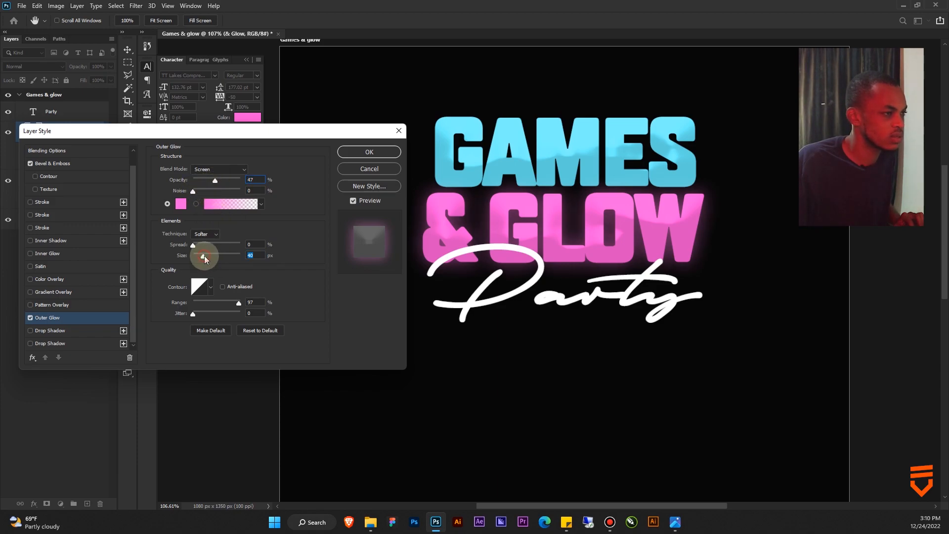
click(370, 153)
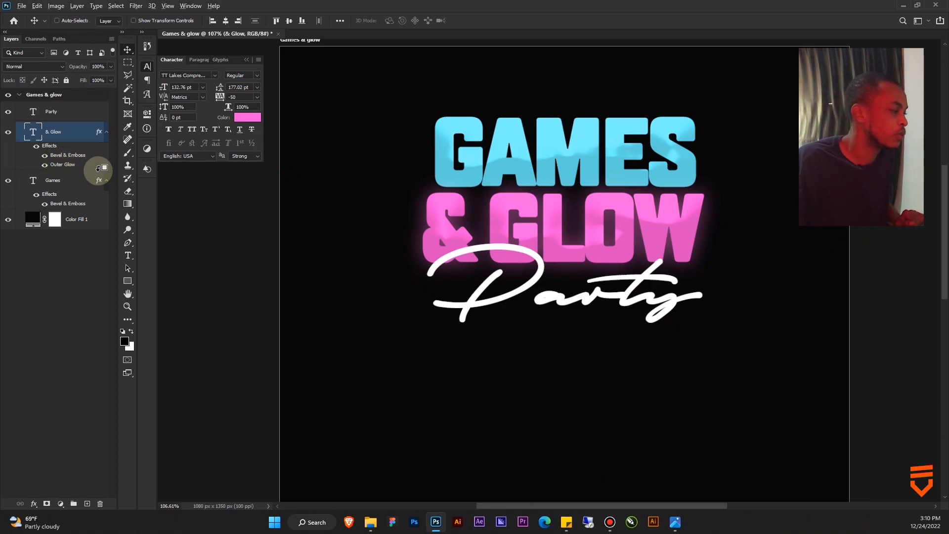
Copy the outer glow onto the "Games" text and recolour it to the light blue 7cf2ff sampled from its lettering.
drag(69, 167, 58, 204)
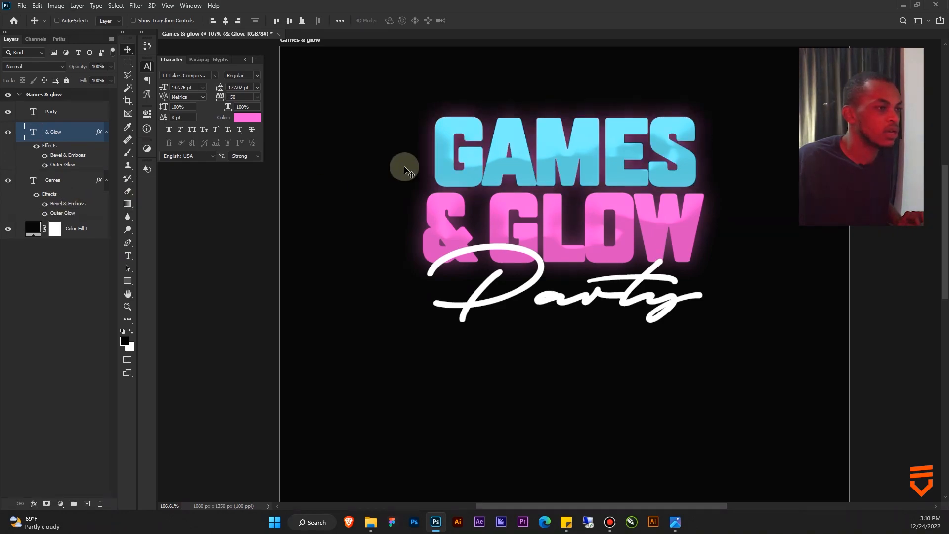
click(69, 213)
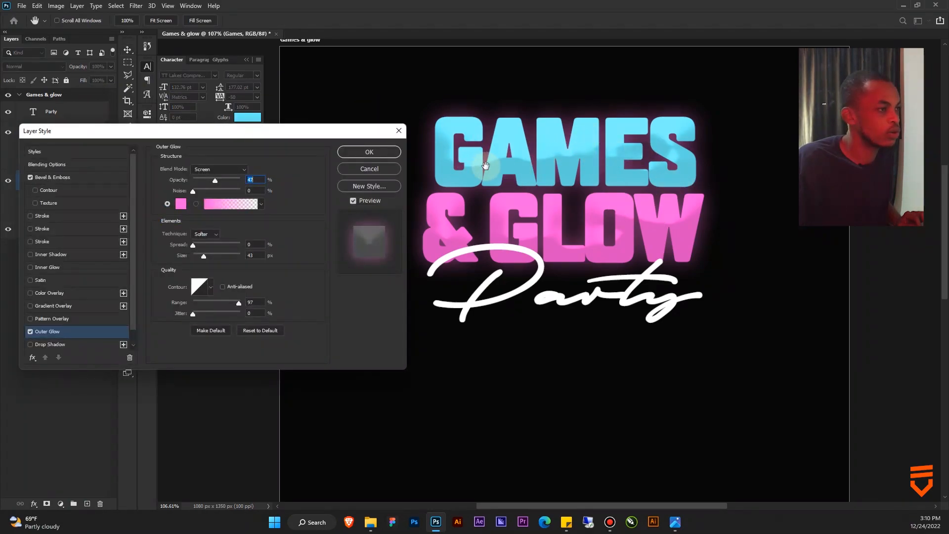
click(180, 206)
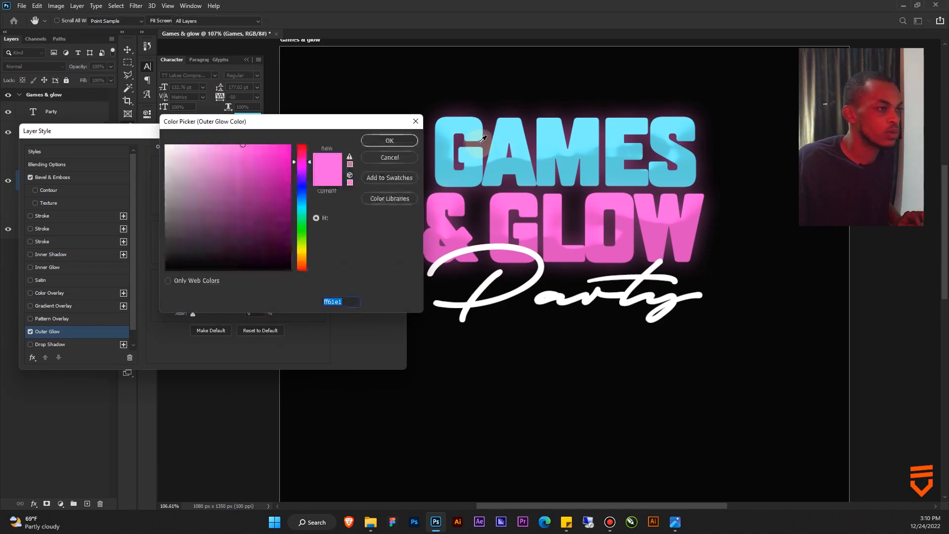
click(651, 151)
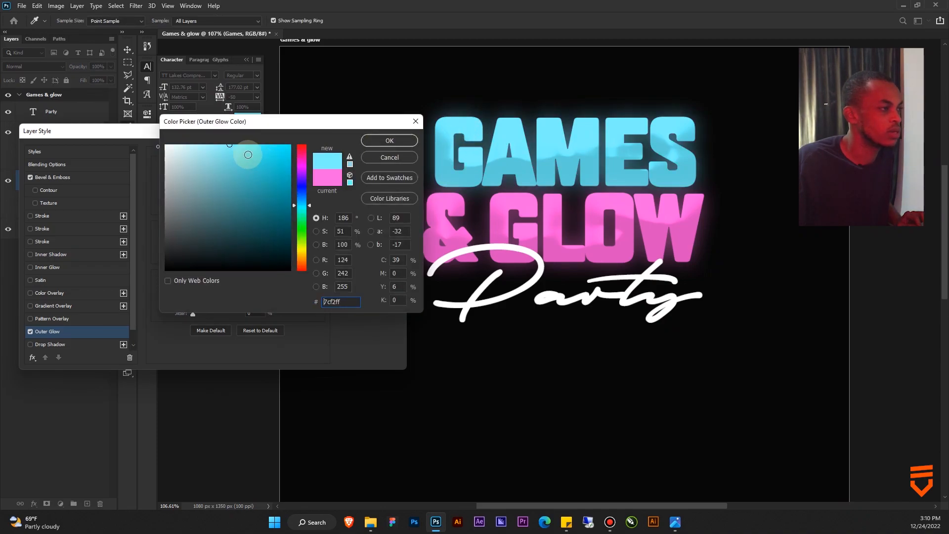
click(388, 142)
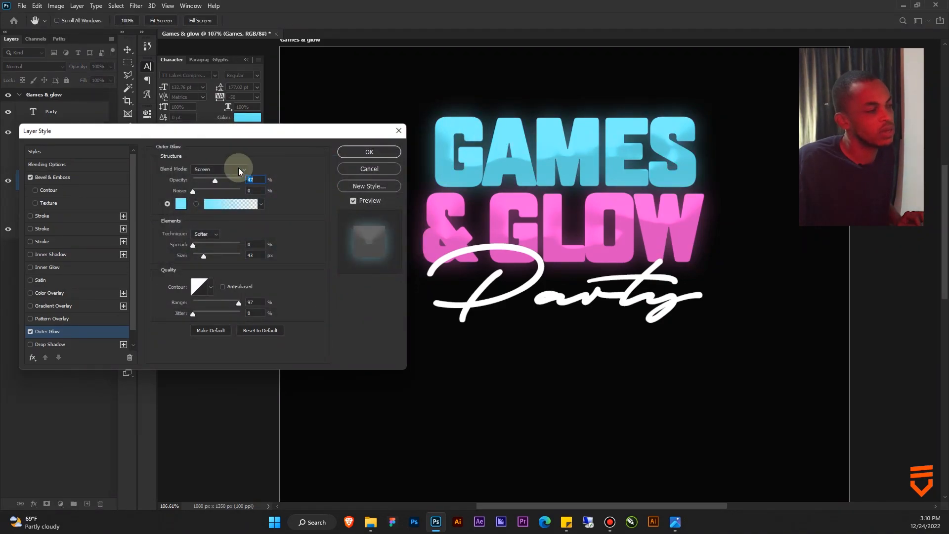
click(369, 152)
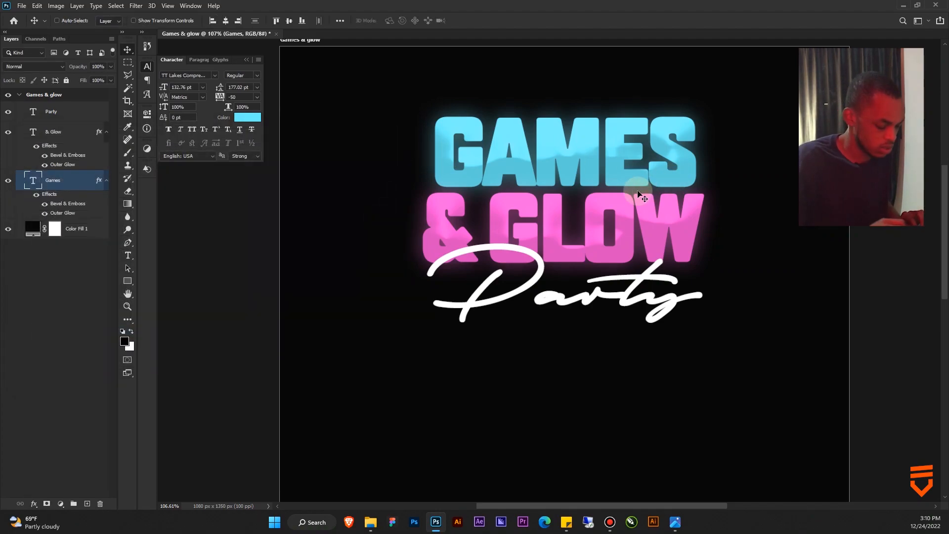
Collapse the effects lists of the "Games" and "& Glow" layers.
scroll(642, 198, down, 3)
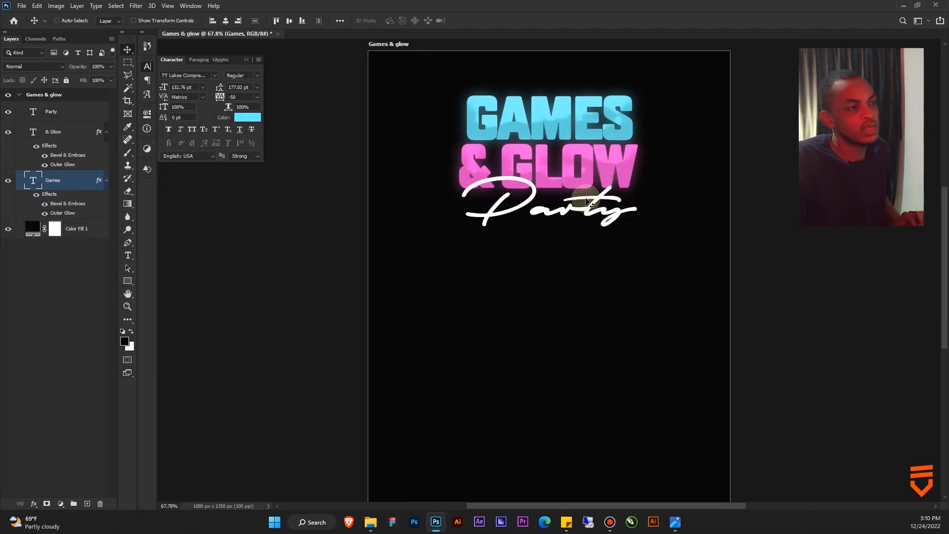
click(106, 181)
click(106, 131)
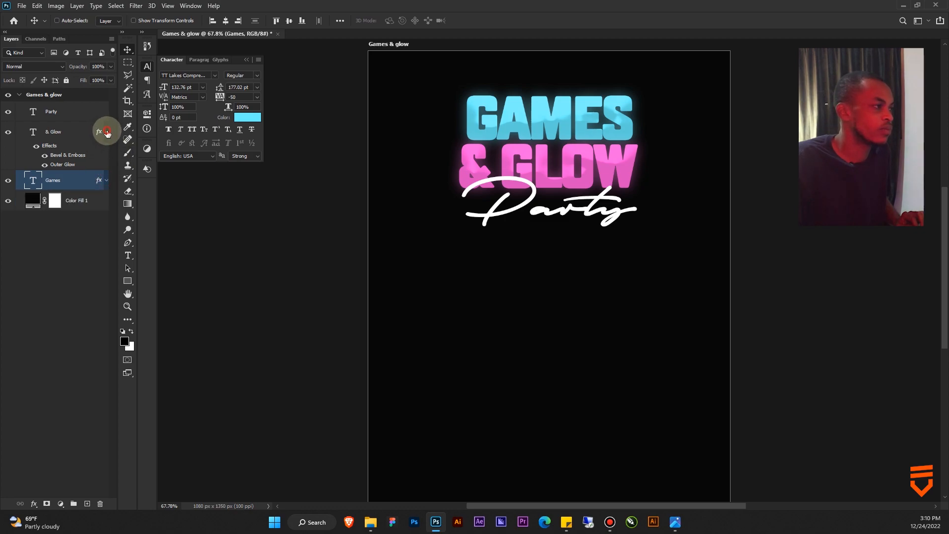
Duplicate the "Party" text above "Games" and replace the copy's wording with "lemc Presents".
click(59, 114)
drag(573, 212, 573, 79)
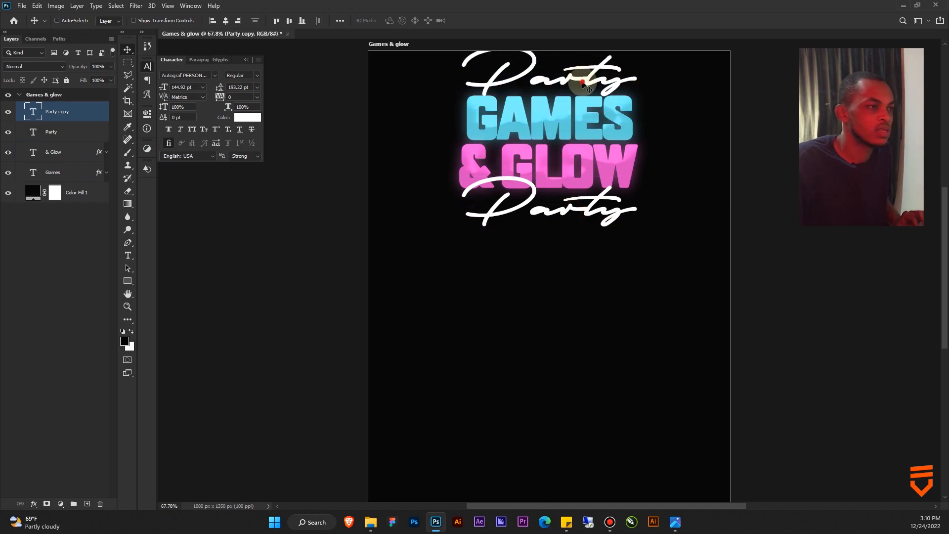
double_click(582, 81)
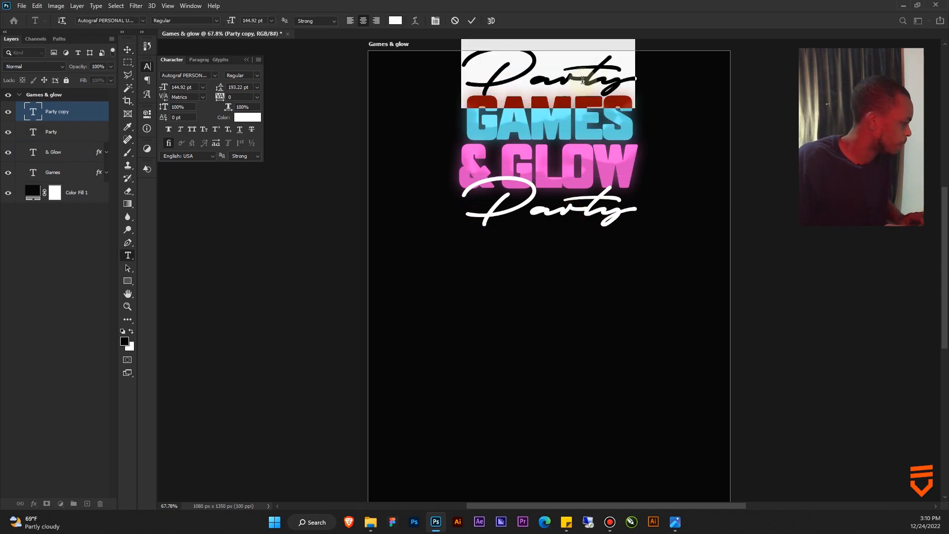
text(lemc Presents)
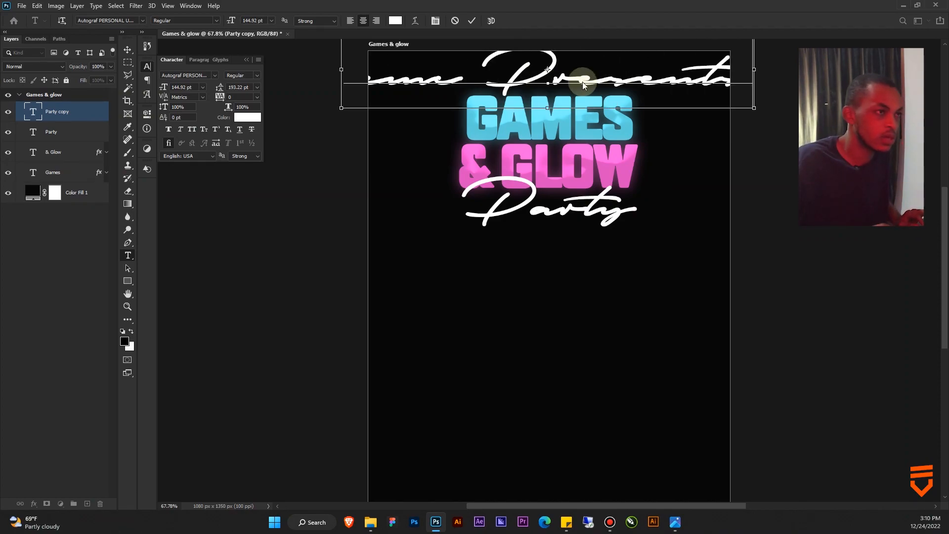
key(ctrl+Return)
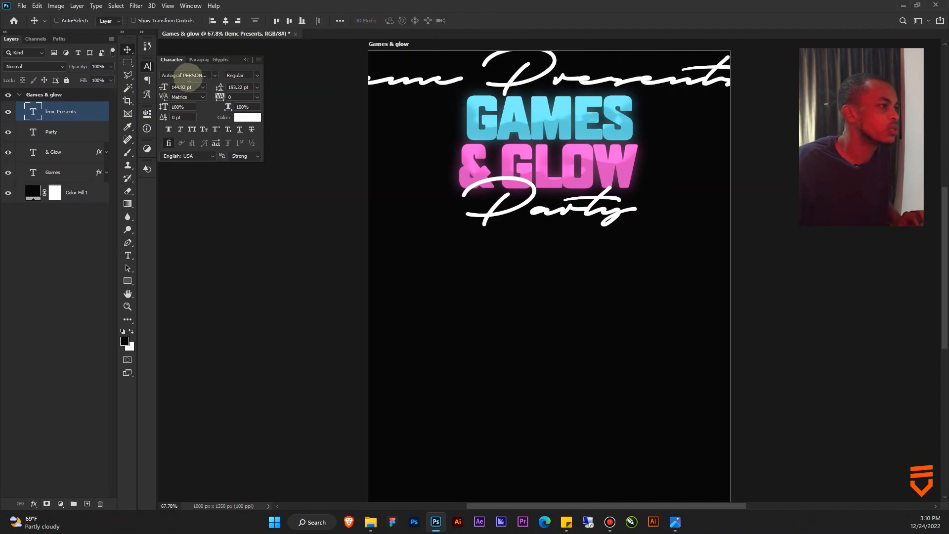
Change the "lemc Presents" text to Montserrat Medium in all caps.
text(montse)
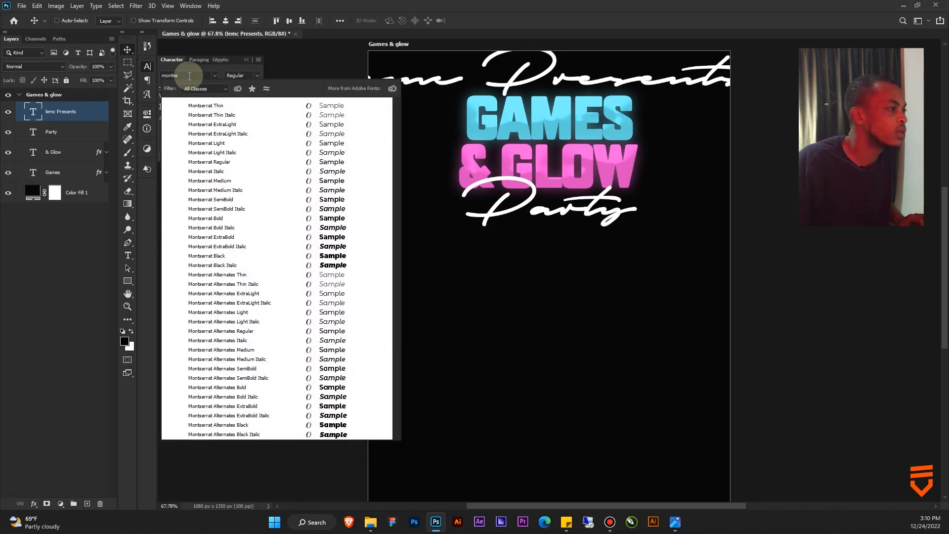
click(225, 181)
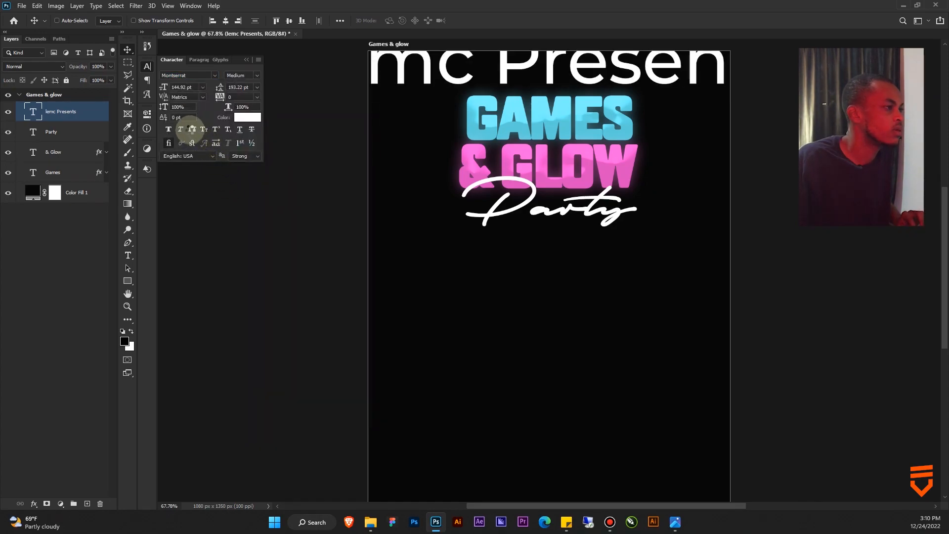
click(191, 130)
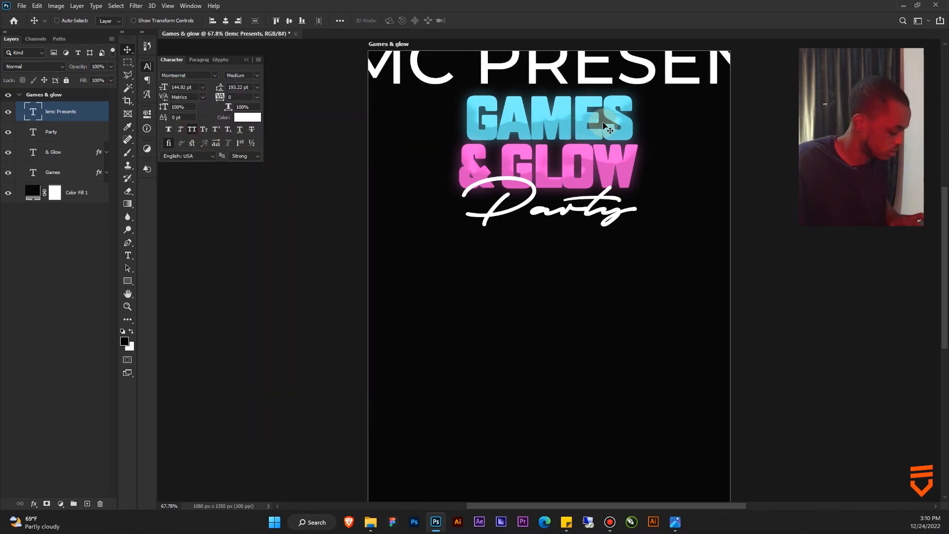
Scale the "lemc Presents" text down to about 16 pt, just above "Games".
key(ctrl+t)
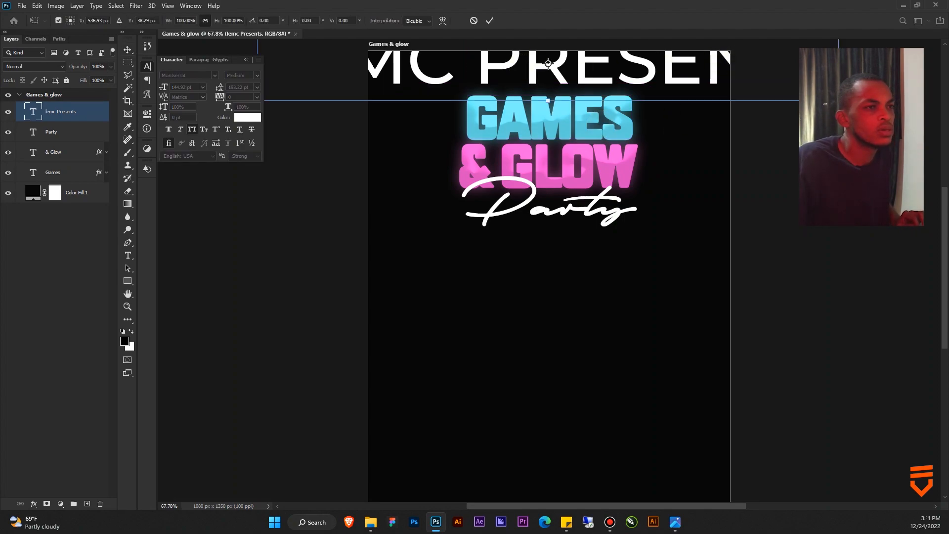
drag(794, 68, 563, 93)
key(Return)
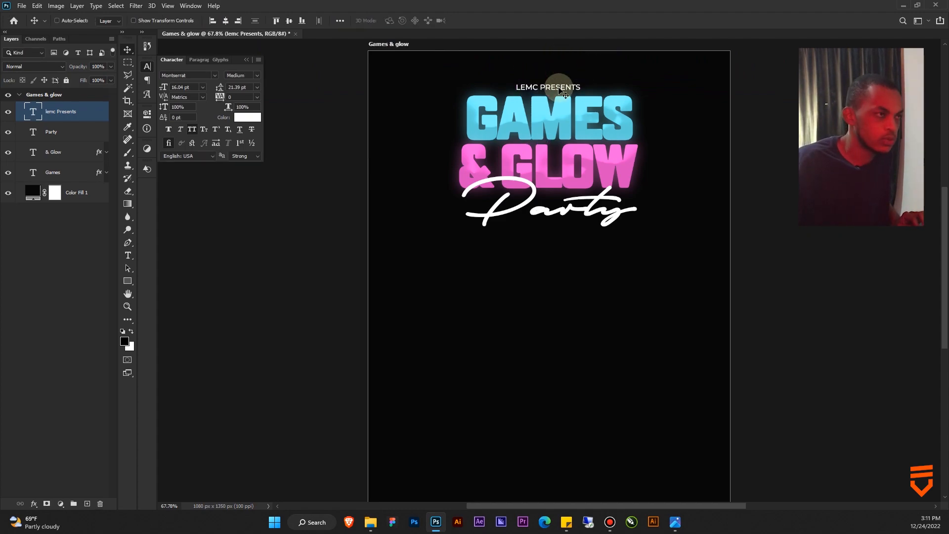
Set the tracking of the "lemc Presents" text to 200 and its weight to Bold.
click(257, 97)
click(254, 213)
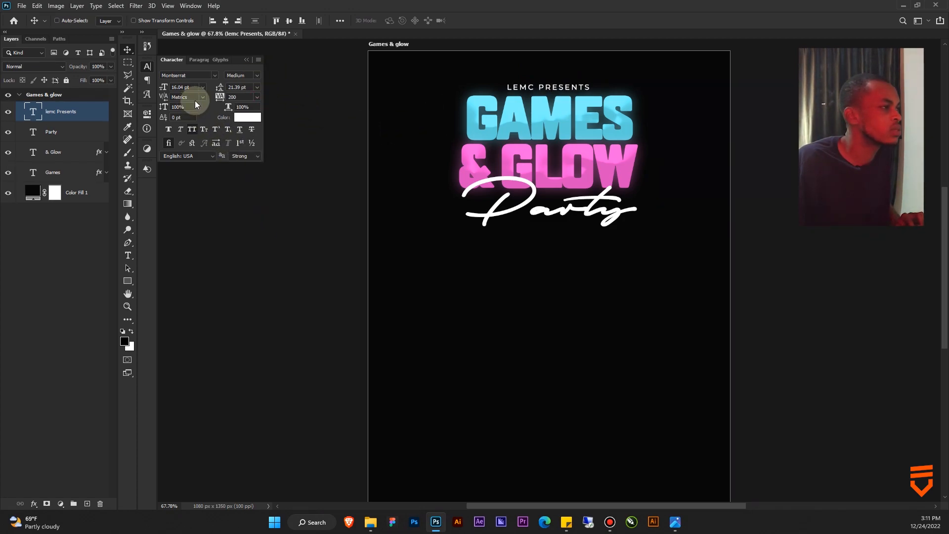
click(257, 75)
click(253, 179)
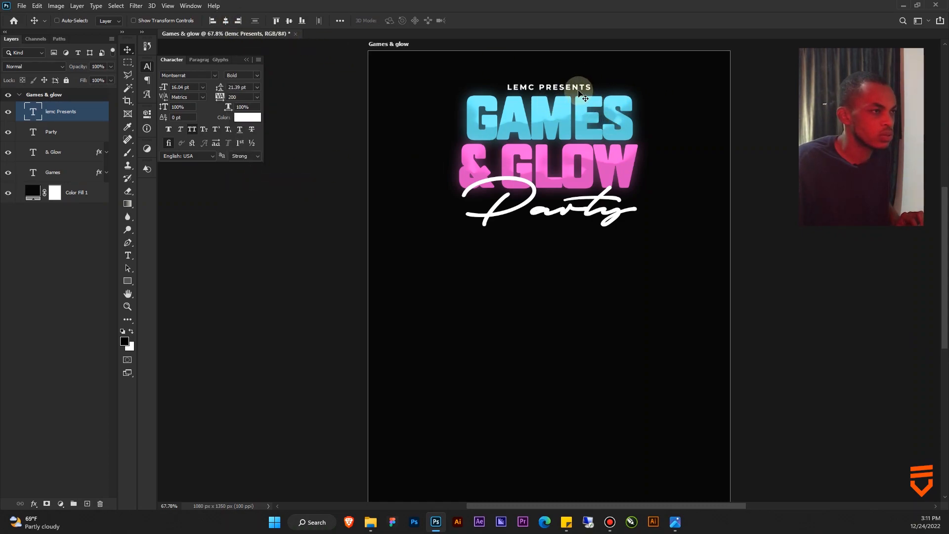
Scale the "lemc Presents" text down slightly to about 14.9 pt and centre it horizontally on the artboard.
key(ctrl+t)
drag(591, 86, 590, 87)
key(Return)
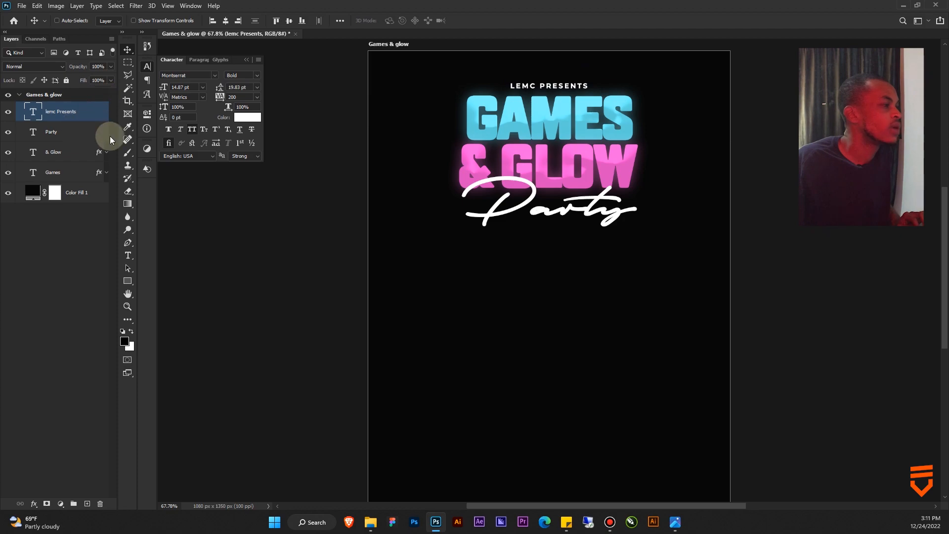
click(226, 21)
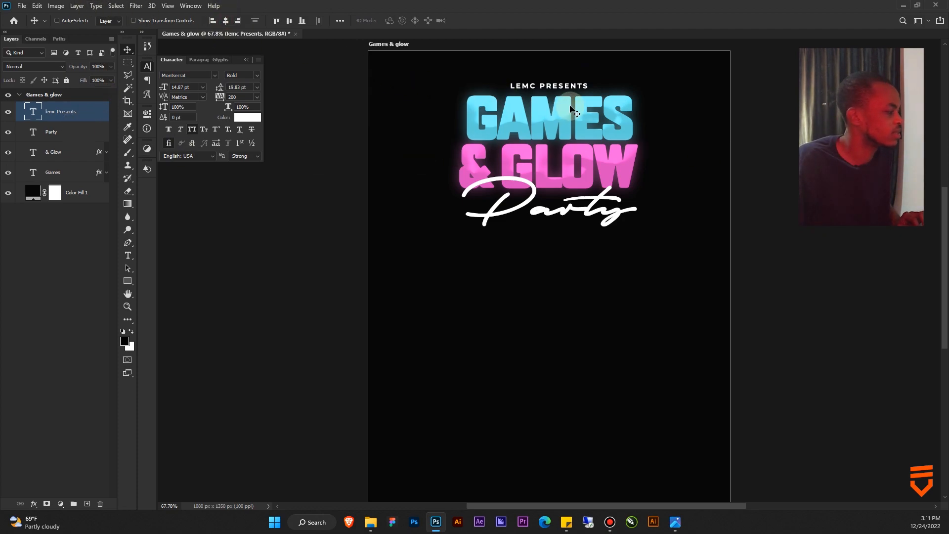
Move the "Party" text up slightly so it overlaps "& Glow" more.
ctrl+click(596, 204)
drag(596, 203, 596, 197)
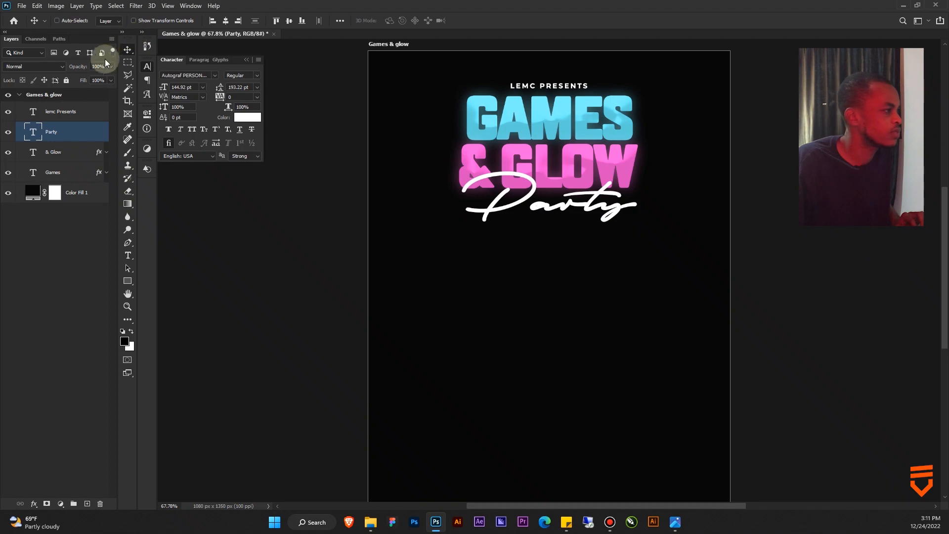
Group the four text layers from "lemc Presents" to "Games" and name the group Header.
click(74, 115)
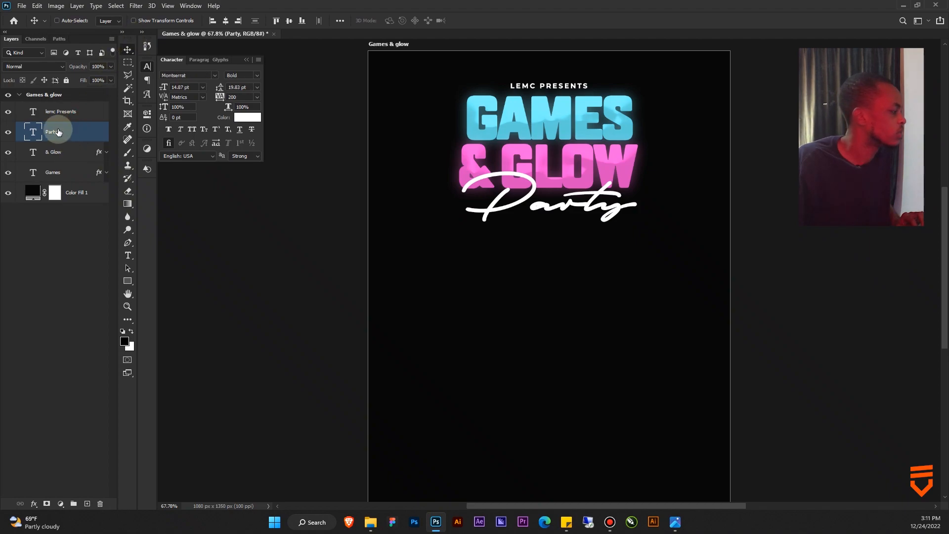
shift+click(58, 174)
key(ctrl+g)
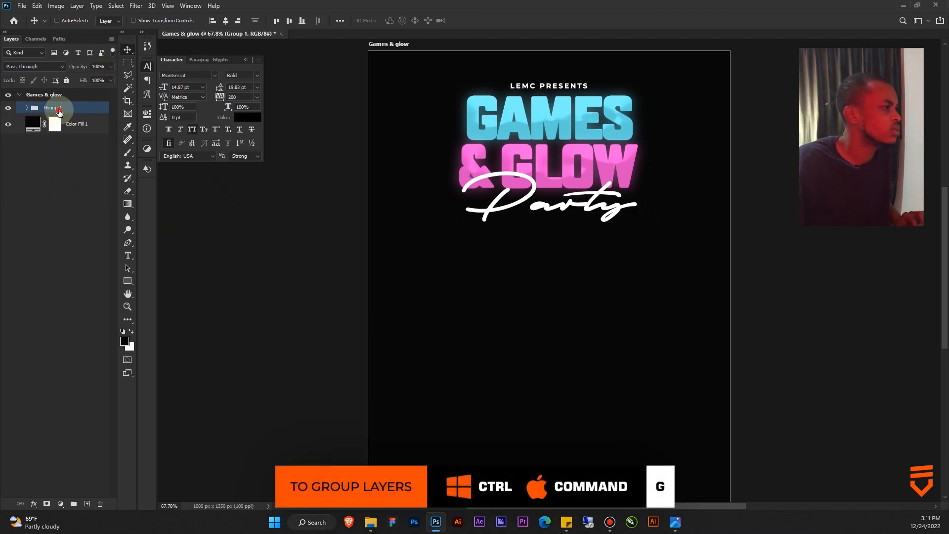
text(Header)
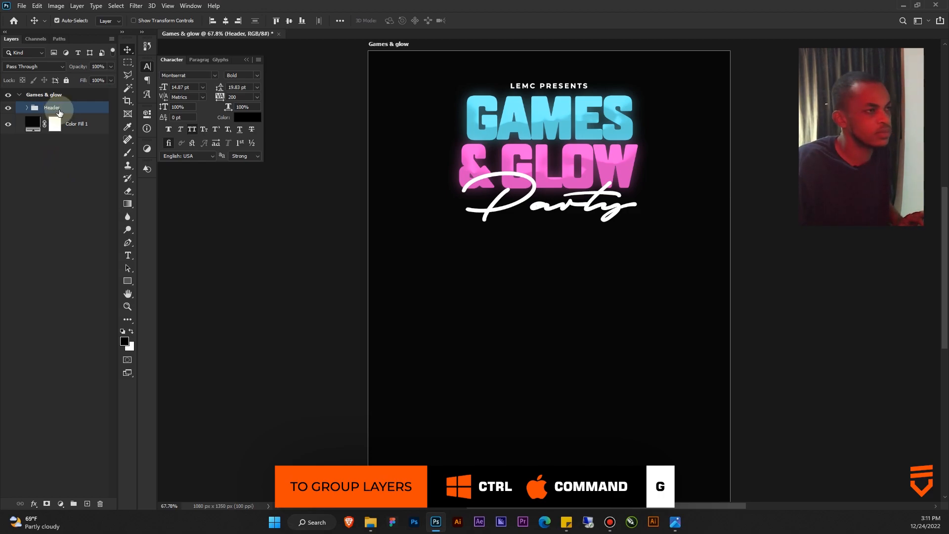
drag(562, 141, 550, 142)
key(ctrl)
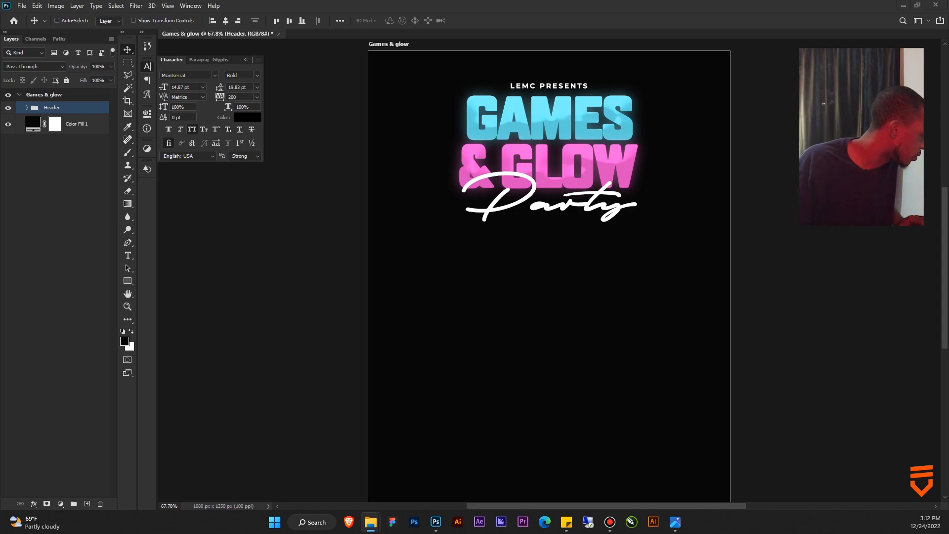
Place the red hexagon background image and scale it to about 75% so it covers the artboard's width.
click(577, 307)
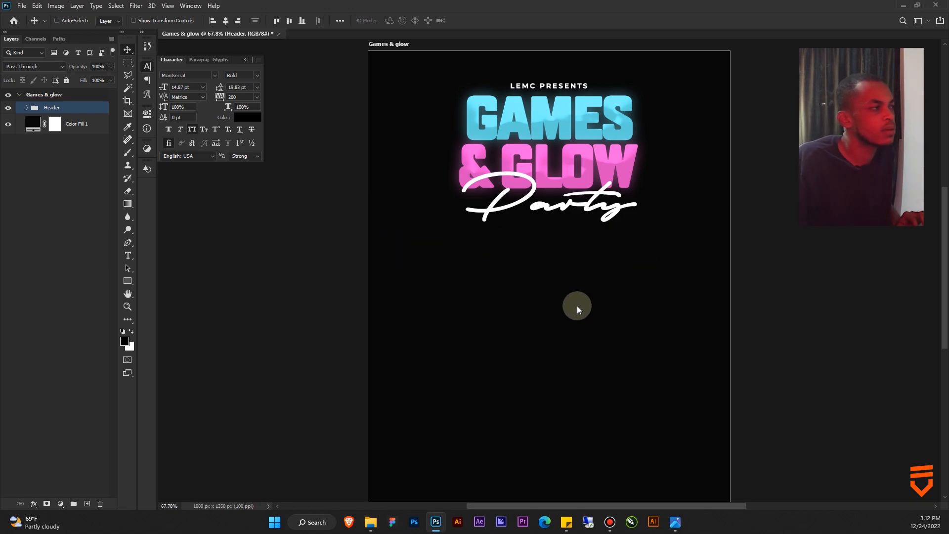
key(ctrl+t)
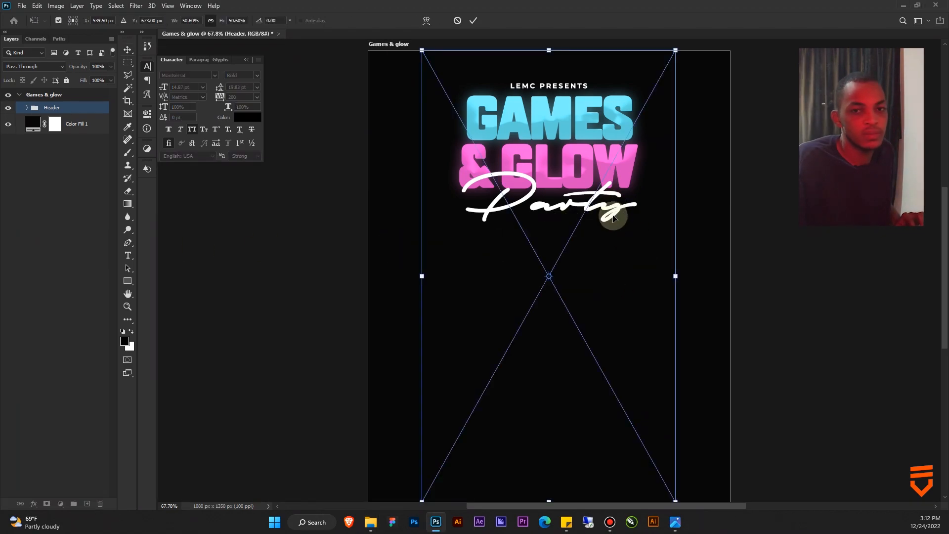
drag(679, 276, 738, 276)
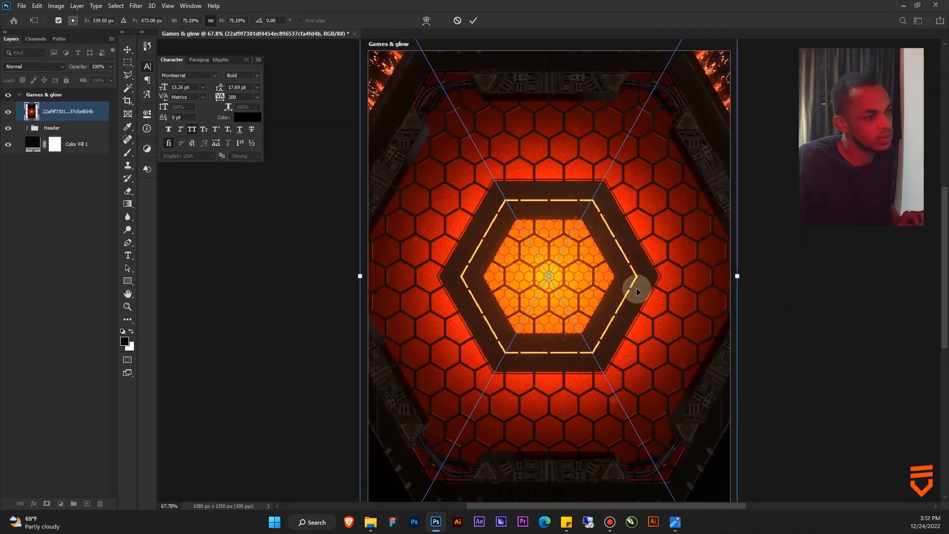
key(Return)
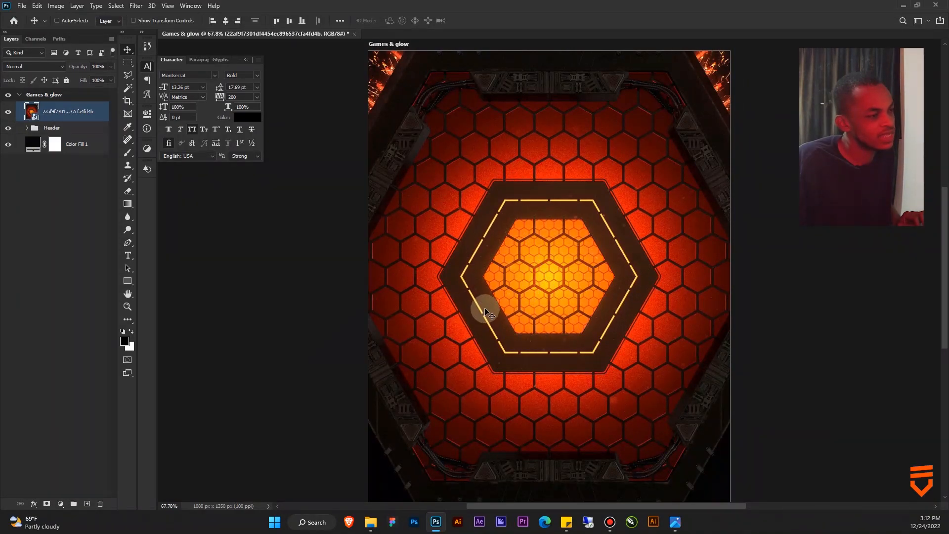
Move the hexagon image layer below the Header group and shift the image down so the hexagon sits beneath the title.
drag(62, 112, 71, 139)
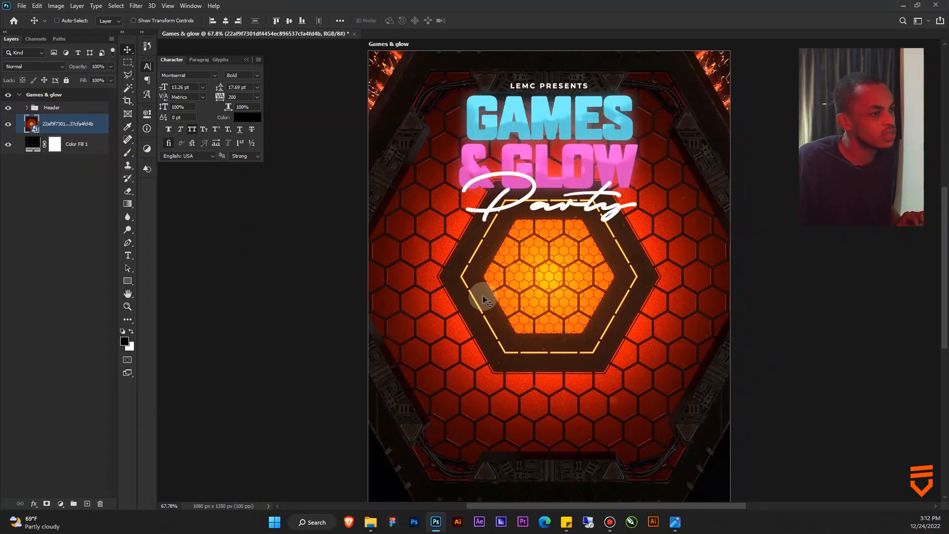
drag(552, 293, 557, 354)
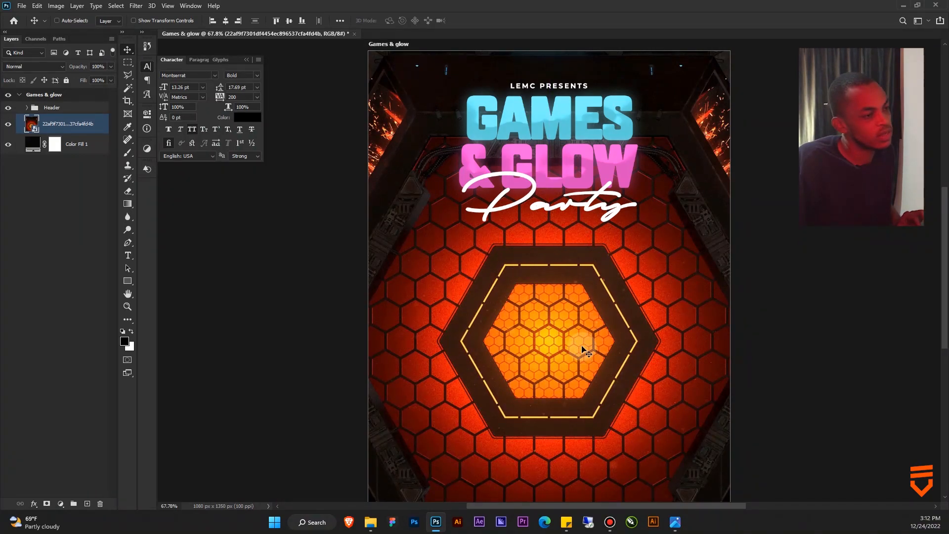
drag(578, 349, 582, 341)
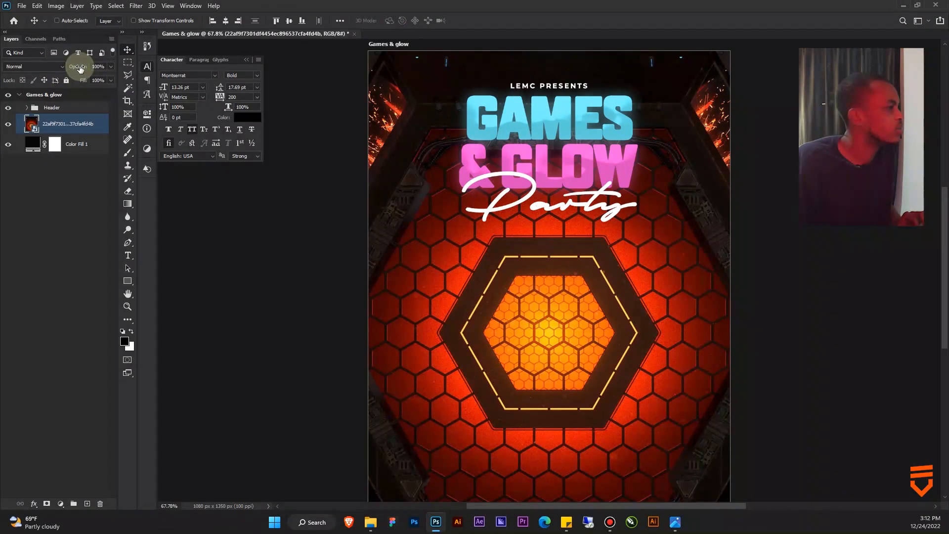
Lower the hexagon image layer's opacity to 39%.
drag(82, 67, 48, 67)
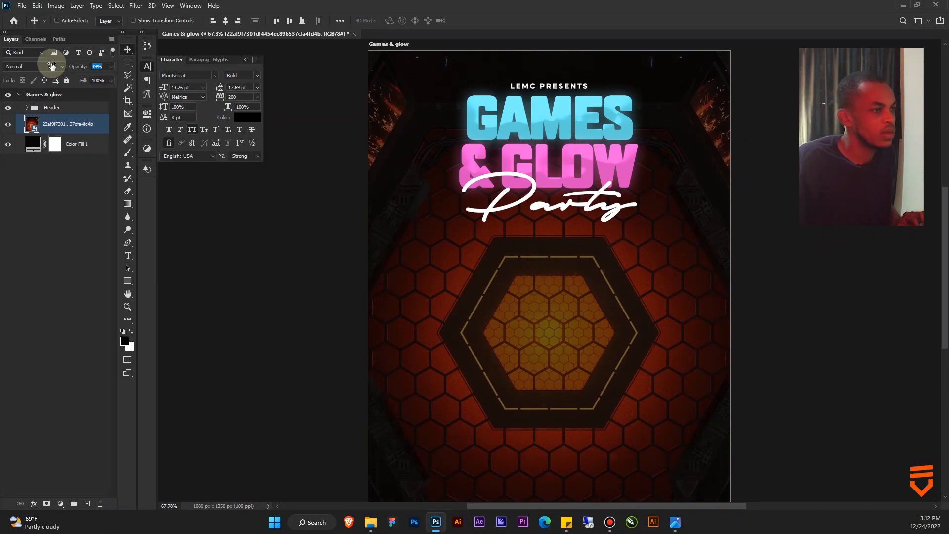
scroll(535, 334, down, 1)
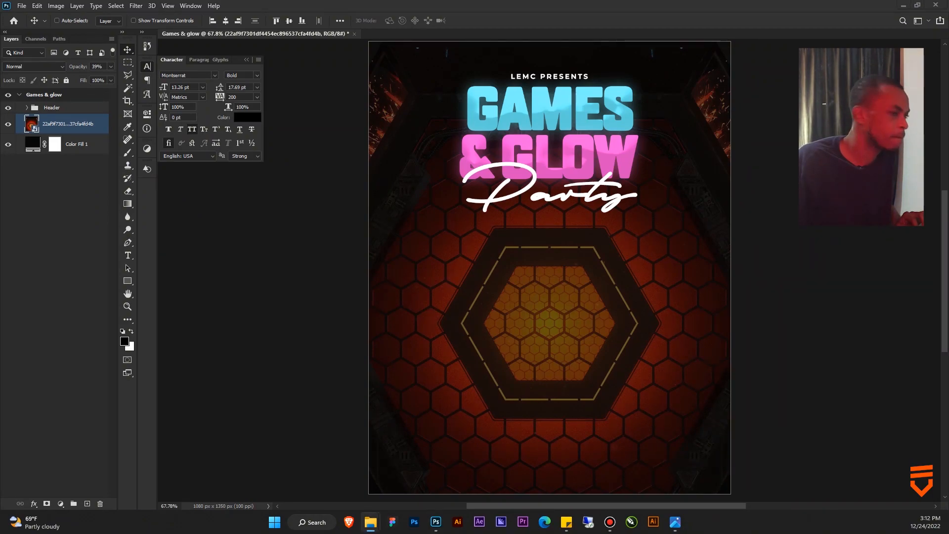
Place the Color Balance 2 cut-out of the woman with headphones and move it down so her head is below the title.
drag(617, 357, 616, 356)
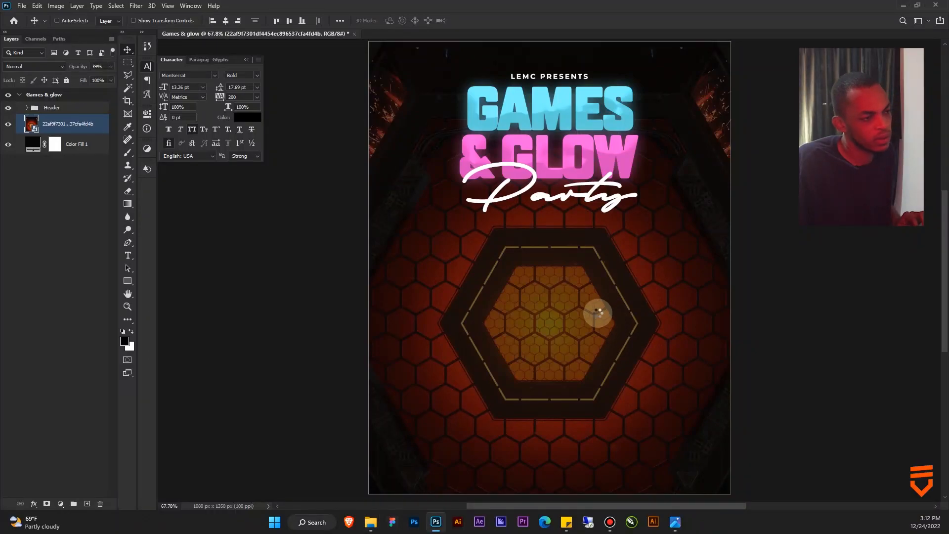
key(Return)
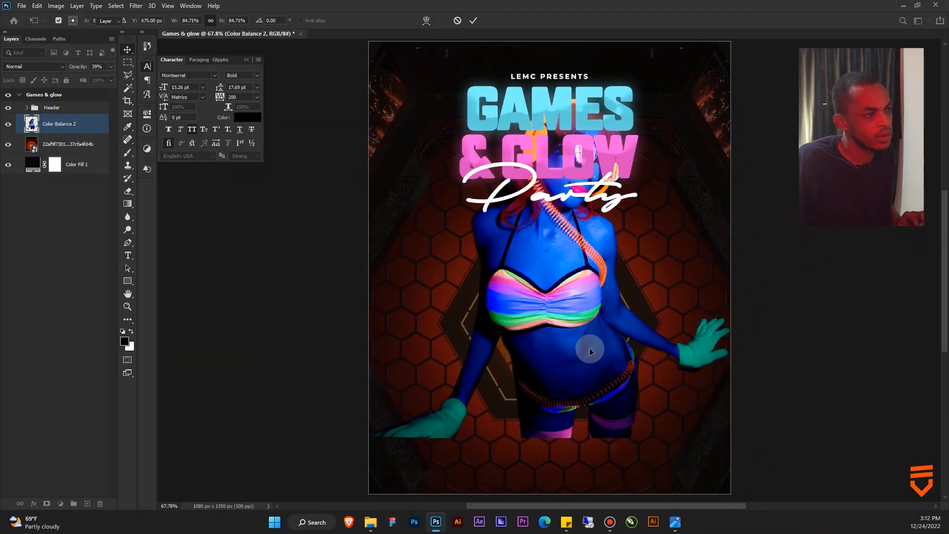
drag(562, 362, 558, 404)
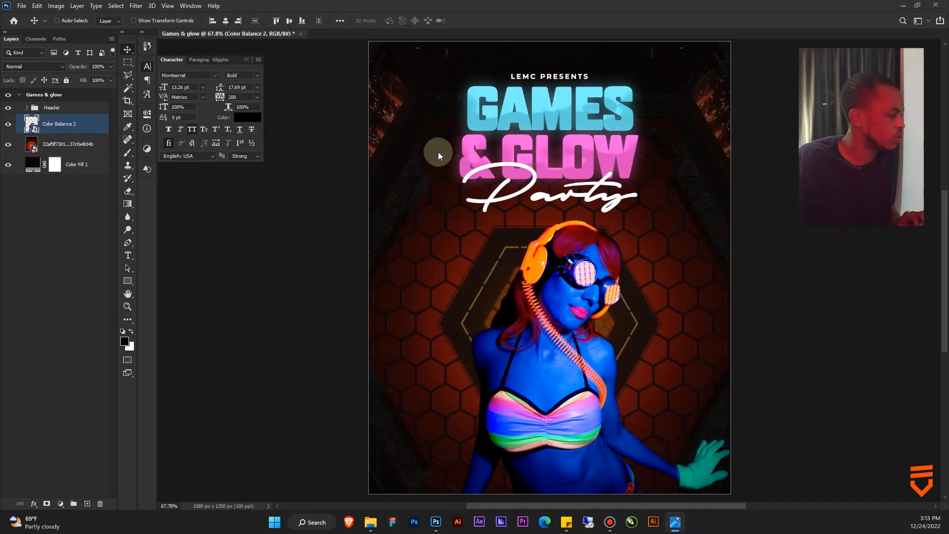
Move the Color Balance 2 layer above the Header group and nudge the woman up slightly towards "Party".
click(69, 122)
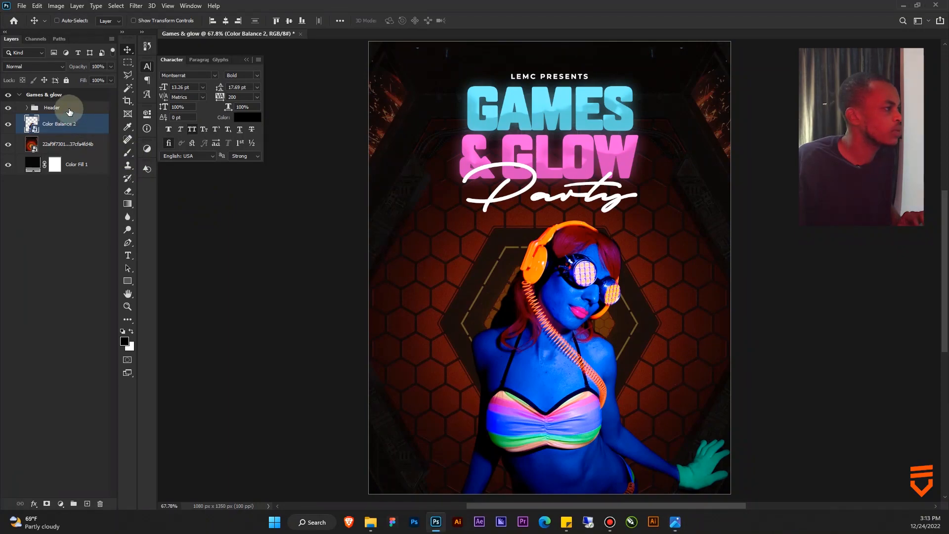
click(81, 126)
drag(81, 128, 78, 101)
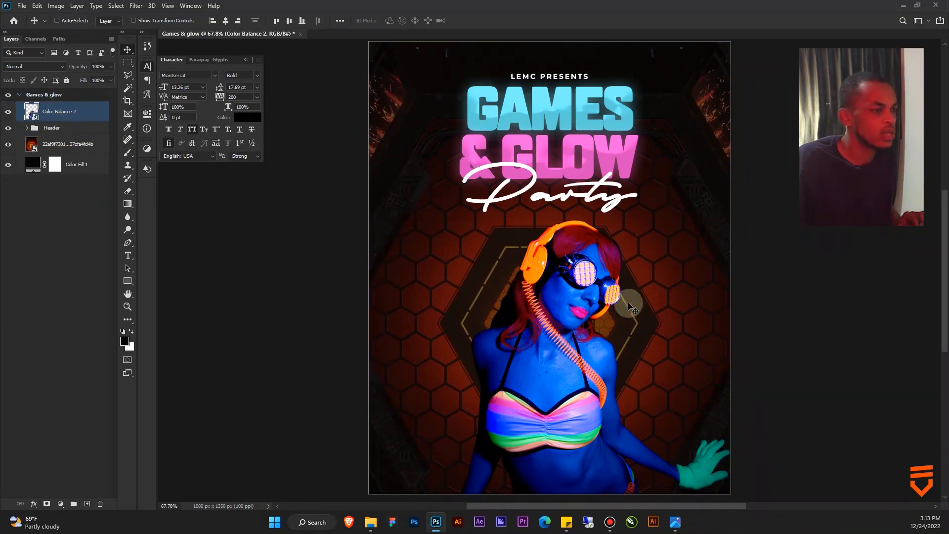
mouse_move(565, 321)
mouse_down()
mouse_move(564, 304)
mouse_move(565, 312)
mouse_up()
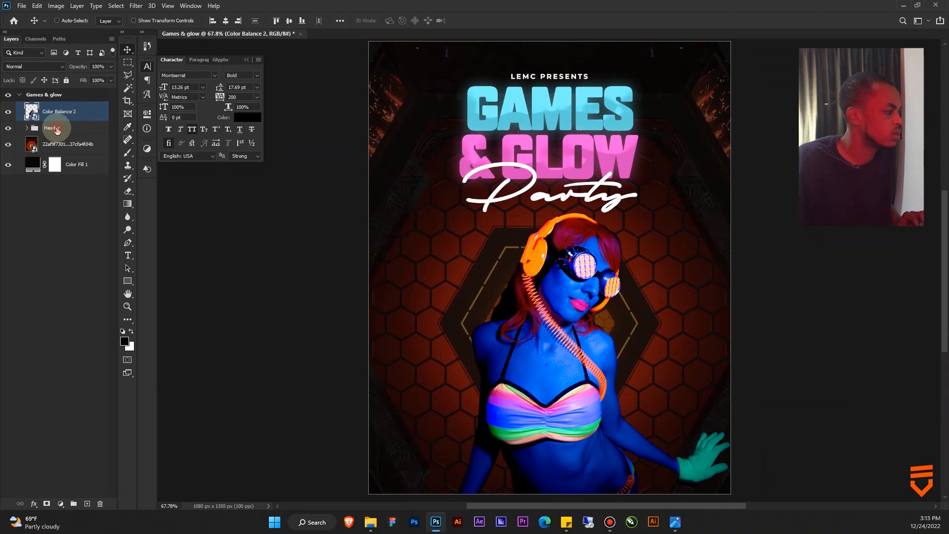
Scale the Header group up to about 109% so "Party" reaches the top of the woman's headphones.
click(56, 129)
key(ctrl+t)
drag(550, 212, 553, 229)
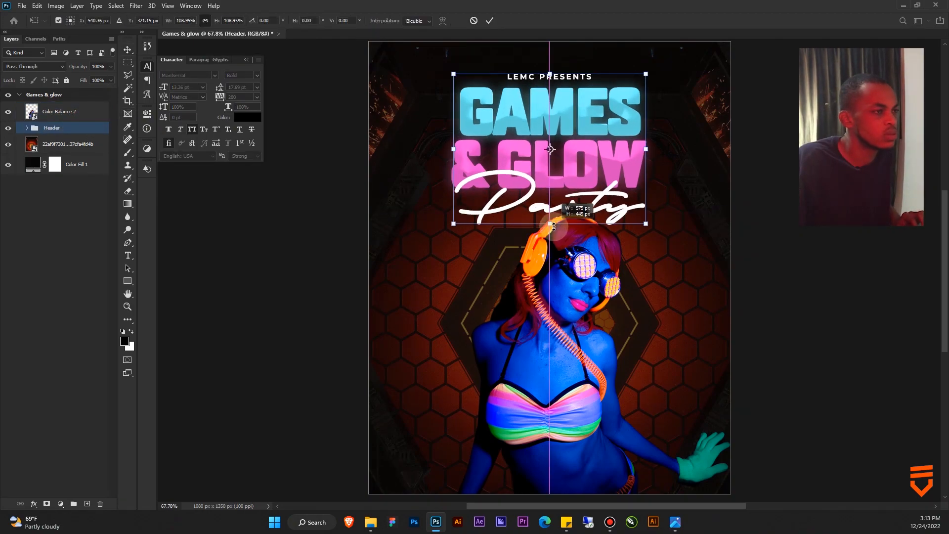
double_click(591, 150)
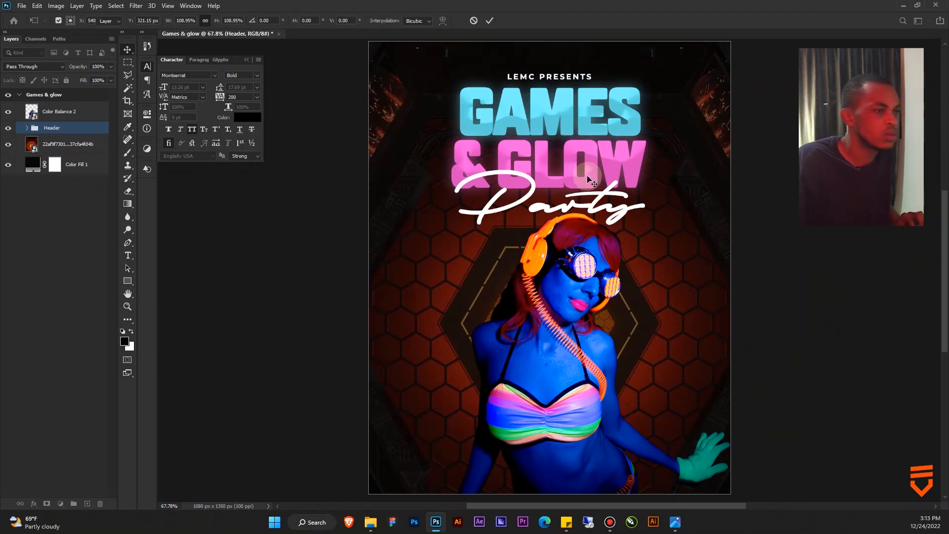
Scale the woman cut-out down to about 78% about its centre and move it up until her head sits just under "Party".
ctrl+click(579, 276)
mouse_move(574, 341)
mouse_down()
mouse_move(575, 290)
mouse_move(580, 330)
mouse_up()
scroll(588, 309, down, 3)
scroll(588, 309, up, 2)
key(ctrl+t)
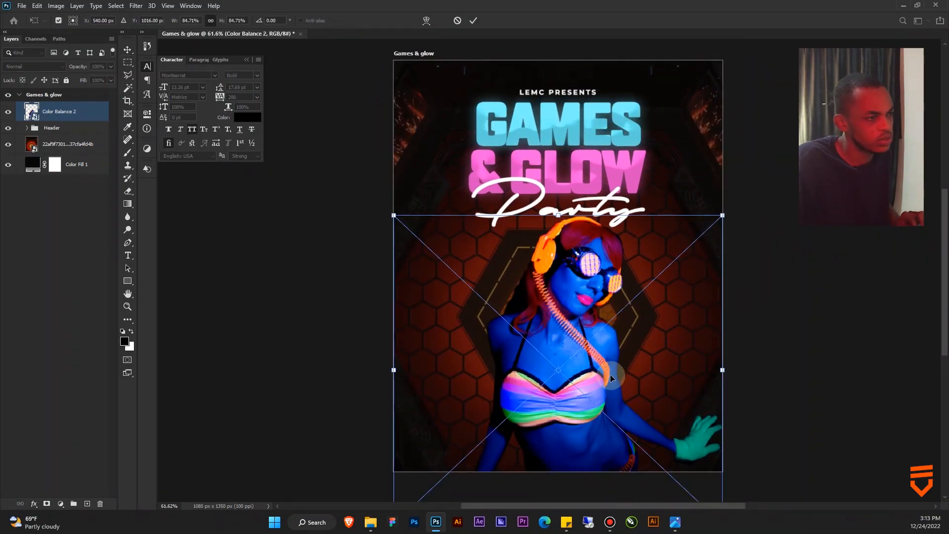
drag(558, 211, 559, 228)
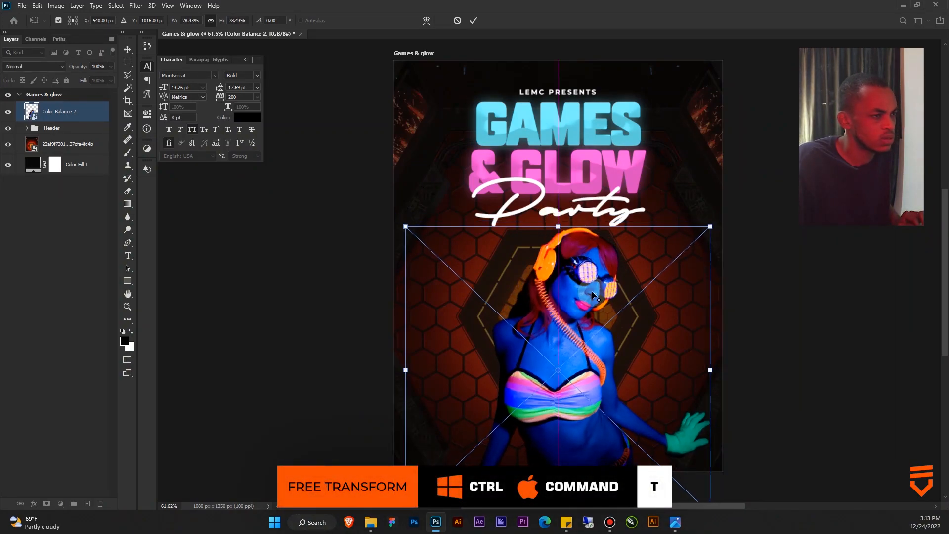
key(Return)
drag(577, 293, 578, 295)
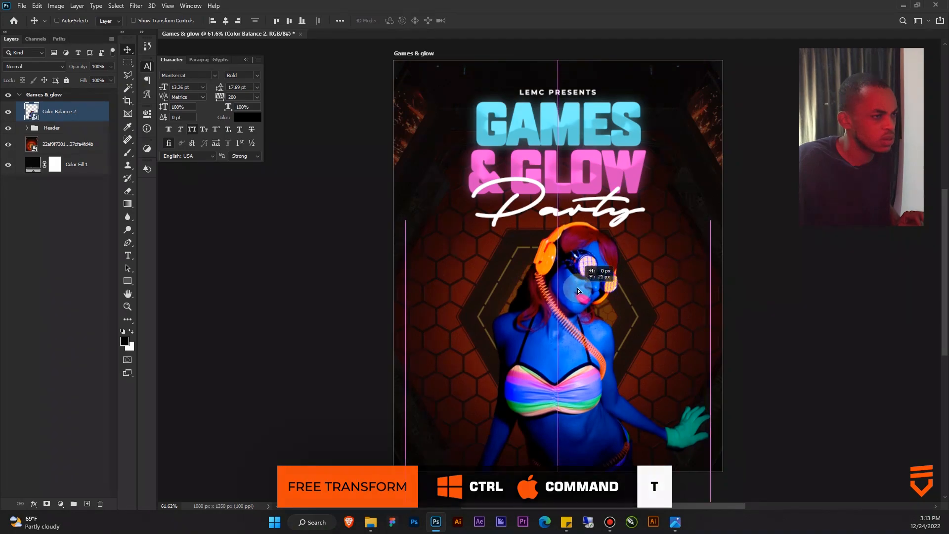
Place the yellow flame Wallpaper image, flipped in both directions, enlarged to about 118% and tilted slightly to cover the artboard.
drag(635, 381, 617, 335)
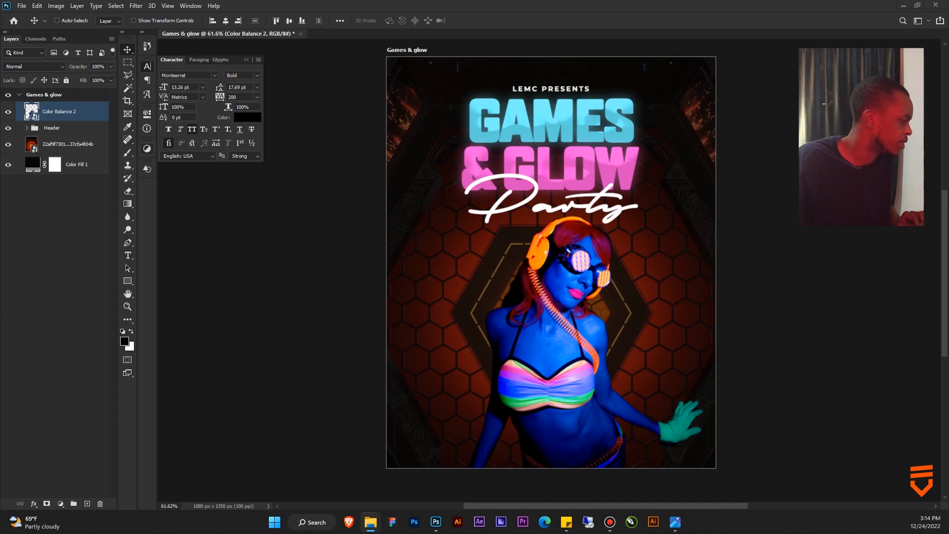
key(ctrl+t)
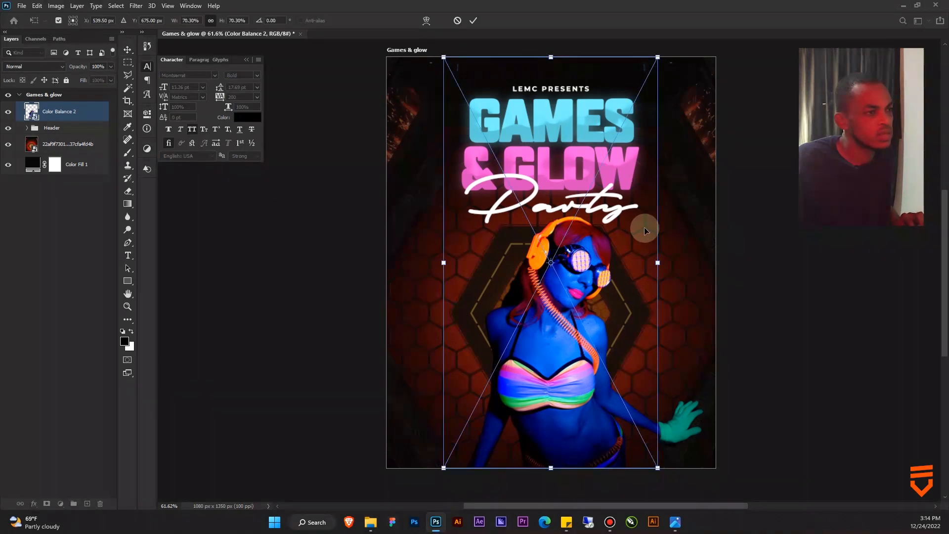
drag(668, 265, 447, 286)
drag(666, 234, 731, 263)
drag(629, 207, 667, 335)
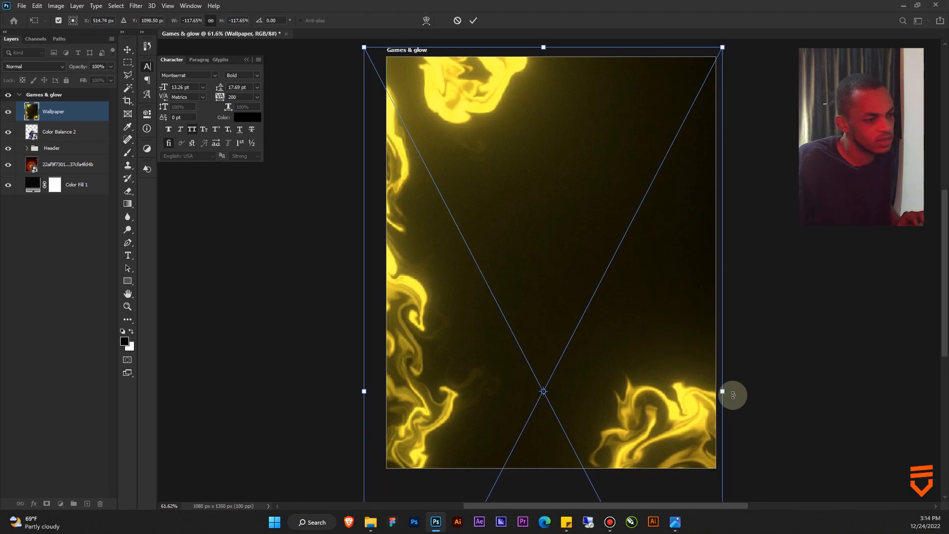
drag(730, 393, 726, 387)
key(Return)
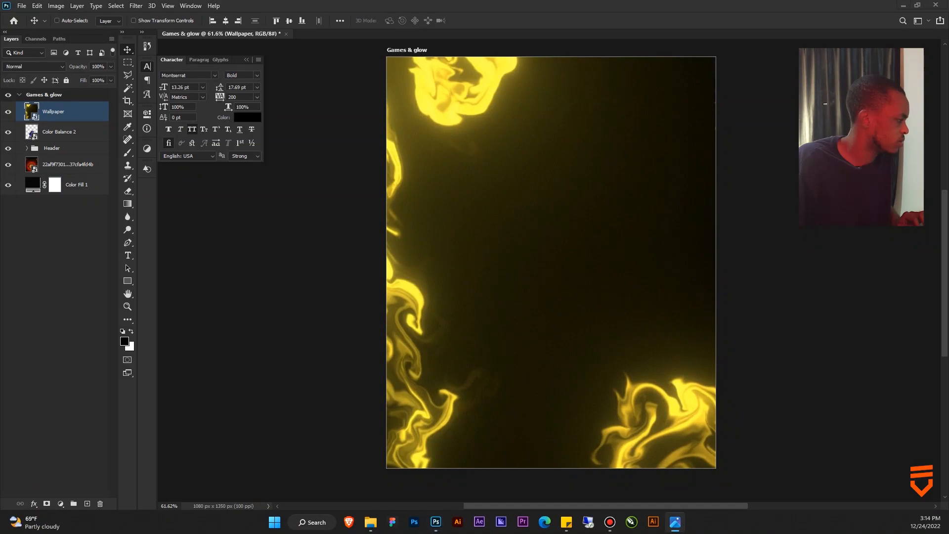
Move the Wallpaper image up and enlarge it to about 127% so flames flank both sides of the artboard.
drag(510, 236, 526, 216)
drag(550, 335, 547, 192)
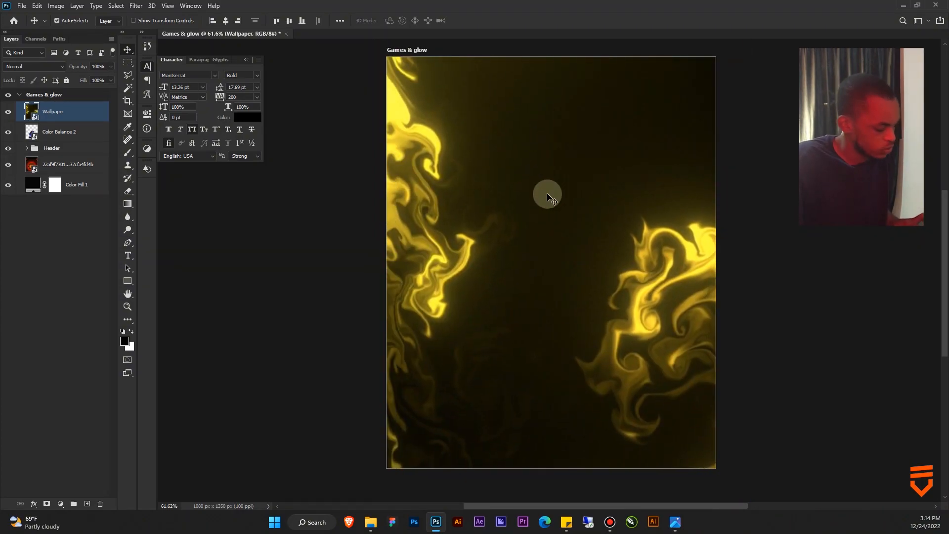
key(ctrl+t)
drag(751, 232, 769, 233)
drag(655, 281, 662, 292)
drag(660, 295, 655, 290)
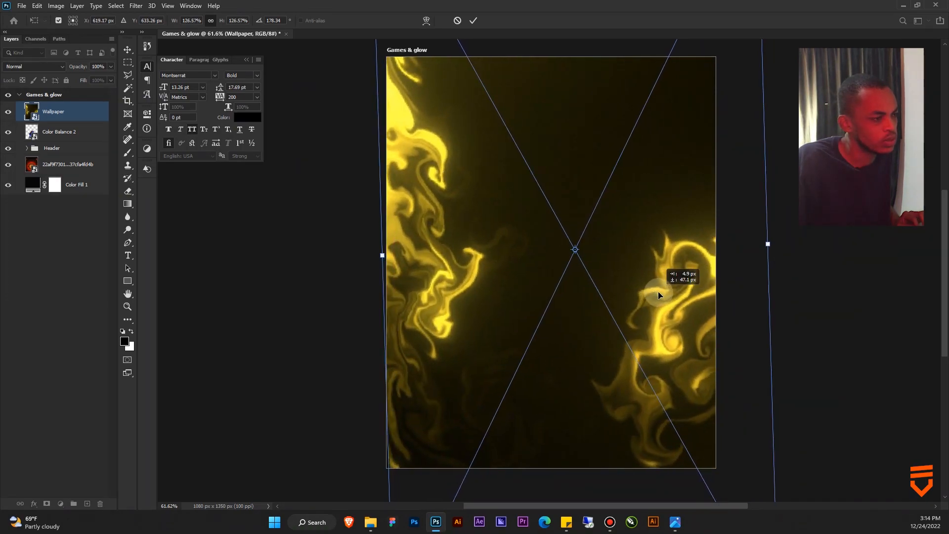
key(Return)
Move the Wallpaper layer below the Header group and set its blend mode to Screen.
drag(30, 111, 75, 155)
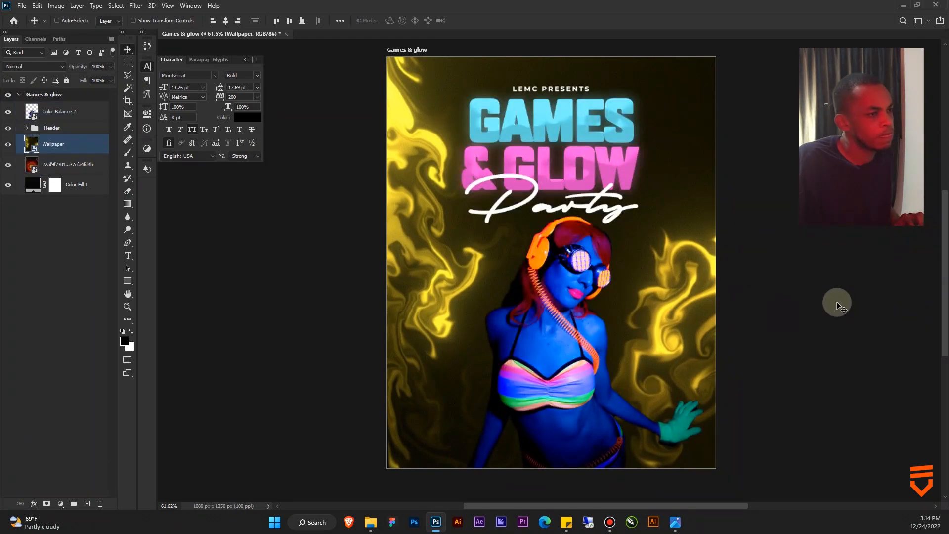
drag(618, 277, 627, 284)
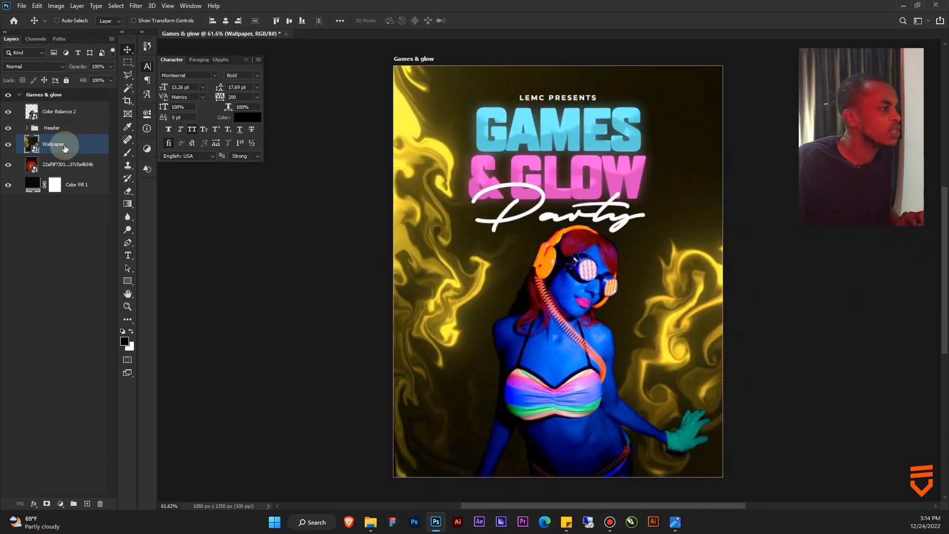
click(8, 144)
click(8, 145)
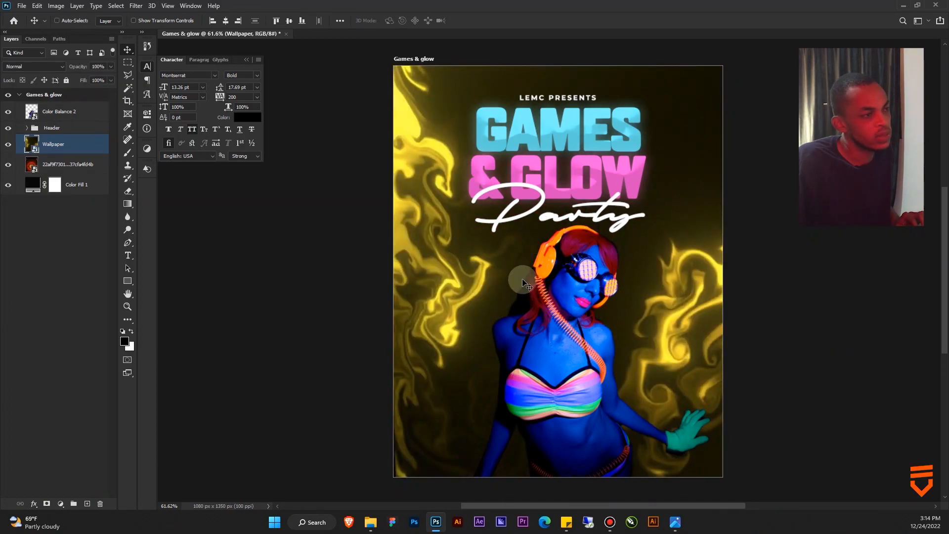
click(60, 67)
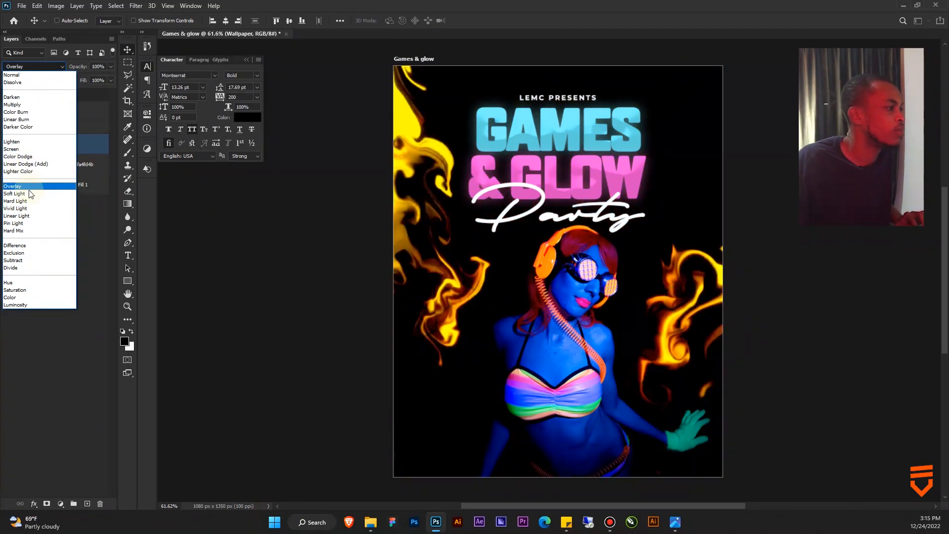
click(20, 149)
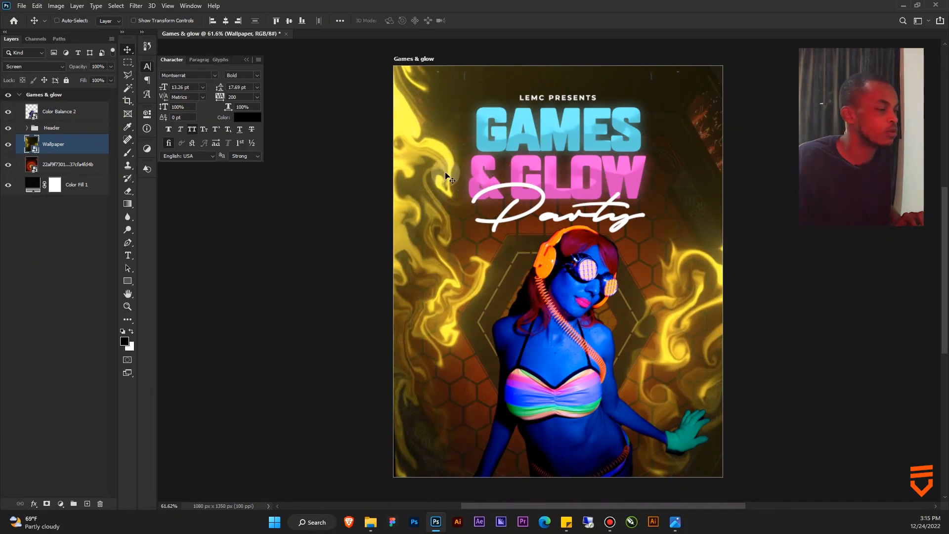
Add a Hue/Saturation adjustment clipped to the Wallpaper layer and colorize it teal with hue 178 and saturation 65.
click(148, 149)
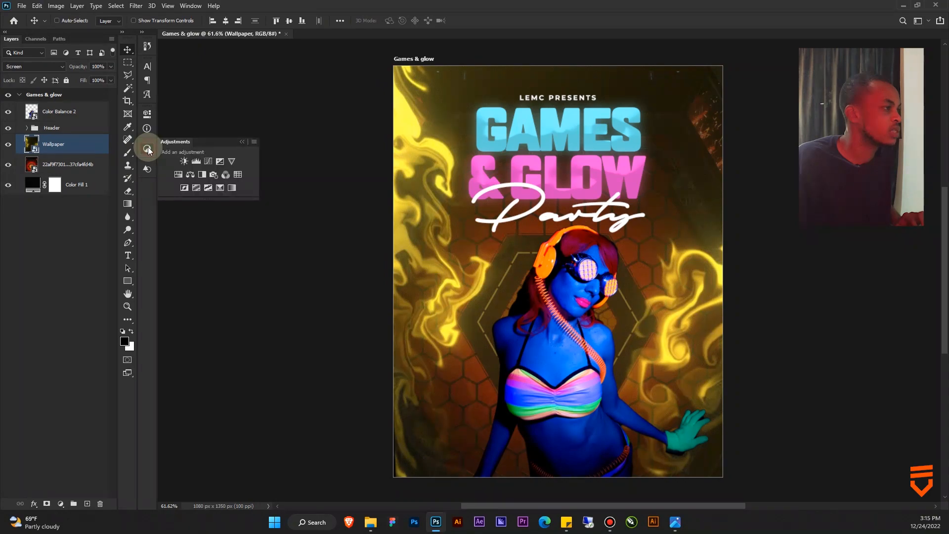
click(179, 174)
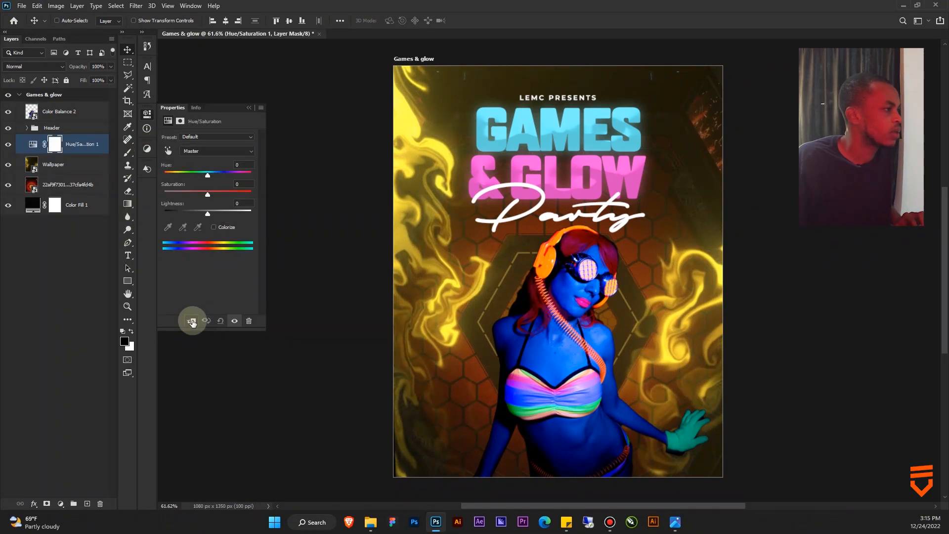
click(191, 321)
mouse_move(208, 175)
mouse_down()
mouse_move(171, 177)
mouse_move(195, 177)
mouse_up()
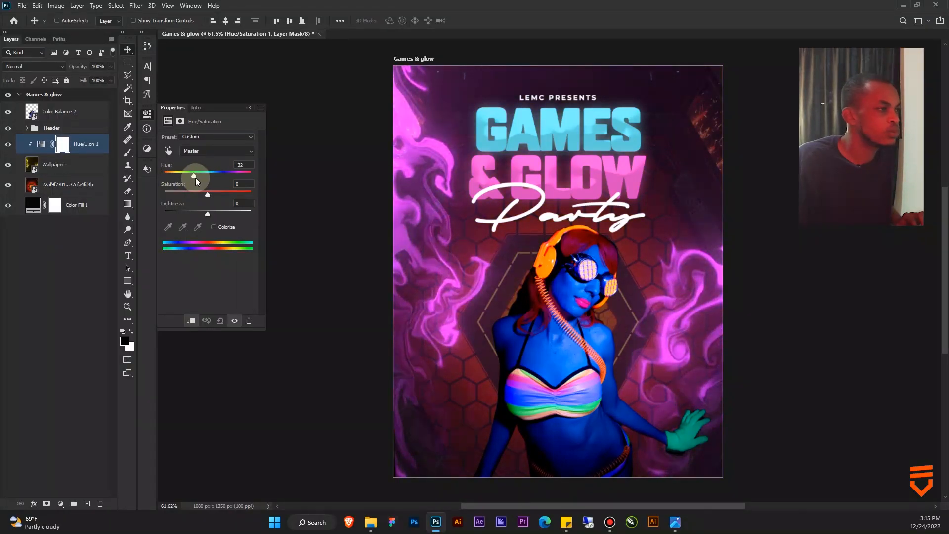
click(214, 227)
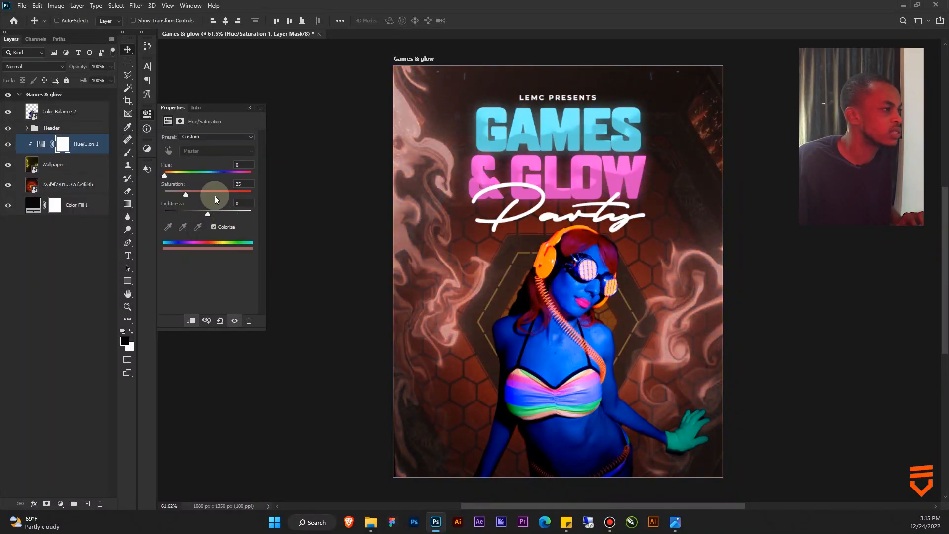
drag(197, 173, 207, 176)
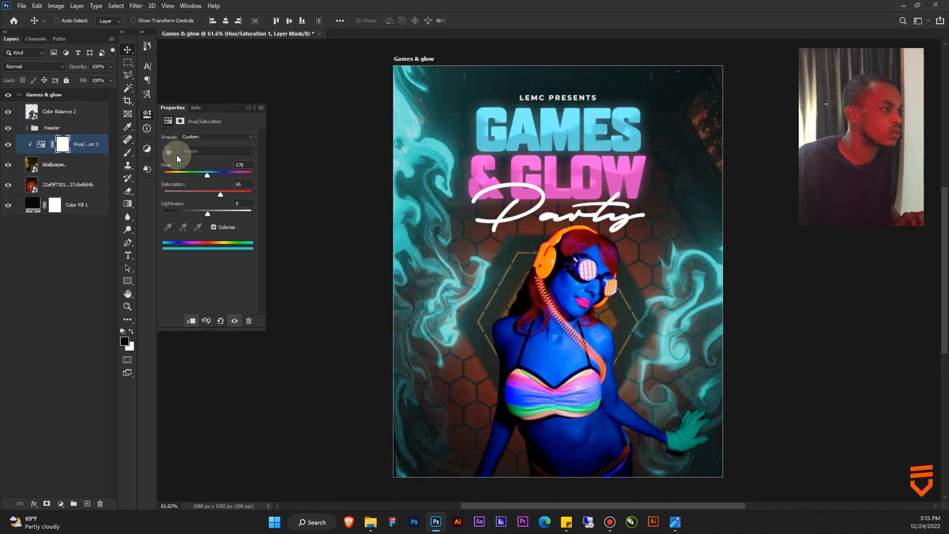
Shift the Wallpaper layer 79 px to the left, keeping its vertical position.
click(58, 167)
drag(589, 297, 565, 316)
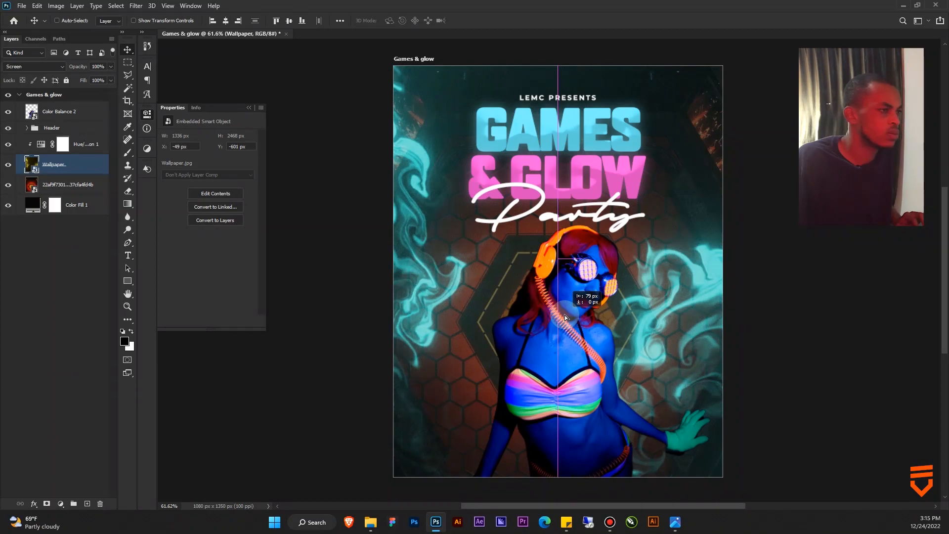
drag(562, 315, 563, 316)
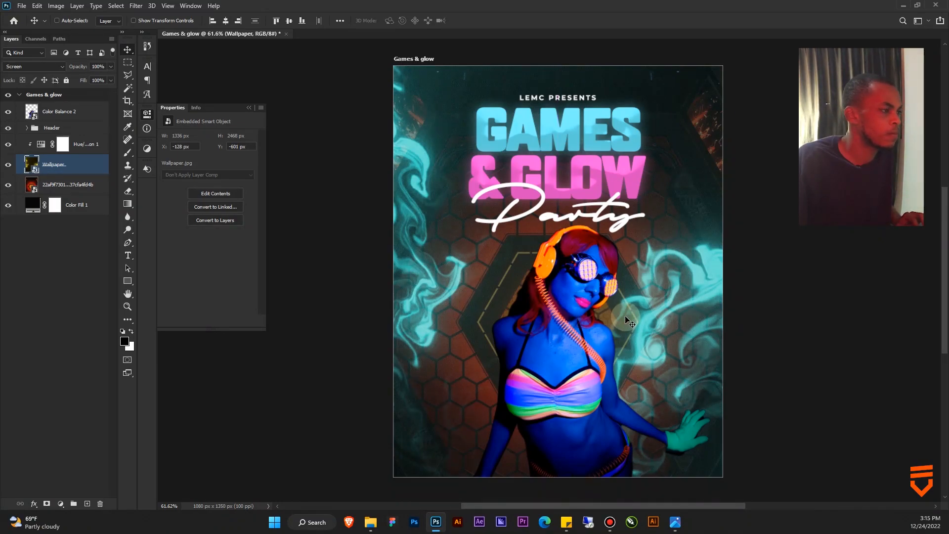
Add a layer mask to Wallpaper and hide its smoke on the artboard's right side with a black 700 px soft brush at 100% opacity.
click(83, 164)
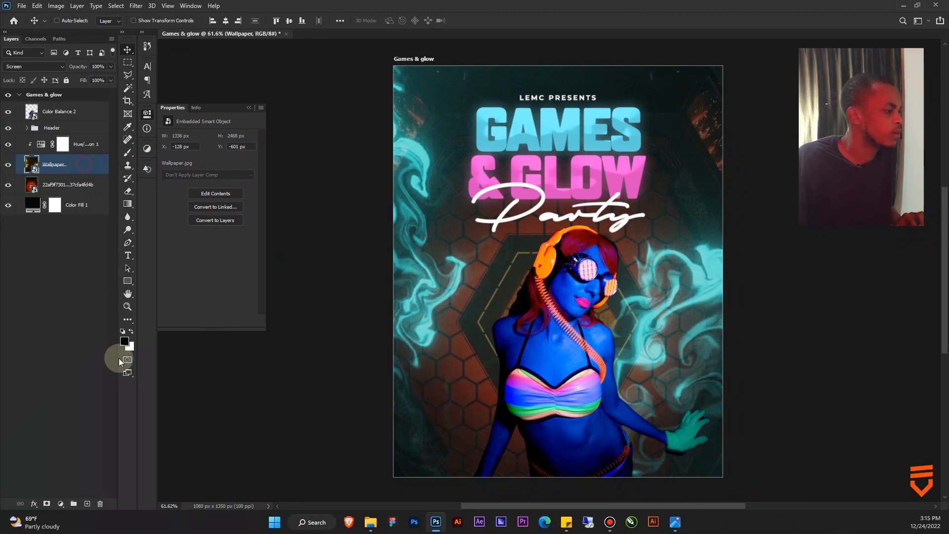
click(46, 503)
key(b)
key(])
key(])
key(])
mouse_move(759, 310)
mouse_down()
mouse_move(671, 328)
mouse_move(703, 372)
mouse_up()
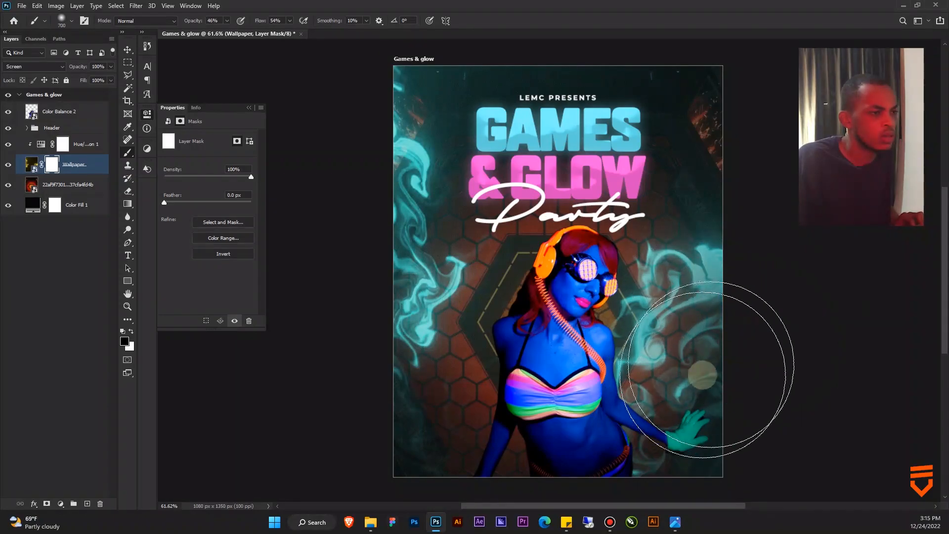
drag(190, 25, 667, 38)
mouse_move(710, 296)
mouse_down()
mouse_move(750, 364)
mouse_move(729, 260)
mouse_move(745, 397)
mouse_move(700, 434)
mouse_move(628, 416)
mouse_move(642, 412)
mouse_move(566, 440)
mouse_move(643, 395)
mouse_move(615, 380)
mouse_move(576, 411)
mouse_up()
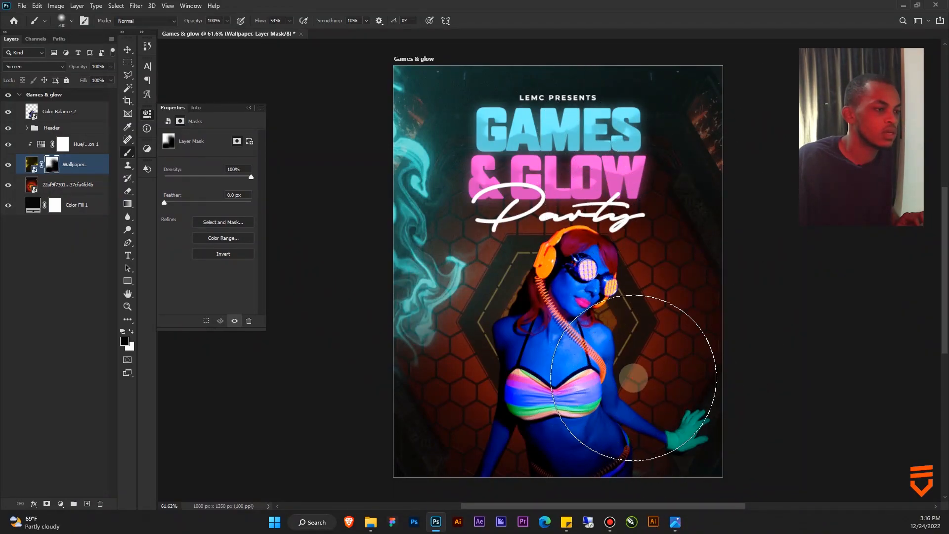
key(v)
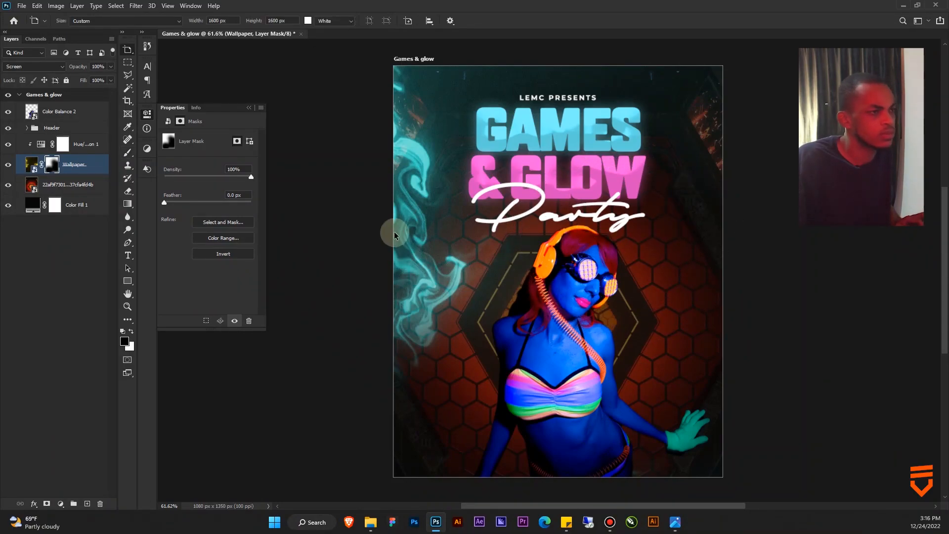
Scale the woman cut-out down slightly, keeping her head just under "Party".
drag(601, 270, 590, 259)
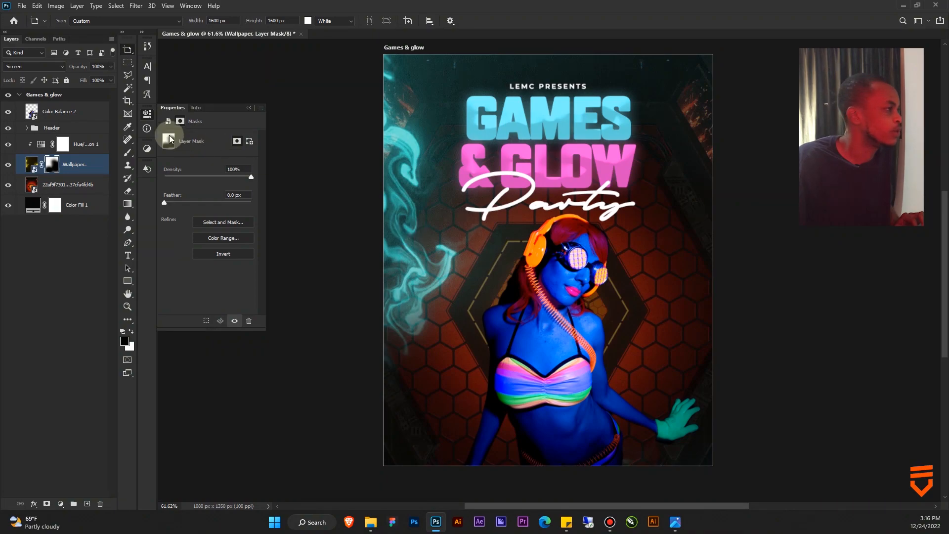
click(67, 130)
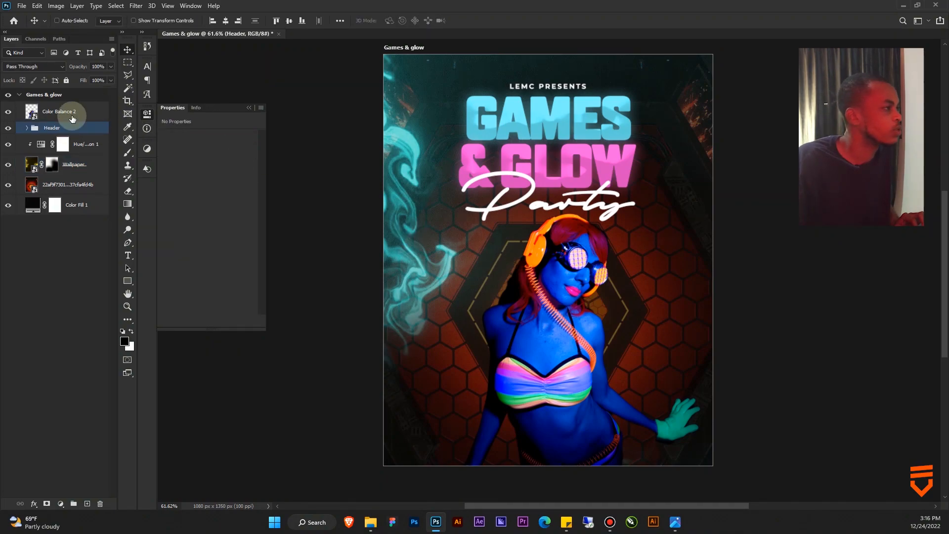
click(250, 108)
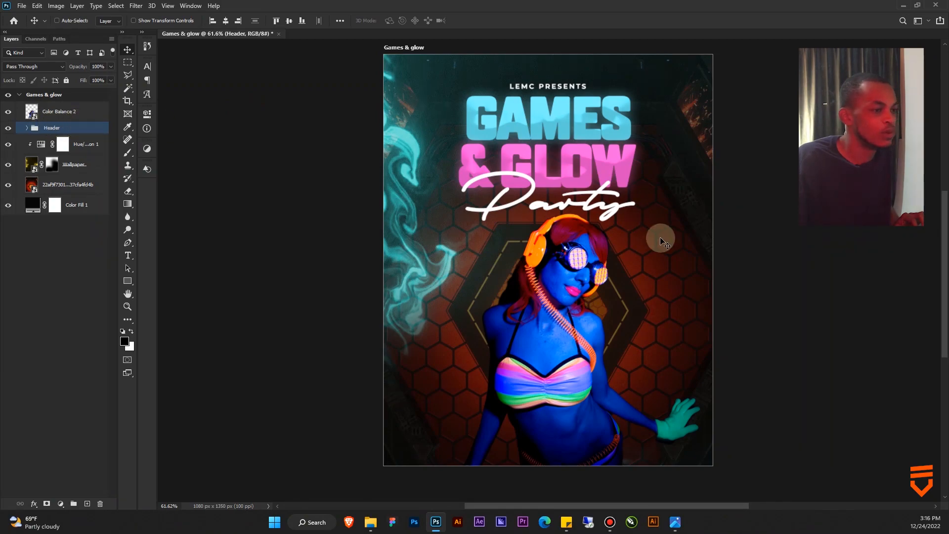
ctrl+click(567, 354)
key(ctrl+t)
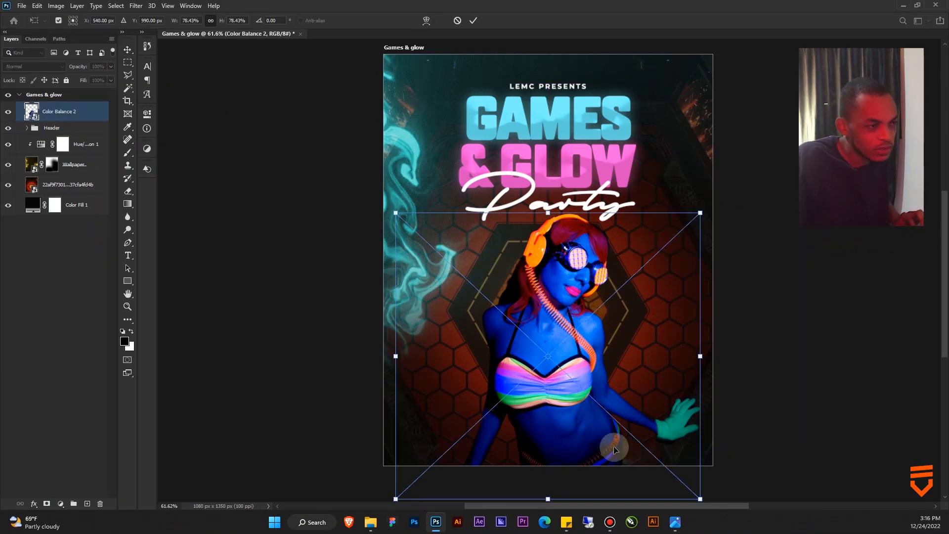
drag(547, 497, 547, 490)
double_click(561, 385)
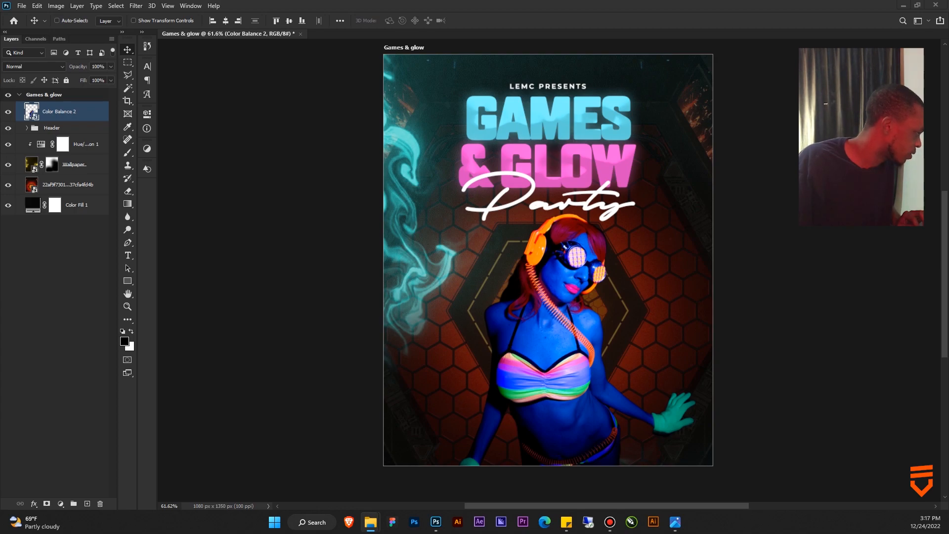
Place the pink neon arrow image pngegg (99), enlarge it to about 609% and rotate it about -29° over the artboard's lower right.
click(678, 349)
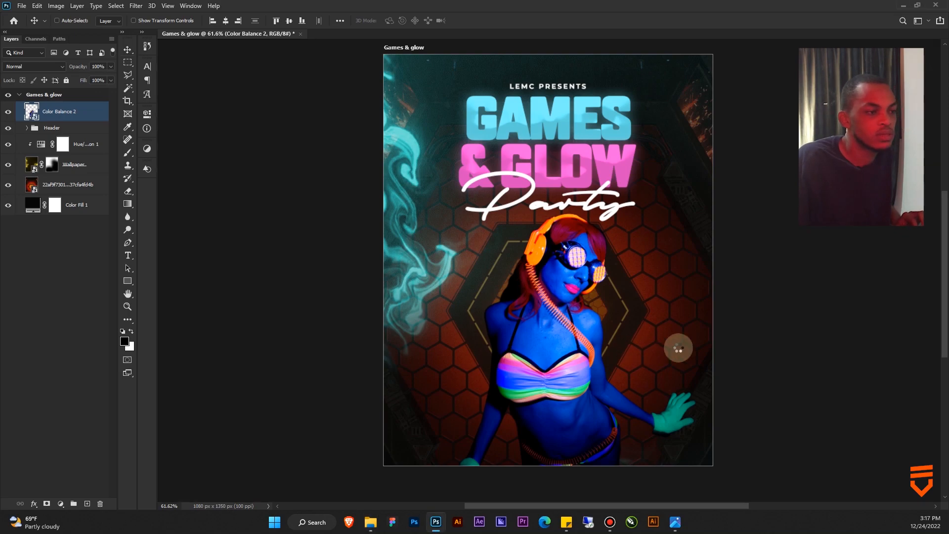
drag(576, 261, 884, 260)
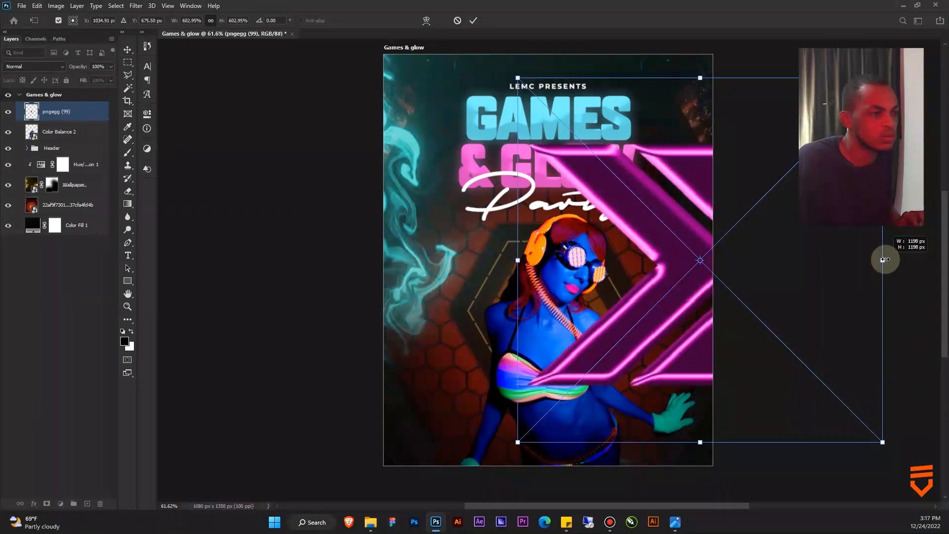
drag(607, 355, 515, 352)
drag(804, 259, 766, 165)
drag(685, 260, 712, 381)
drag(618, 367, 561, 295)
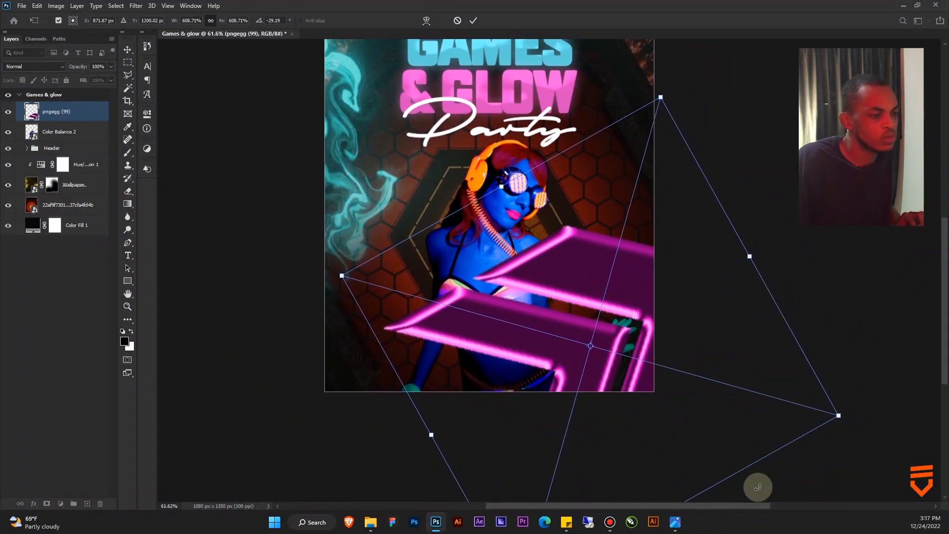
Reduce the neon arrow image to about 431%, rotate it to about -23.6° and fit it into the artboard's lower-right corner.
drag(748, 254, 714, 272)
drag(631, 304, 621, 306)
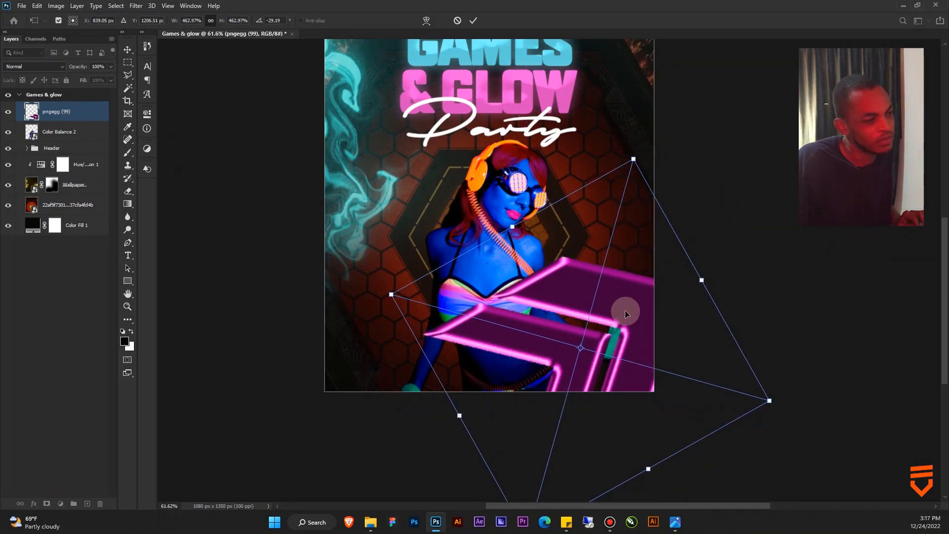
drag(702, 282, 694, 284)
drag(627, 307, 623, 309)
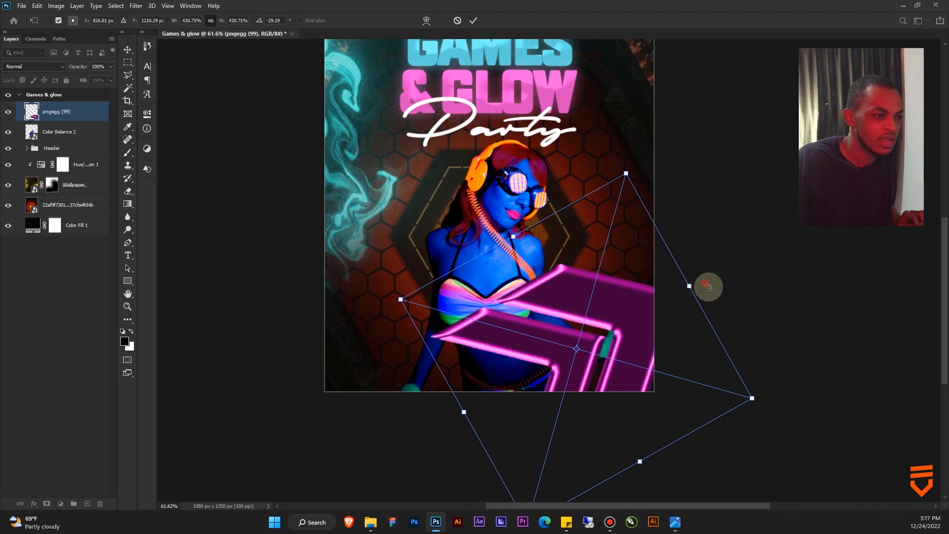
drag(705, 283, 694, 296)
drag(636, 325, 633, 330)
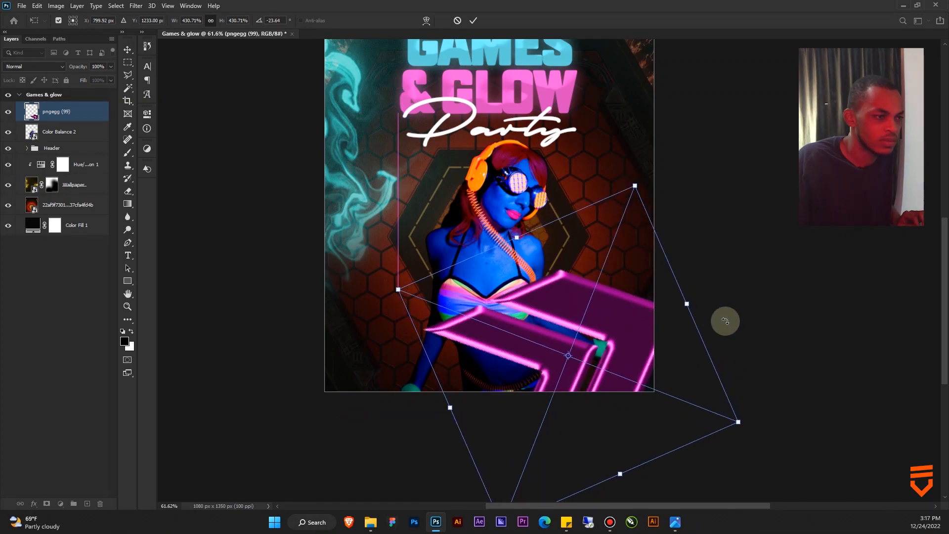
key(Return)
drag(600, 312, 636, 362)
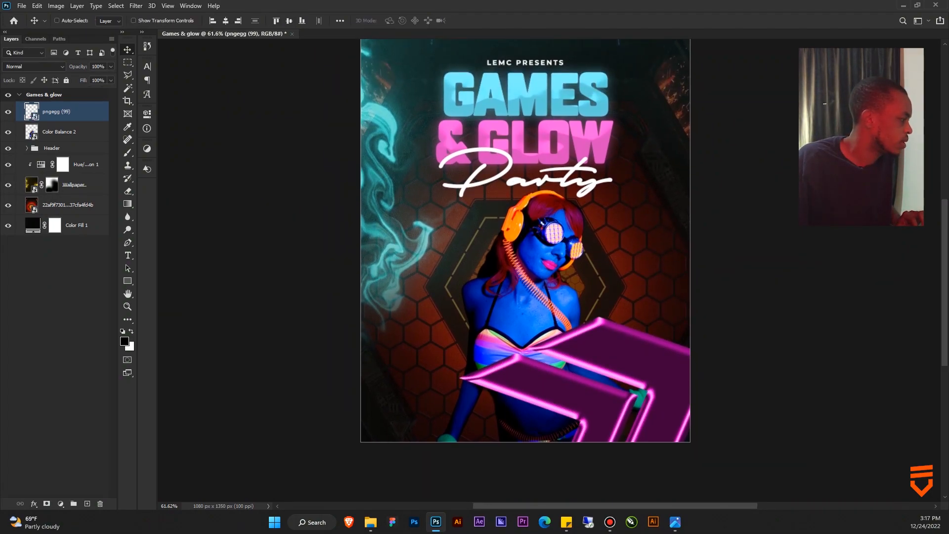
Place the kW1 neon-lines image, rotate it about 32° and enlarge it to about 258%.
key(alt+Tab)
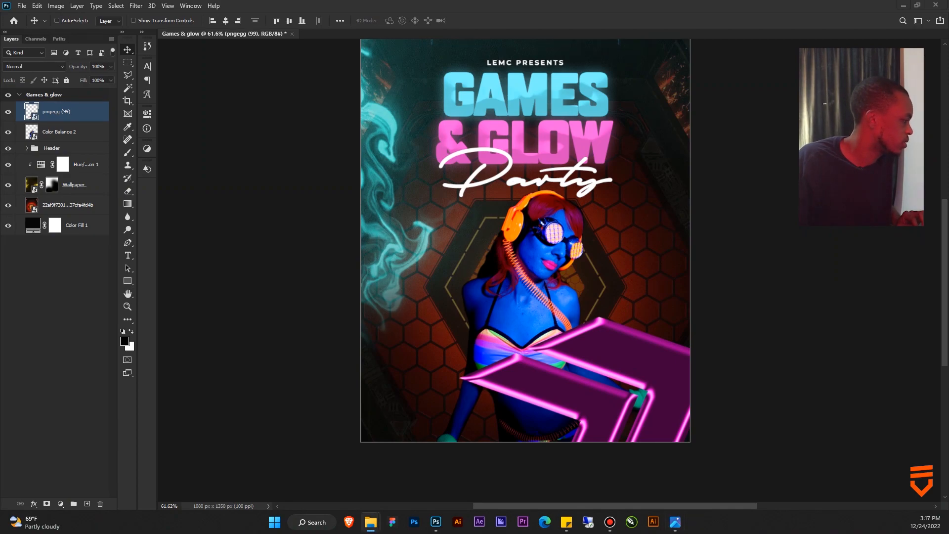
click(589, 261)
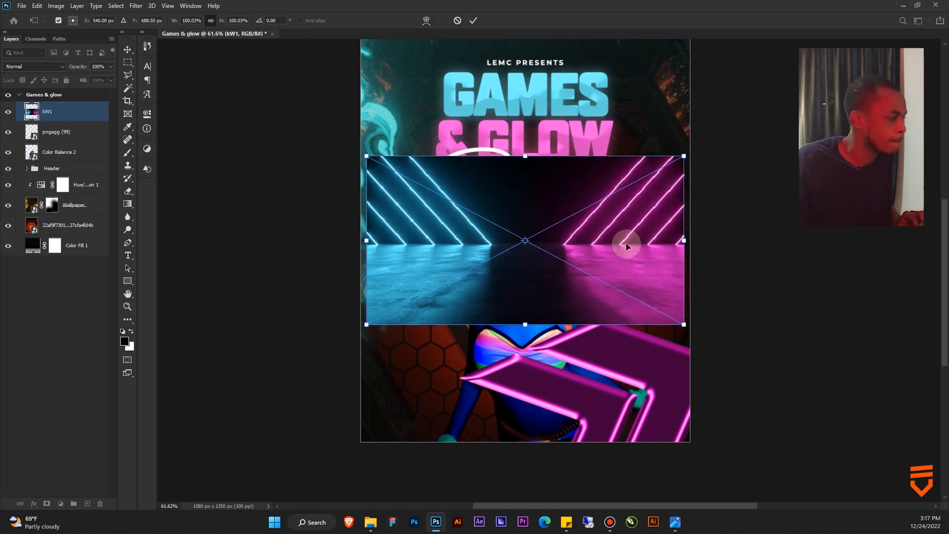
drag(635, 253, 598, 314)
drag(652, 356, 593, 366)
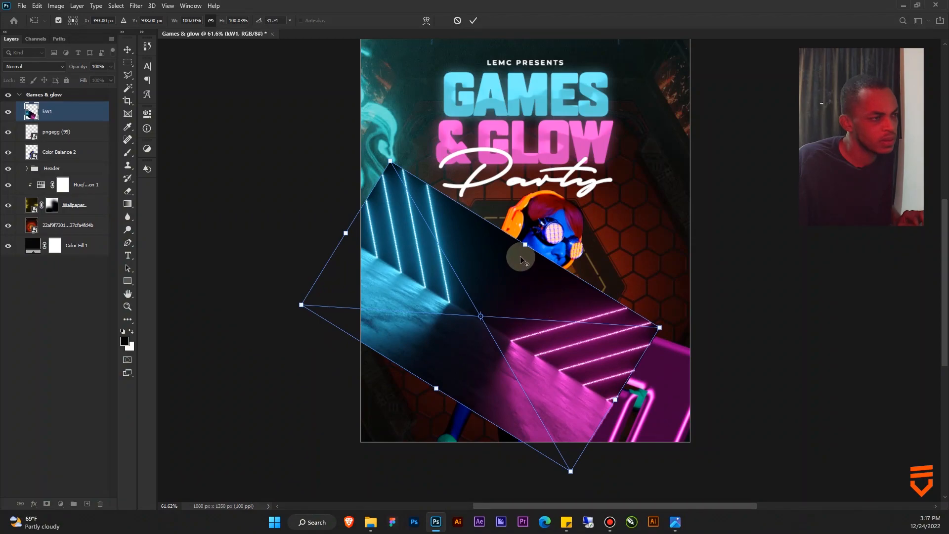
drag(525, 244, 689, 191)
drag(478, 365, 463, 354)
Adjust the kW1 image's rotation to about 21° and position its pink lines across the artboard's lower-right corner.
drag(766, 423, 776, 361)
drag(669, 373, 667, 447)
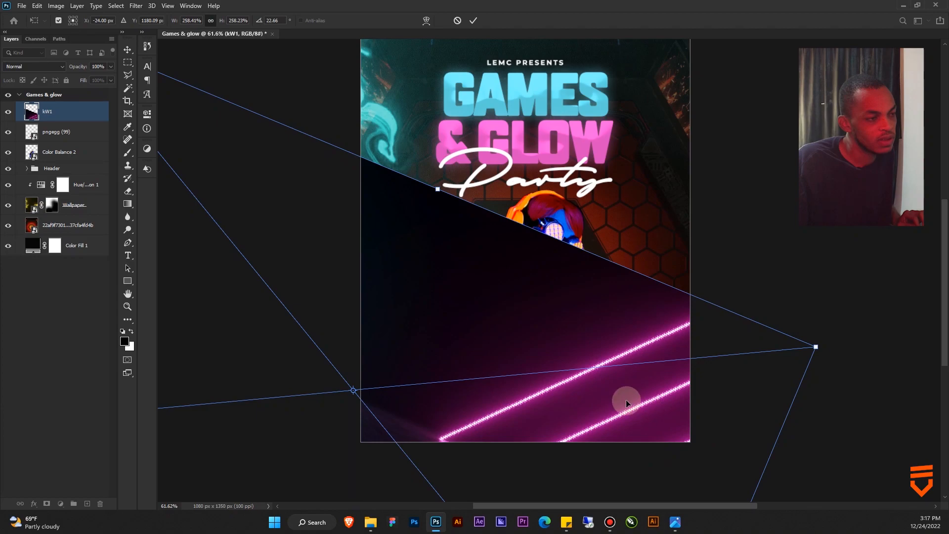
mouse_move(836, 346)
mouse_down()
mouse_move(837, 330)
mouse_move(832, 341)
mouse_up()
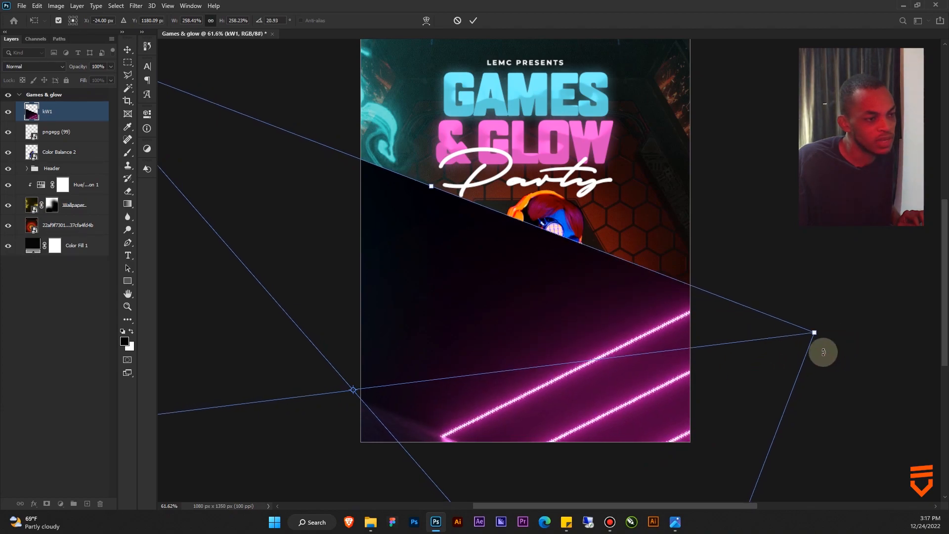
drag(652, 404, 660, 410)
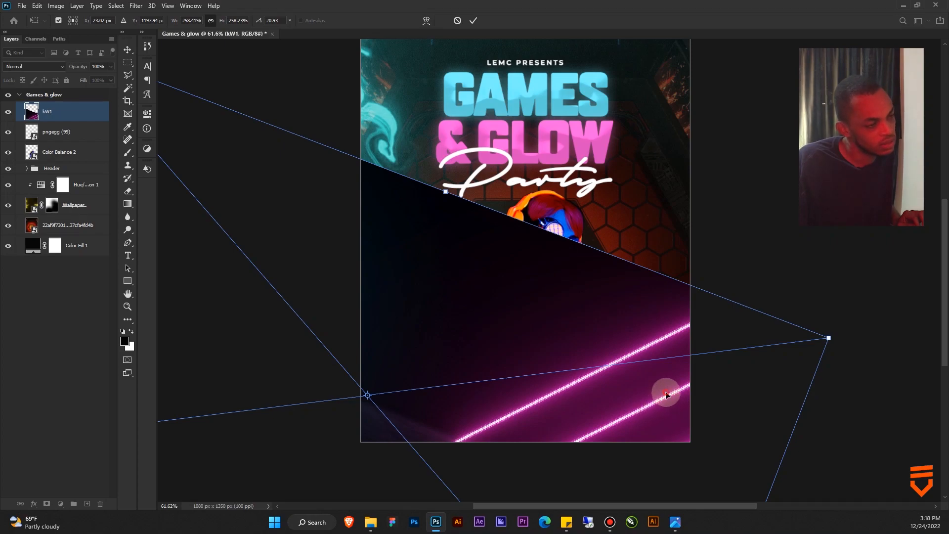
key(Return)
drag(665, 393, 657, 394)
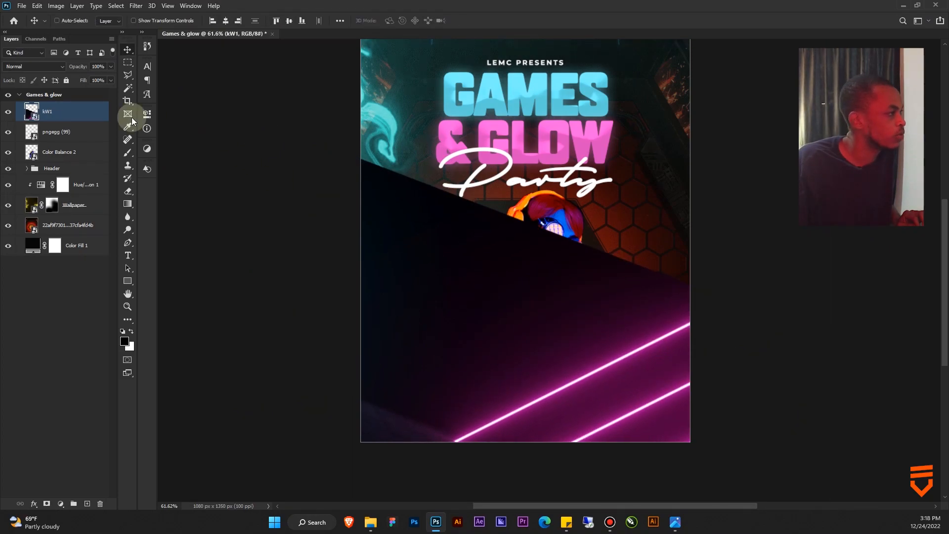
Set the kW1 layer's blend mode to Screen.
click(52, 66)
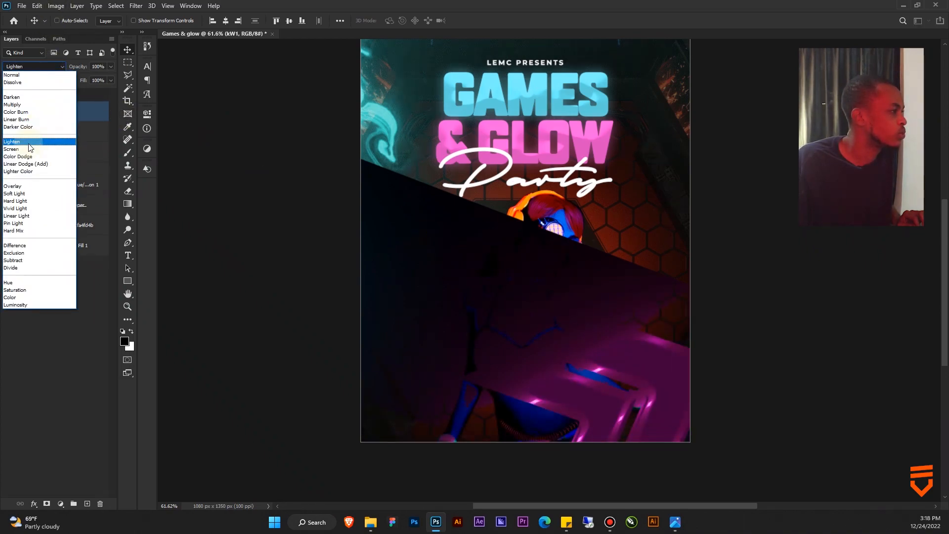
click(19, 149)
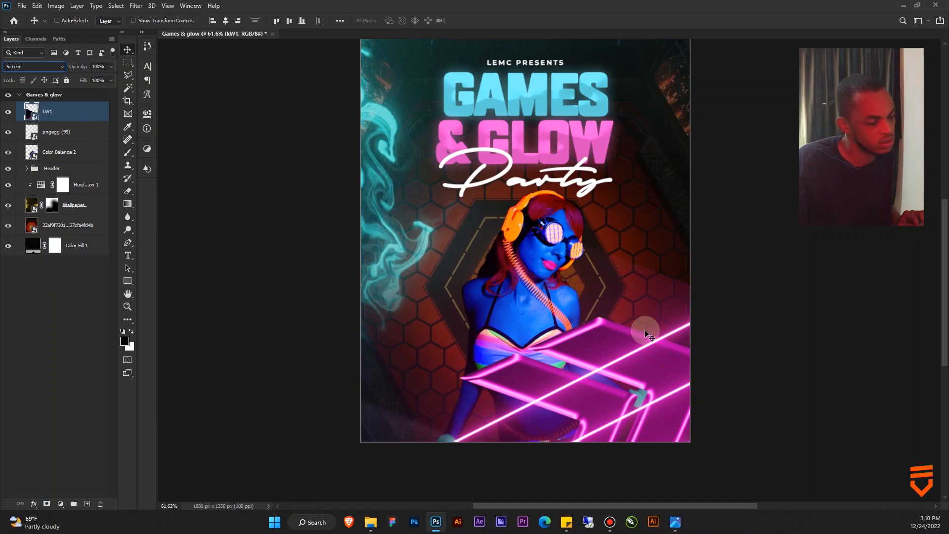
drag(607, 376, 612, 345)
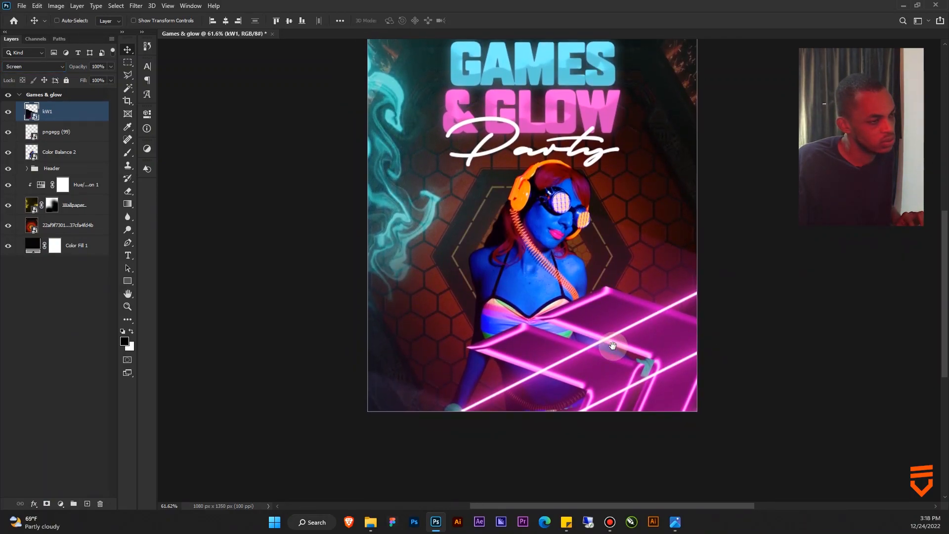
drag(612, 346, 620, 394)
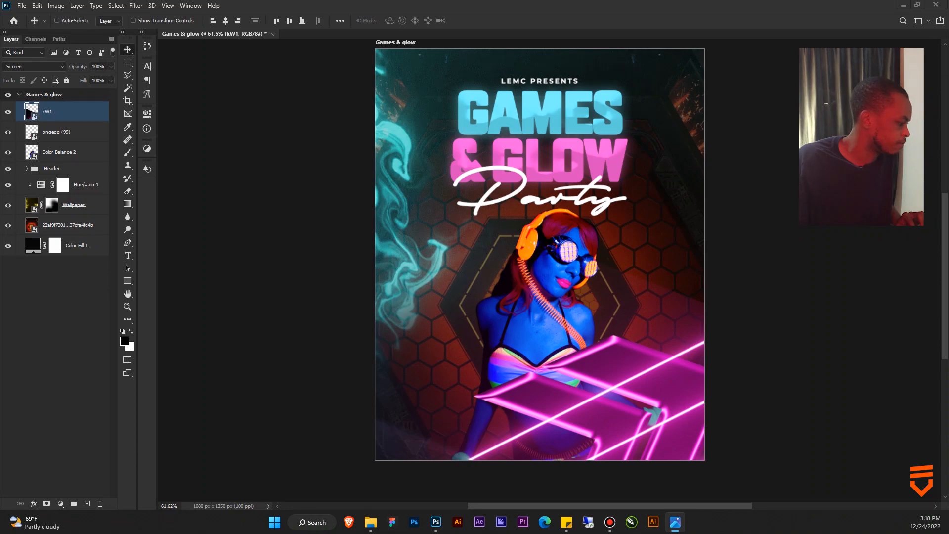
click(67, 181)
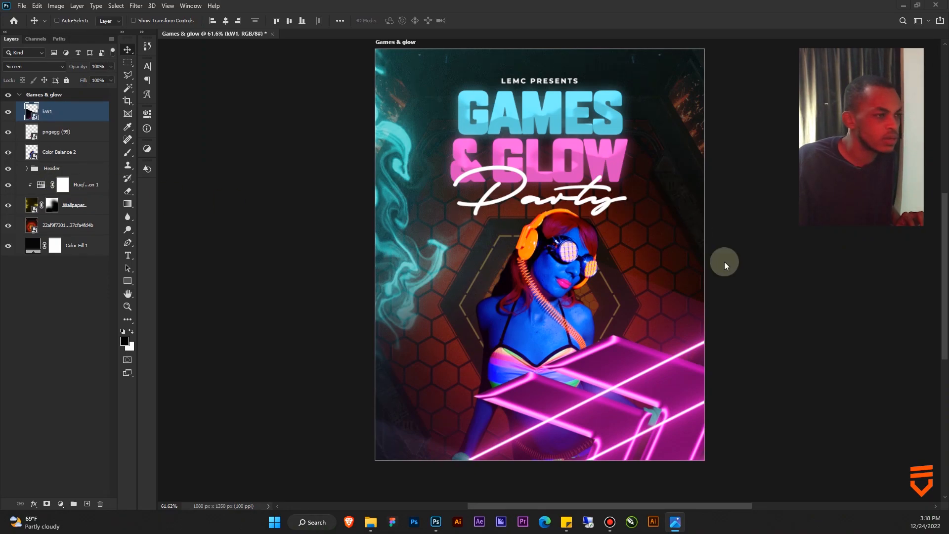
Enlarge the red hexagon background image to about 89% and move it down until its centre sits at about Y 901 px.
click(74, 226)
key(ctrl+t)
drag(712, 304, 720, 305)
drag(606, 273, 608, 286)
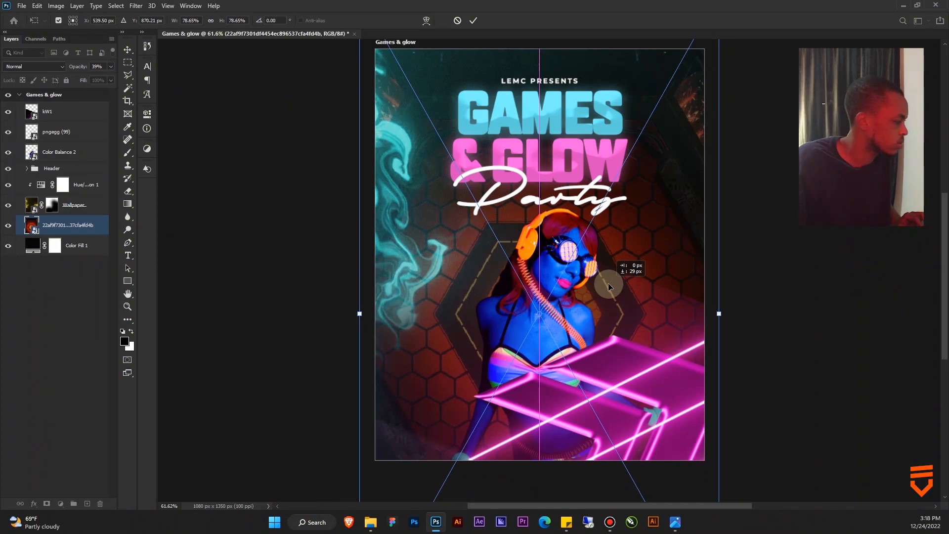
drag(718, 312, 742, 312)
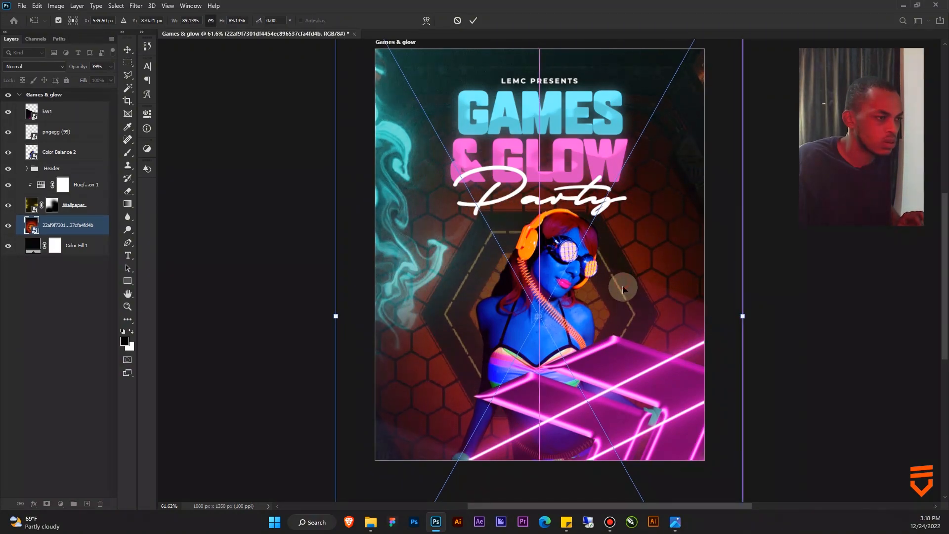
drag(622, 289, 623, 292)
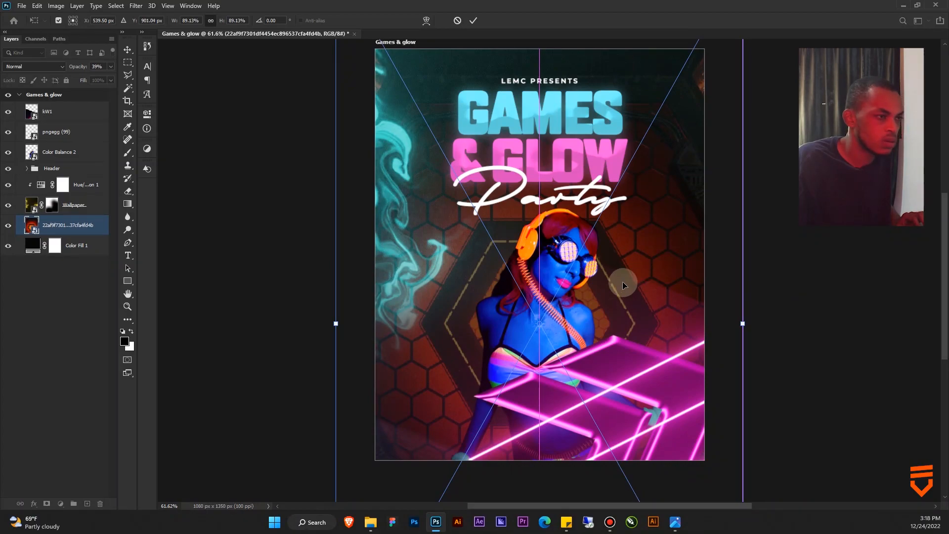
key(Return)
drag(599, 297, 575, 303)
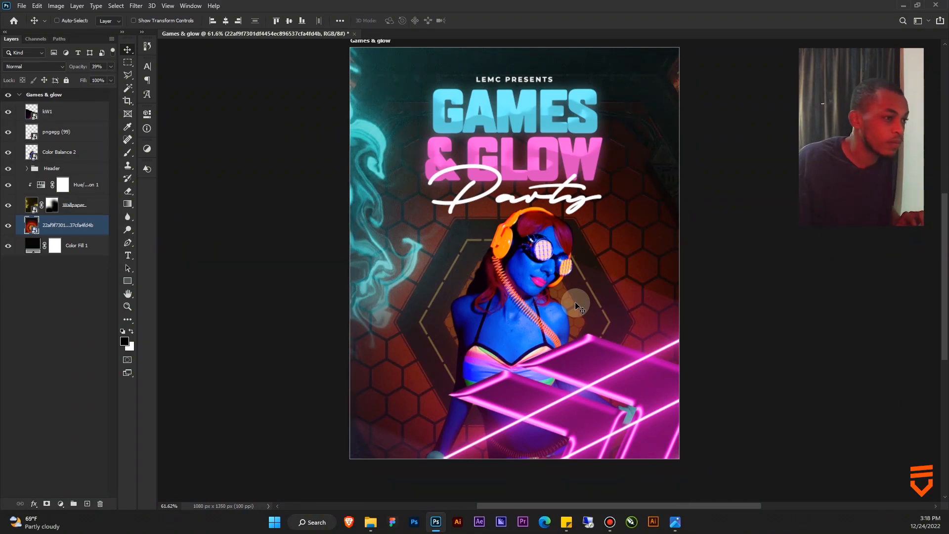
ctrl+click(552, 299)
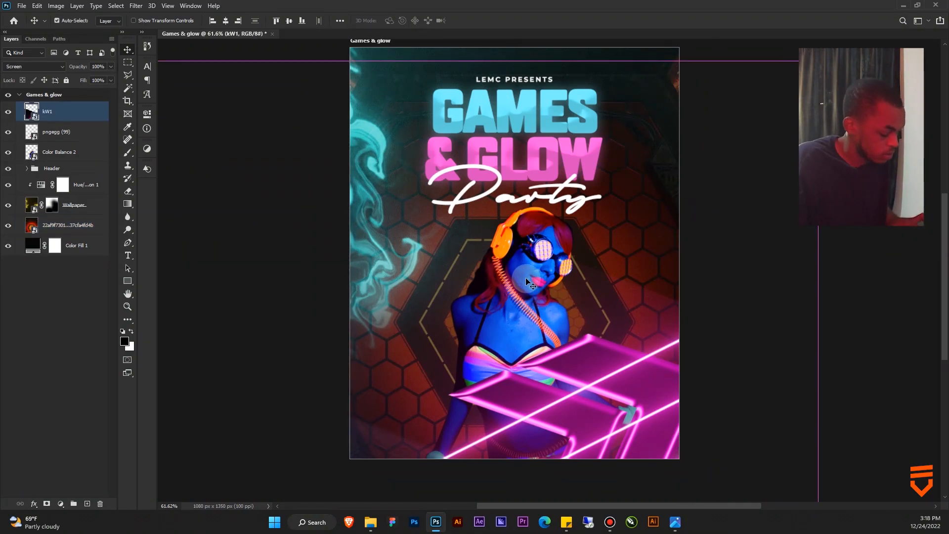
key(ctrl+t)
key(Escape)
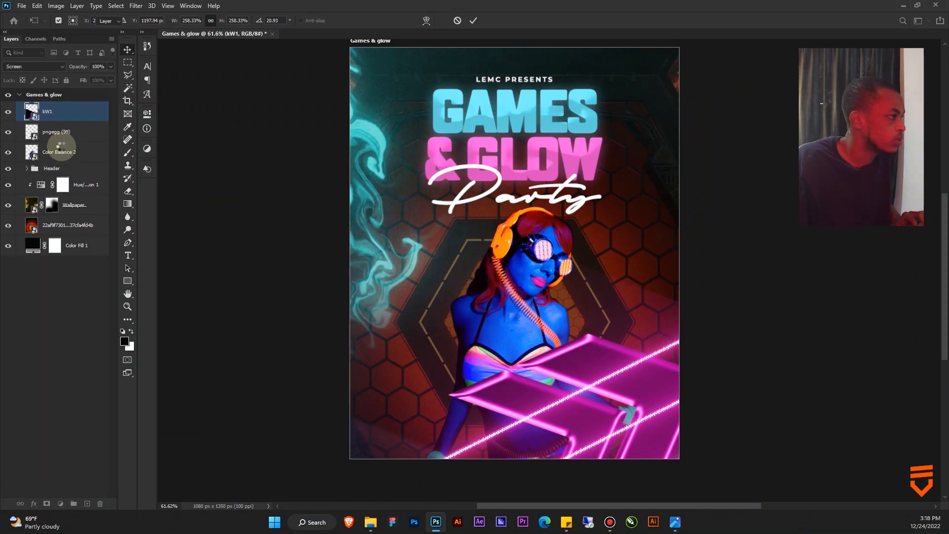
Scale the Color Balance 2 figure down to about 67.75% and keep it horizontally centred just below the Party script.
click(58, 151)
key(ctrl+t)
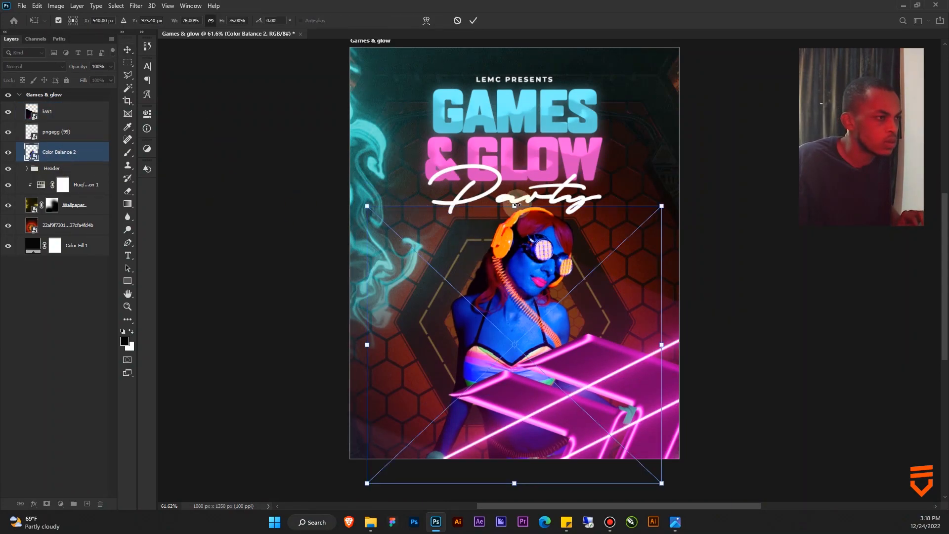
drag(515, 484, 515, 452)
drag(531, 385, 531, 380)
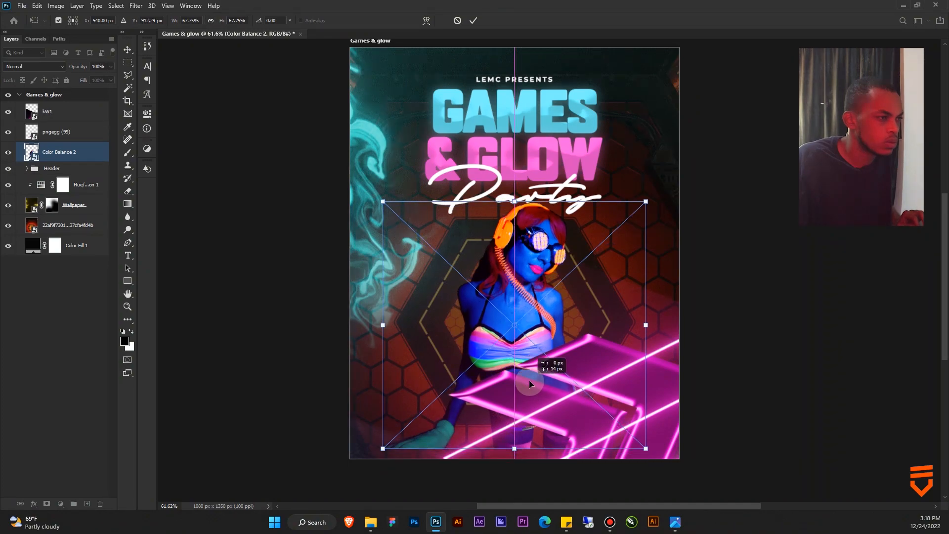
key(Return)
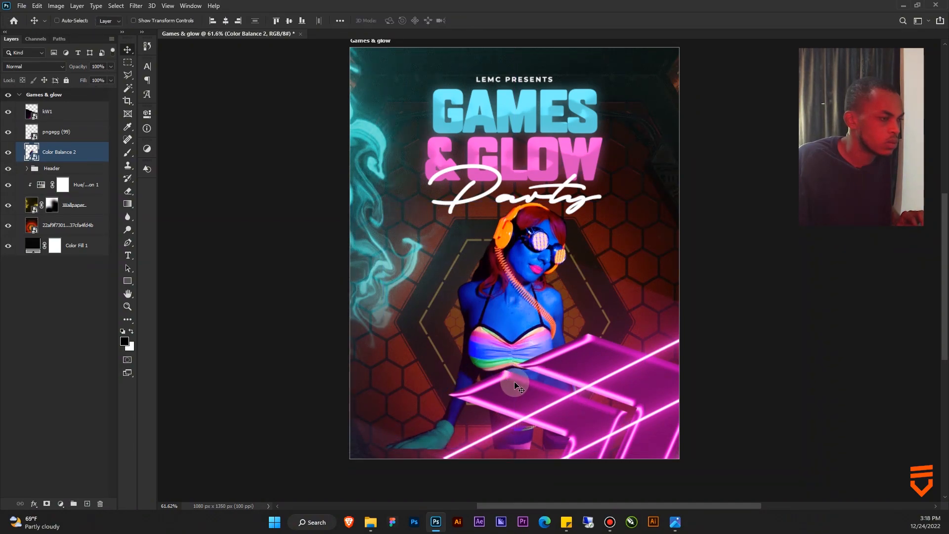
Enlarge the pngegg (99) neon arrow to about 488% and reposition it in the artboard's lower-right corner, centred at about X 788, Y 1266 px.
click(71, 130)
key(ctrl+t)
drag(662, 246, 661, 252)
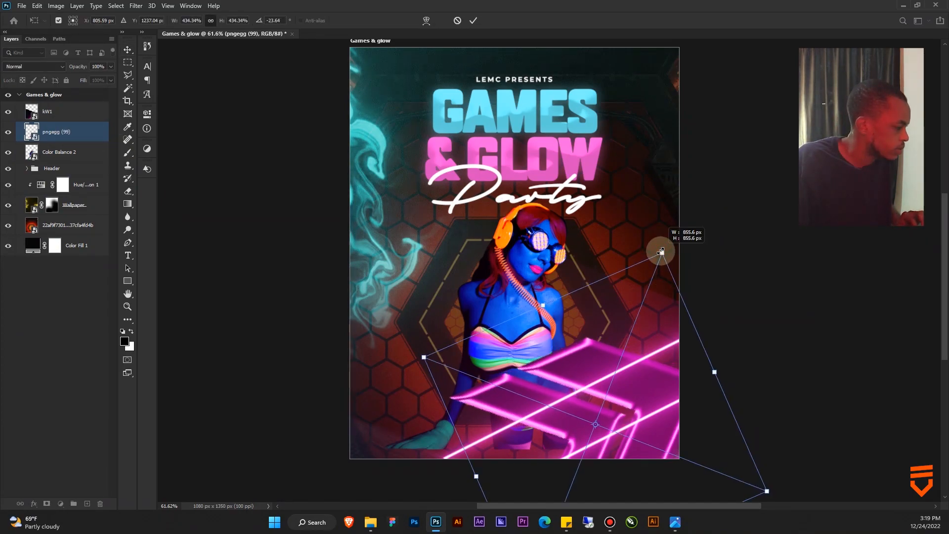
drag(667, 369, 663, 369)
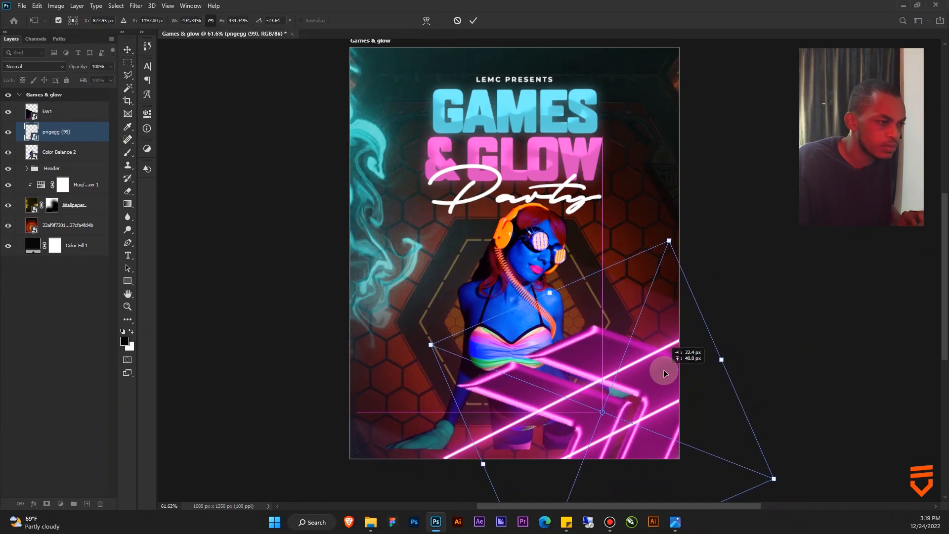
drag(482, 463, 453, 477)
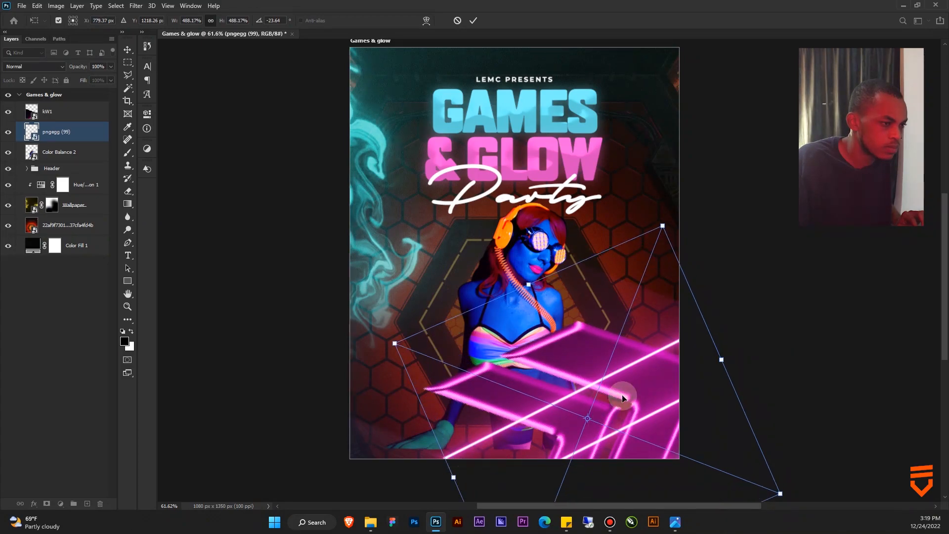
drag(645, 393, 648, 401)
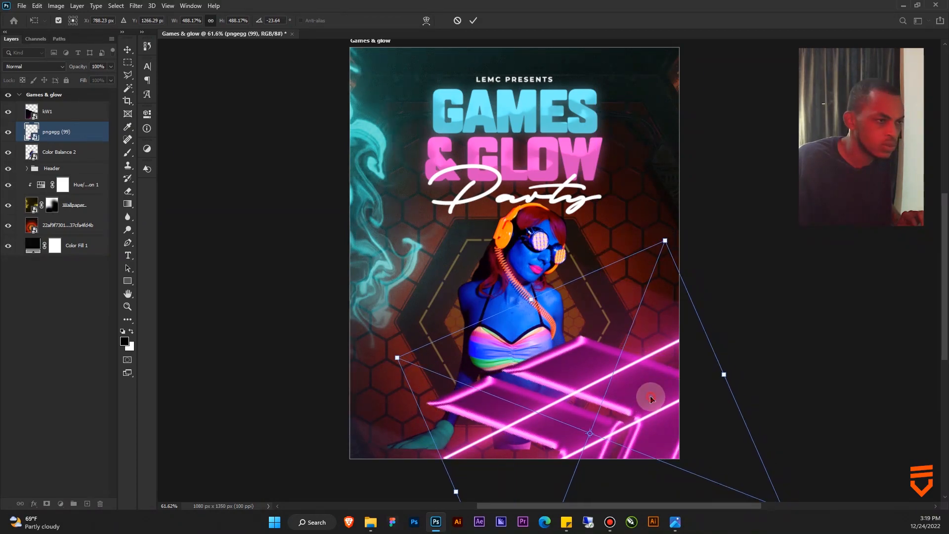
key(Return)
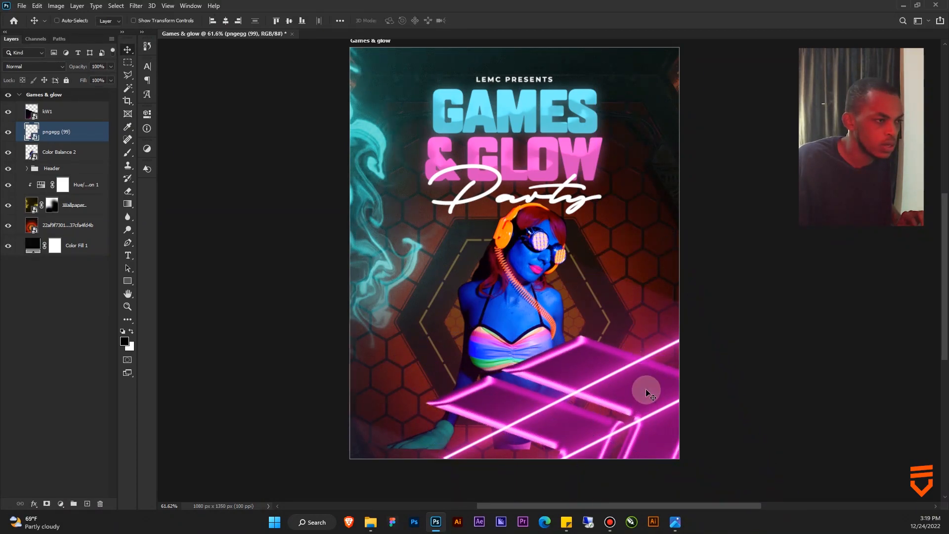
Add a black (#000000) Solid Color fill layer above the kW1 layer.
click(65, 111)
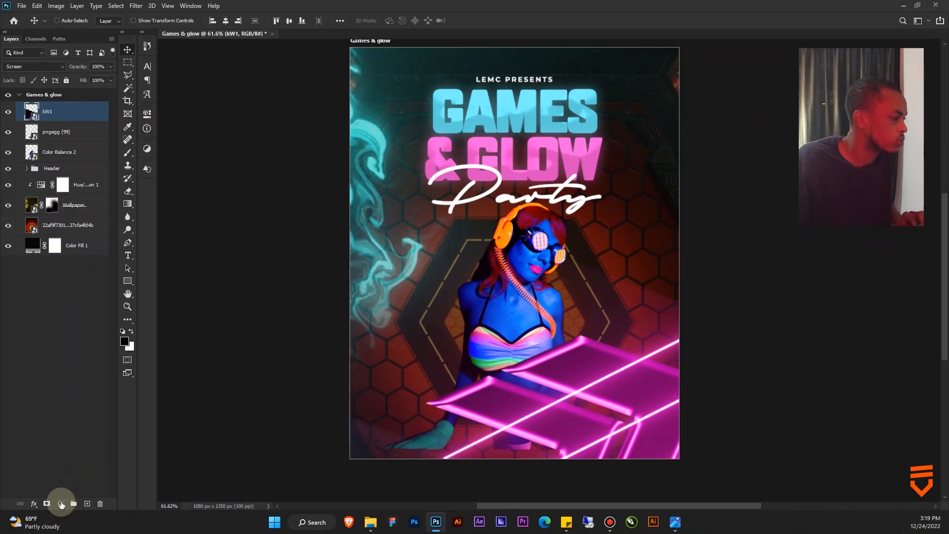
click(61, 503)
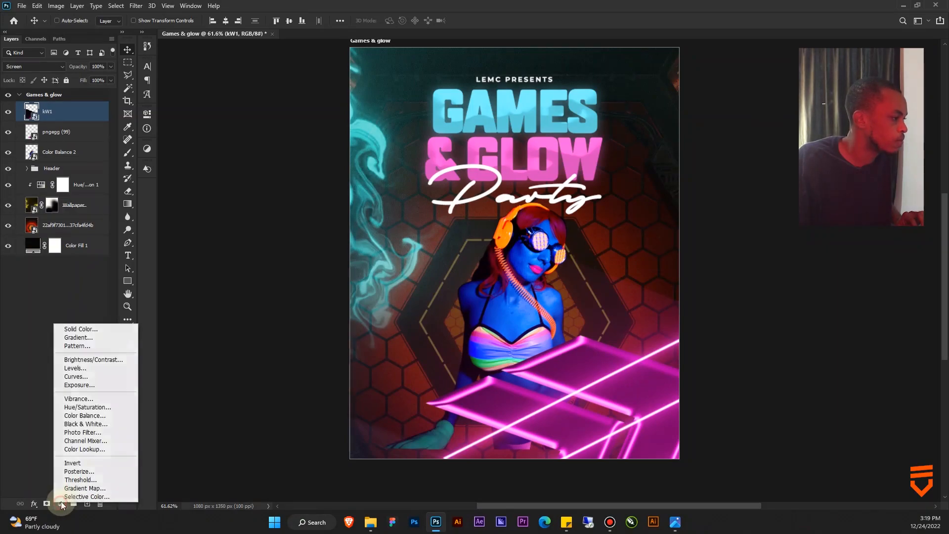
click(111, 327)
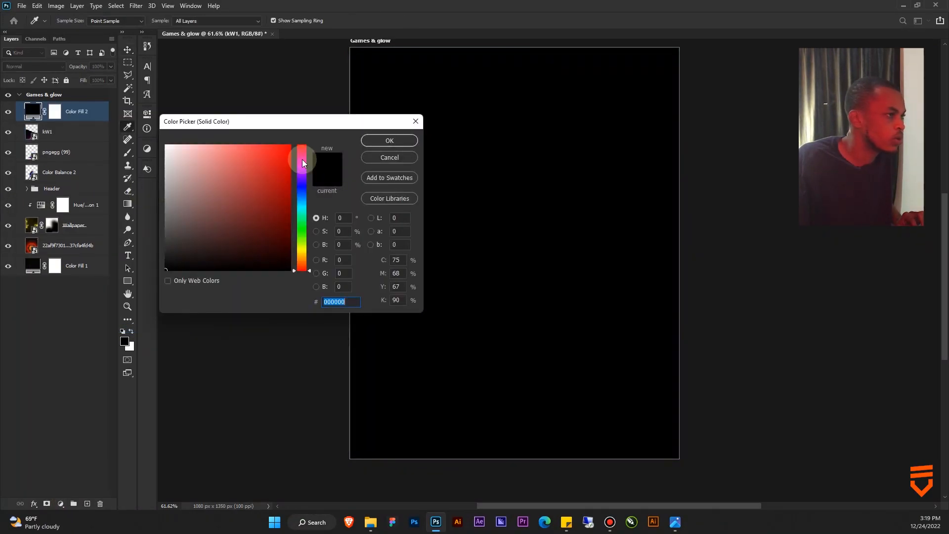
click(383, 142)
Invert the Color Fill 2 mask and draw a white-to-transparent gradient upward from the artboard's bottom edge, comparing the artwork with and without the fade.
click(56, 112)
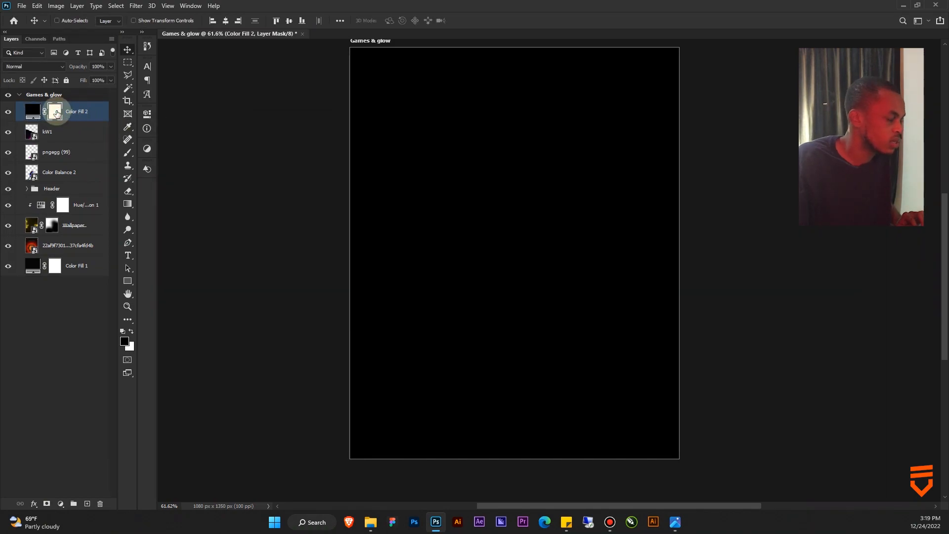
key(ctrl+i)
key(g)
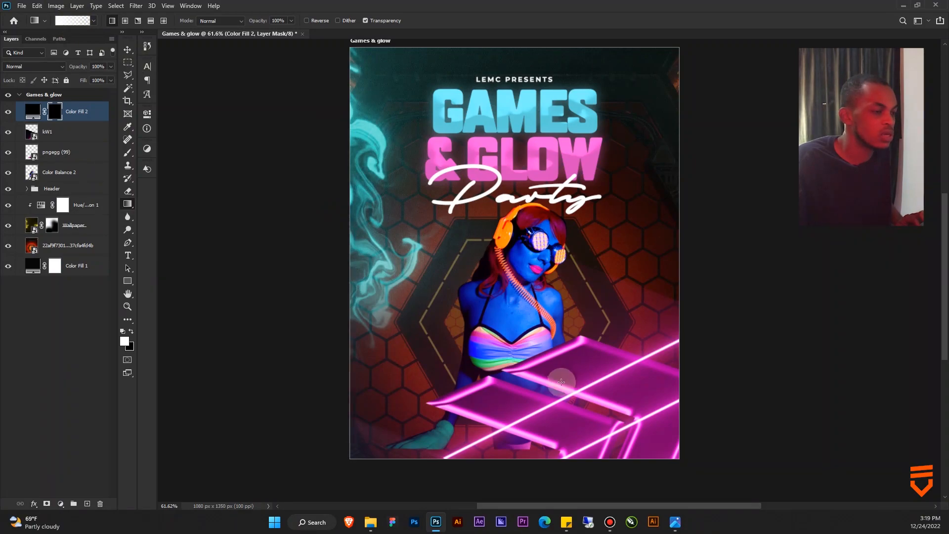
drag(534, 470, 515, 262)
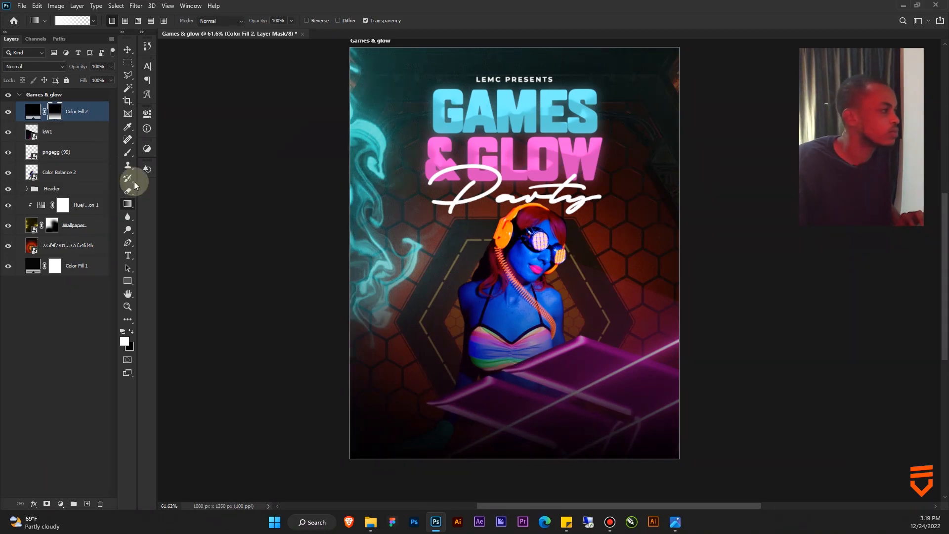
click(8, 112)
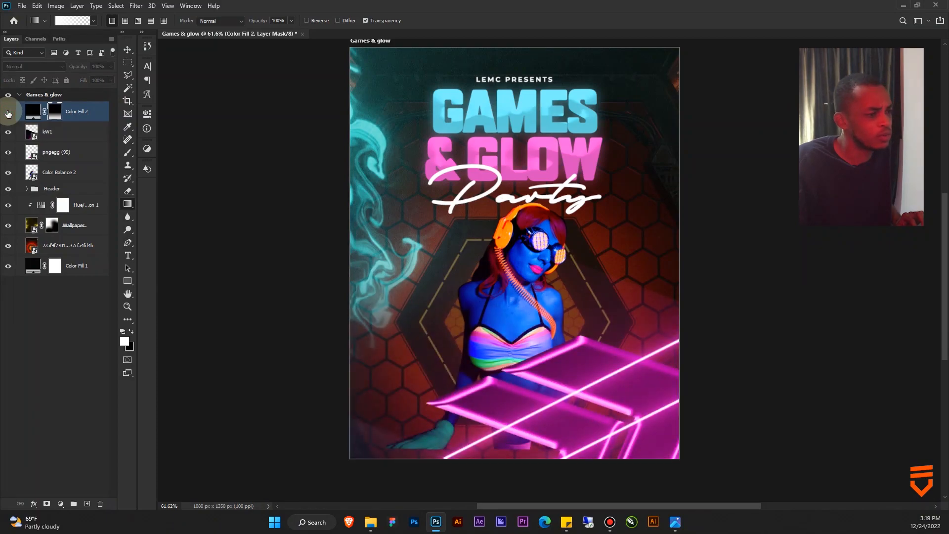
click(7, 113)
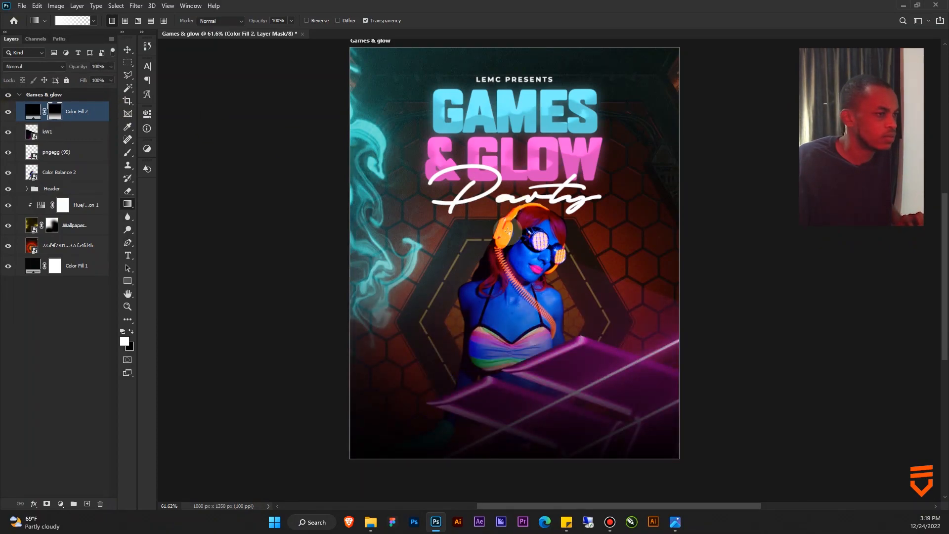
drag(617, 325, 607, 332)
drag(525, 352, 555, 286)
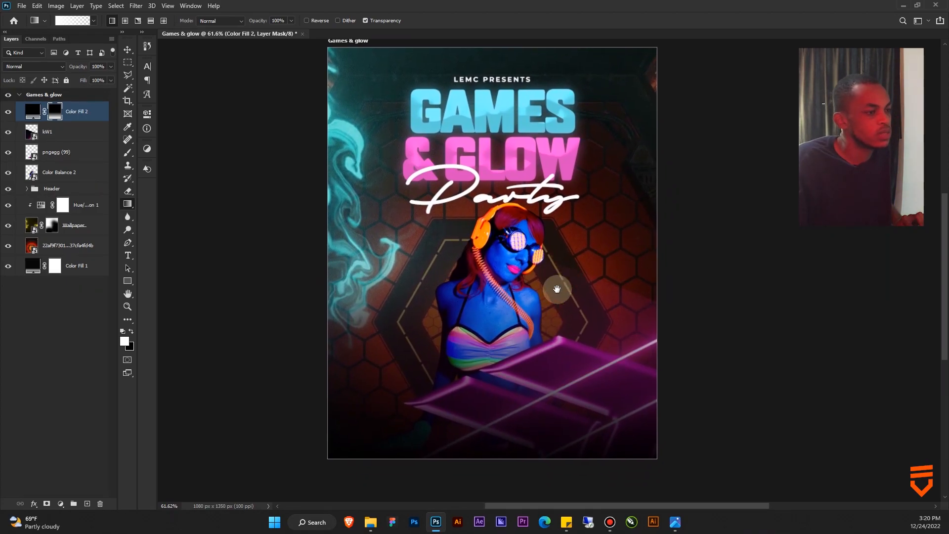
Hide the Color Balance 2 figure layer to expose the hexagon background.
key(v)
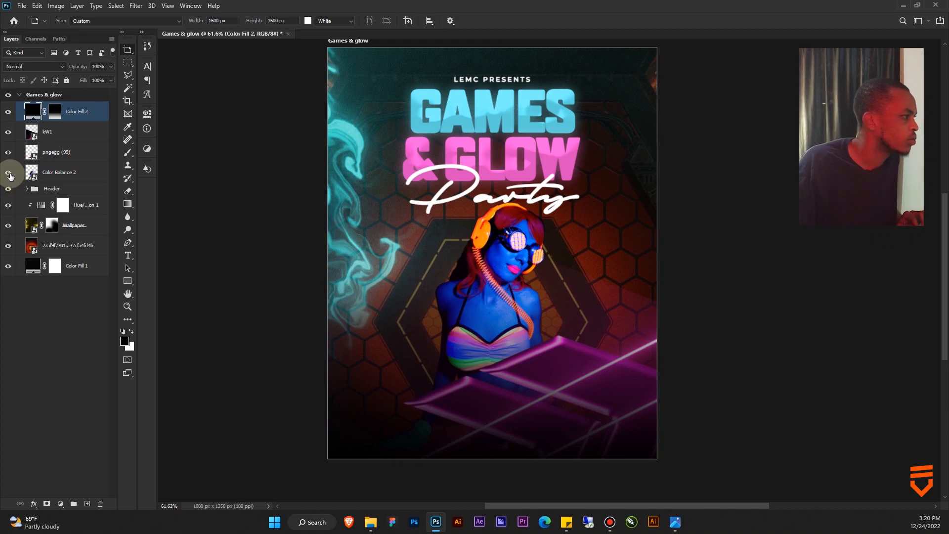
click(9, 173)
click(11, 176)
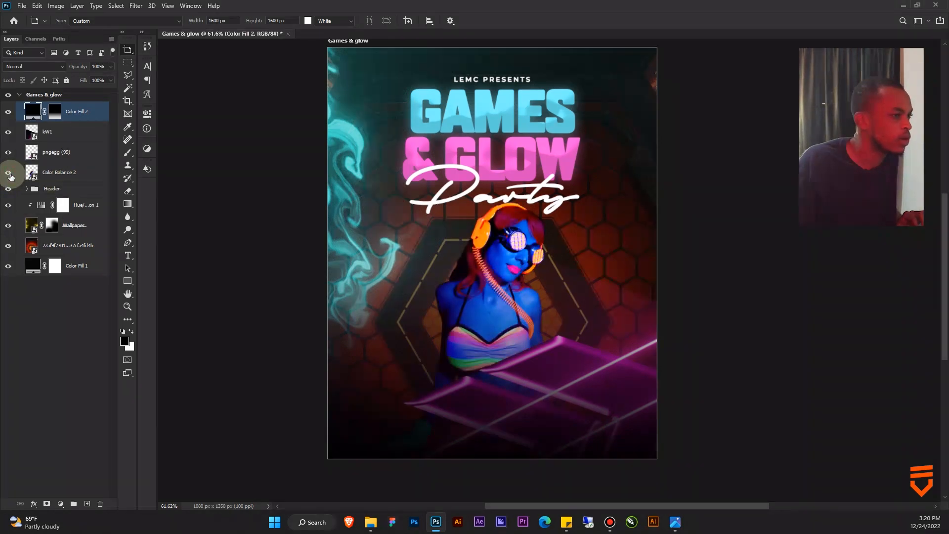
click(11, 176)
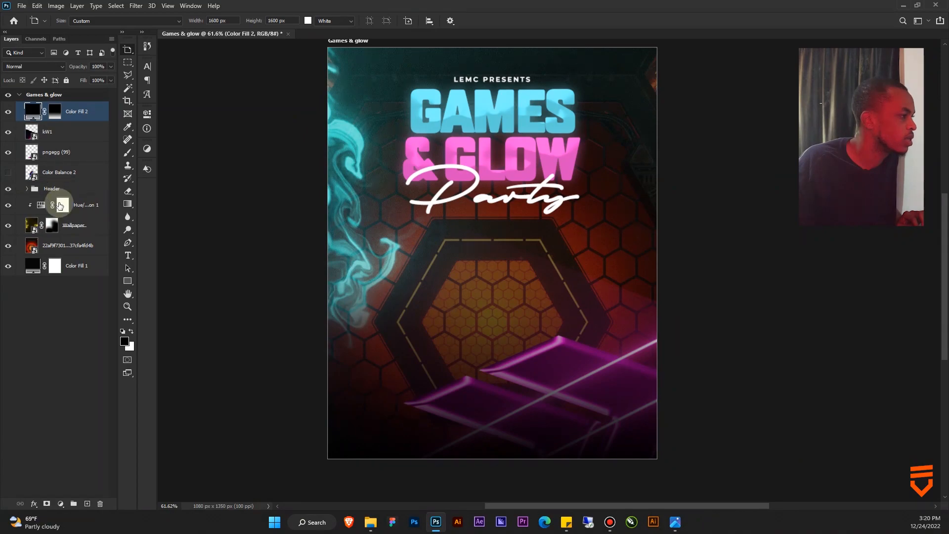
Set the Pen tool to no fill and an orange #ffa200 stroke, with the Hue/Saturation 1 layer selected as the base for the new shape.
click(86, 206)
key(v)
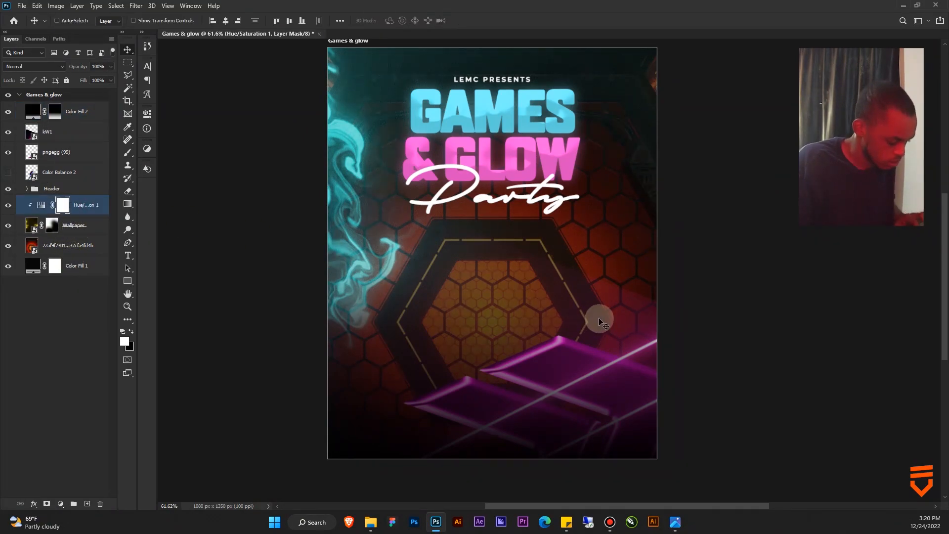
key(p)
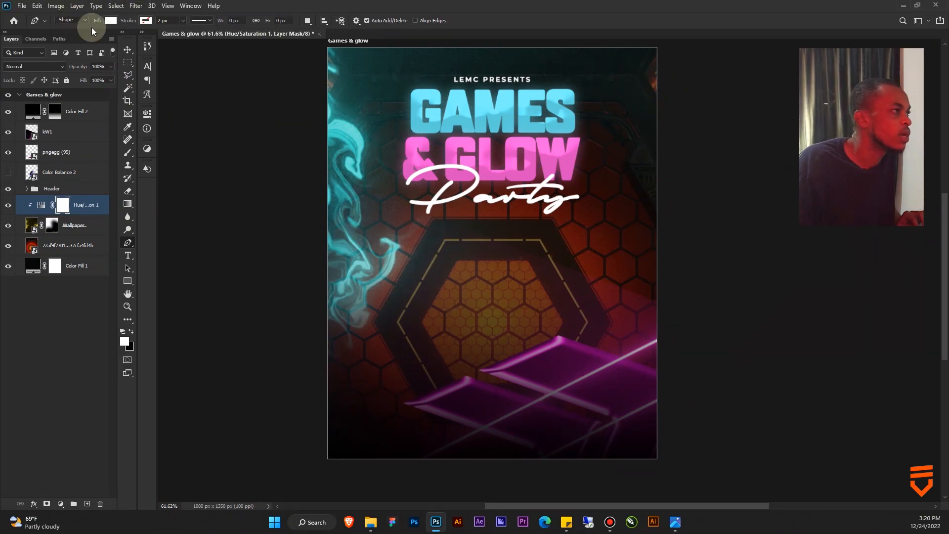
click(111, 20)
click(54, 41)
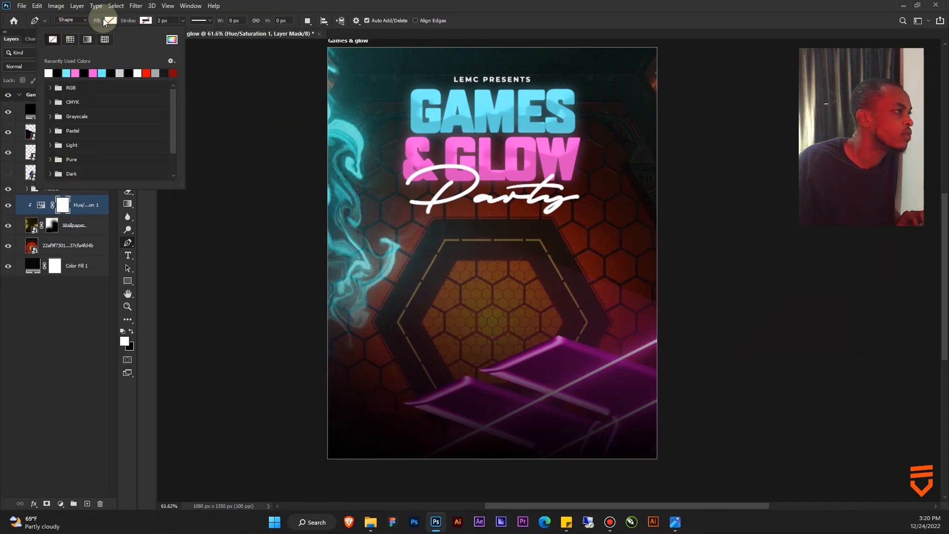
click(145, 20)
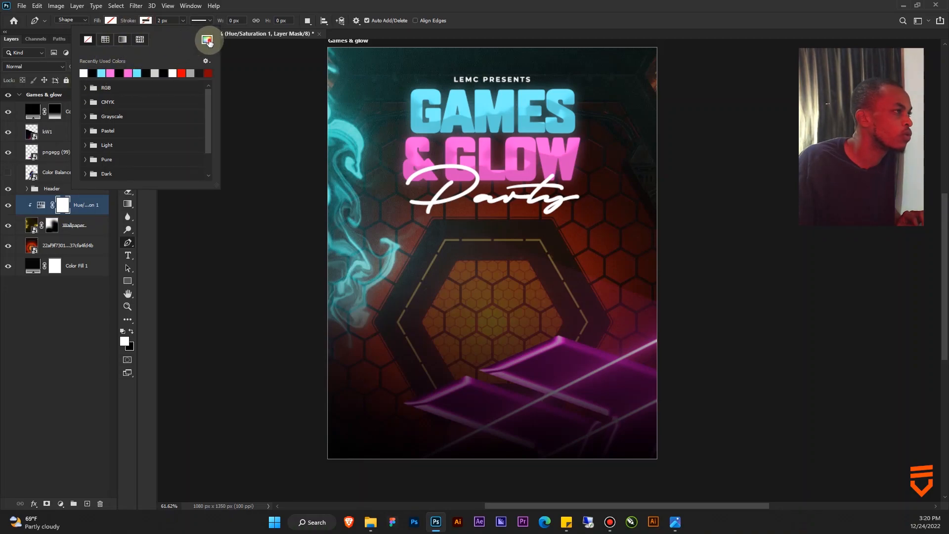
click(205, 40)
drag(284, 148, 291, 144)
drag(301, 256, 302, 259)
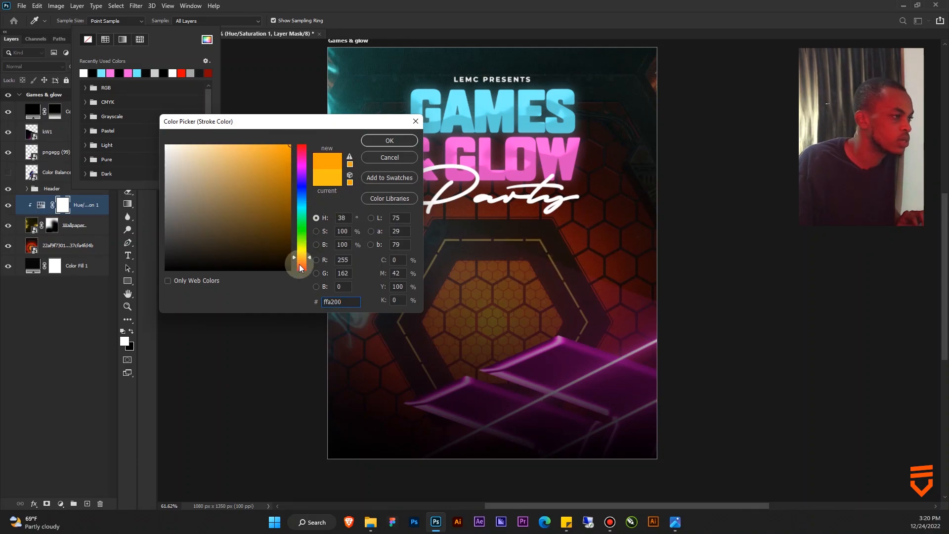
click(394, 141)
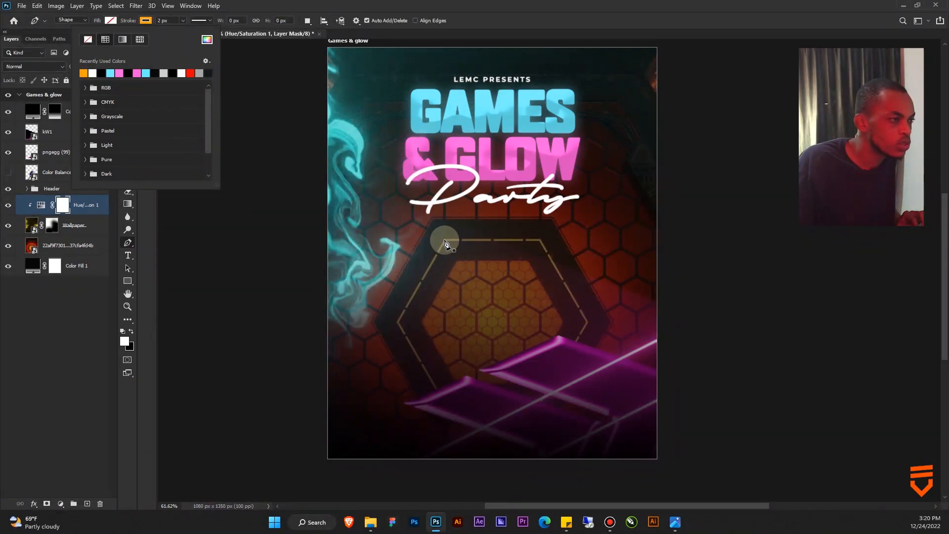
Trace a closed six-point outline about 617 x 547 px along the background hexagon's inner dashed border and deselect the path.
click(445, 241)
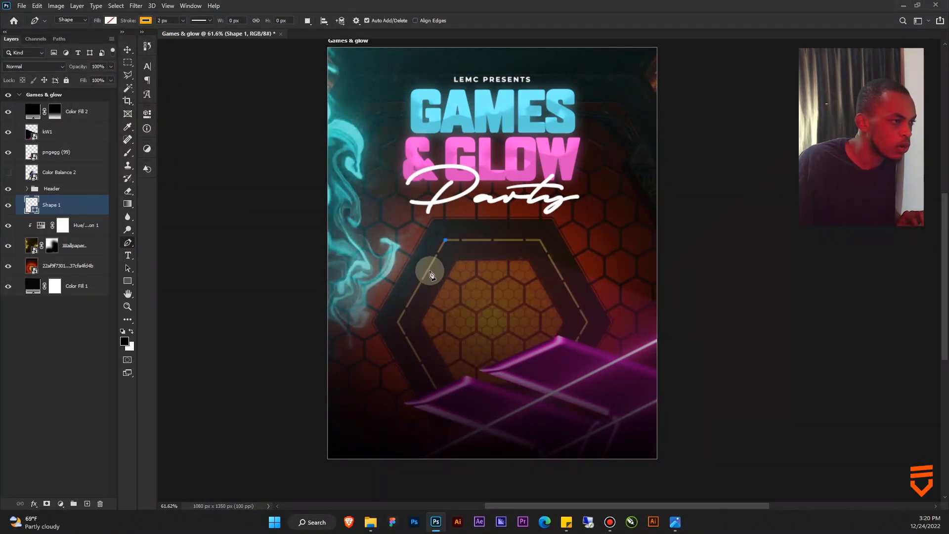
click(399, 323)
click(445, 407)
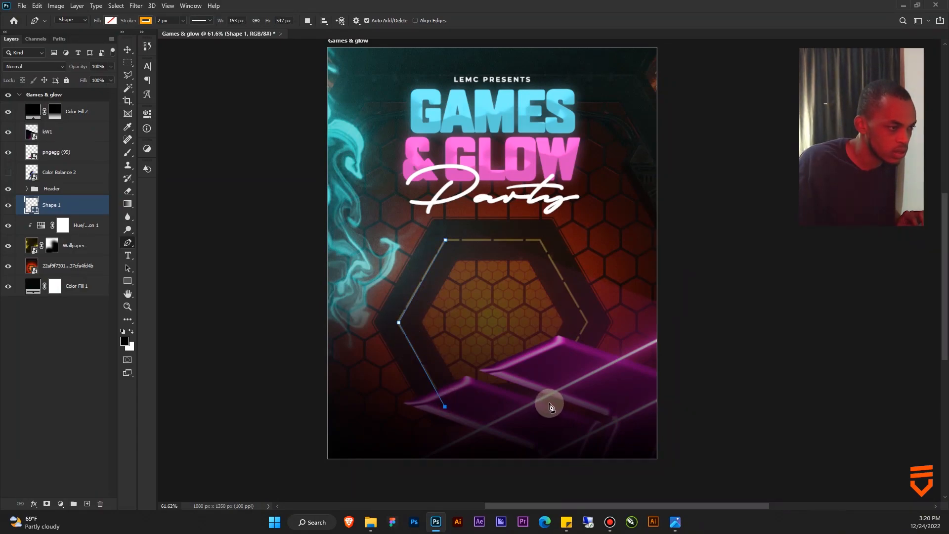
click(542, 405)
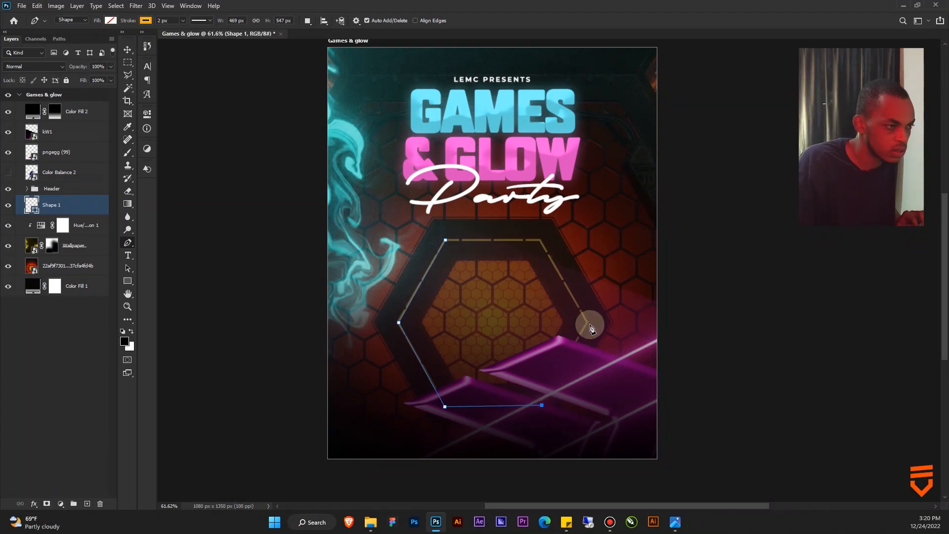
click(586, 323)
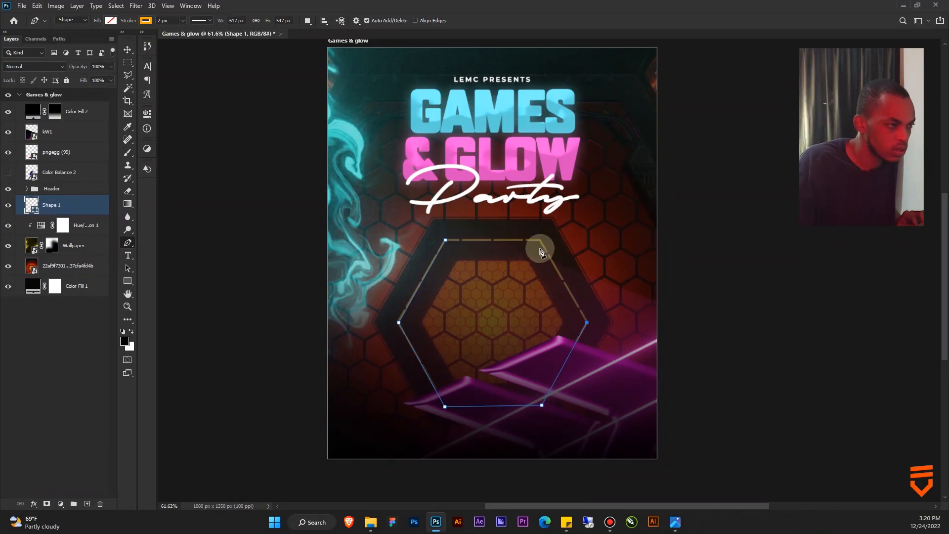
click(445, 240)
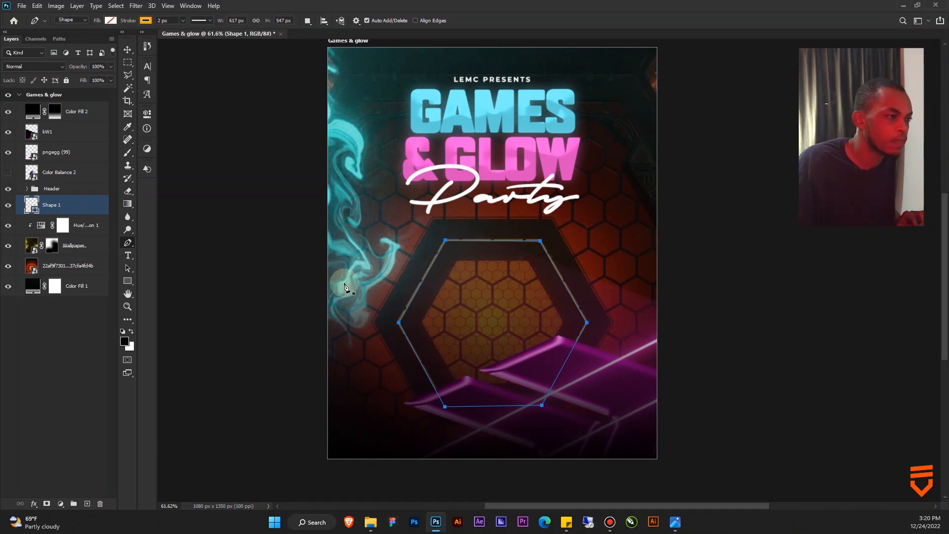
ctrl+click(230, 216)
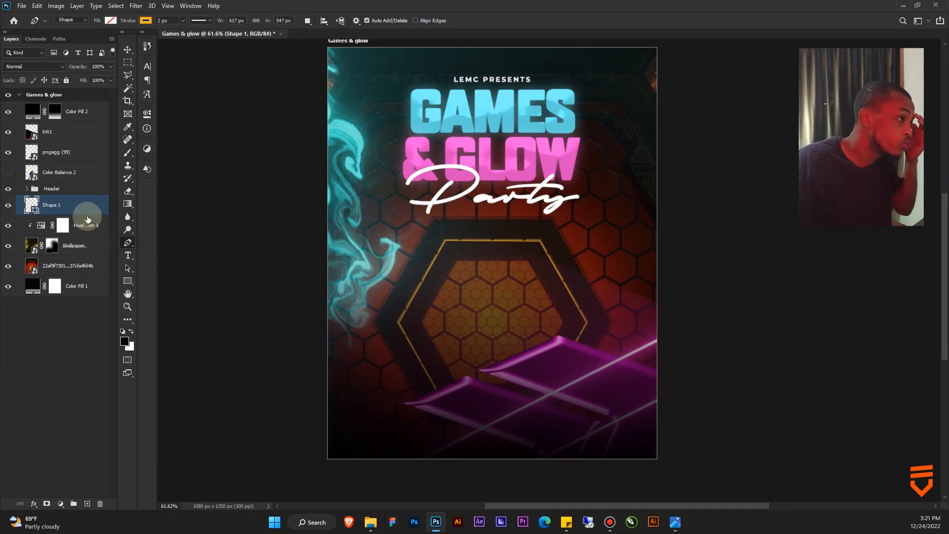
Add an Outer Glow to the hexagon outline with color #ffc000, 63% opacity, 9% spread and 57 px size.
click(34, 503)
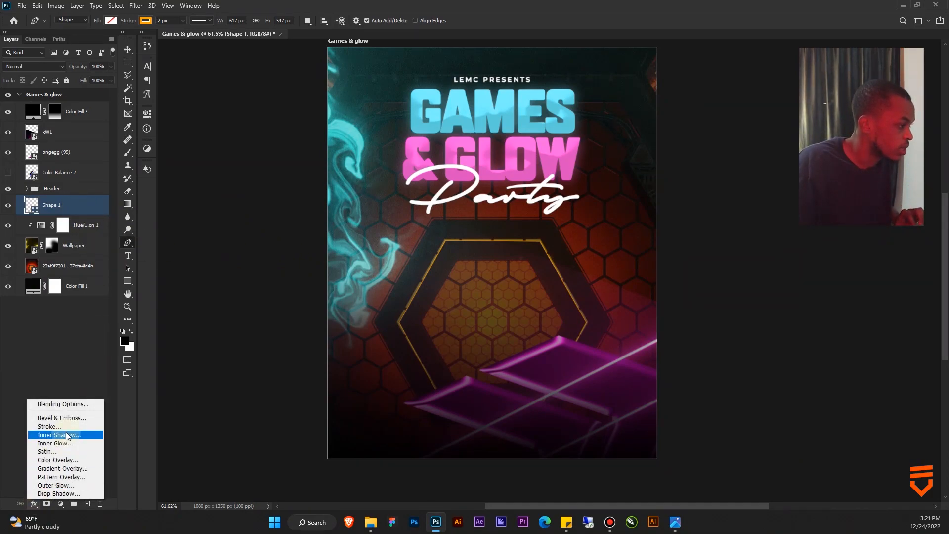
click(67, 484)
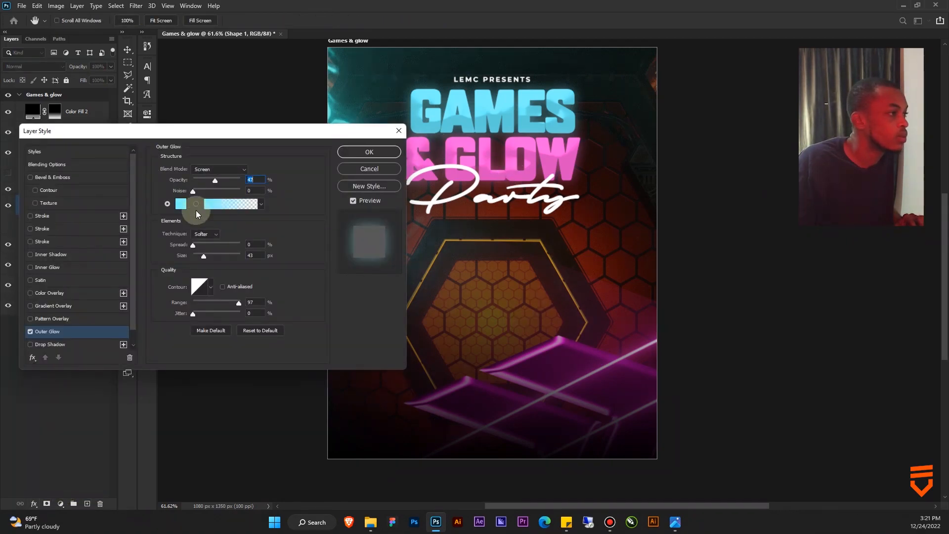
click(181, 204)
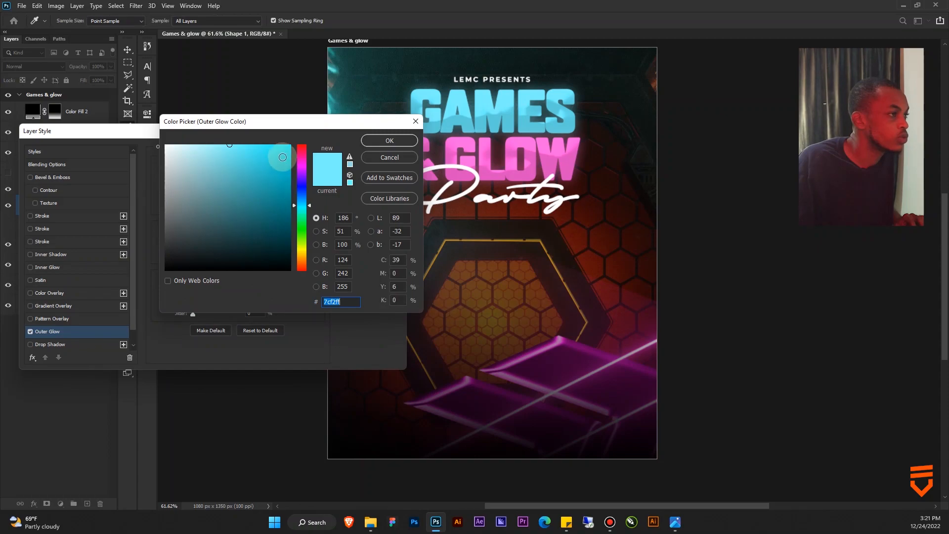
click(303, 255)
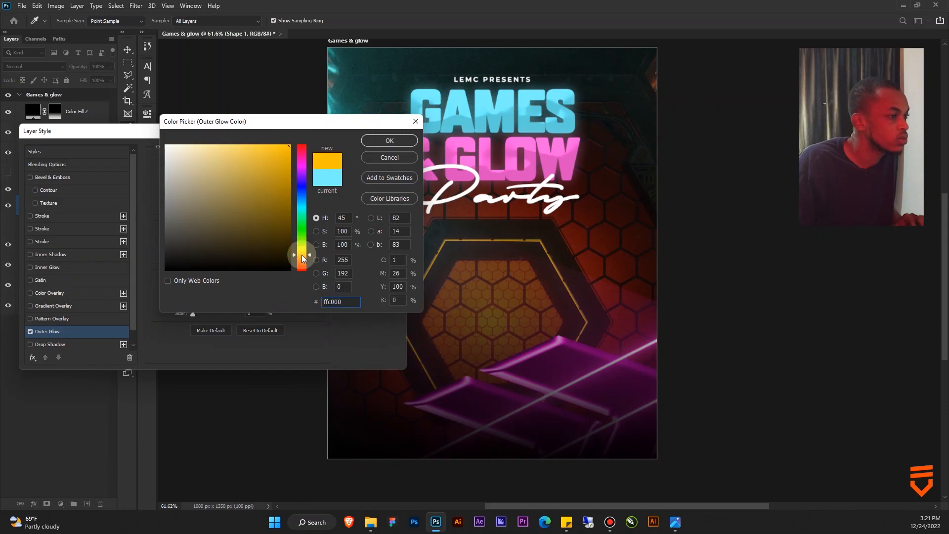
key(Return)
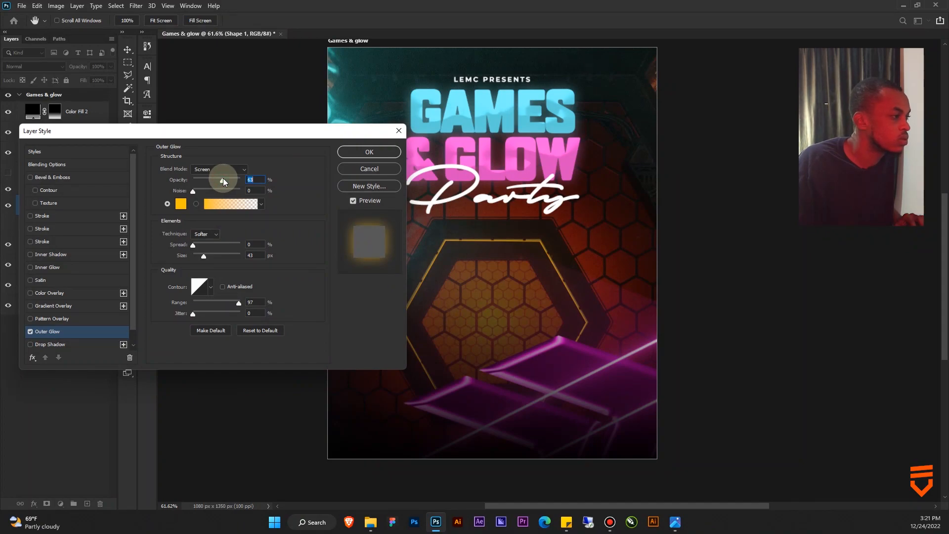
drag(200, 246, 208, 256)
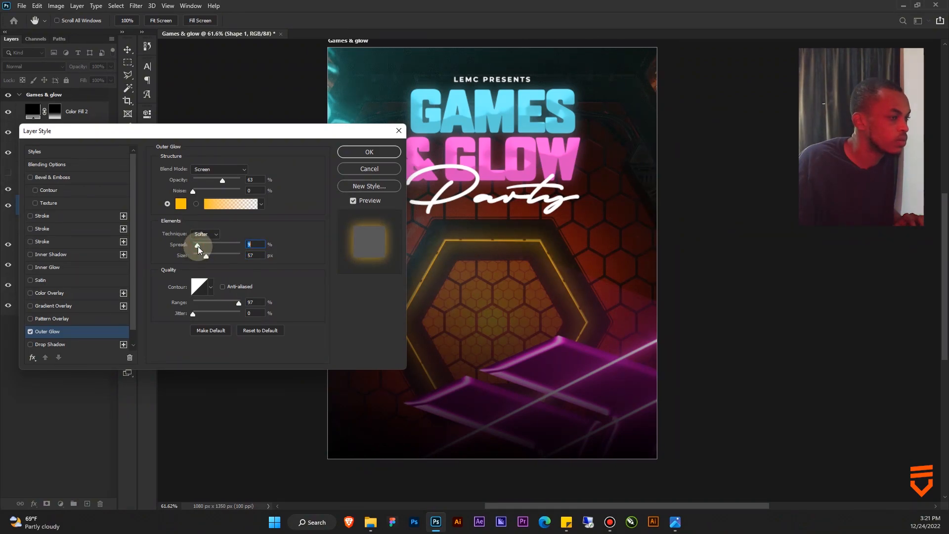
Shift the outer glow color to a deeper orange and set its opacity to 100%.
click(180, 204)
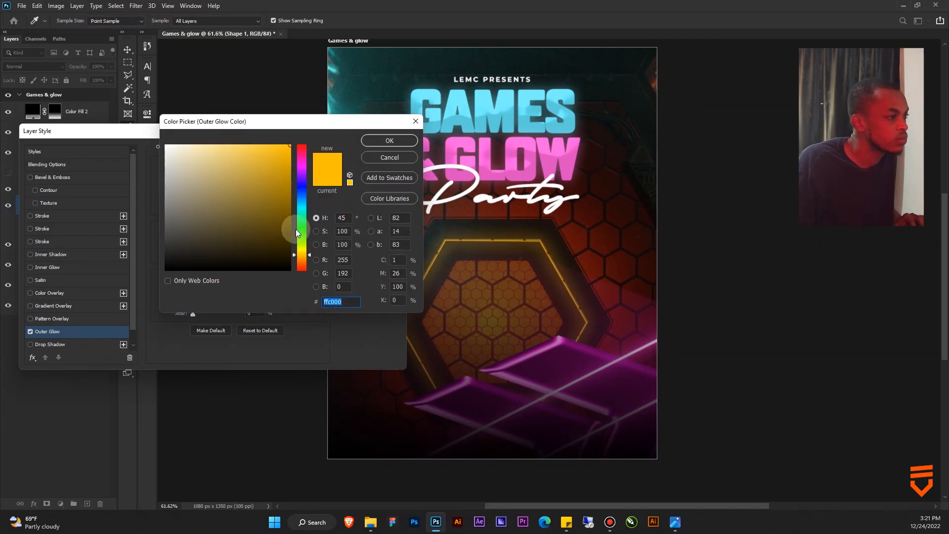
drag(302, 256, 302, 263)
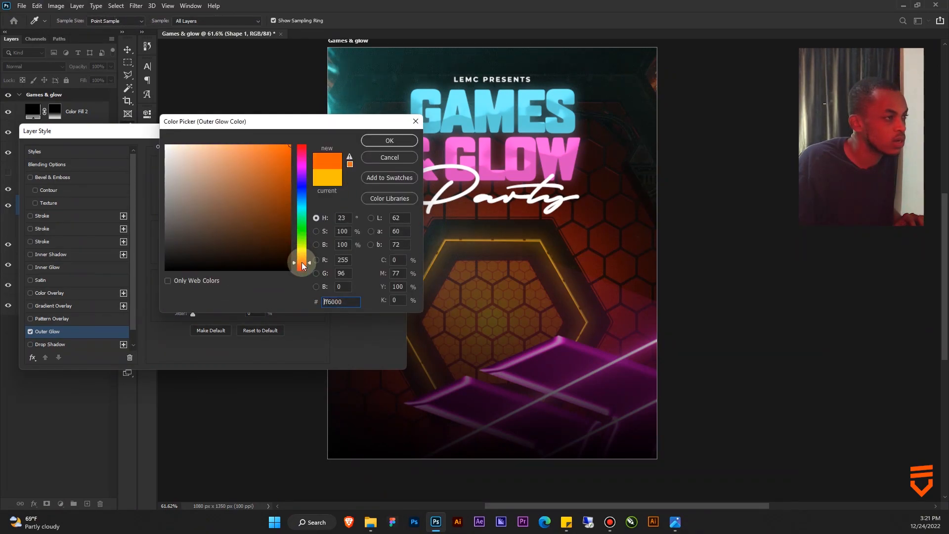
click(382, 140)
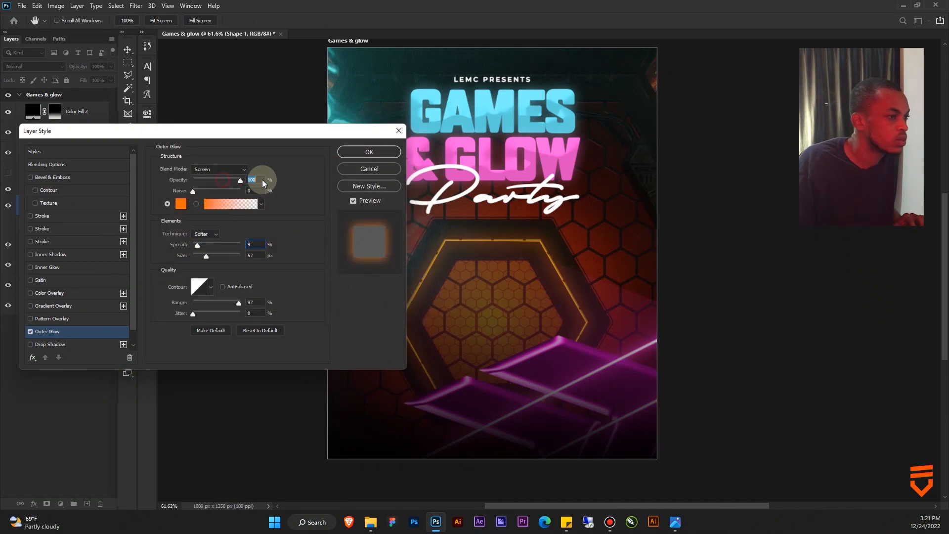
text(100)
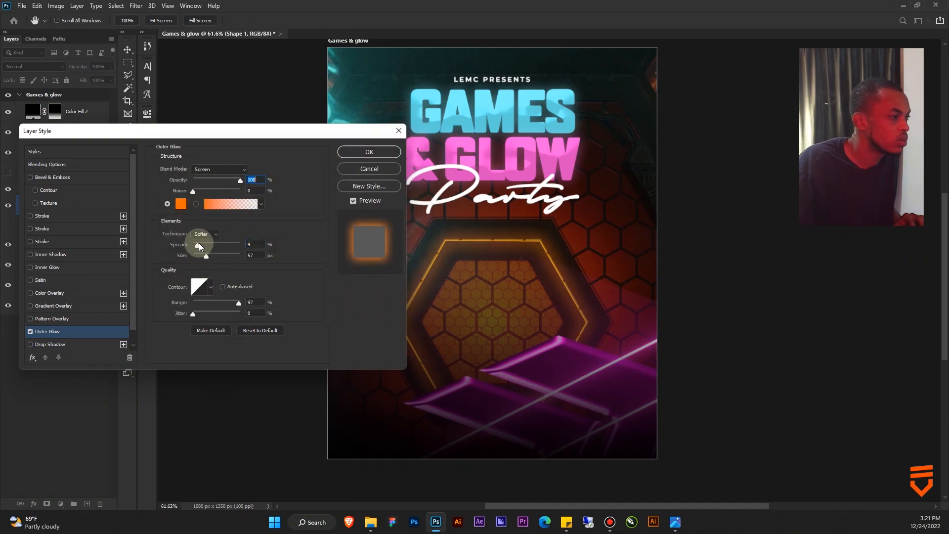
Switch the outer glow technique to Precise with 0% spread and reduce the glow size.
mouse_move(202, 255)
mouse_down()
mouse_move(190, 245)
mouse_move(205, 255)
mouse_up()
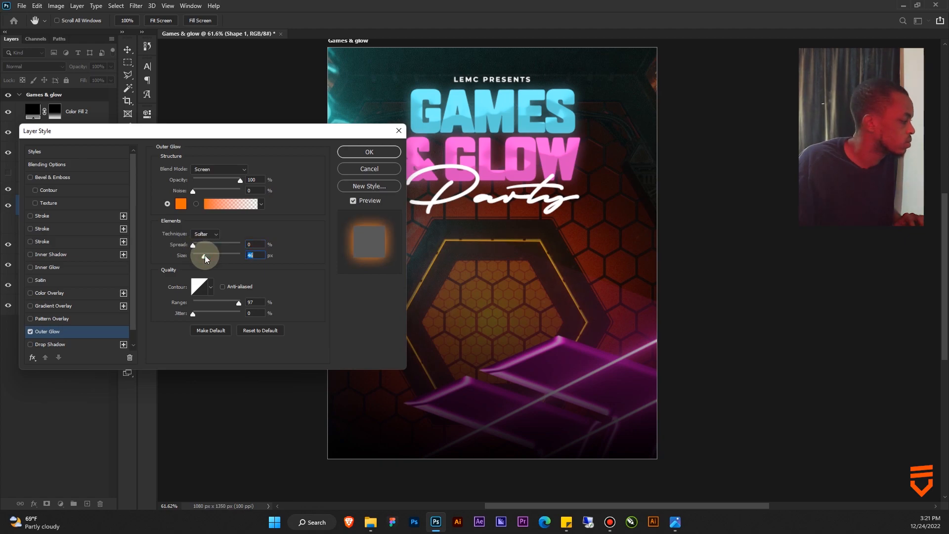
drag(196, 244, 203, 257)
click(211, 236)
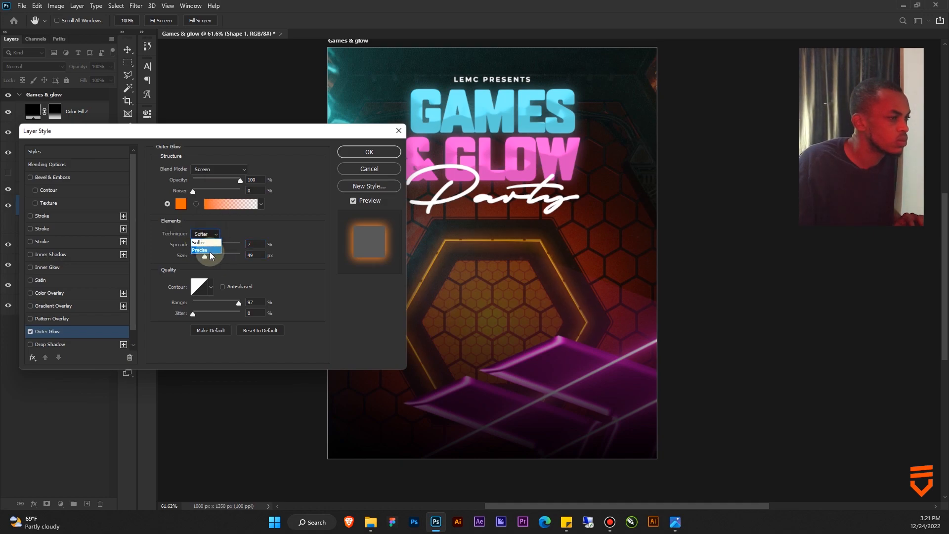
click(207, 250)
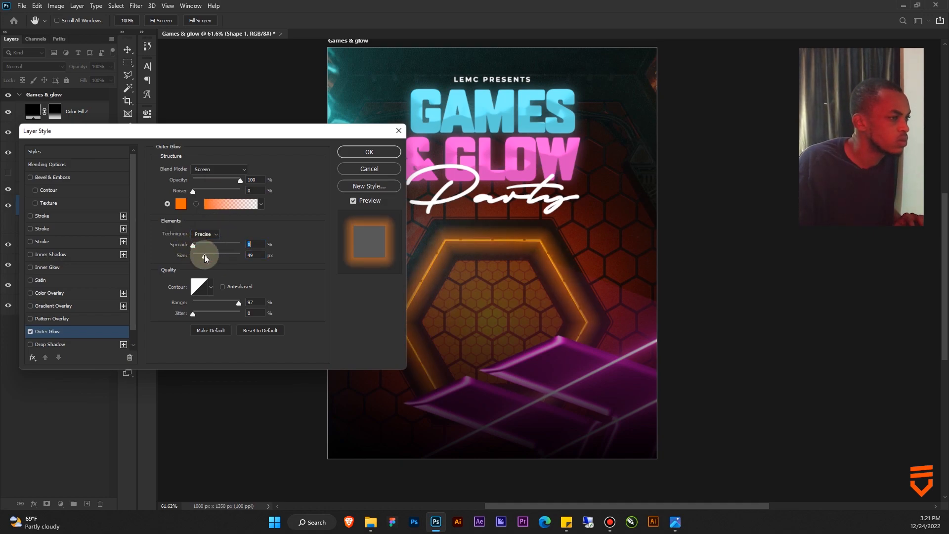
drag(205, 257, 200, 255)
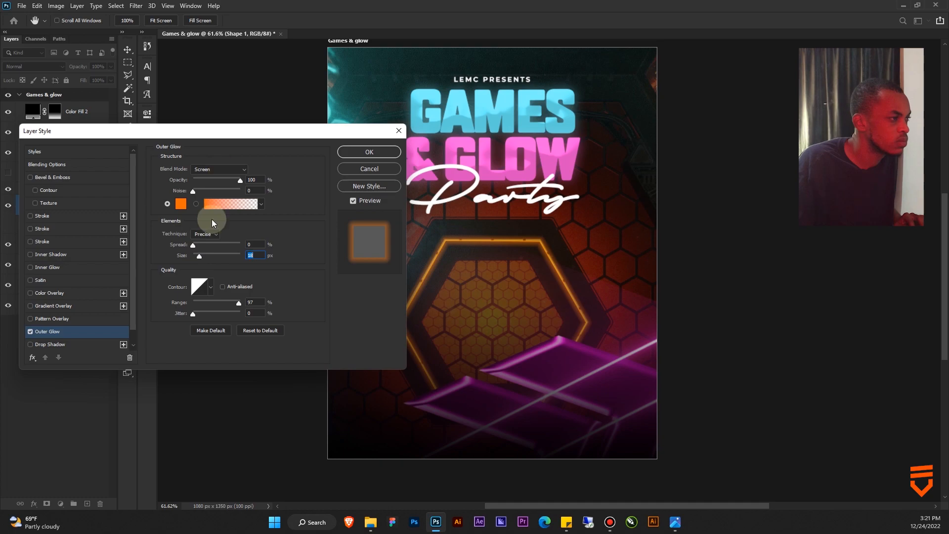
Try the Color Dodge and Lighten blend modes on the outer glow.
click(213, 171)
click(207, 260)
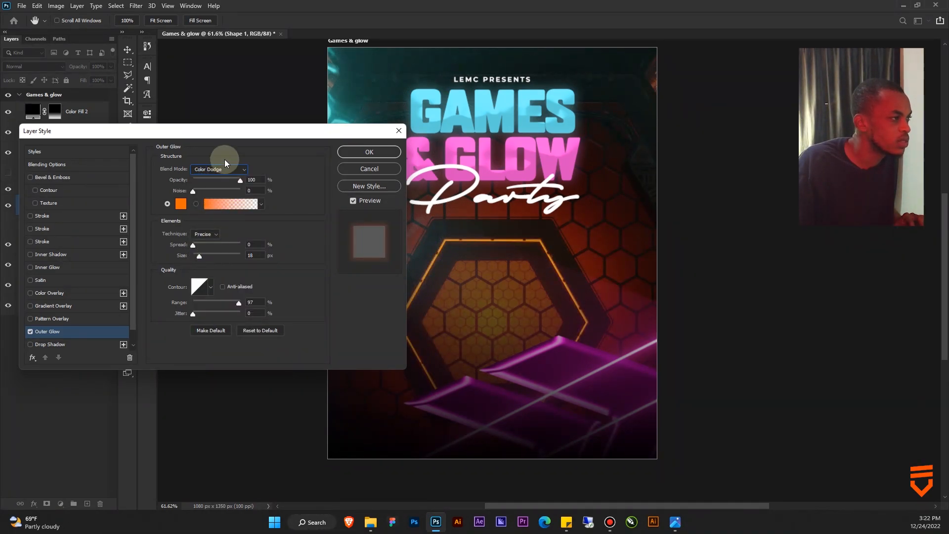
click(223, 169)
click(205, 250)
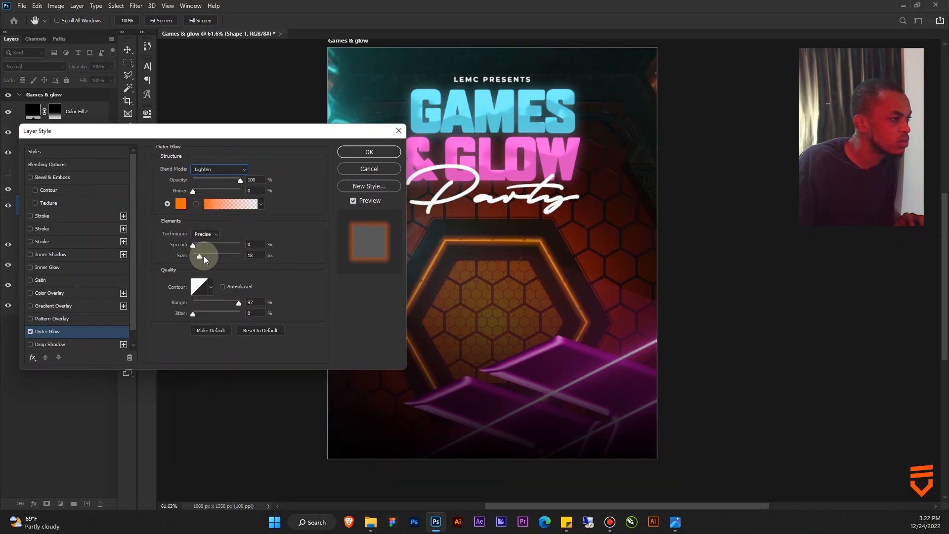
Apply the outer glow with the Screen blend mode, 58% opacity and a size of 10 px.
drag(203, 256, 203, 254)
click(220, 179)
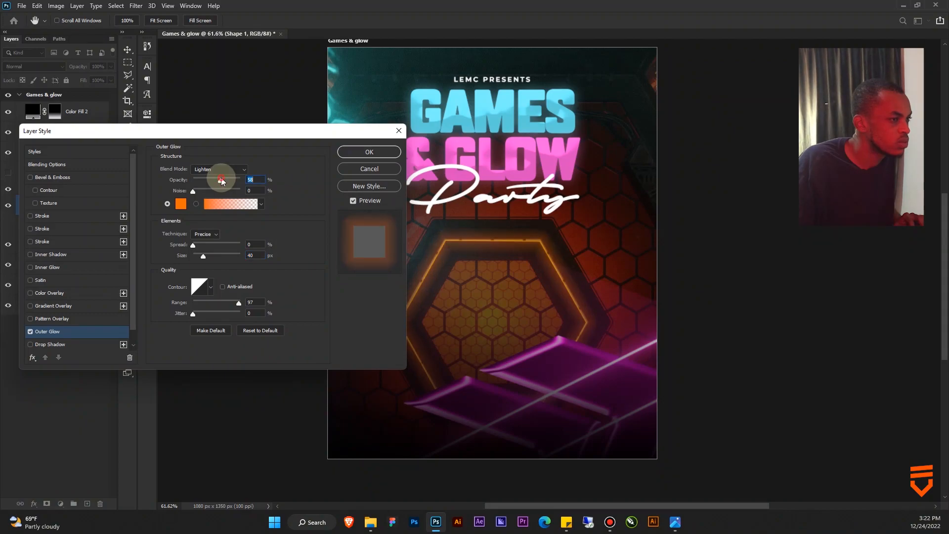
click(224, 167)
click(207, 251)
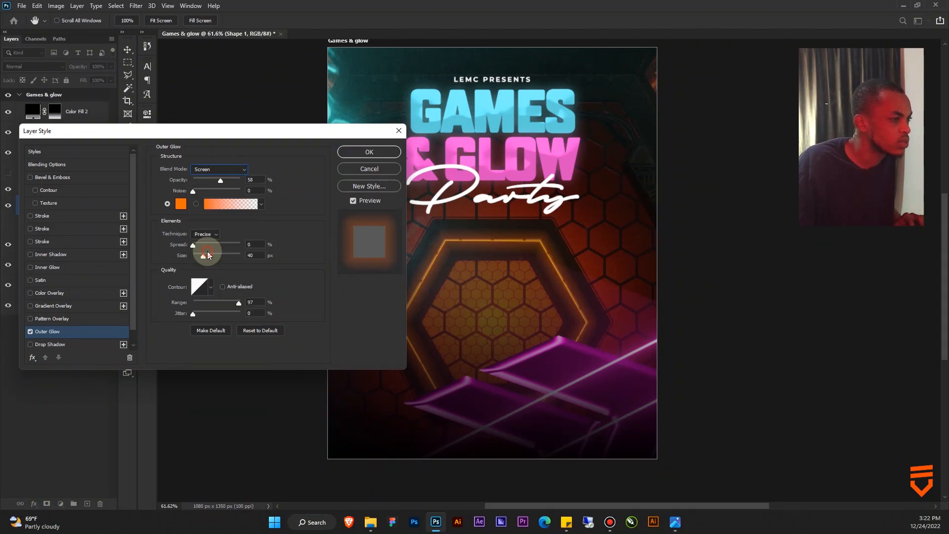
click(200, 256)
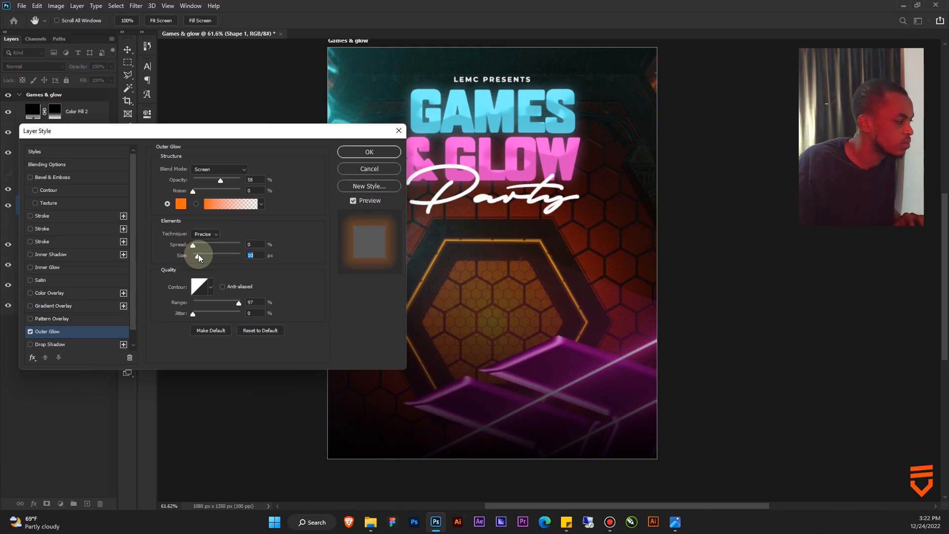
click(368, 158)
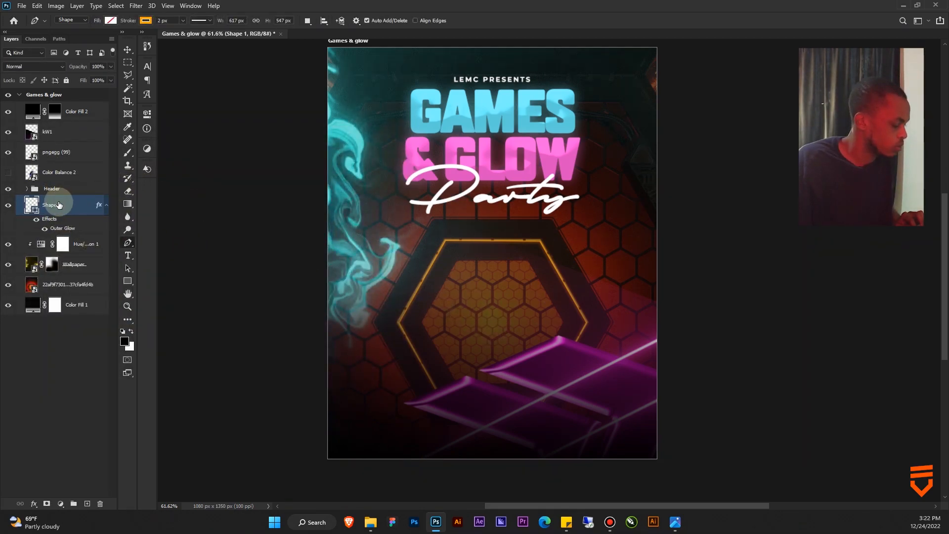
Duplicate the glowing hexagon outline and scale the copy to about 124.7% to match the background hexagon's outer edge.
key(ctrl+j)
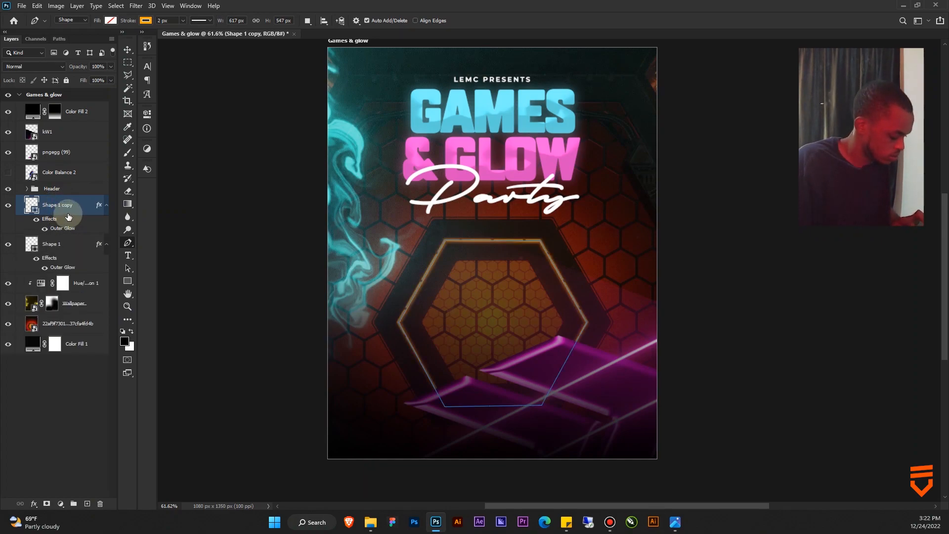
key(ctrl+t)
drag(599, 324, 610, 323)
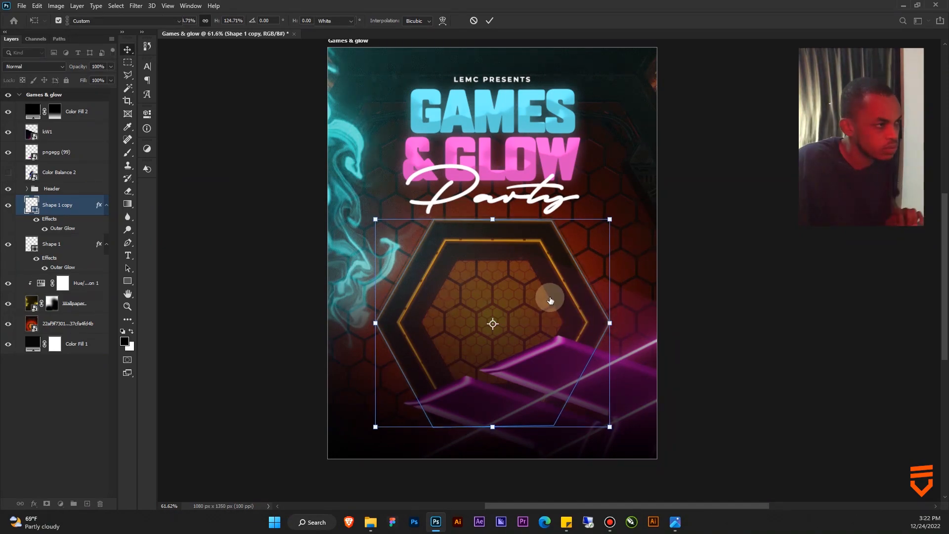
key(Return)
drag(555, 330, 658, 299)
scroll(574, 316, up, 1)
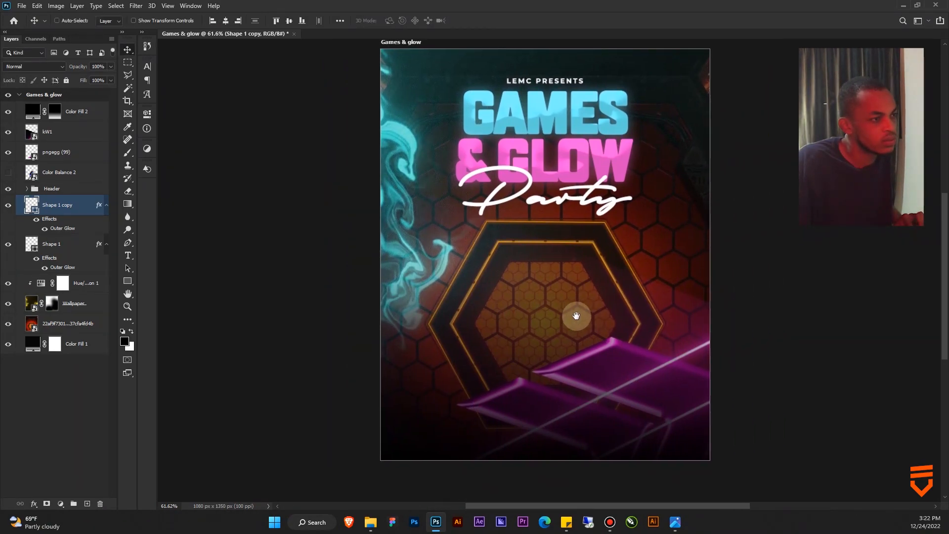
scroll(550, 286, up, 2)
scroll(550, 286, down, 2)
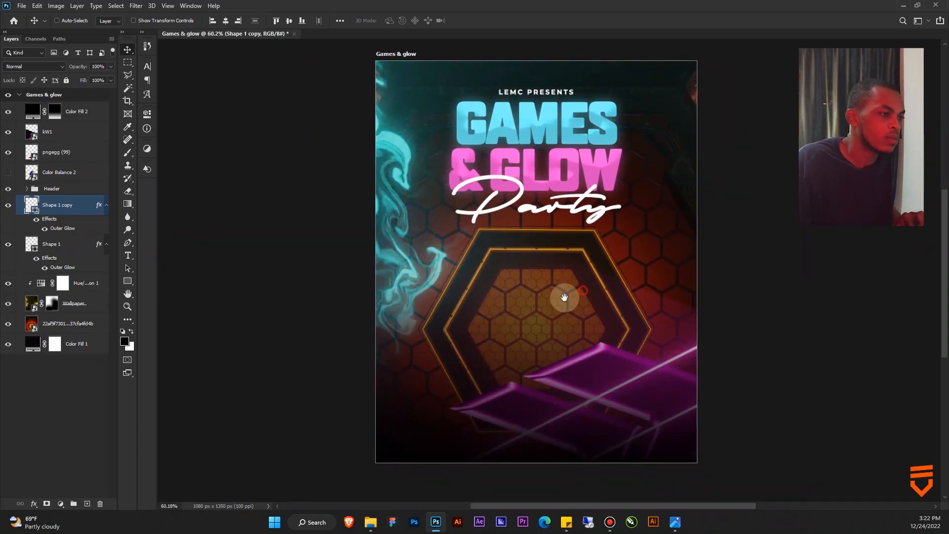
Show the Color Balance 2 figure layer and check the figure against the two hexagon outlines.
click(7, 172)
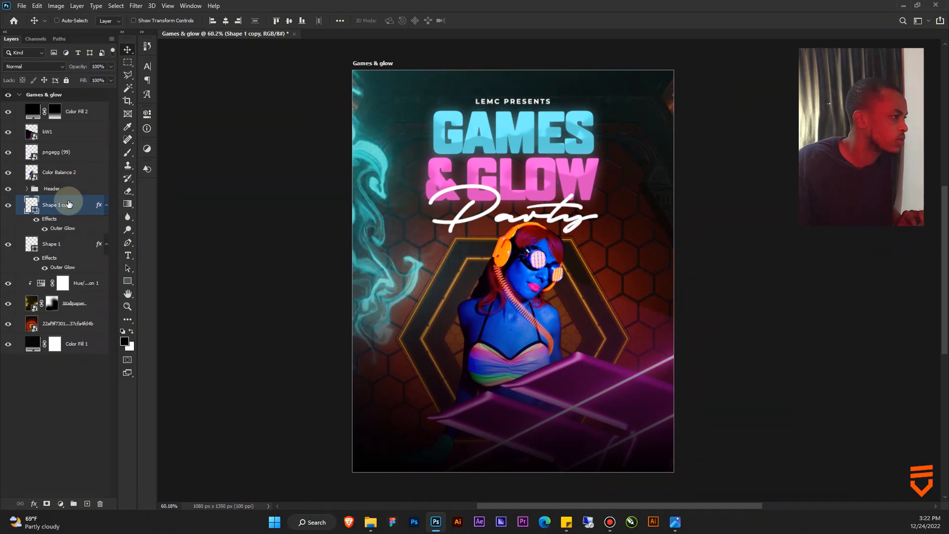
scroll(482, 311, up, 3)
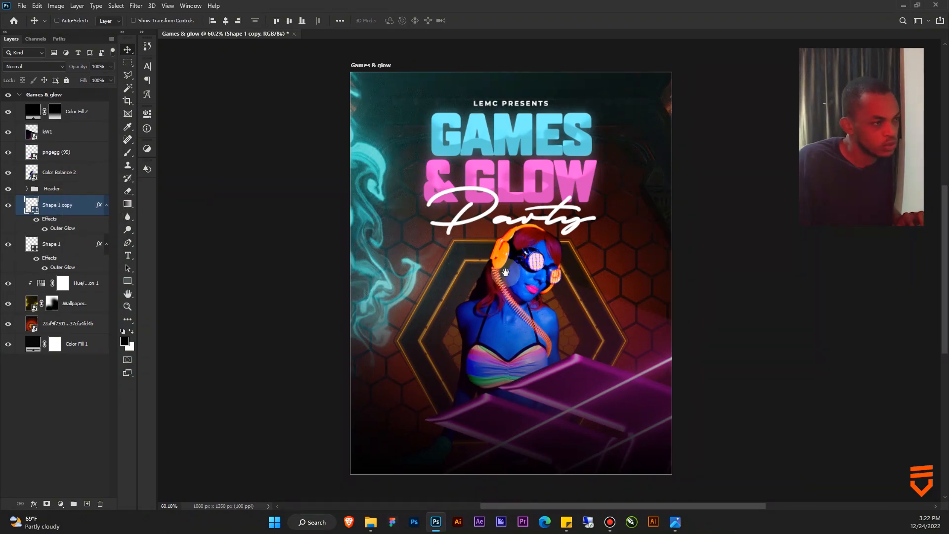
scroll(481, 310, down, 3)
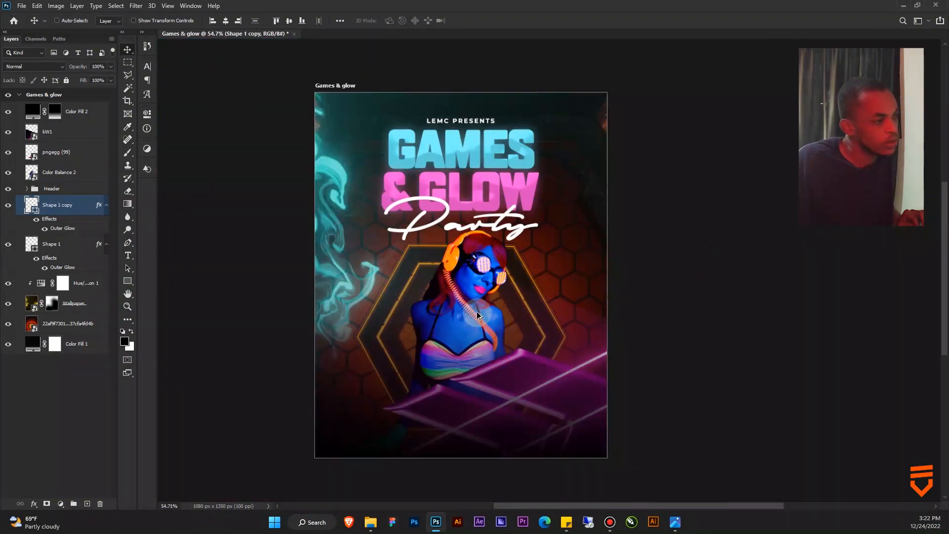
scroll(494, 312, up, 1)
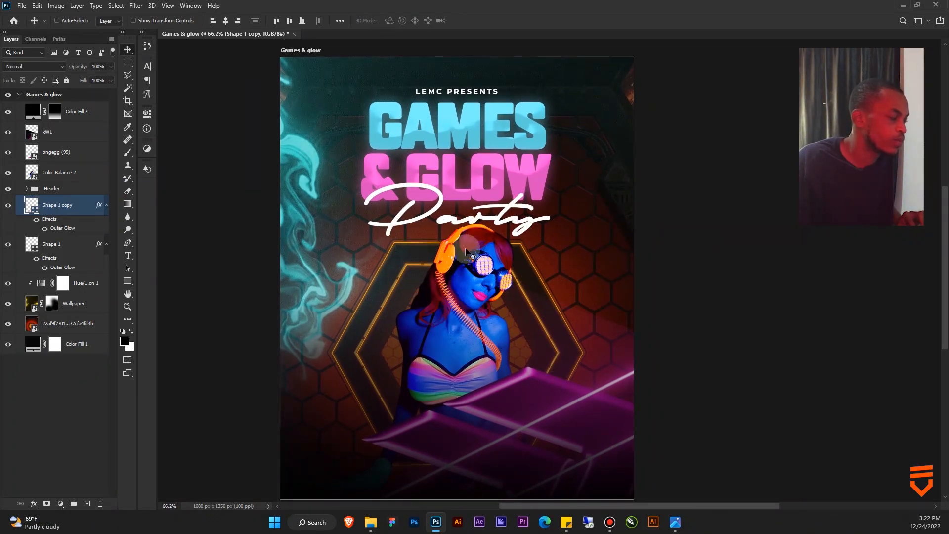
Collapse the effects of both hexagon shape layers and rename the Color Balance 2 layer as model.
click(106, 207)
click(105, 227)
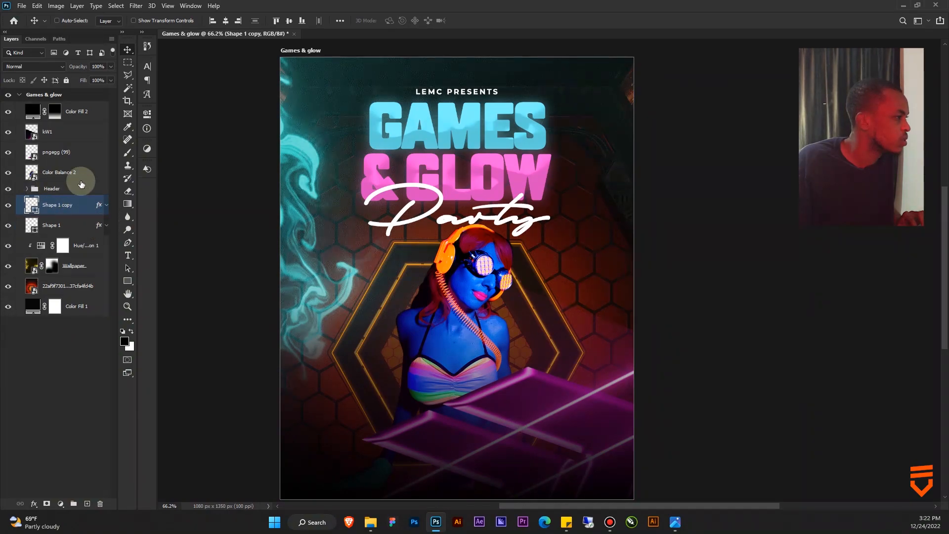
click(66, 172)
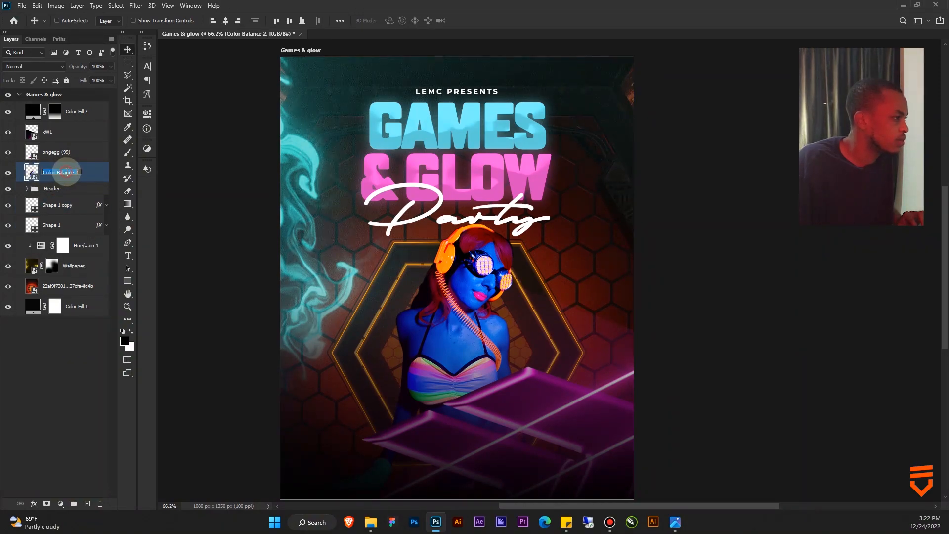
text(mp)
key(BackSpace)
text(odel)
key(Return)
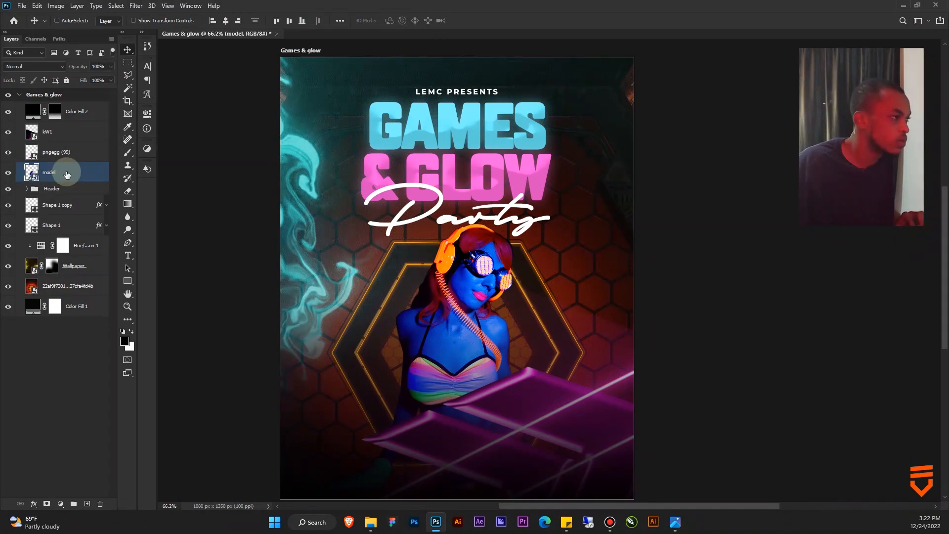
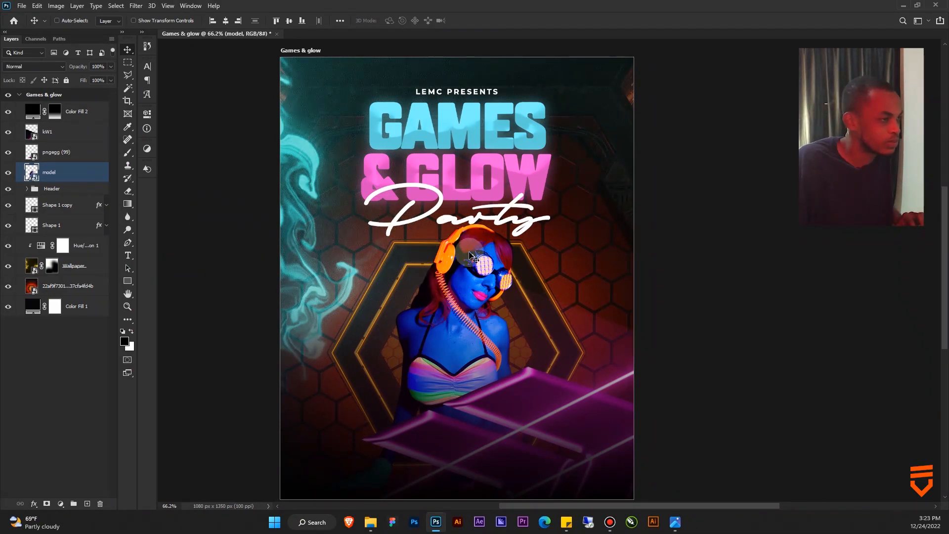
Add an orange (#ff9c00) Solid Color fill layer directly above the model layer and invert its mask to black.
scroll(485, 278, up, 2)
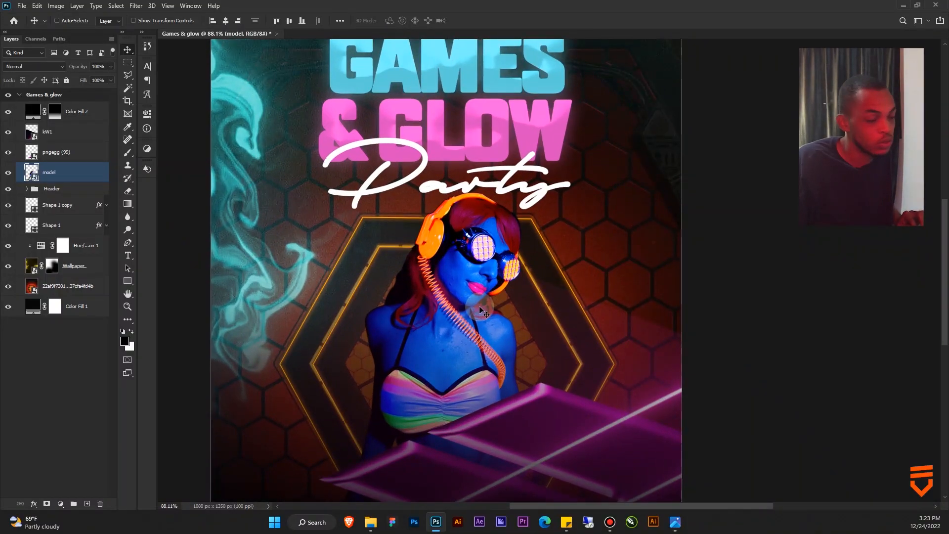
drag(430, 308, 439, 300)
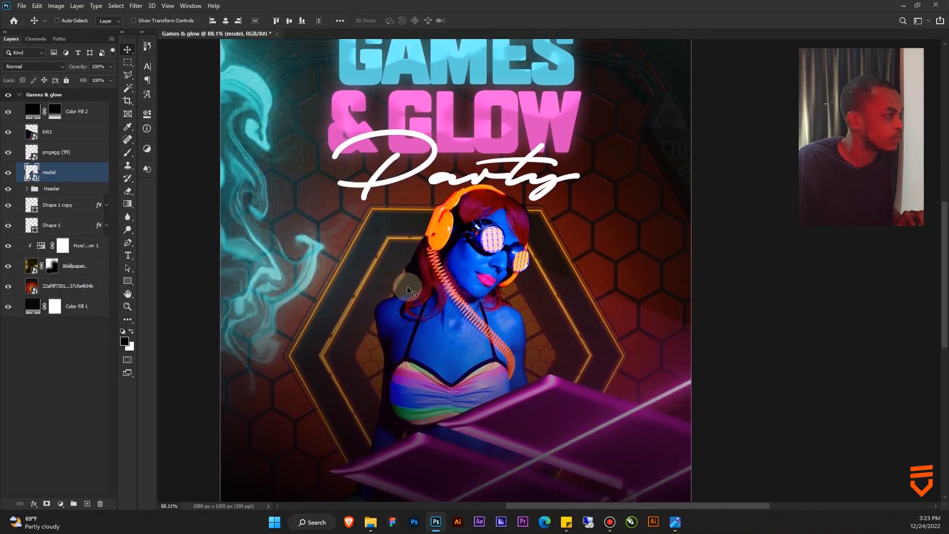
click(61, 504)
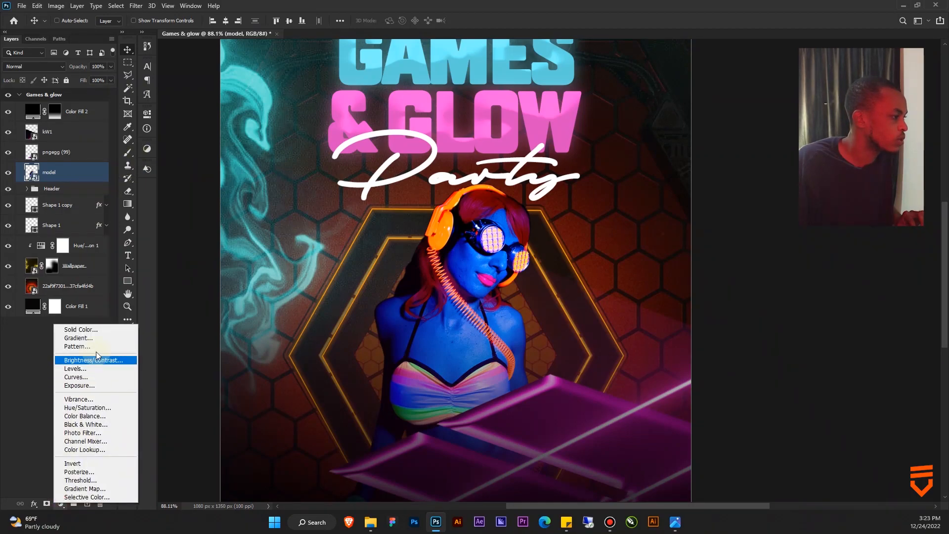
click(99, 332)
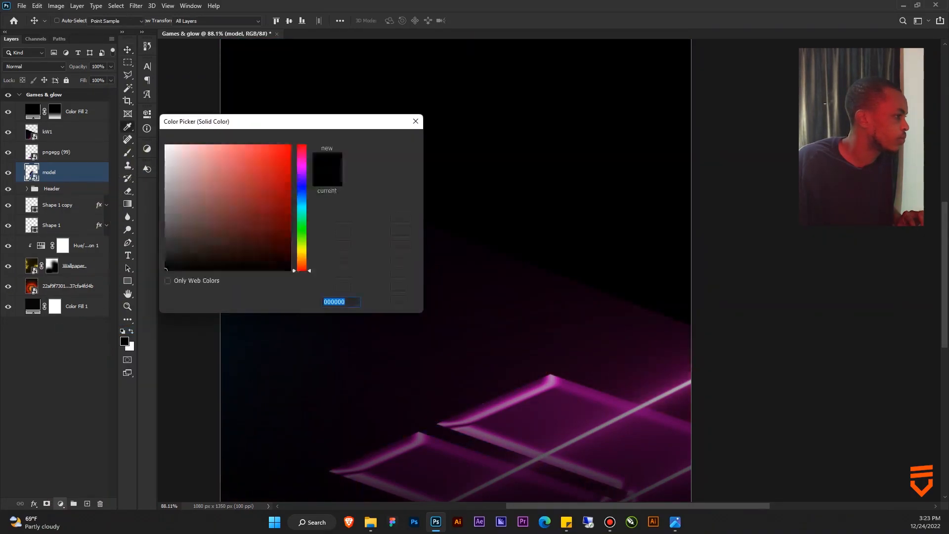
drag(247, 175, 295, 121)
drag(303, 248, 304, 258)
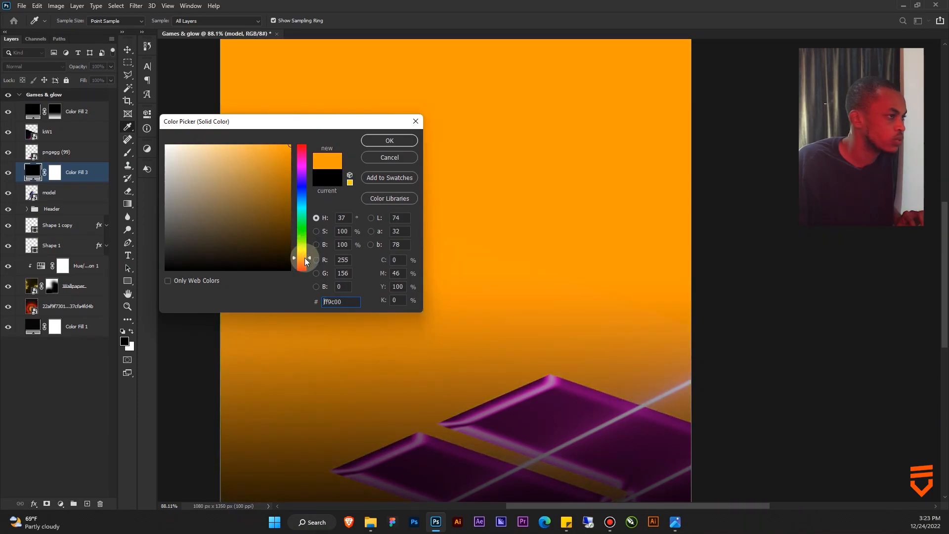
click(389, 140)
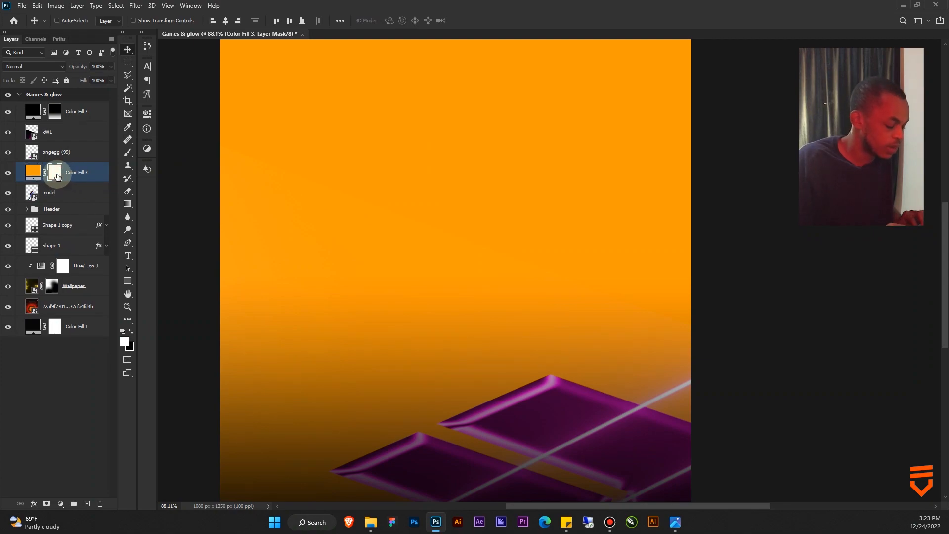
key(ctrl+i)
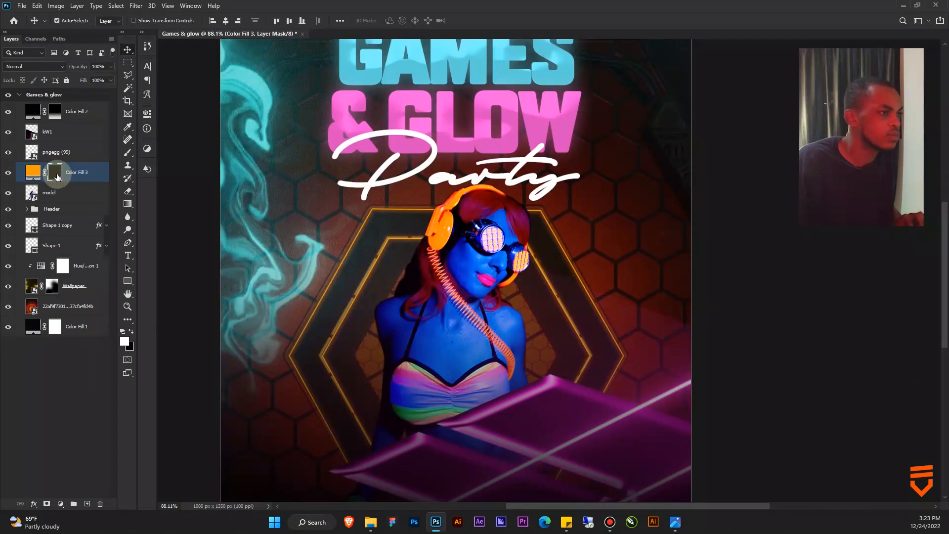
Paint white on the orange fill's mask with a soft 150 px brush over the headphone band and ear cup.
scroll(487, 230, up, 2)
scroll(487, 229, up, 1)
drag(477, 215, 470, 223)
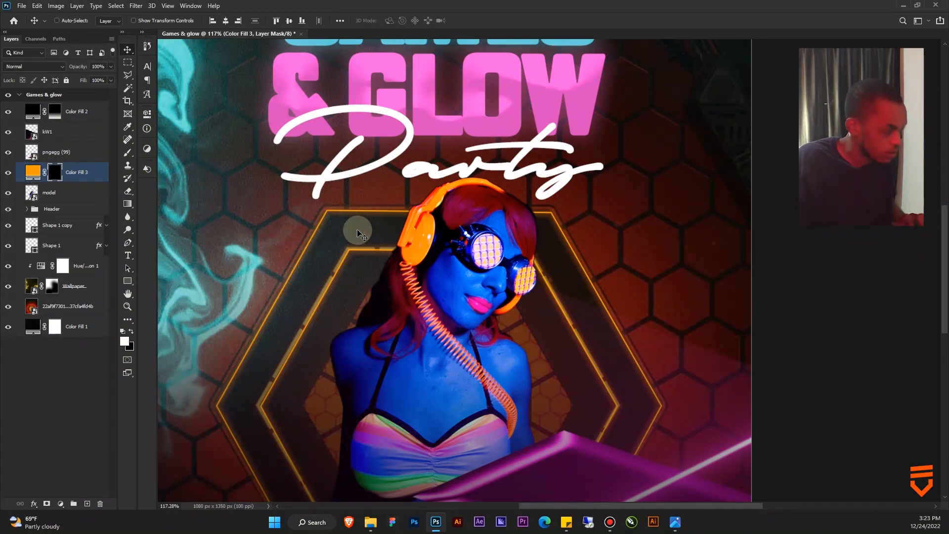
key(b)
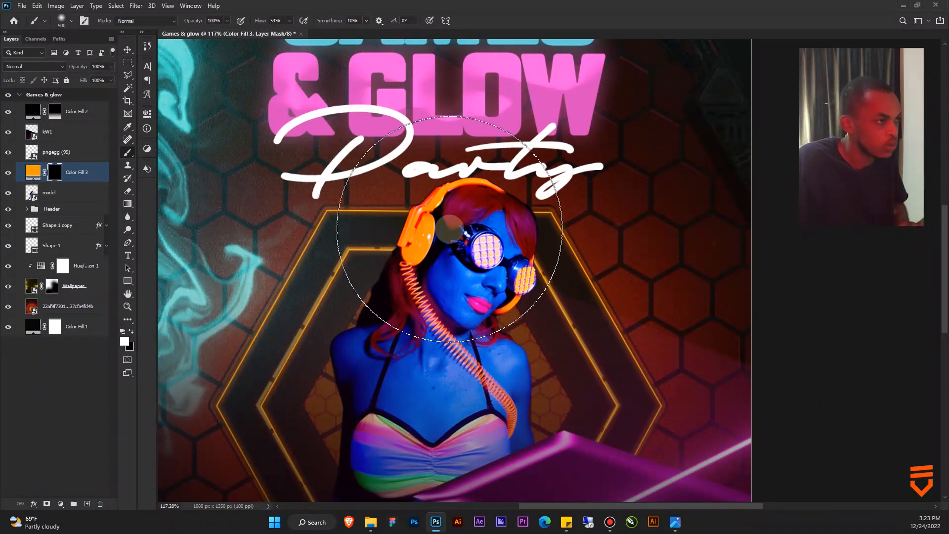
key(bracketleft)
key(bracketleft)
key(bracketleft)
key(bracketleft)
key(bracketleft)
key(bracketleft)
key(bracketleft)
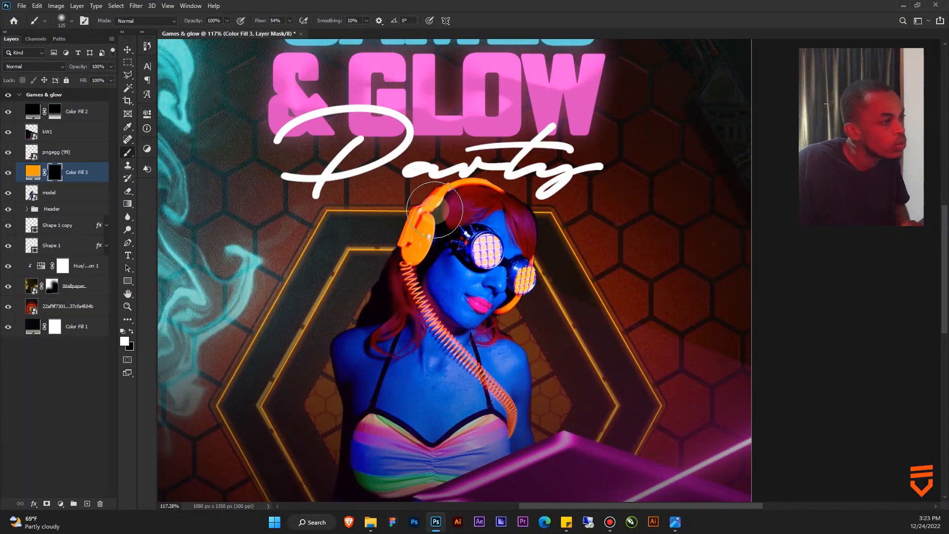
key(bracketleft)
key(bracketright)
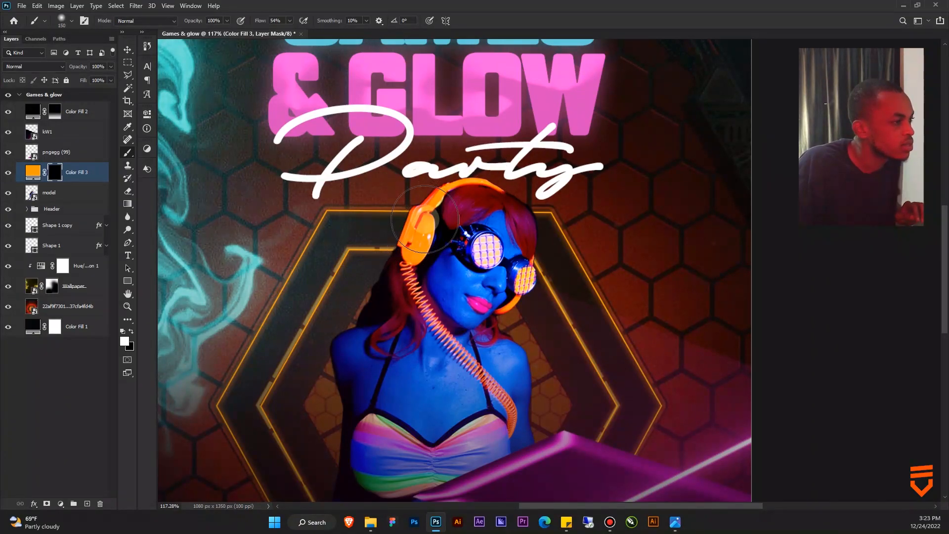
click(478, 184)
key(ctrl+z)
click(485, 186)
click(448, 194)
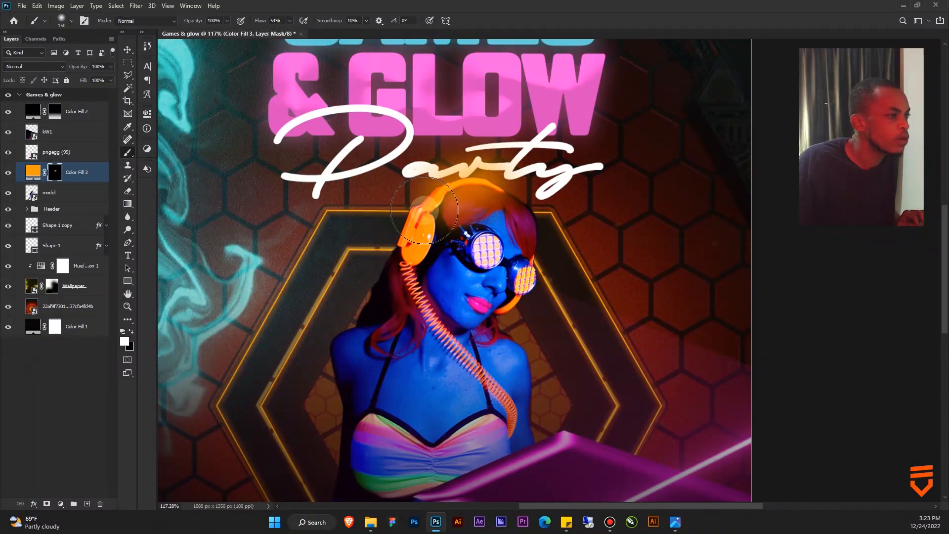
click(424, 212)
click(415, 241)
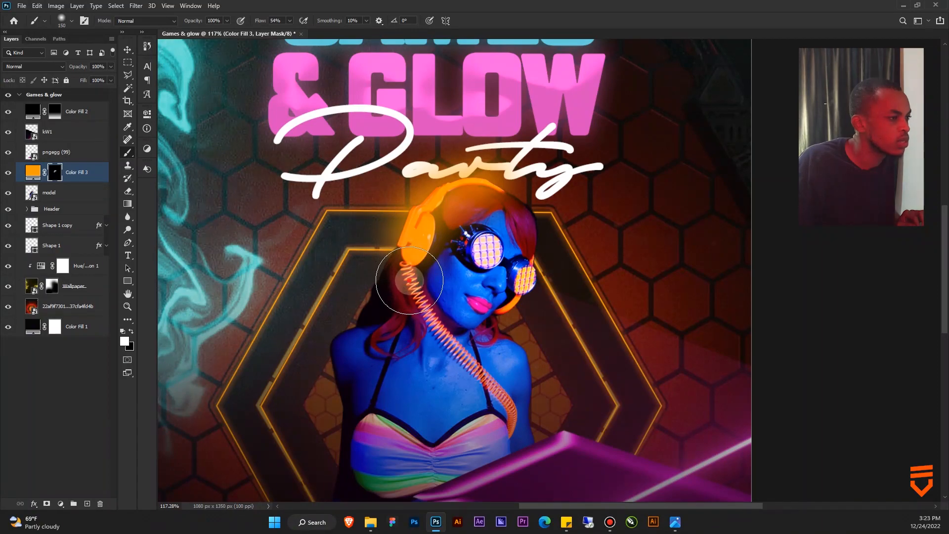
Continue painting the orange glow down the coiled headphone cord to its lower end, reducing the brush flow to 51%.
click(408, 287)
click(421, 312)
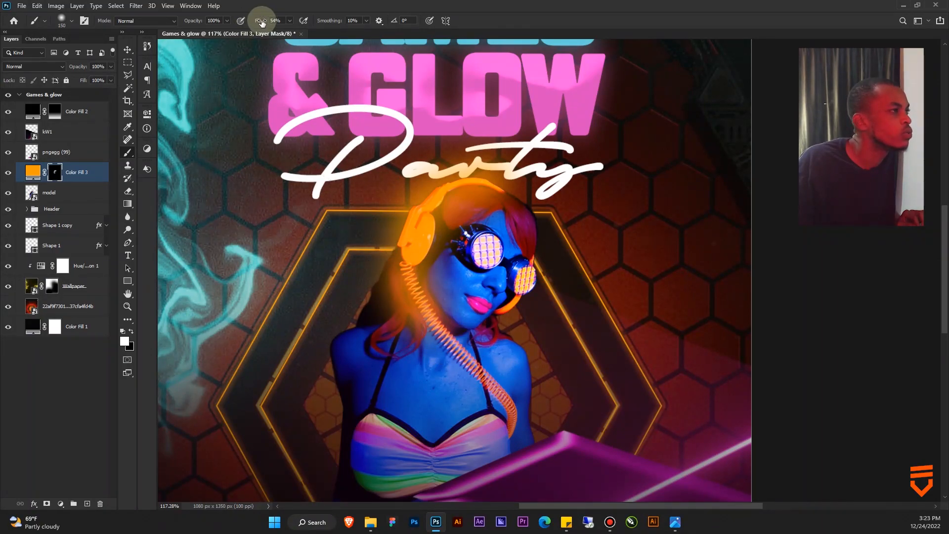
drag(260, 23, 260, 23)
click(427, 325)
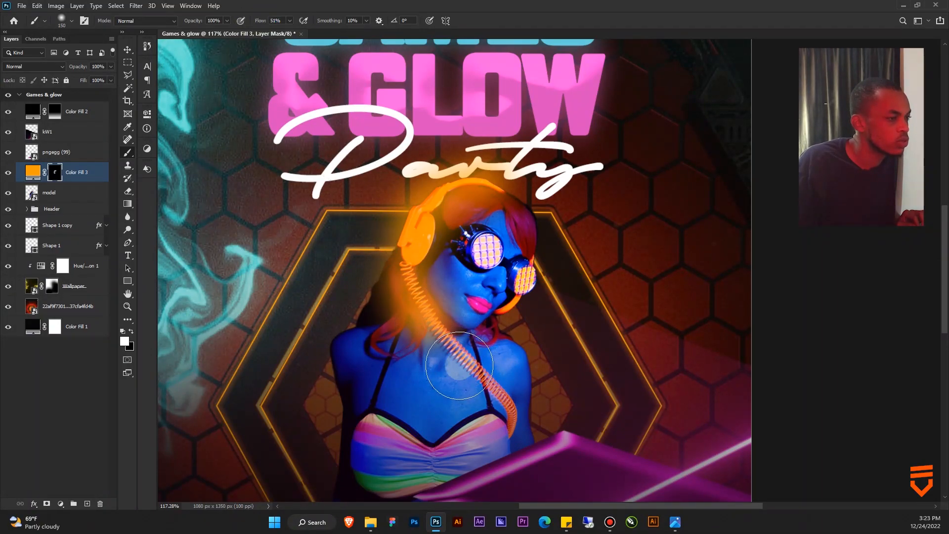
click(457, 363)
key(ctrl+z)
click(440, 340)
click(460, 353)
click(483, 370)
click(501, 401)
click(510, 421)
Set the orange fill layer's blend mode to Screen.
click(48, 73)
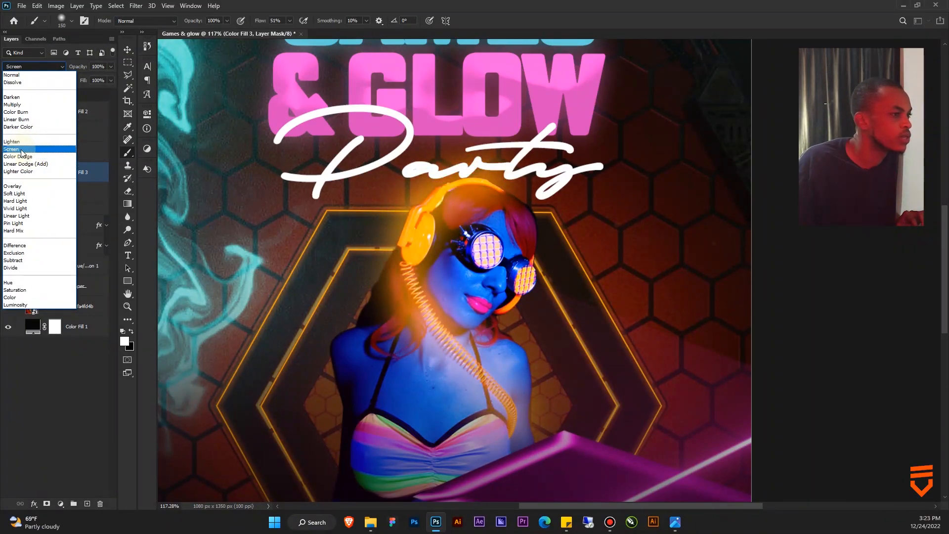
click(22, 149)
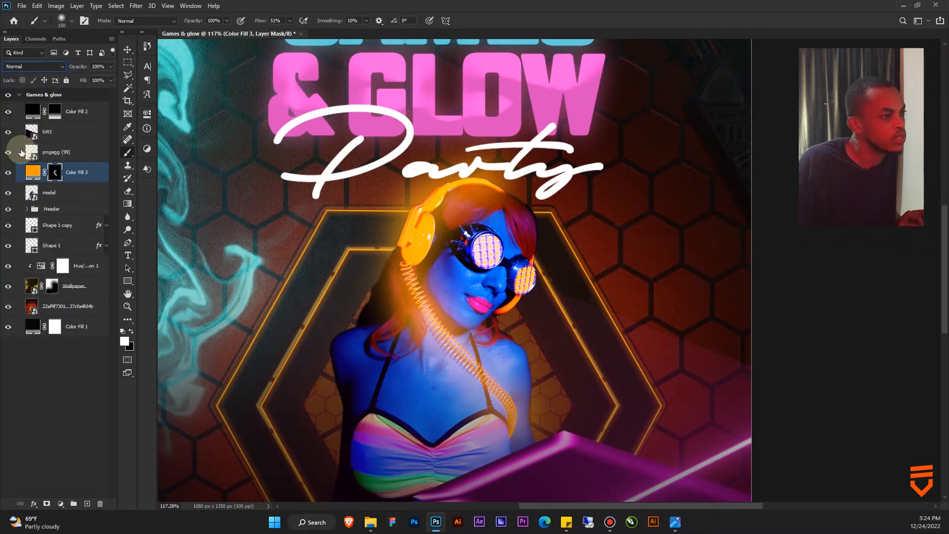
key(ctrl+z)
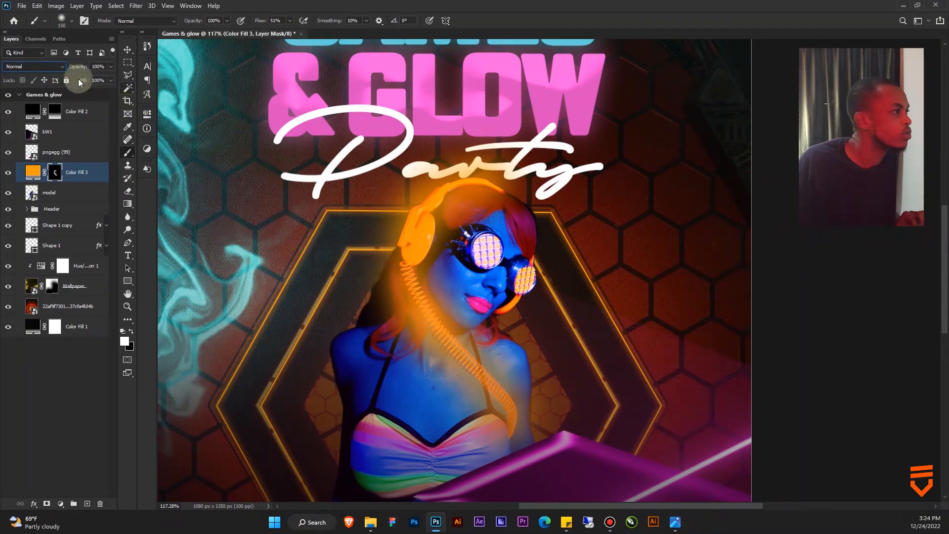
click(35, 66)
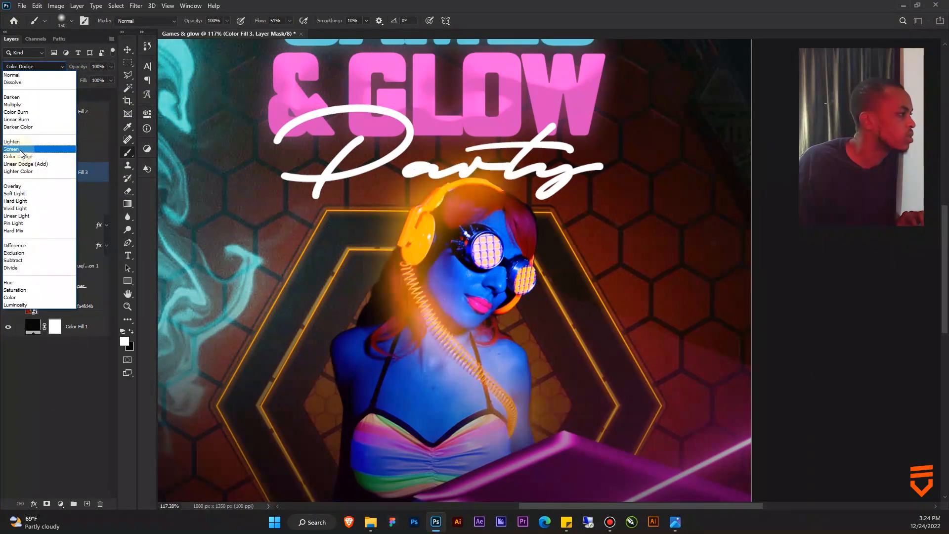
click(20, 150)
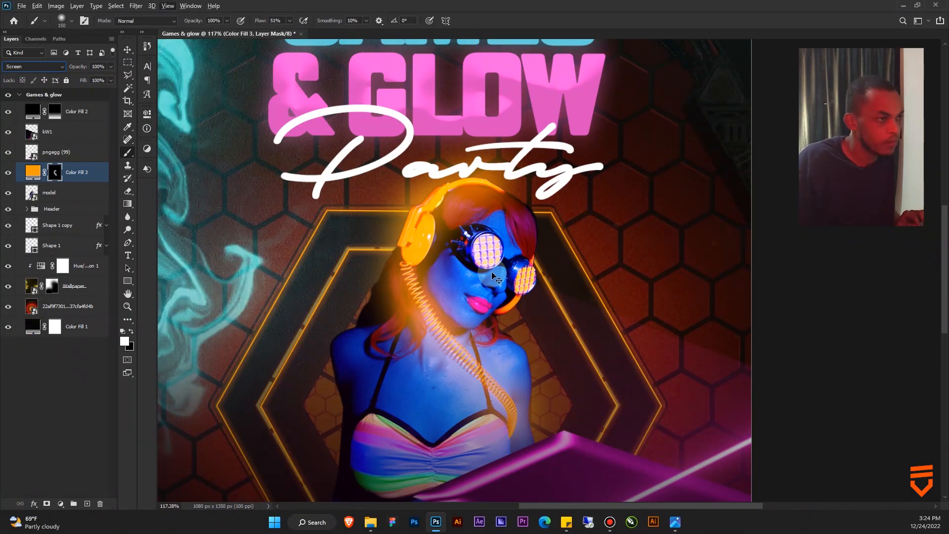
Duplicate the orange fill layer and set the copy to Color Dodge at 33% opacity.
scroll(494, 278, down, 1)
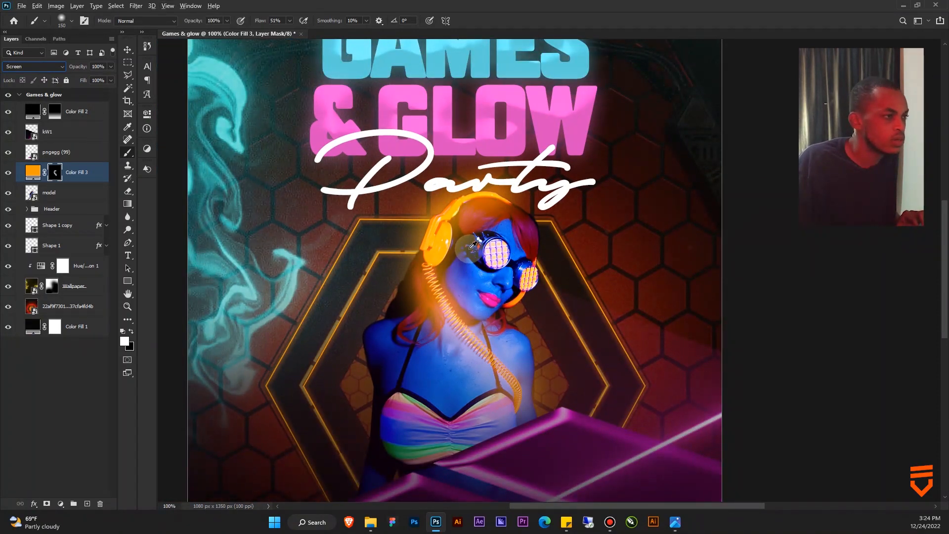
mouse_move(491, 222)
mouse_down()
mouse_move(472, 218)
mouse_move(488, 217)
mouse_up()
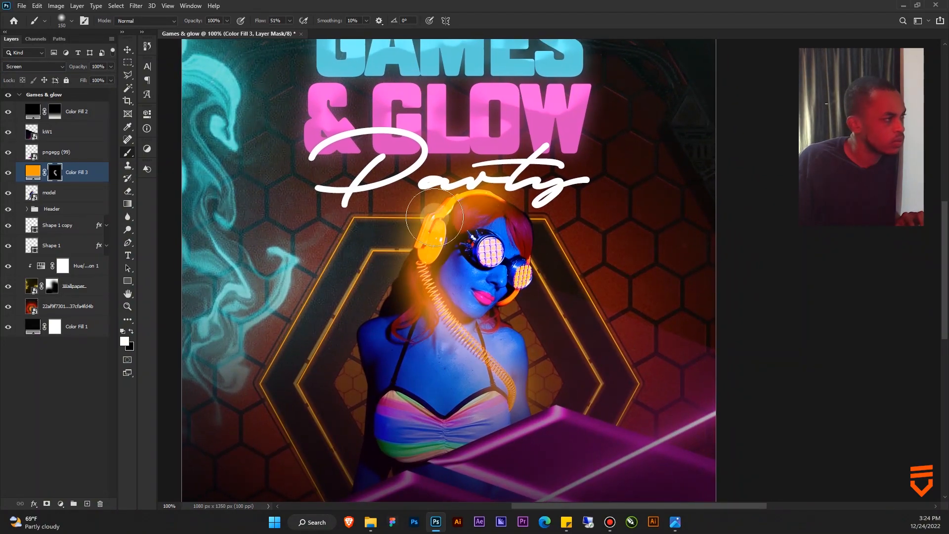
click(74, 174)
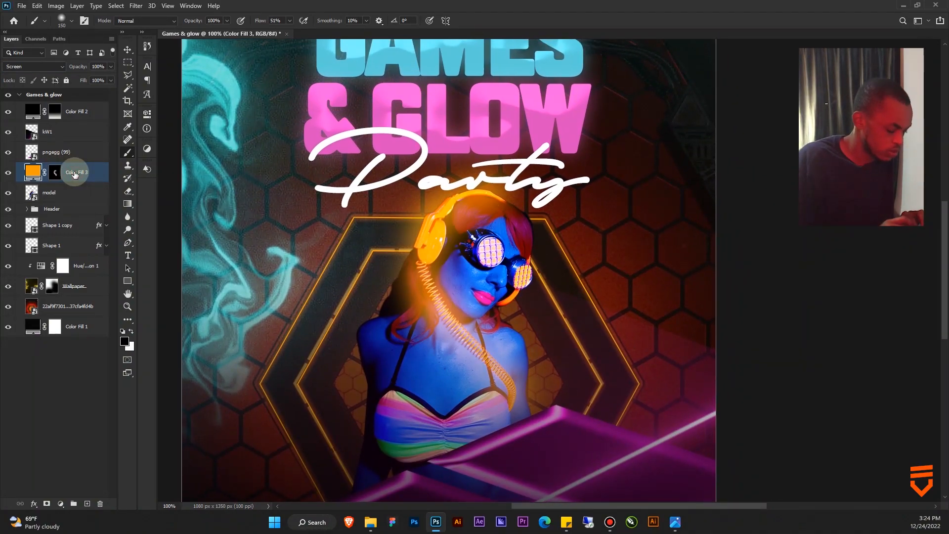
key(ctrl+j)
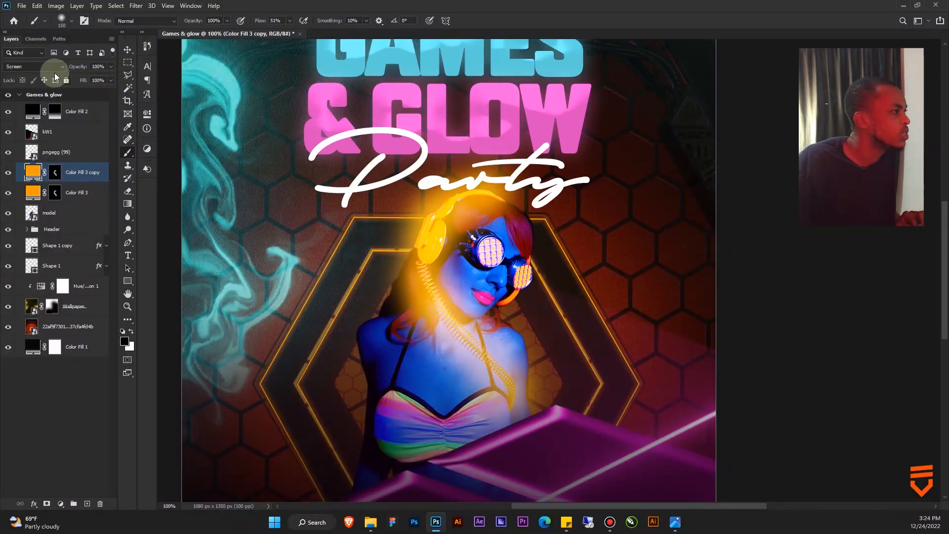
click(56, 70)
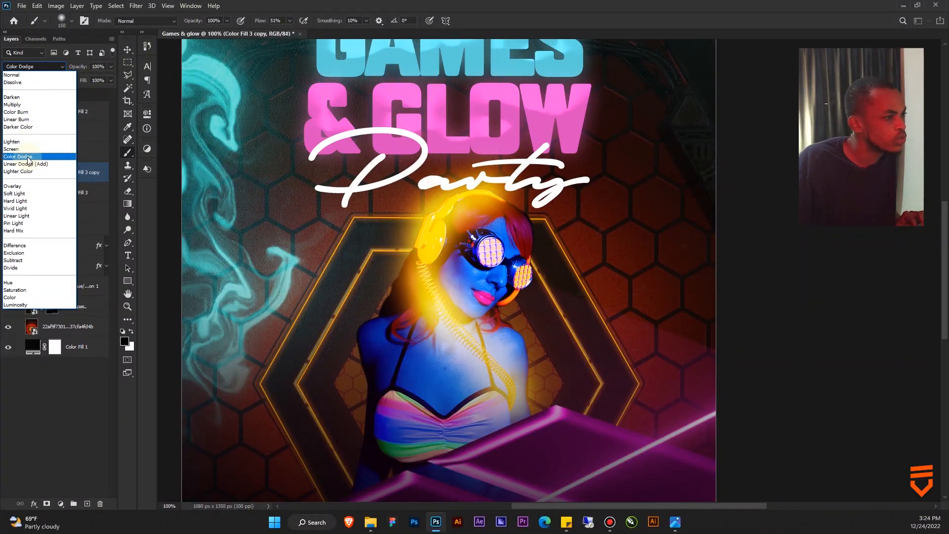
click(35, 157)
drag(84, 70, 50, 70)
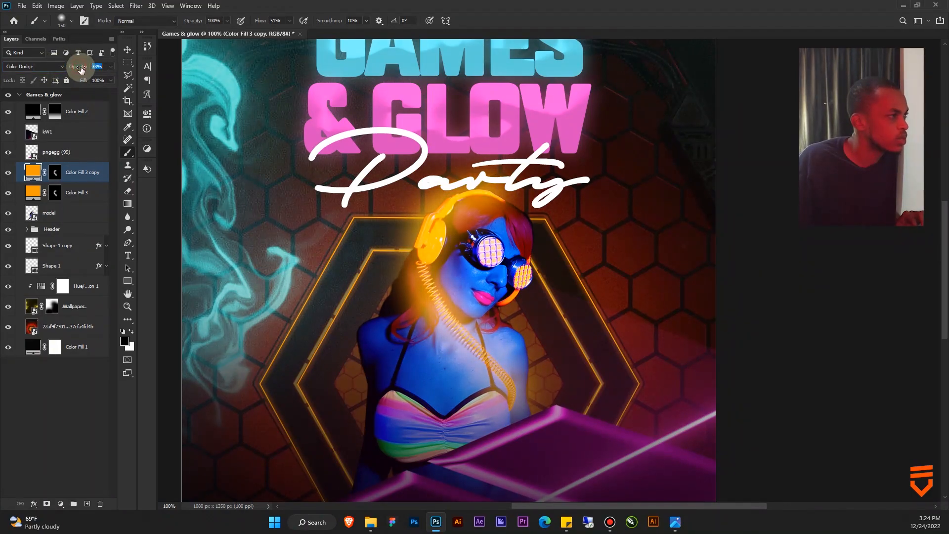
Fill the duplicated orange layer's mask with black to hide its glow.
click(55, 172)
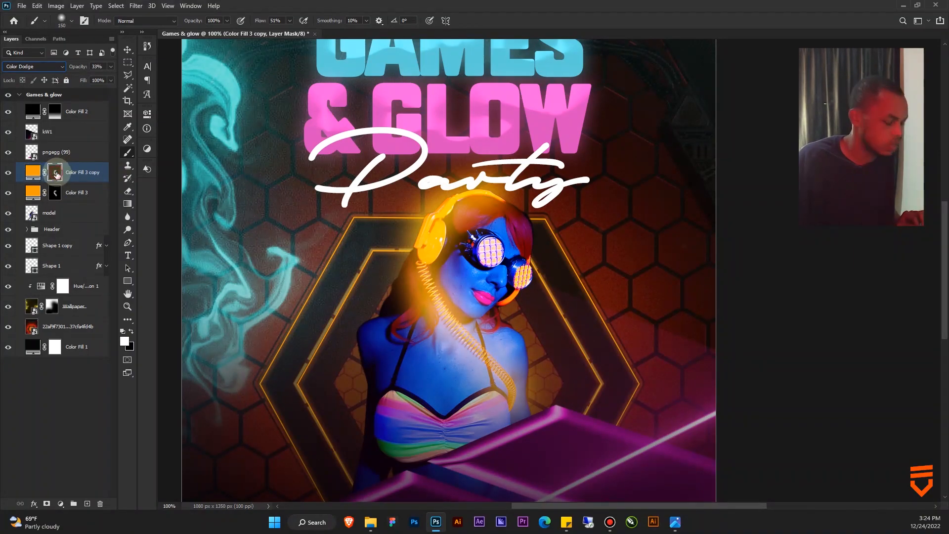
key(alt+BackSpace)
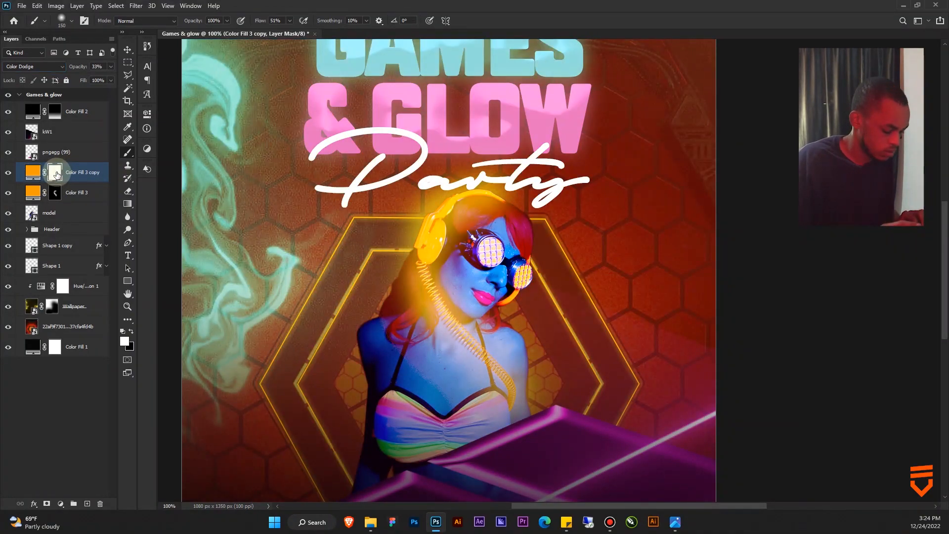
key(ctrl+BackSpace)
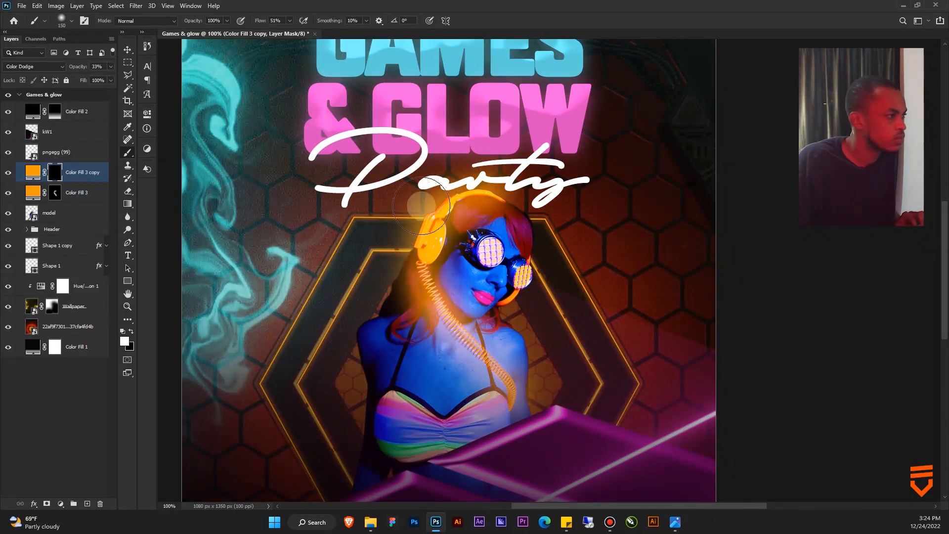
Paint white on the copy's mask over the hair, shoulder and face, using a 300 px and a 125 px soft brush.
mouse_move(483, 190)
mouse_down()
mouse_move(494, 208)
mouse_move(482, 217)
mouse_move(491, 224)
mouse_up()
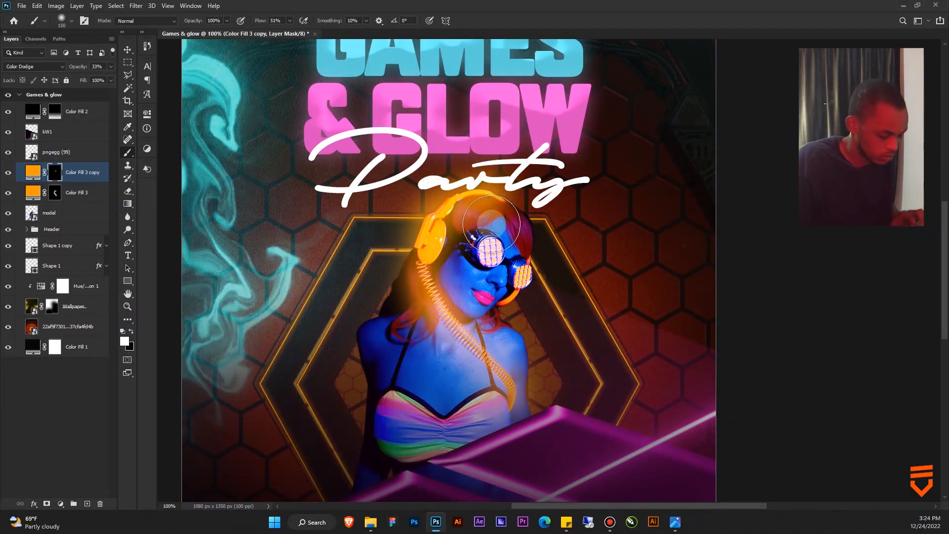
key(bracketright)
key(bracketright)
key(bracketright)
key(bracketright)
click(398, 285)
click(370, 327)
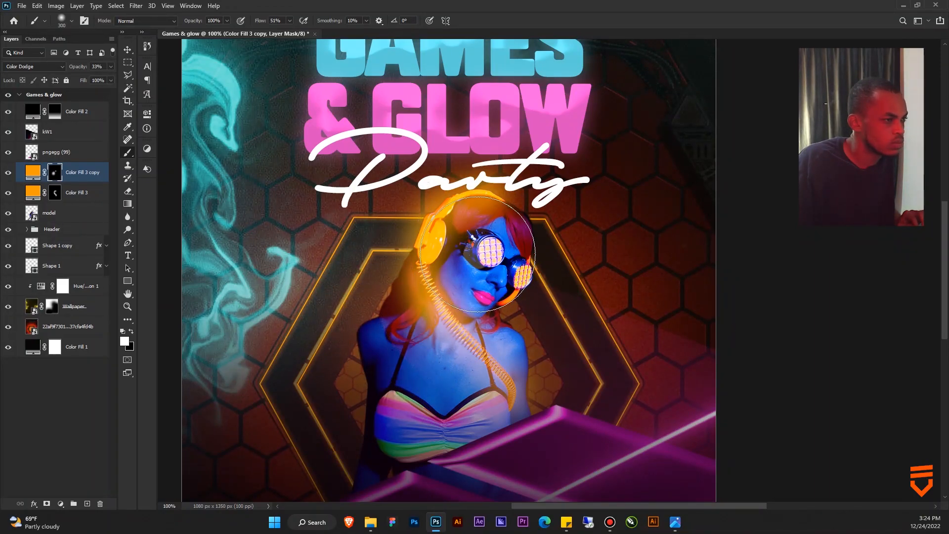
key(bracketleft)
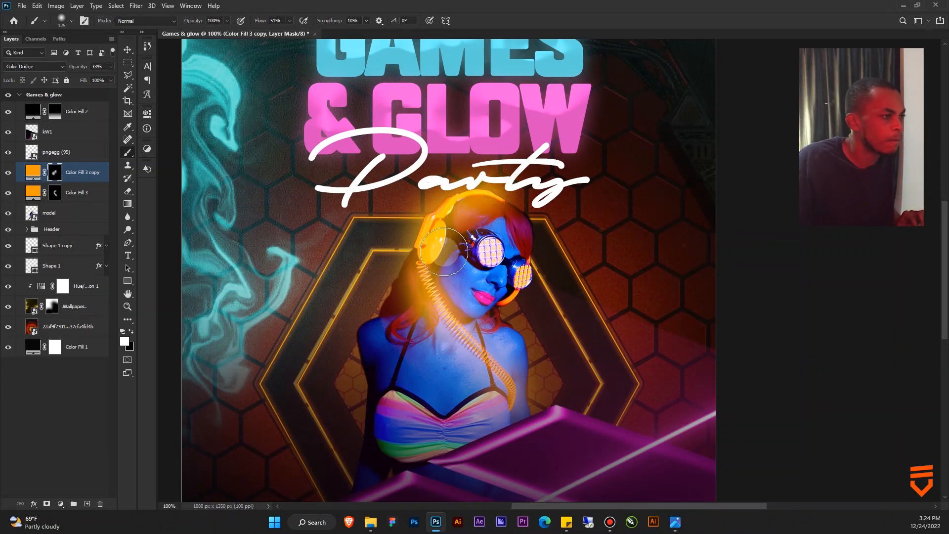
drag(478, 300, 536, 278)
Set the duplicated orange fill layer's colour to ff9600.
scroll(535, 278, down, 3)
scroll(531, 238, up, 3)
drag(534, 204, 507, 229)
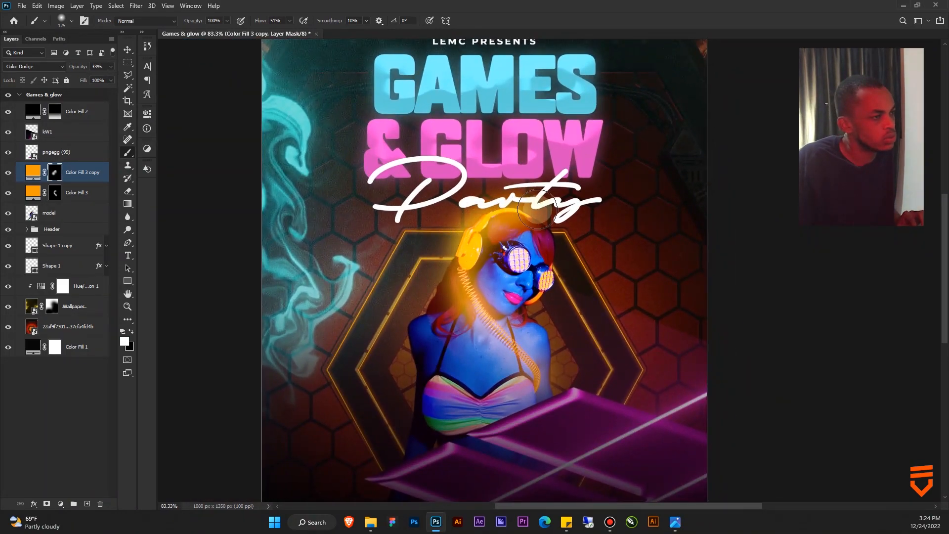
double_click(35, 173)
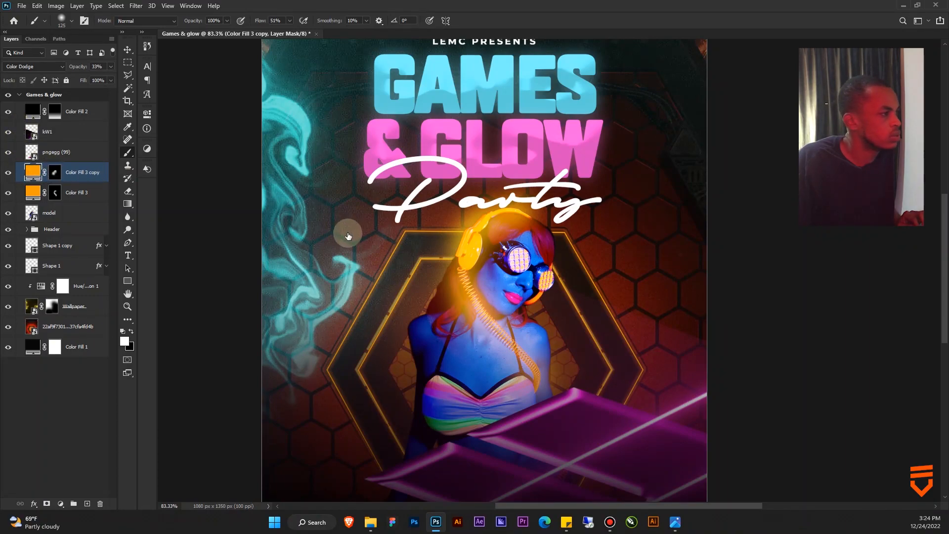
drag(303, 252, 303, 258)
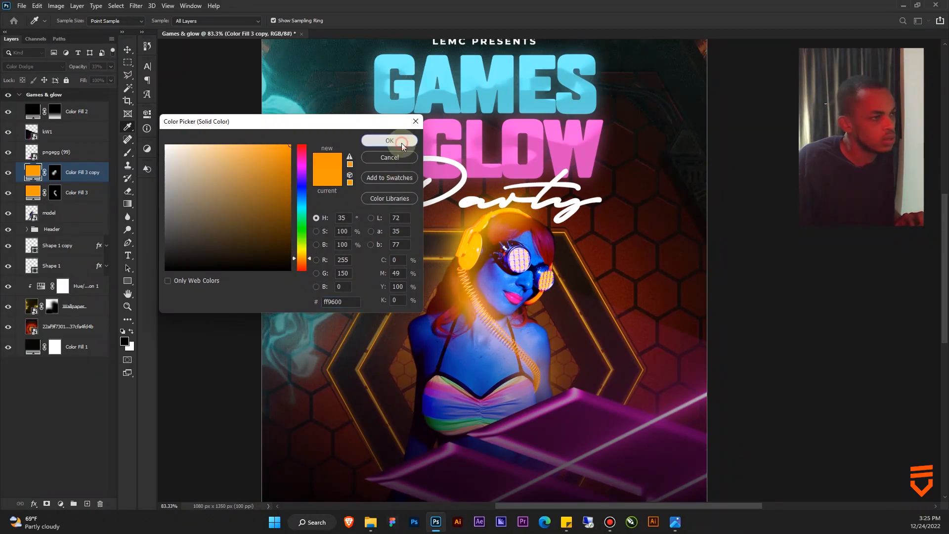
click(401, 142)
drag(510, 287, 476, 310)
scroll(438, 250, up, 4)
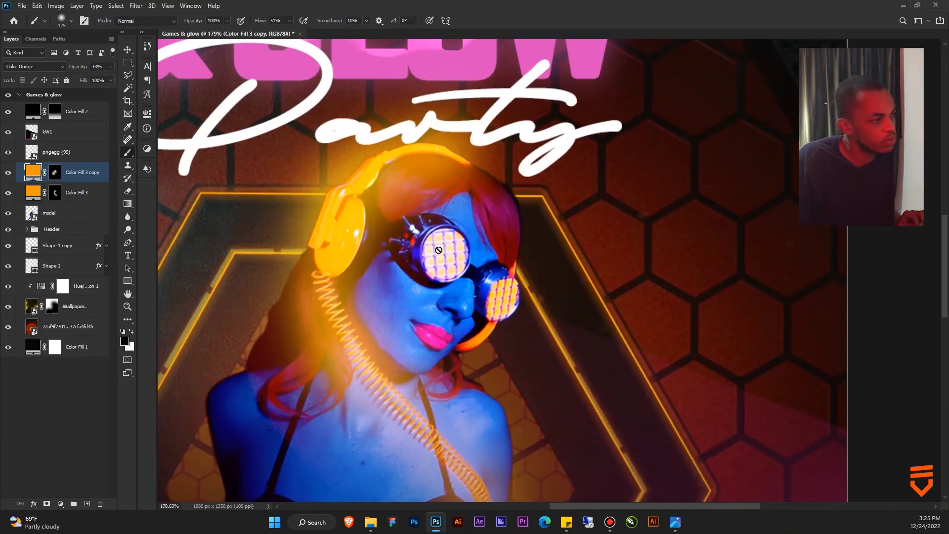
mouse_move(432, 263)
mouse_down()
mouse_move(410, 230)
mouse_move(495, 224)
mouse_up()
scroll(457, 232, down, 4)
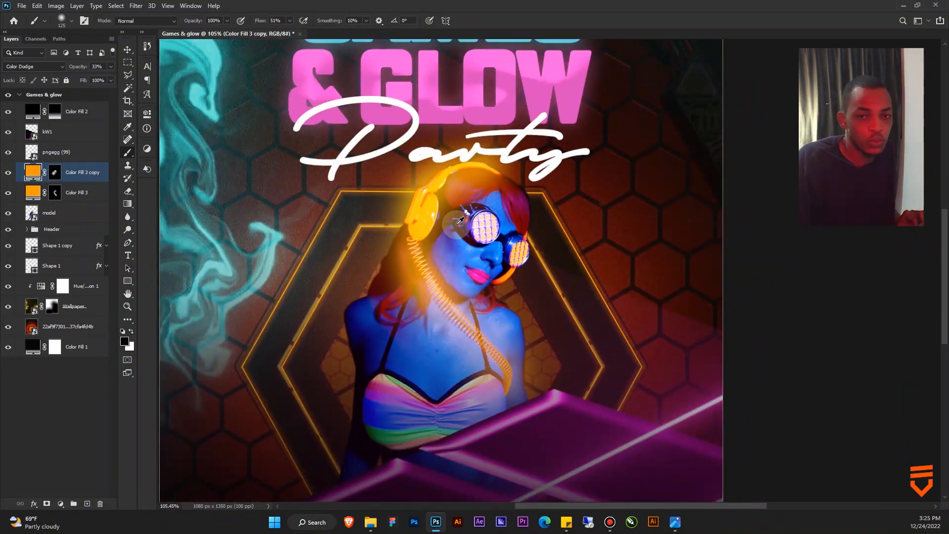
click(105, 183)
click(34, 194)
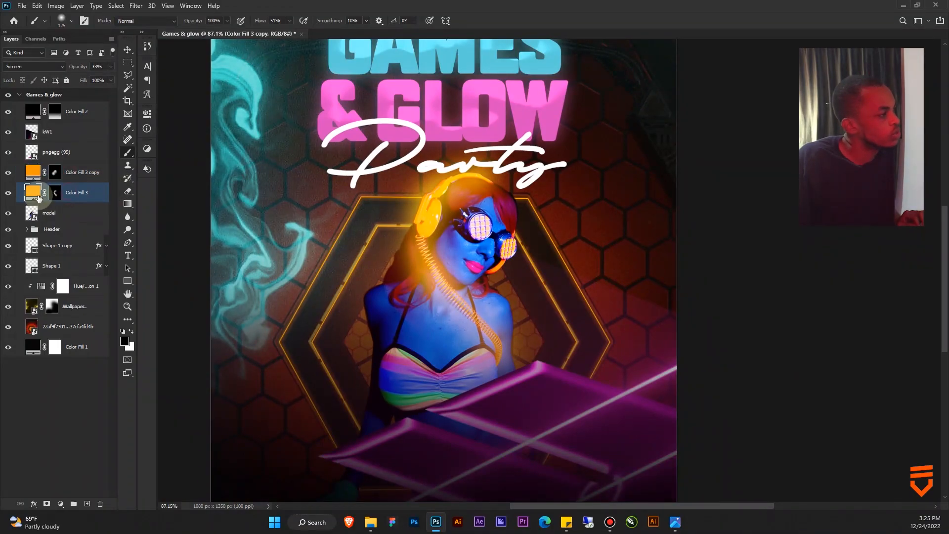
click(9, 172)
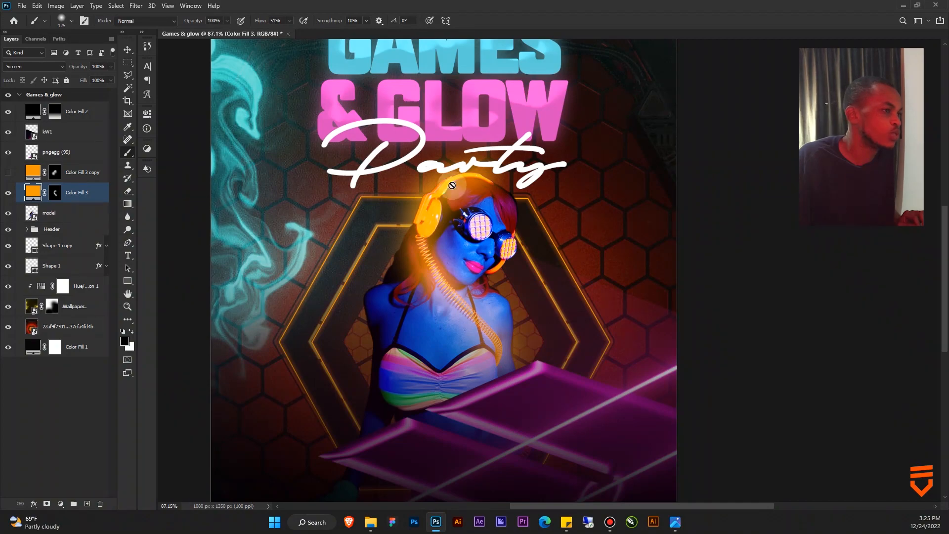
double_click(33, 192)
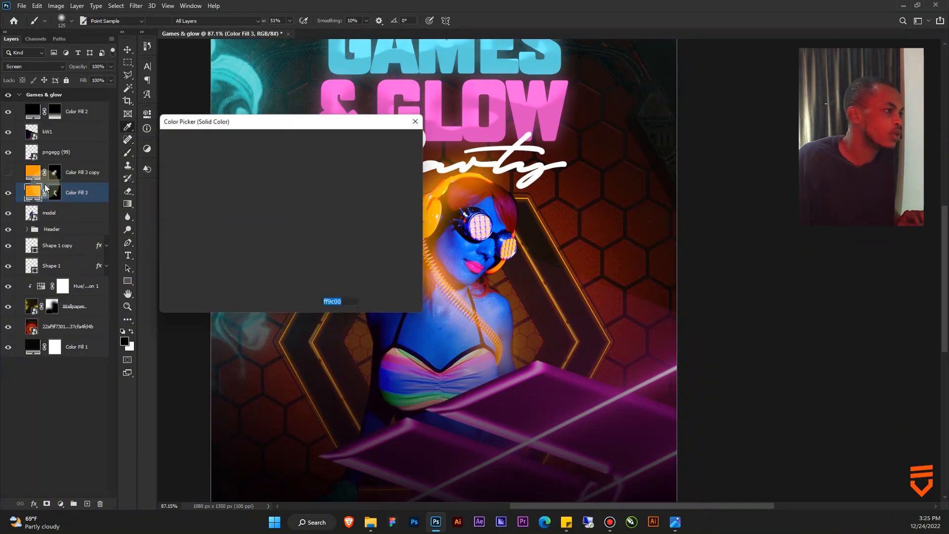
click(305, 182)
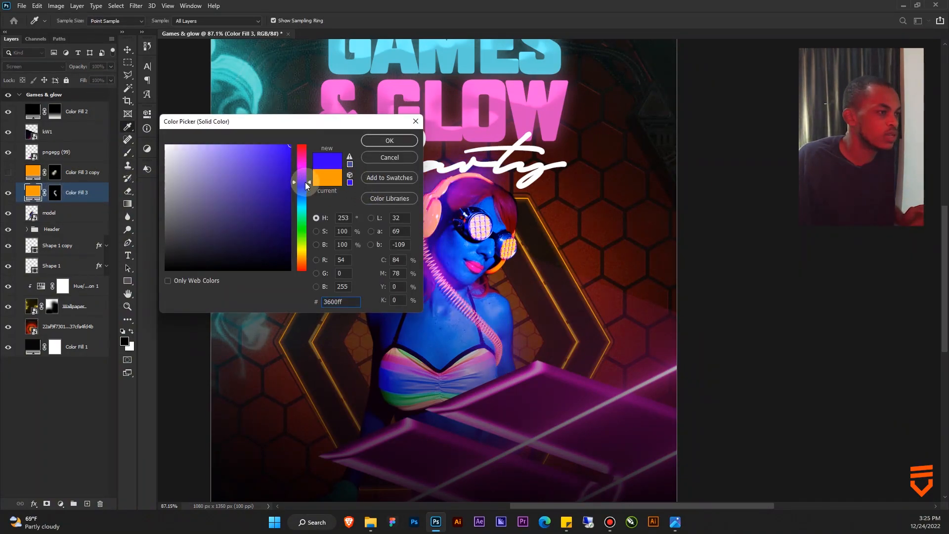
click(301, 225)
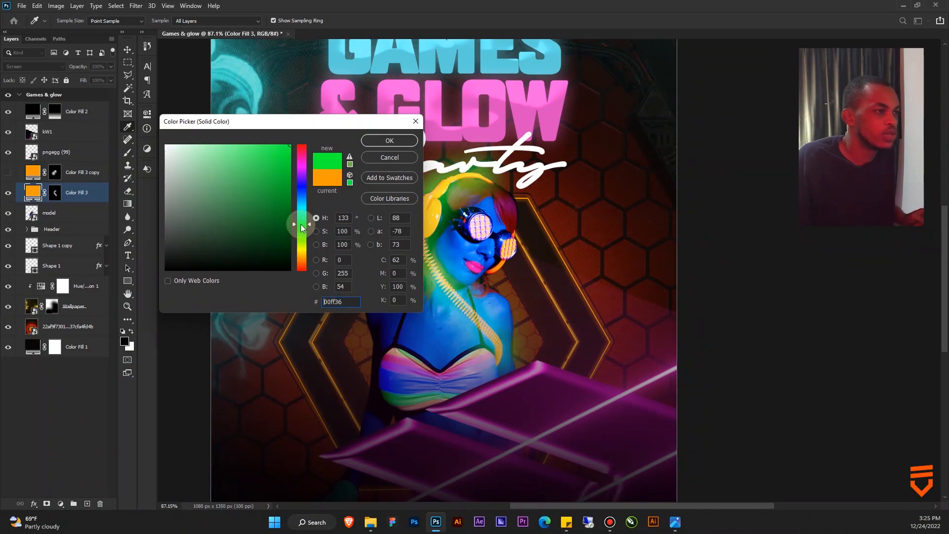
drag(300, 204, 282, 175)
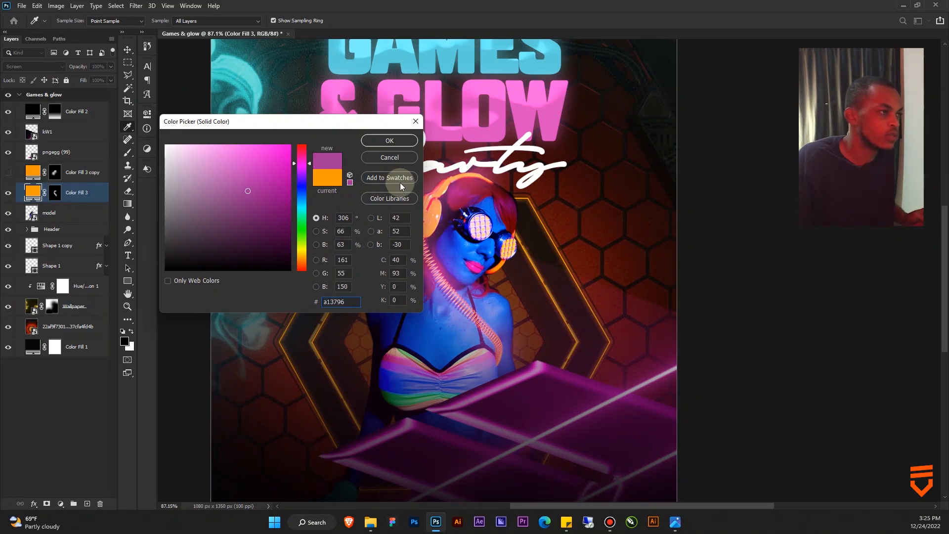
click(390, 157)
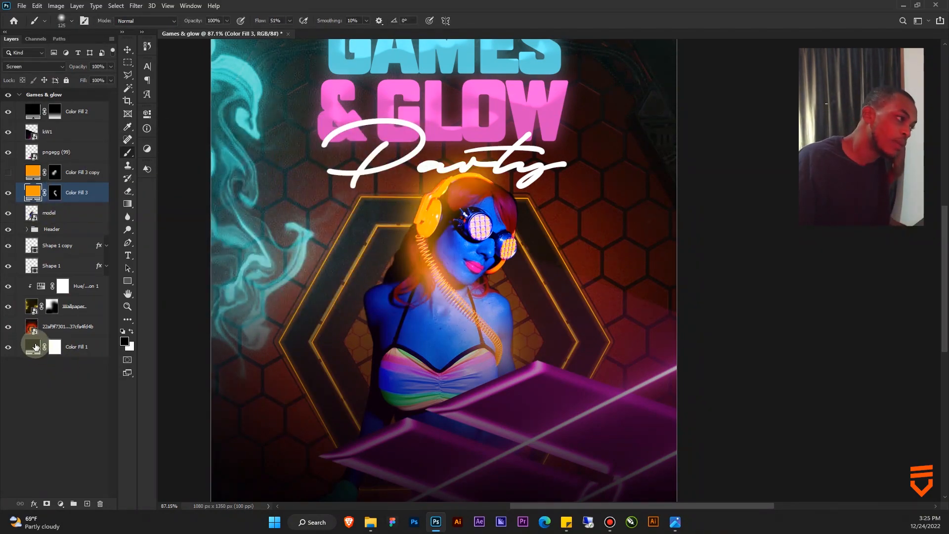
click(33, 347)
double_click(33, 347)
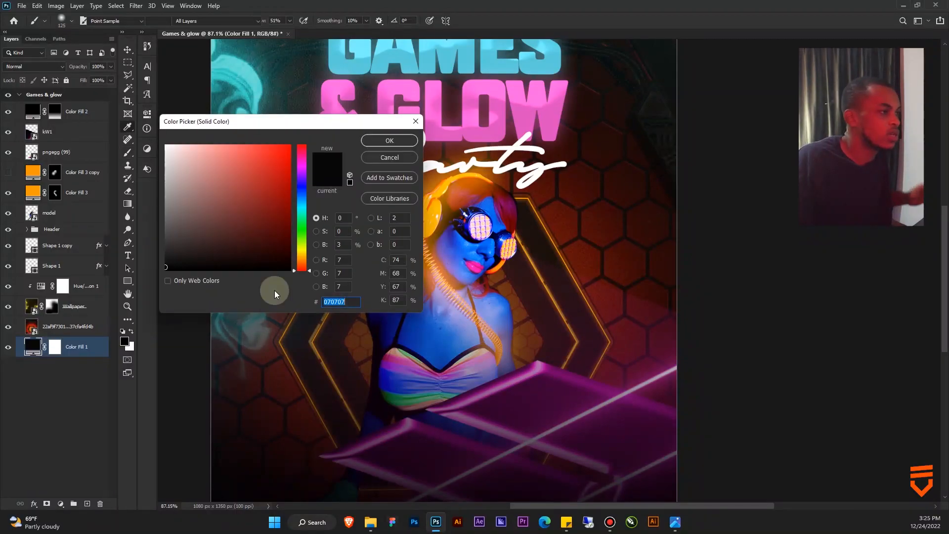
click(267, 182)
click(281, 228)
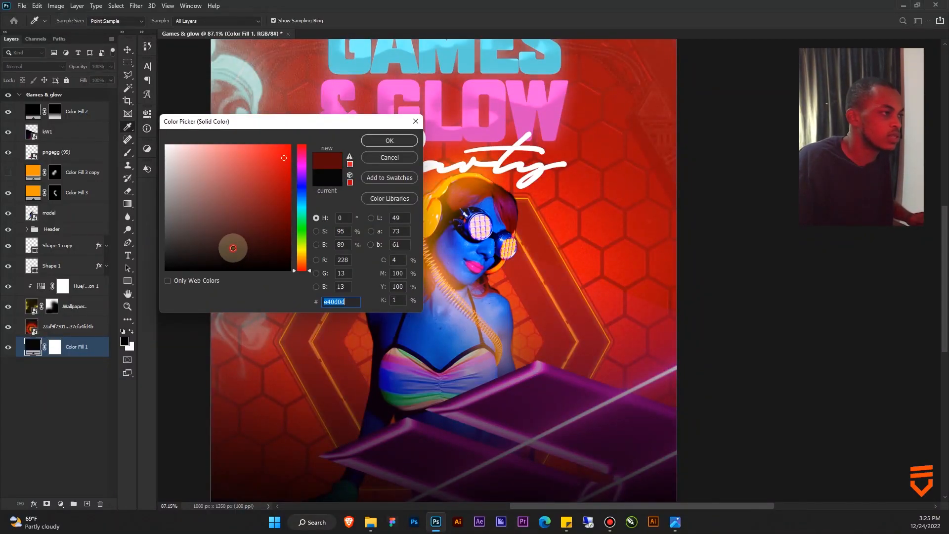
click(390, 158)
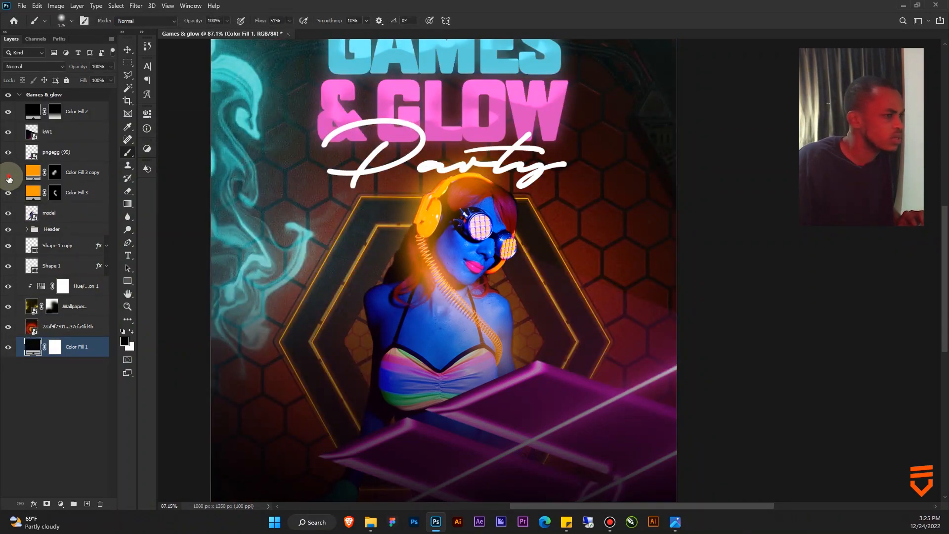
Add a purple solid color fill layer (9100d4) directly above the duplicated orange fill.
drag(522, 222, 473, 220)
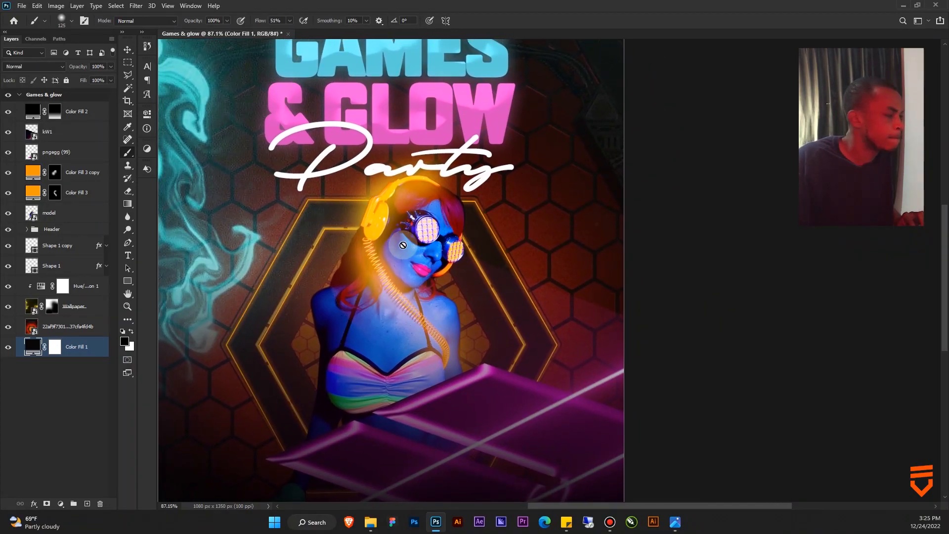
click(82, 173)
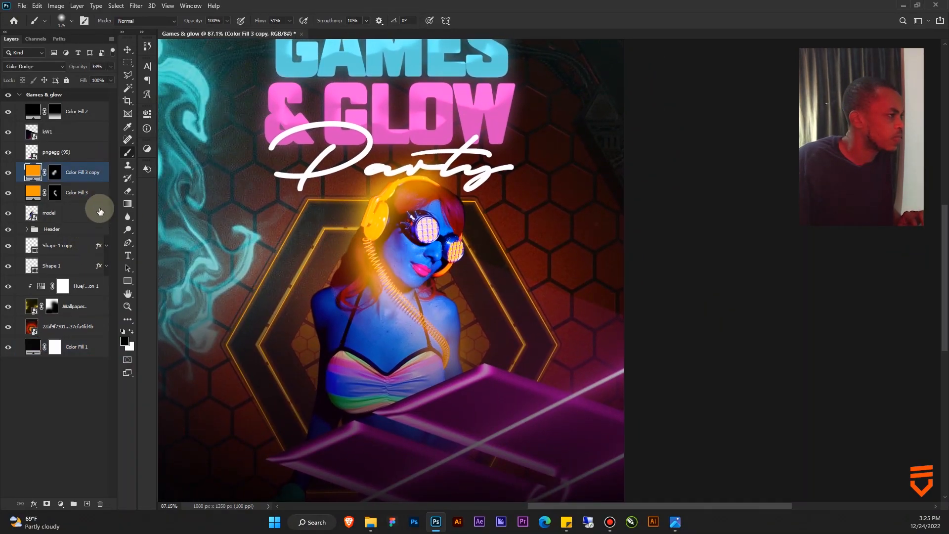
click(61, 503)
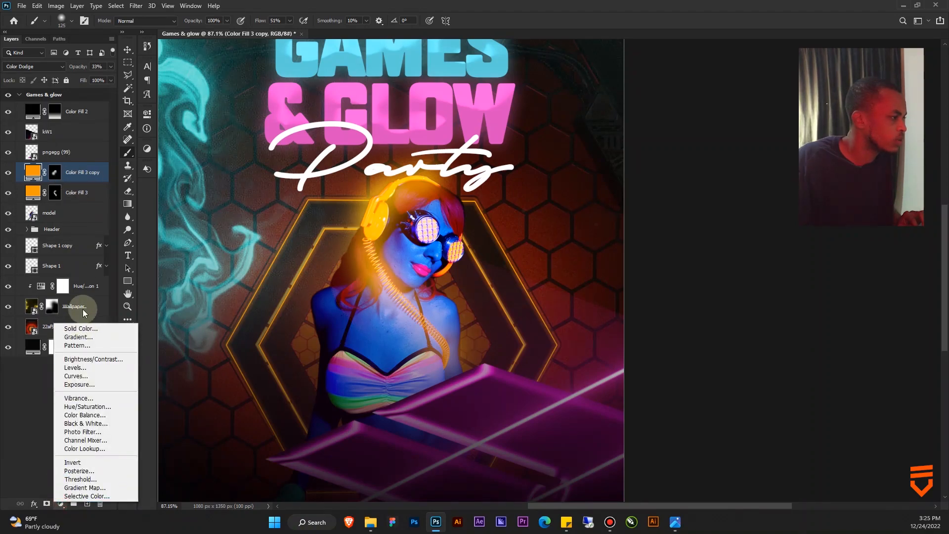
click(82, 329)
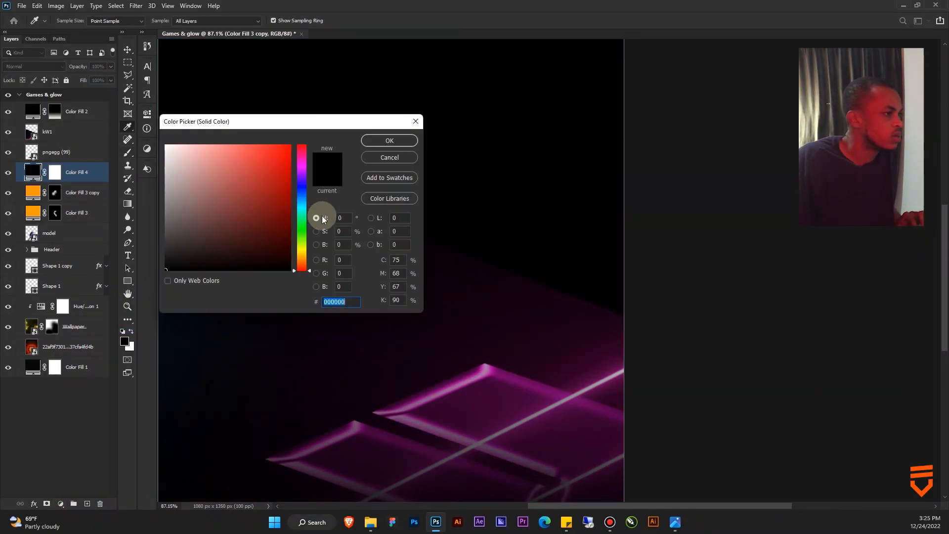
drag(287, 166, 292, 164)
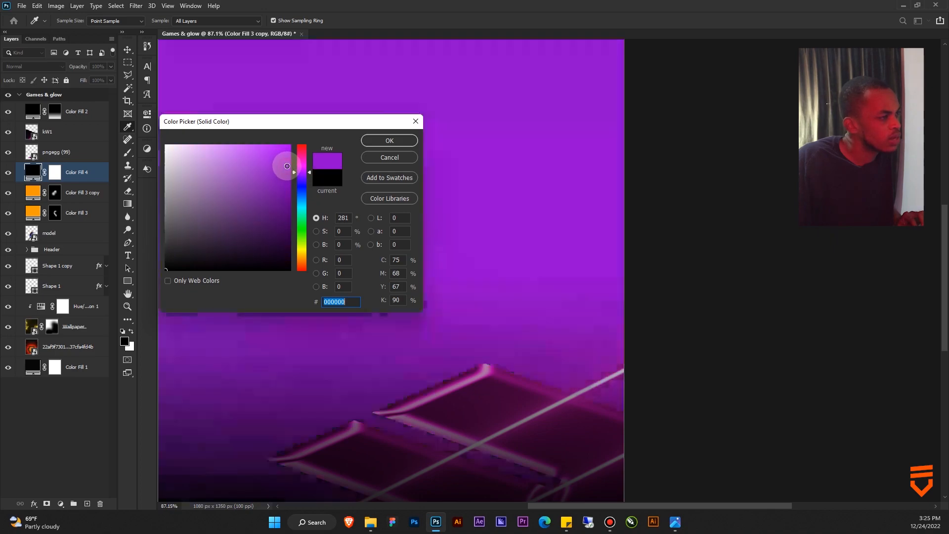
click(412, 141)
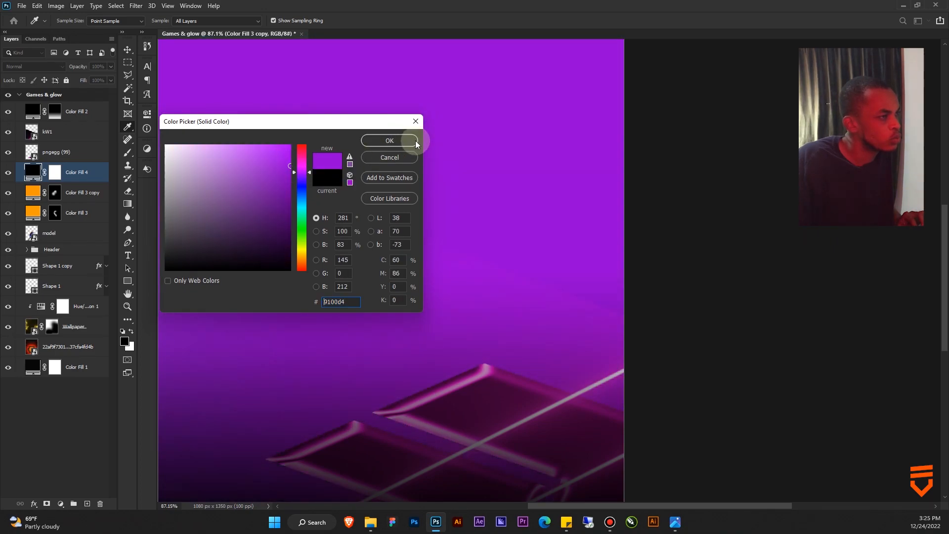
Invert the purple layer's mask to black and paint white over both goggle lenses with a 45 px soft brush.
click(59, 175)
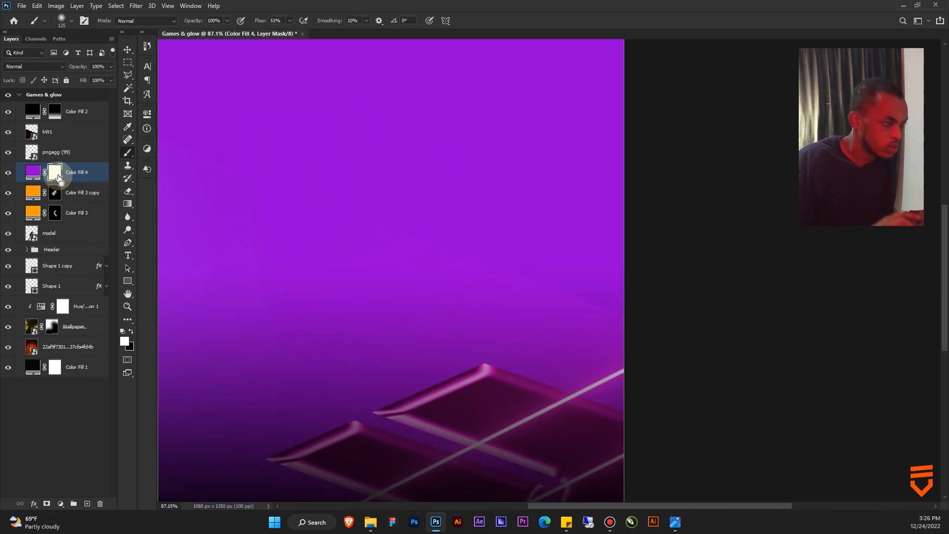
key(ctrl+i)
scroll(438, 240, up, 1)
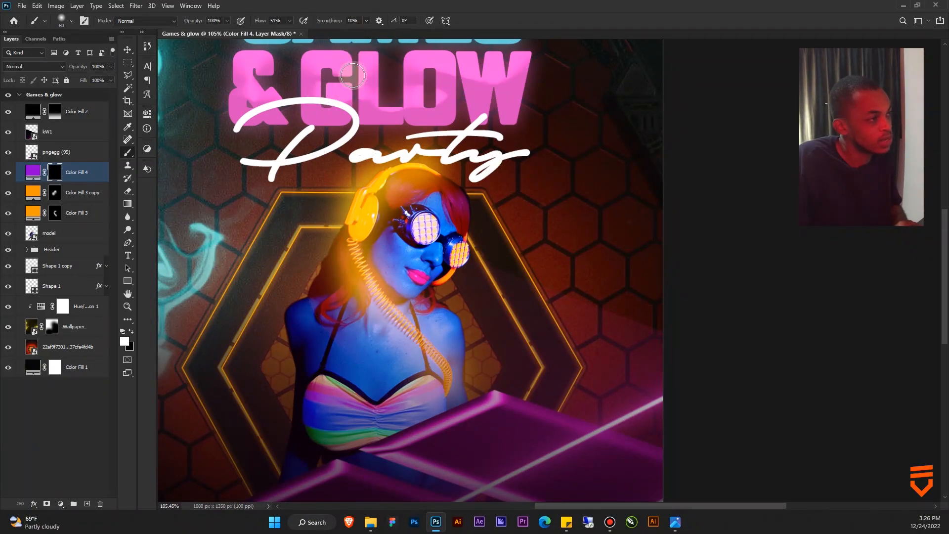
key(bracketright)
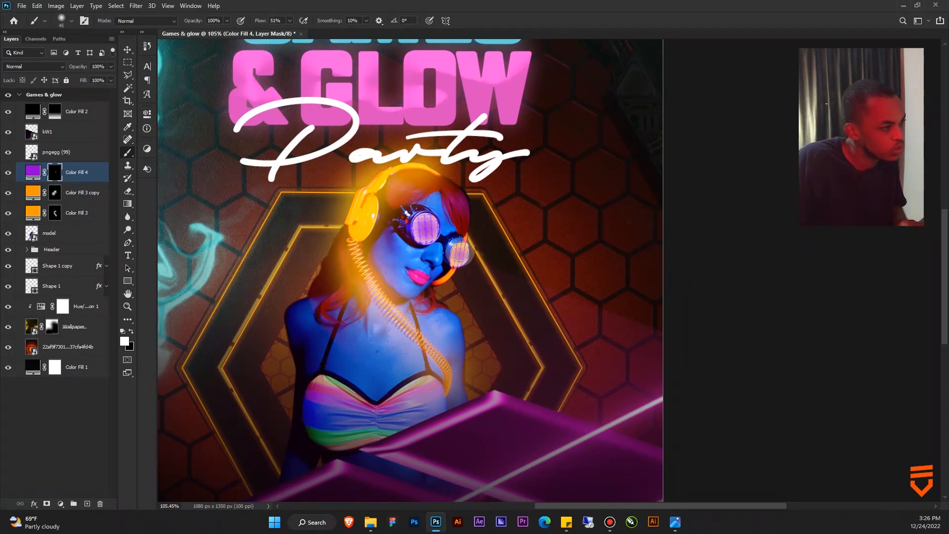
Duplicate the purple fill layer with a fully black mask and paint white on it over the larger goggle lens with a 250 px soft brush.
alt+scroll(464, 219, down, 3)
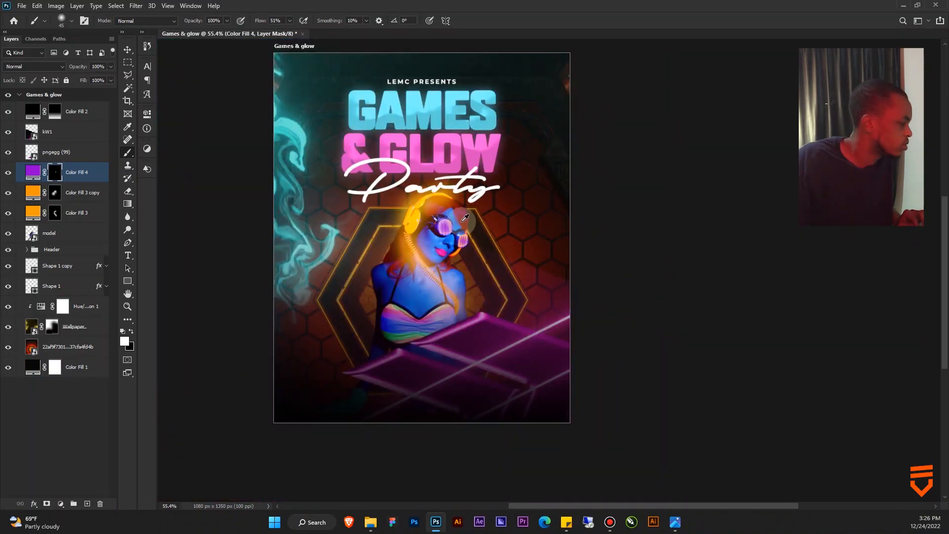
alt+scroll(464, 218, up, 2)
scroll(465, 218, up, 1)
scroll(469, 222, down, 3)
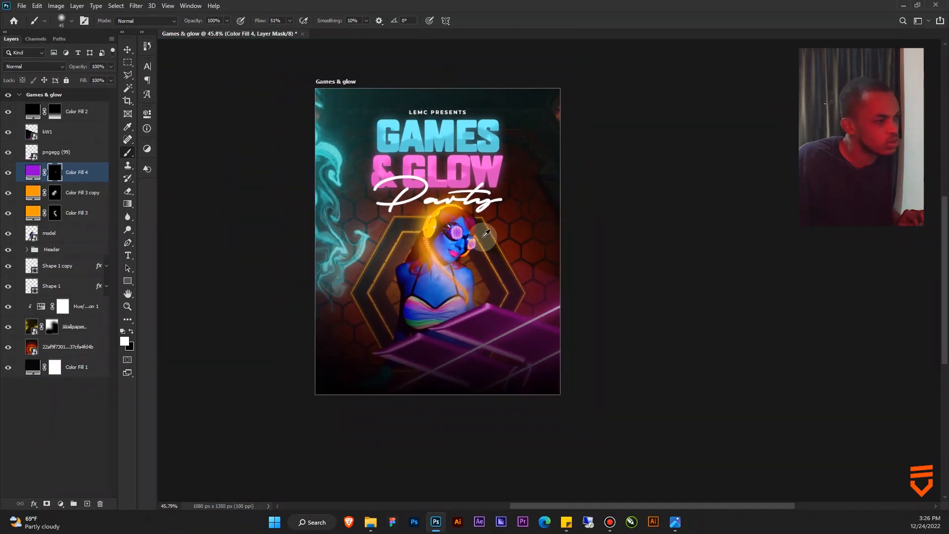
scroll(486, 233, up, 3)
alt+scroll(486, 233, up, 1)
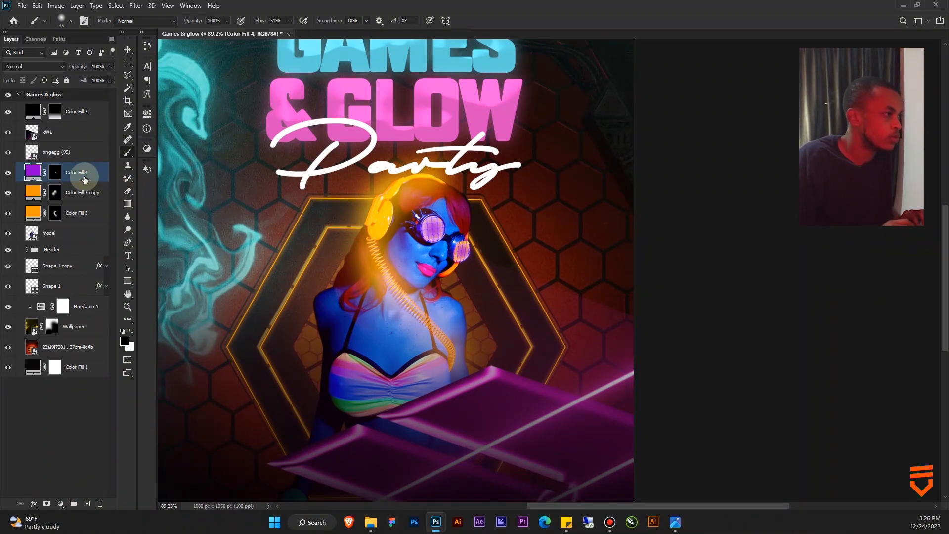
key(ctrl+j)
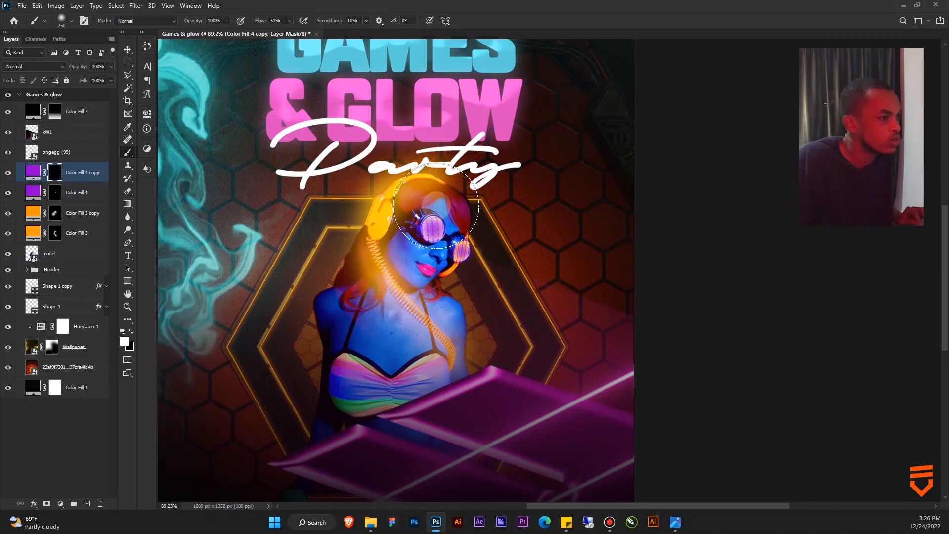
click(430, 226)
click(427, 225)
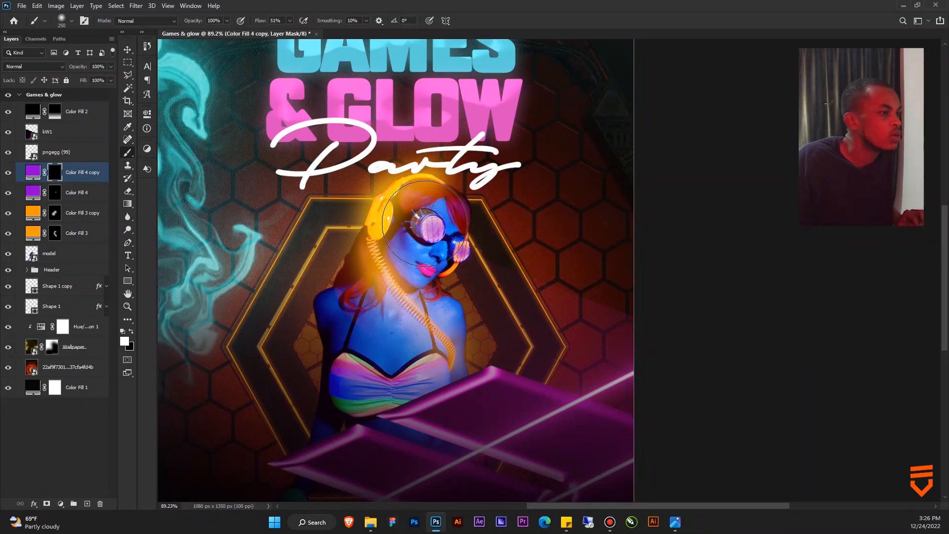
Set the purple copy's blend mode to Screen and paint its mask white around the smaller goggle lens with a 175 px soft brush.
click(47, 67)
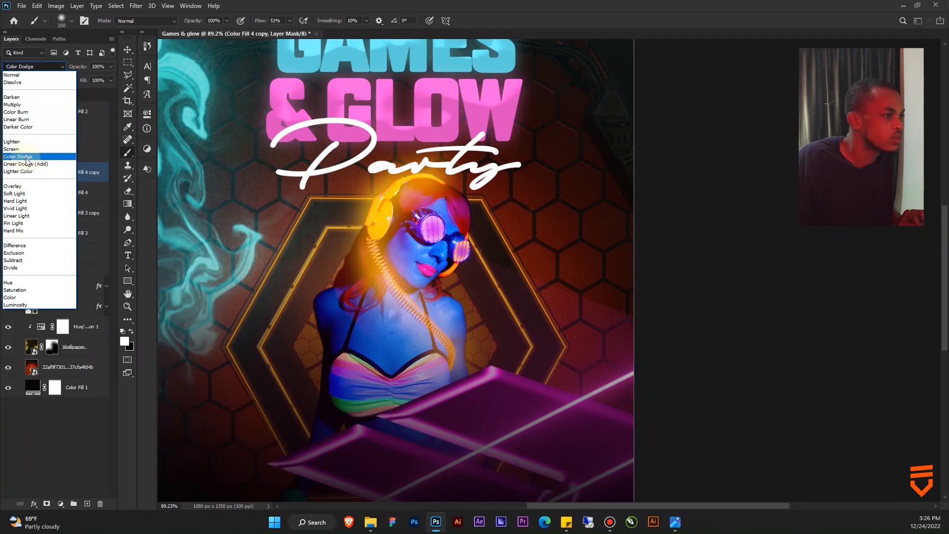
click(15, 149)
mouse_move(460, 254)
mouse_down()
mouse_move(482, 250)
mouse_move(471, 257)
mouse_up()
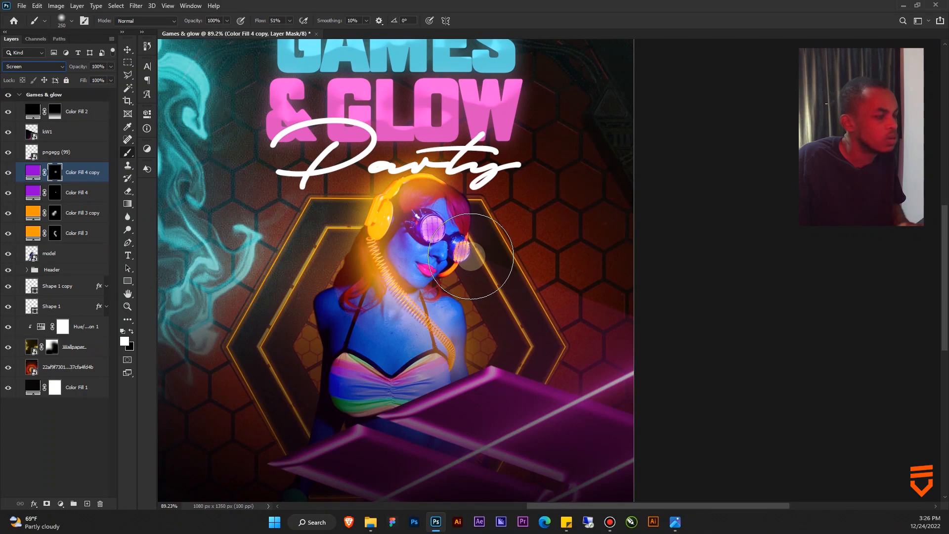
key(bracketleft)
key(bracketleft)
key(bracketleft)
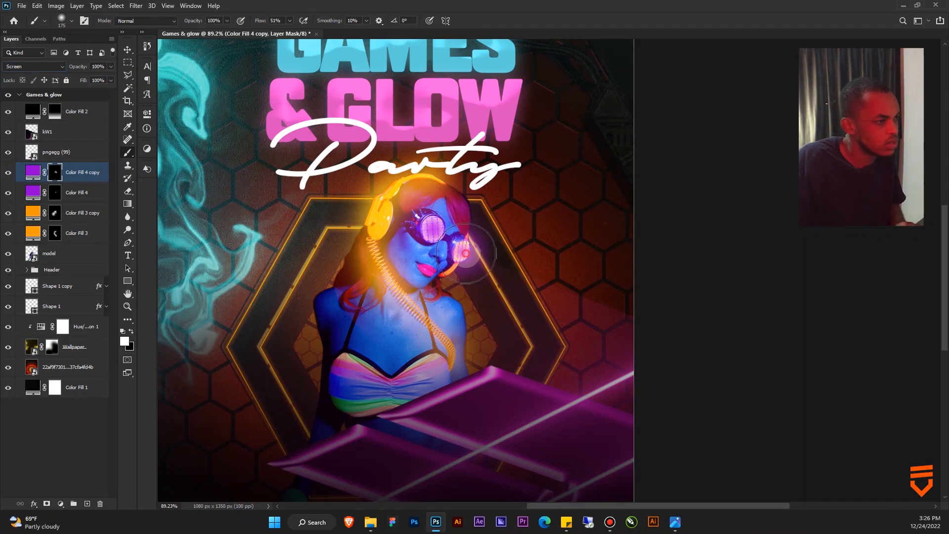
click(465, 253)
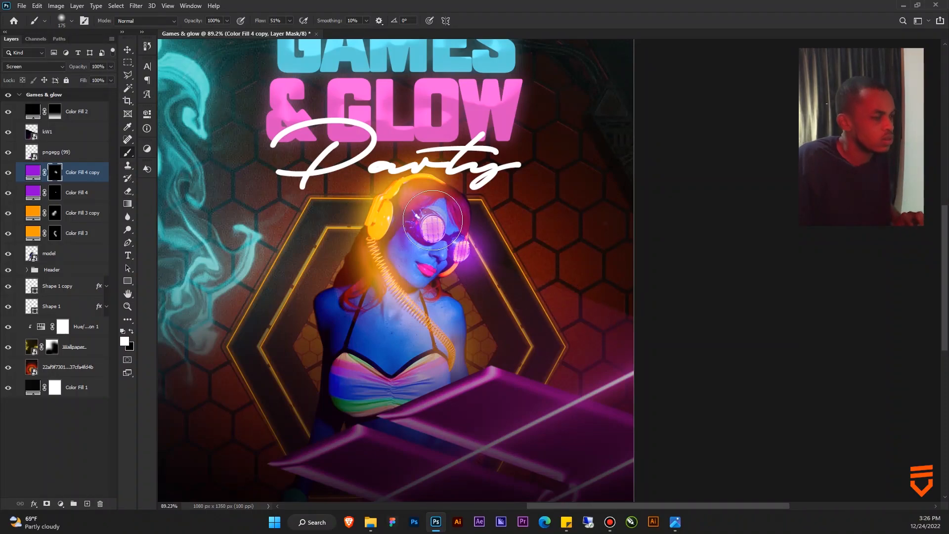
scroll(489, 269, down, 5)
scroll(493, 269, up, 5)
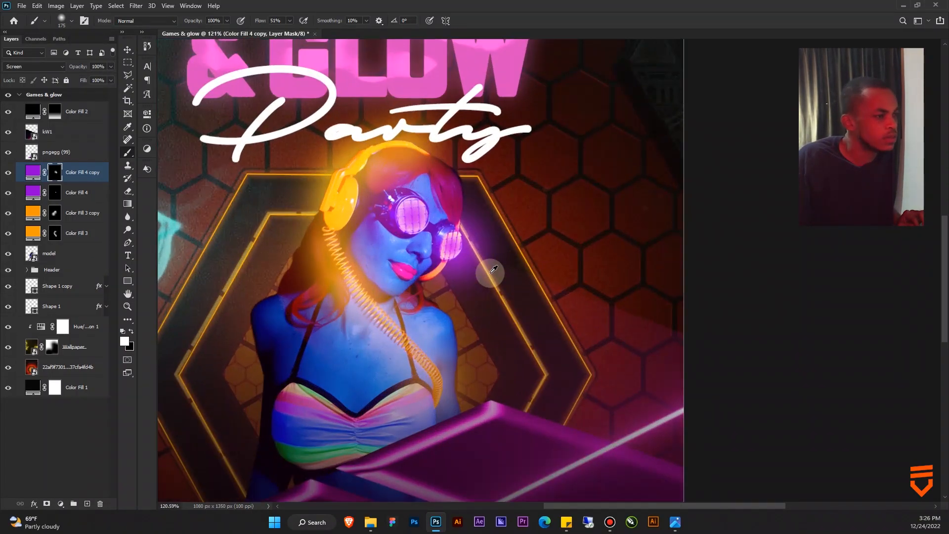
scroll(493, 270, up, 2)
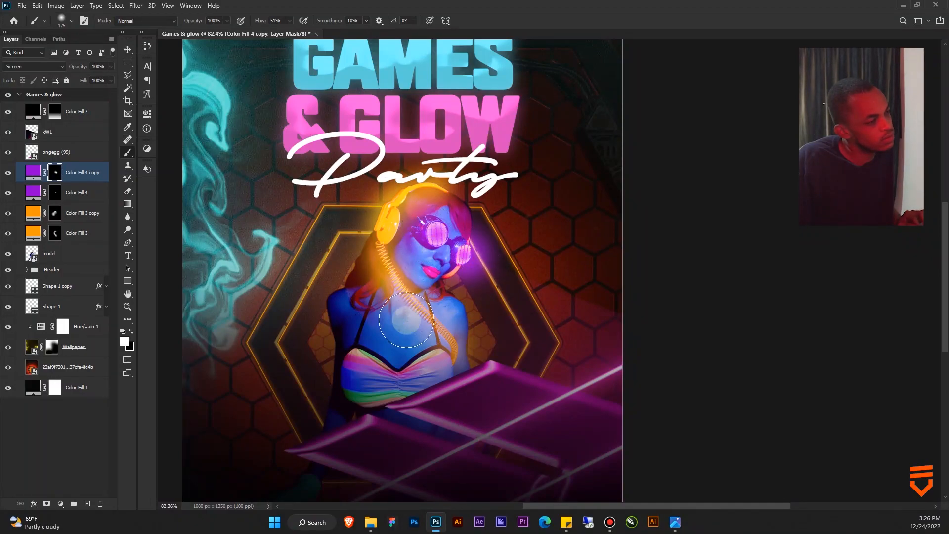
Compare the flyer with and without the purple goggle glow, checking it close up and as a whole.
click(8, 172)
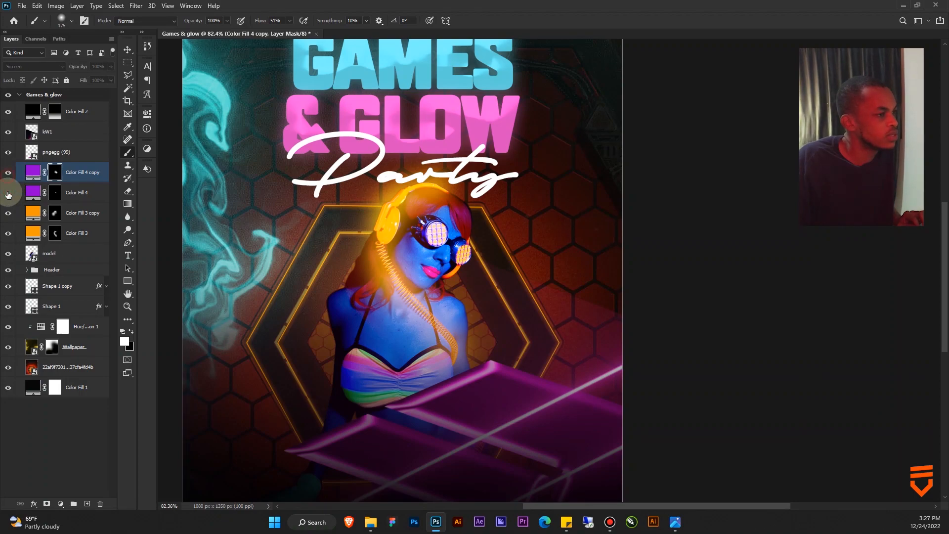
click(7, 193)
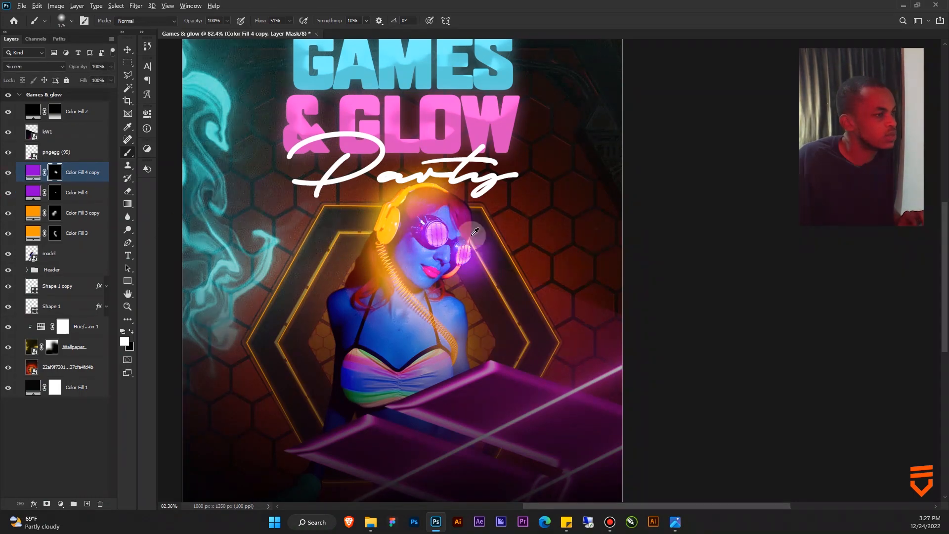
scroll(532, 253, down, 3)
scroll(535, 251, up, 1)
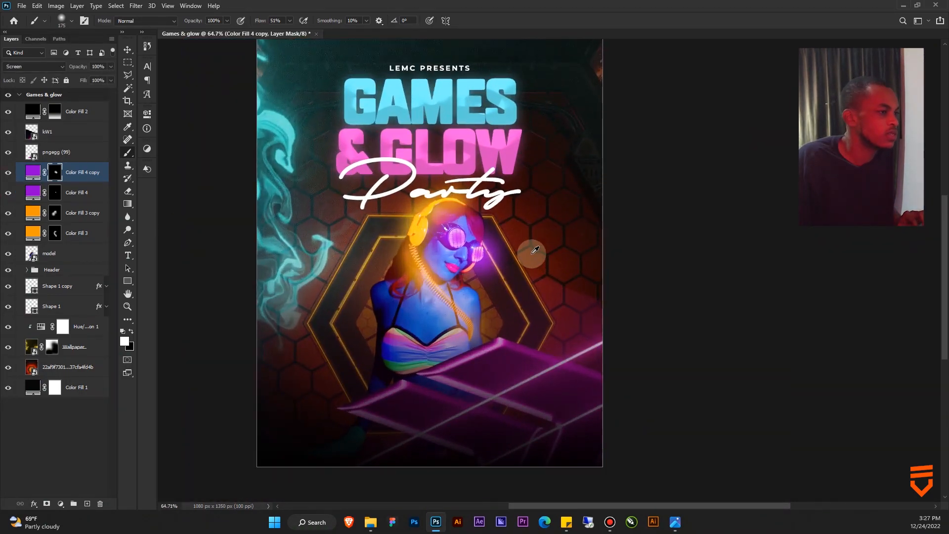
scroll(535, 250, down, 3)
scroll(527, 257, up, 3)
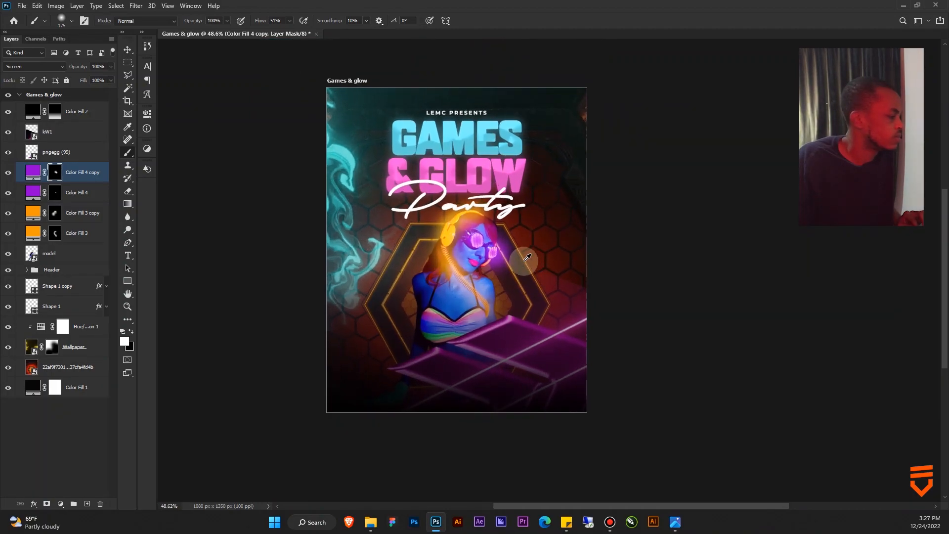
scroll(506, 261, up, 1)
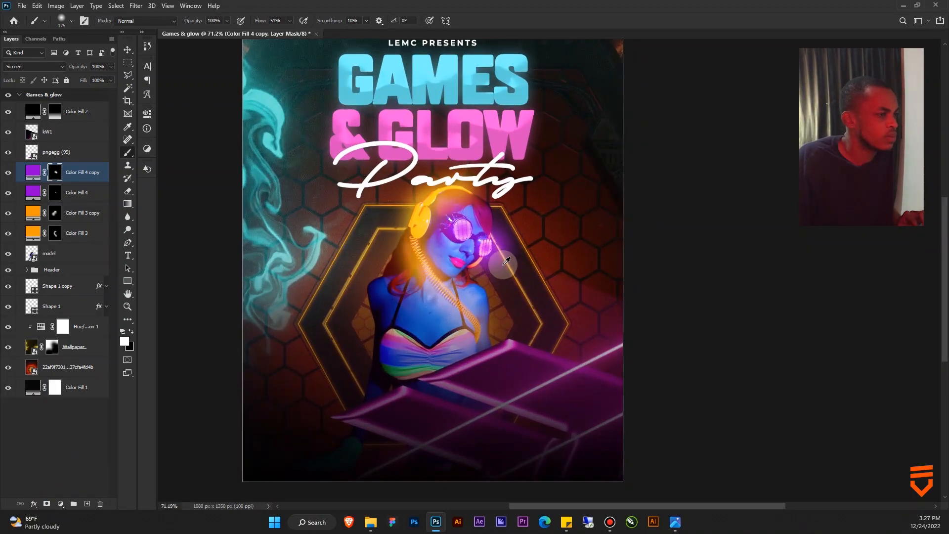
scroll(506, 261, down, 1)
scroll(506, 261, up, 1)
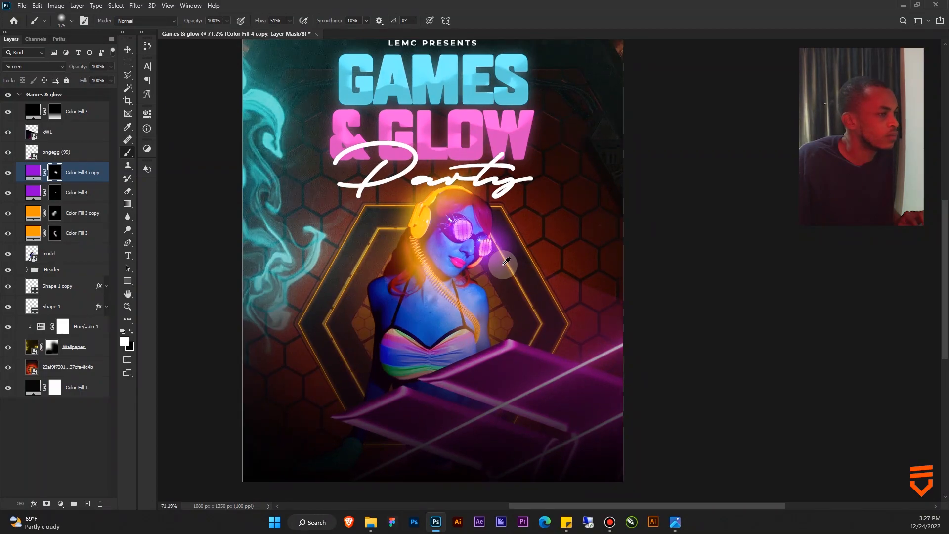
scroll(505, 249, down, 1)
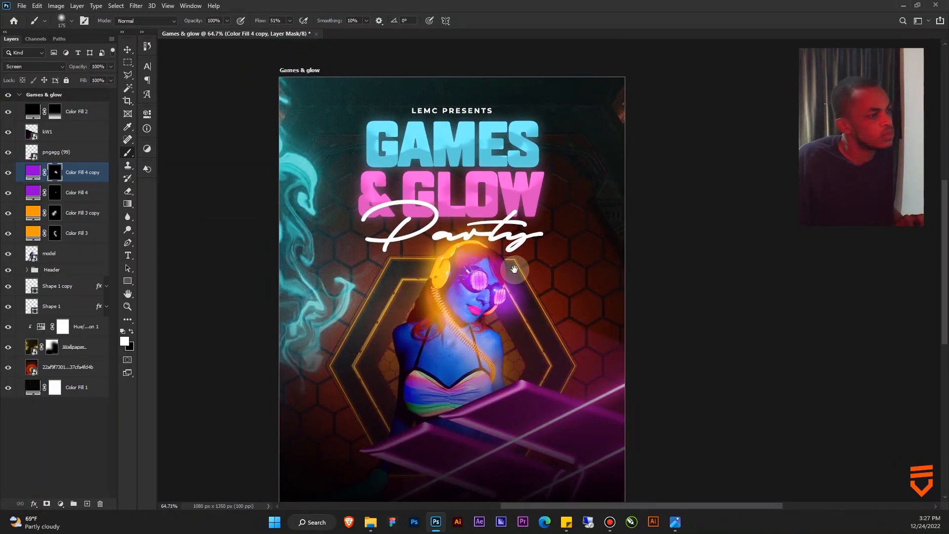
scroll(505, 247, down, 3)
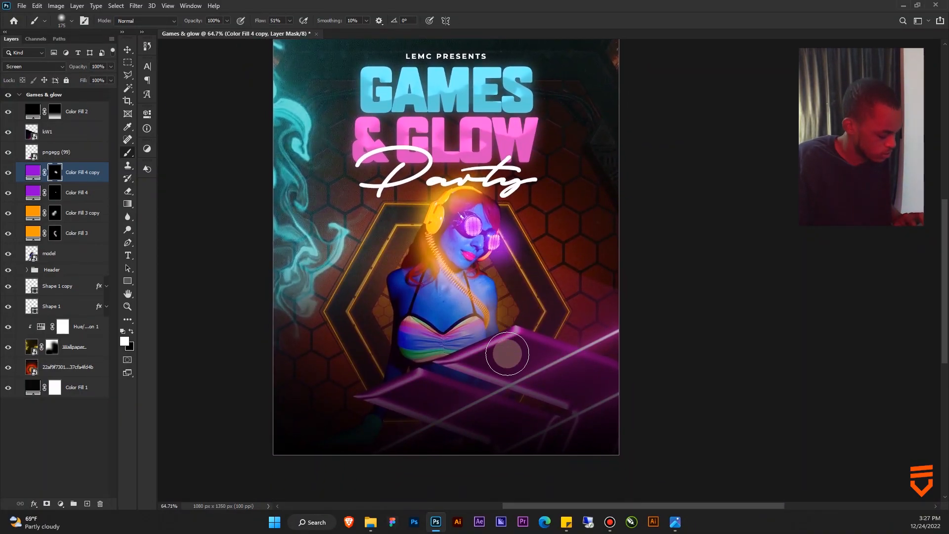
key(v)
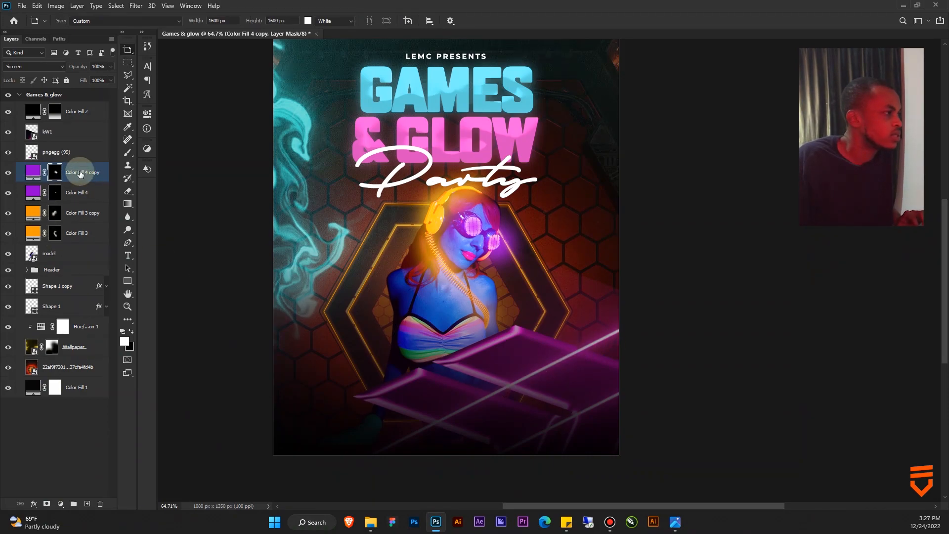
key(v)
drag(389, 185, 390, 215)
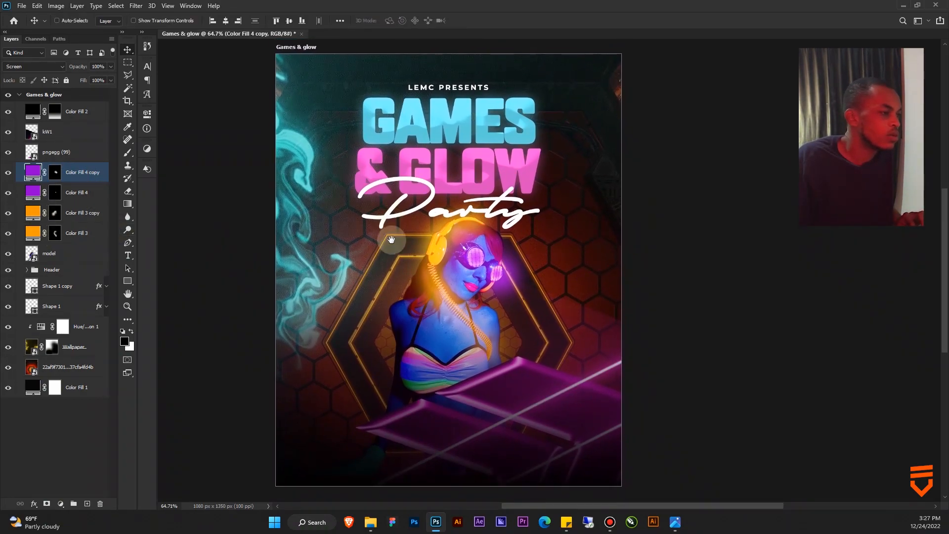
scroll(416, 275, up, 2)
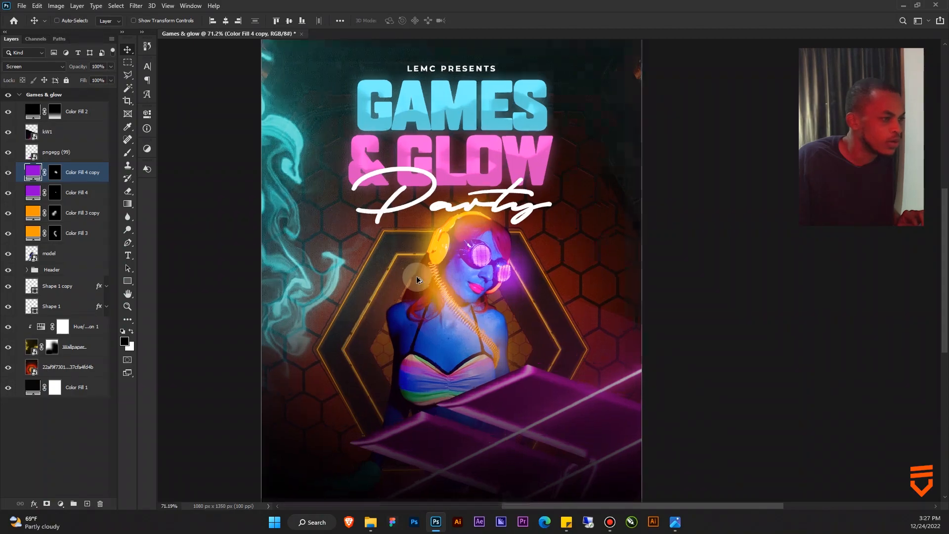
Paint white on the duplicated orange fill's mask over the hexagon frame on both sides of the model, with brush opacity 67%.
click(59, 220)
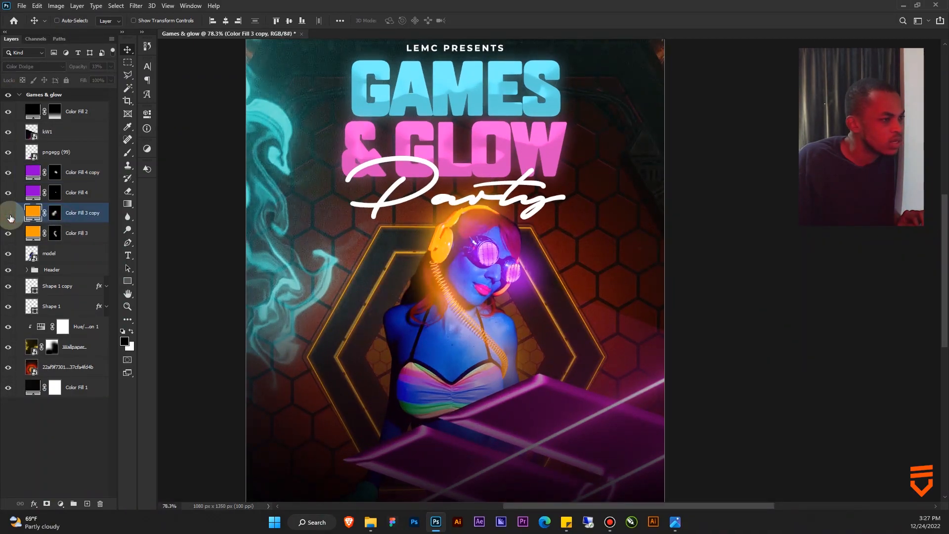
click(11, 218)
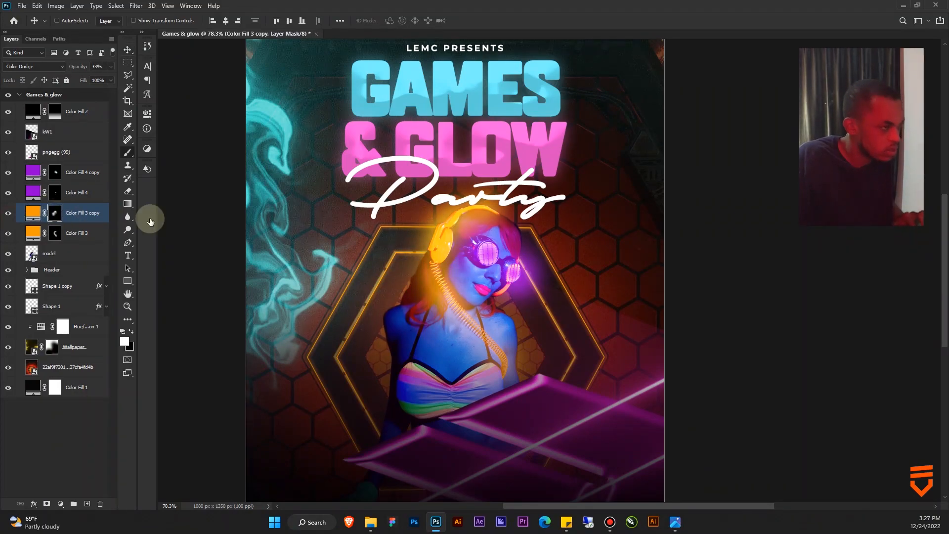
key(b)
drag(197, 25, 183, 19)
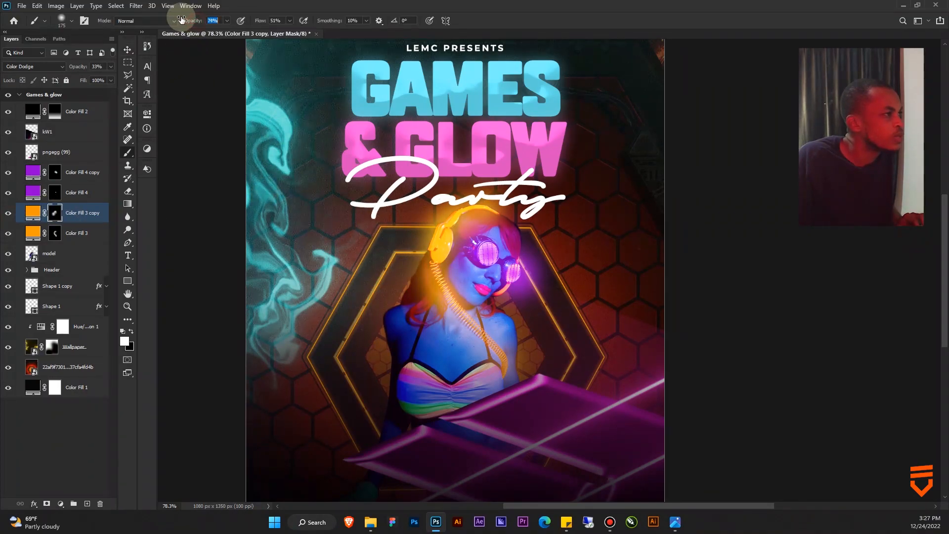
mouse_move(408, 223)
mouse_down()
mouse_move(379, 232)
mouse_move(318, 349)
mouse_move(348, 355)
mouse_move(369, 291)
mouse_move(361, 306)
mouse_move(353, 329)
mouse_move(417, 247)
mouse_up()
mouse_move(539, 234)
mouse_down()
mouse_move(559, 290)
mouse_move(596, 346)
mouse_move(533, 307)
mouse_move(535, 296)
mouse_move(567, 347)
mouse_move(525, 282)
mouse_up()
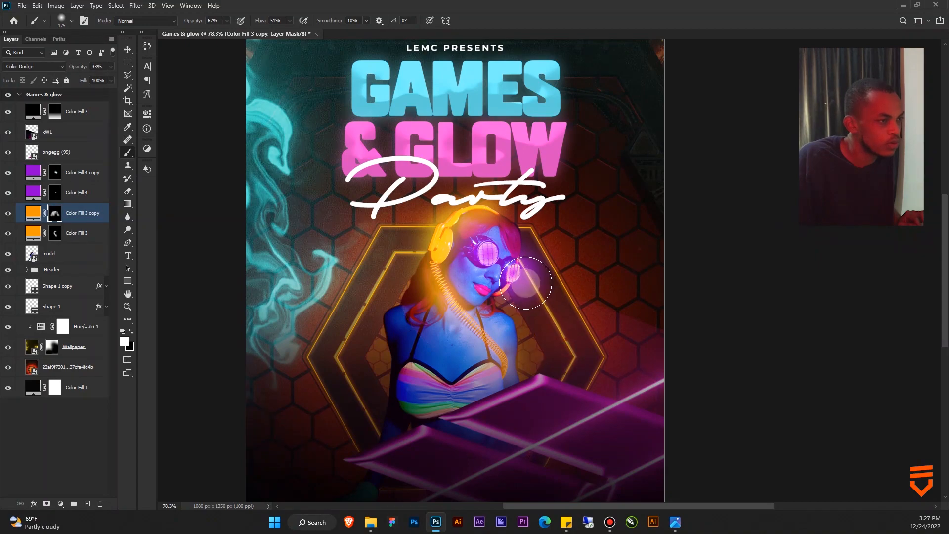
Examine the extended orange glow around the model up close and across the whole flyer.
scroll(486, 300, down, 5)
scroll(529, 311, up, 4)
mouse_move(478, 309)
mouse_down()
mouse_move(485, 314)
mouse_move(482, 305)
mouse_up()
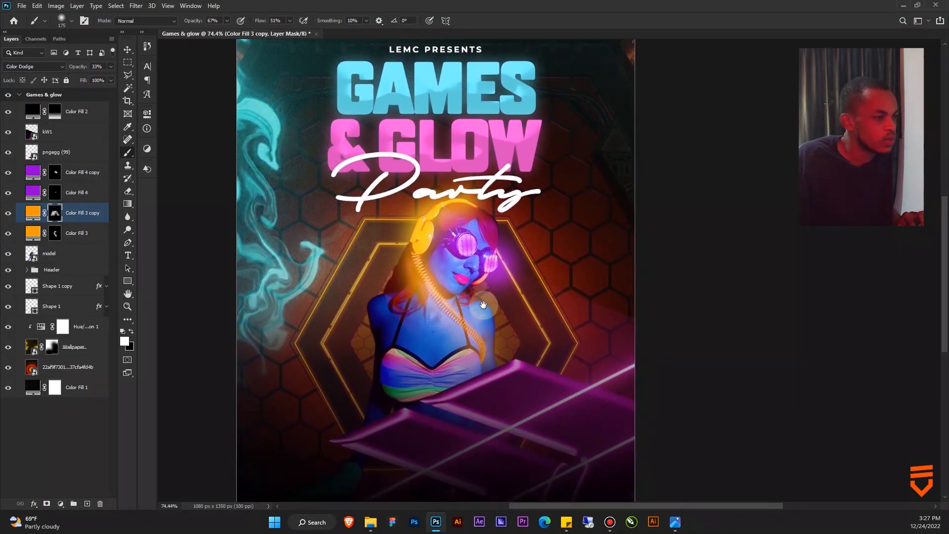
scroll(483, 304, down, 4)
scroll(510, 285, up, 3)
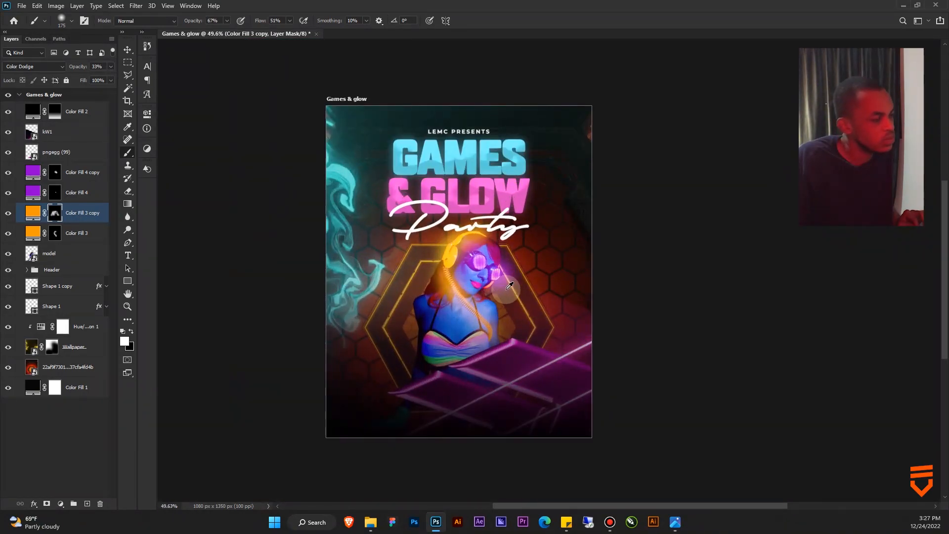
scroll(509, 285, down, 1)
scroll(509, 286, up, 1)
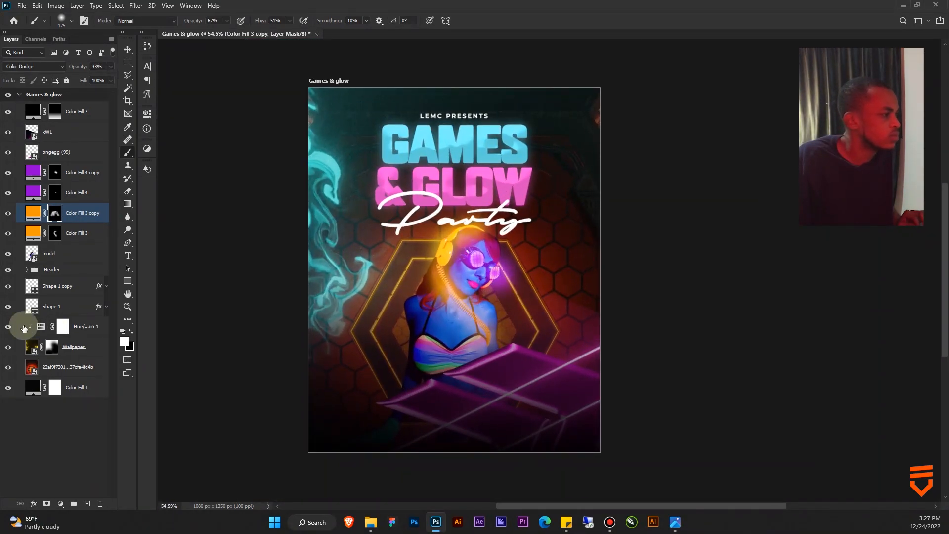
Add a bright blue solid color fill layer directly above the Color Fill 2 layer.
click(56, 115)
key(g)
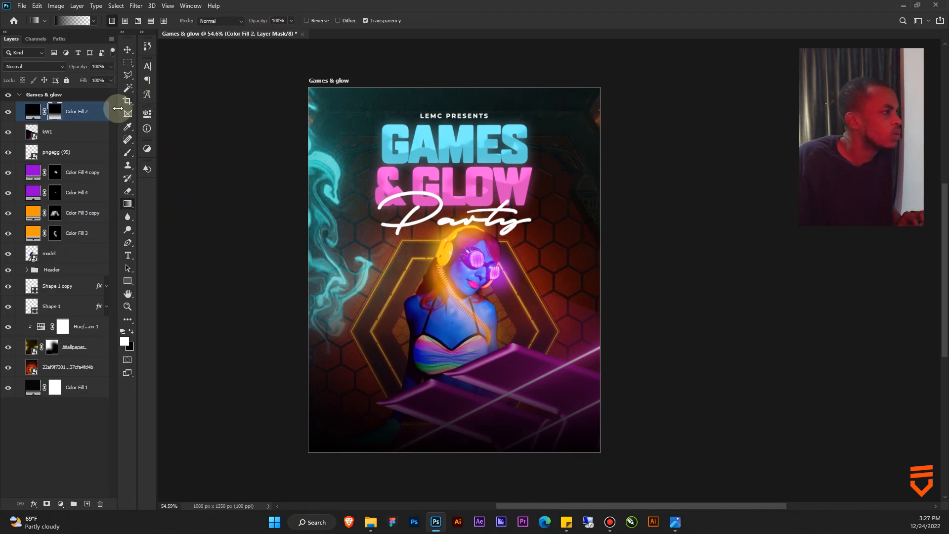
click(82, 118)
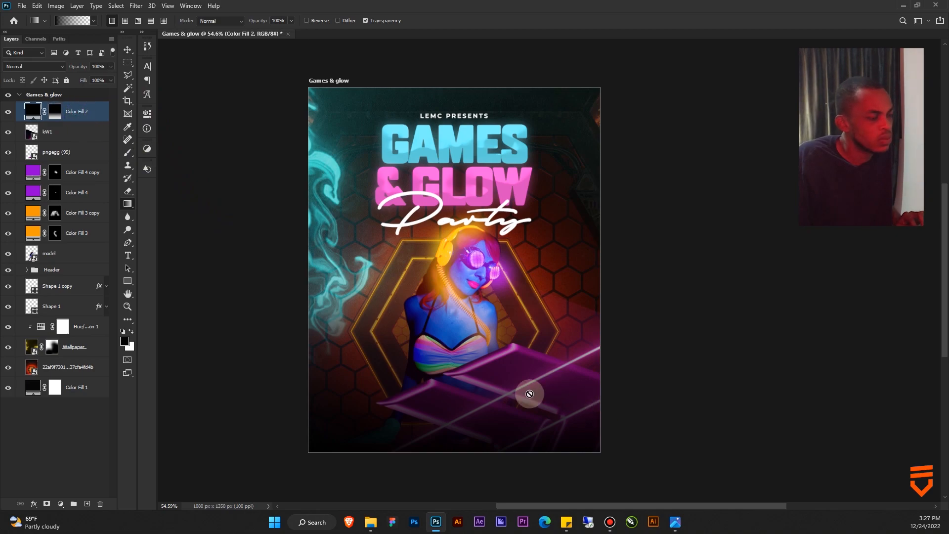
key(v)
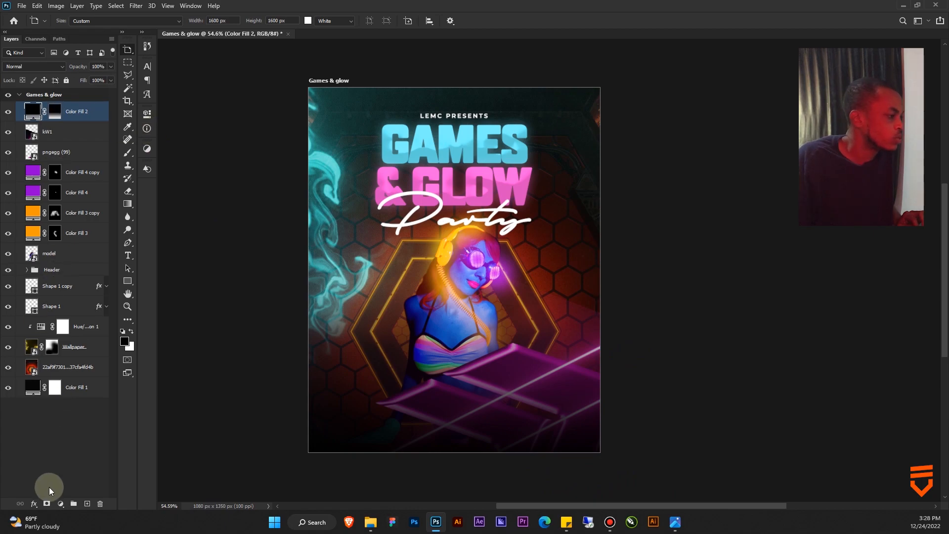
click(60, 504)
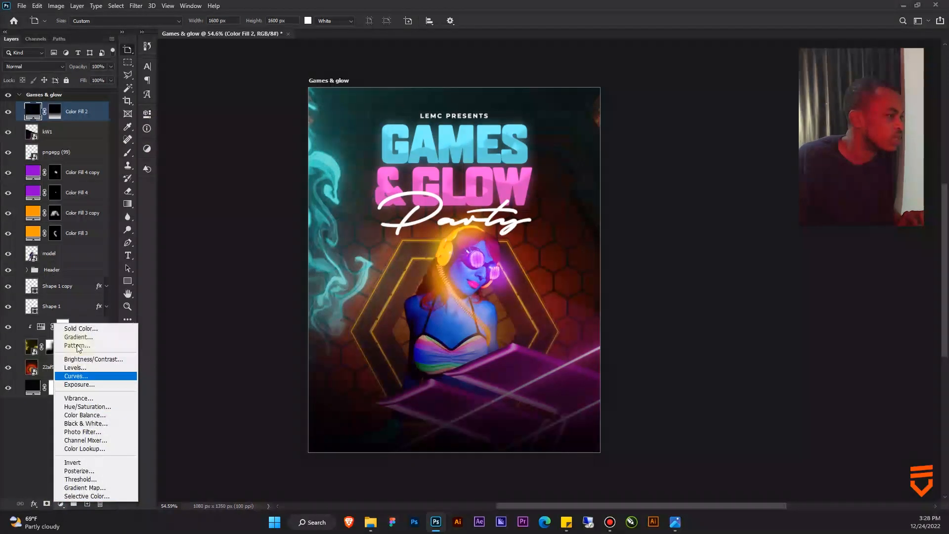
click(74, 328)
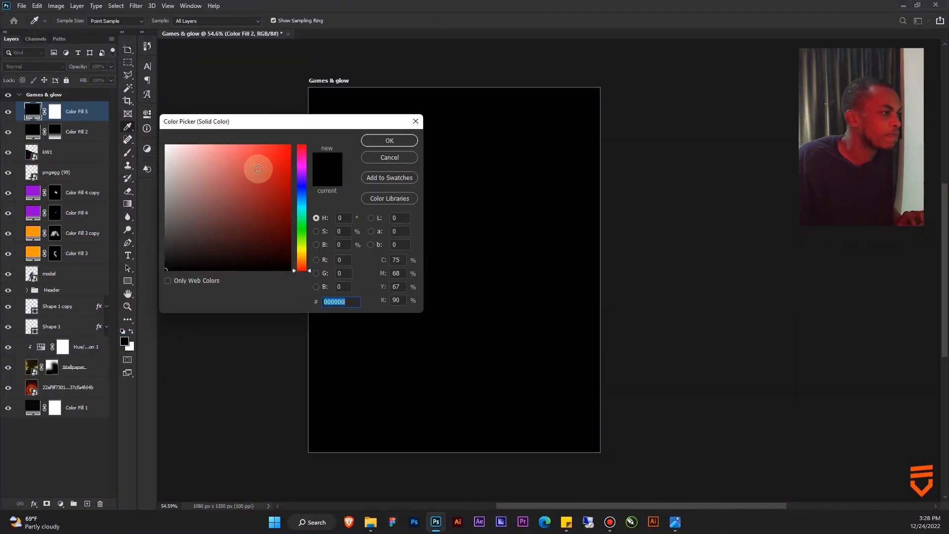
drag(257, 173, 313, 109)
drag(303, 209, 301, 205)
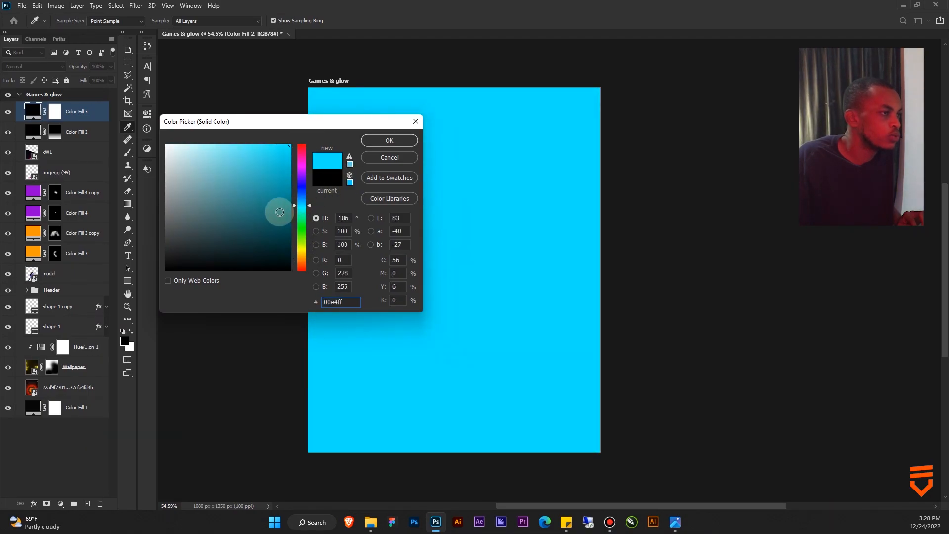
click(301, 197)
click(389, 140)
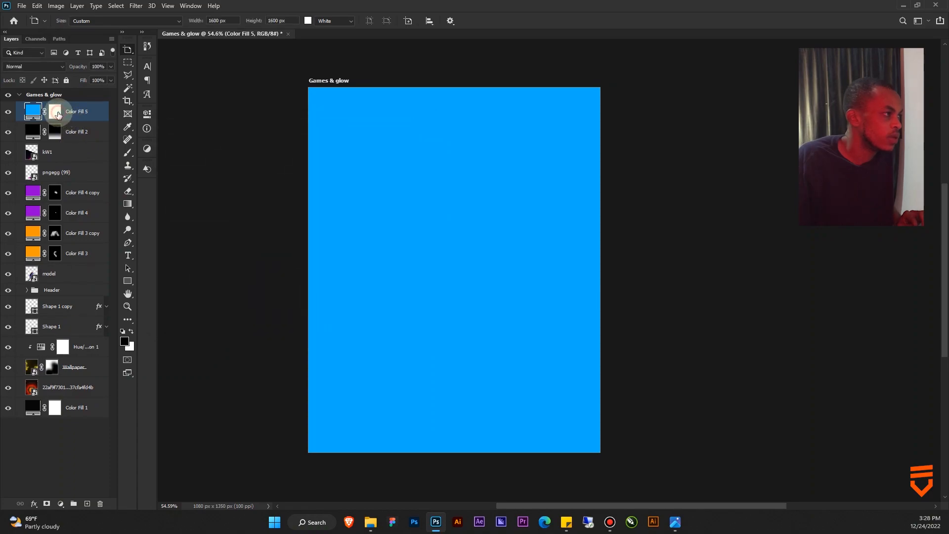
Invert the blue layer's mask to black and paint white over the flyer's left-side smoke with a 500 px brush at 100% opacity, 56% flow.
click(57, 115)
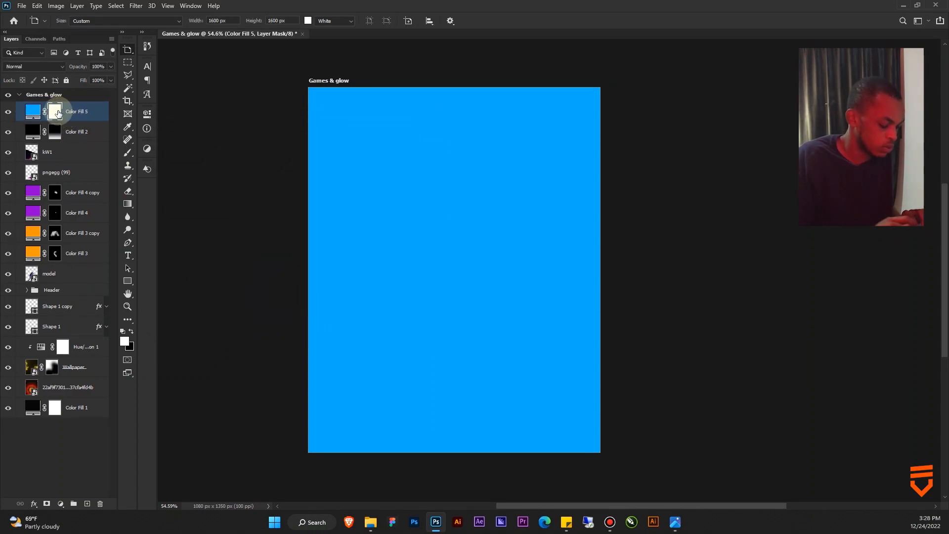
key(ctrl+i)
key(v)
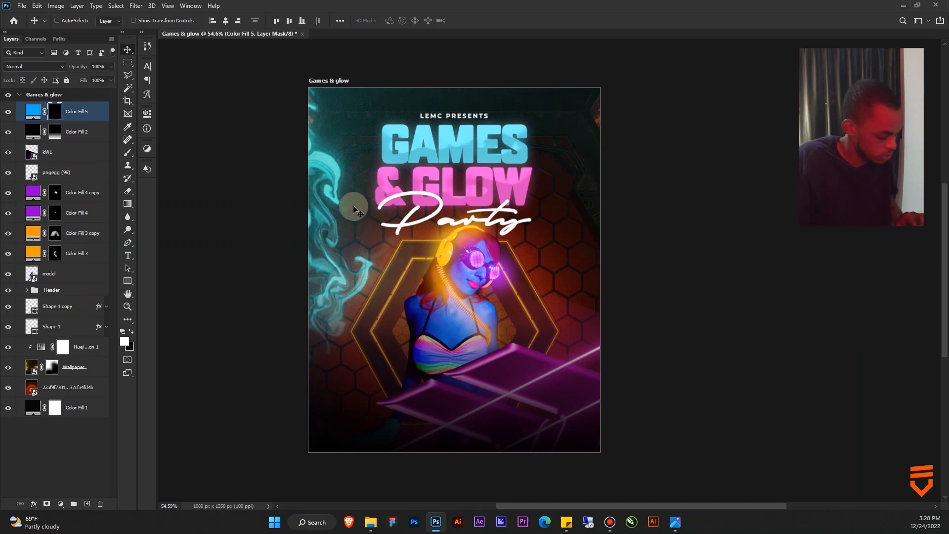
key(b)
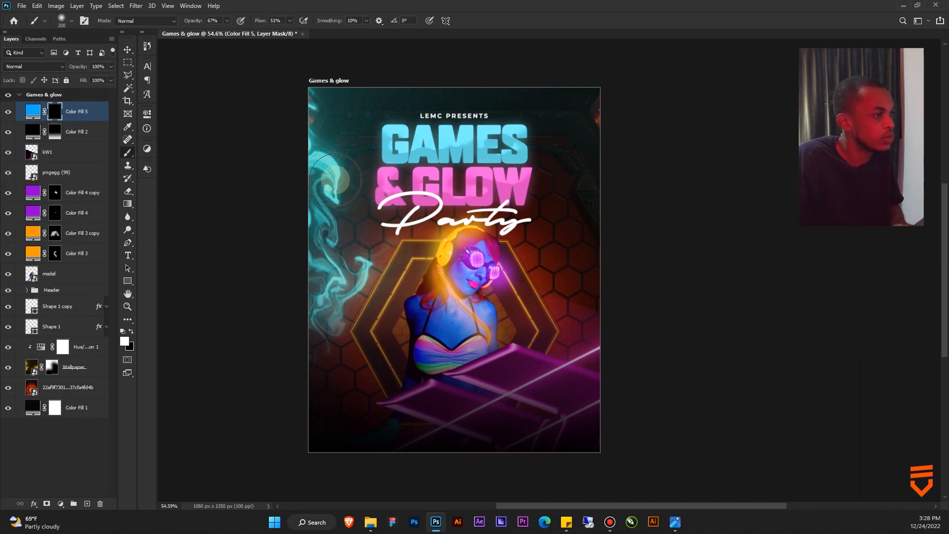
key(bracketright)
key(bracketright)
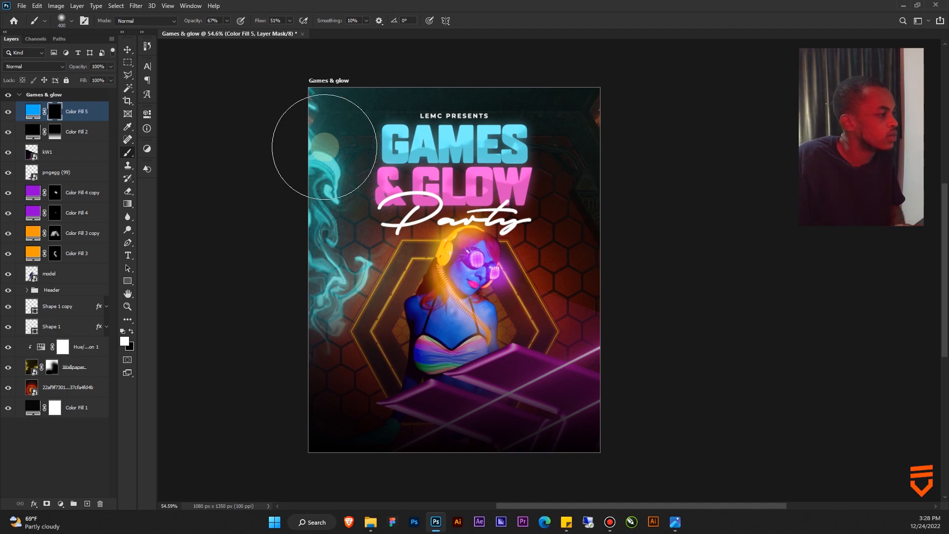
mouse_move(189, 21)
mouse_down()
mouse_move(388, 18)
mouse_move(264, 23)
mouse_up()
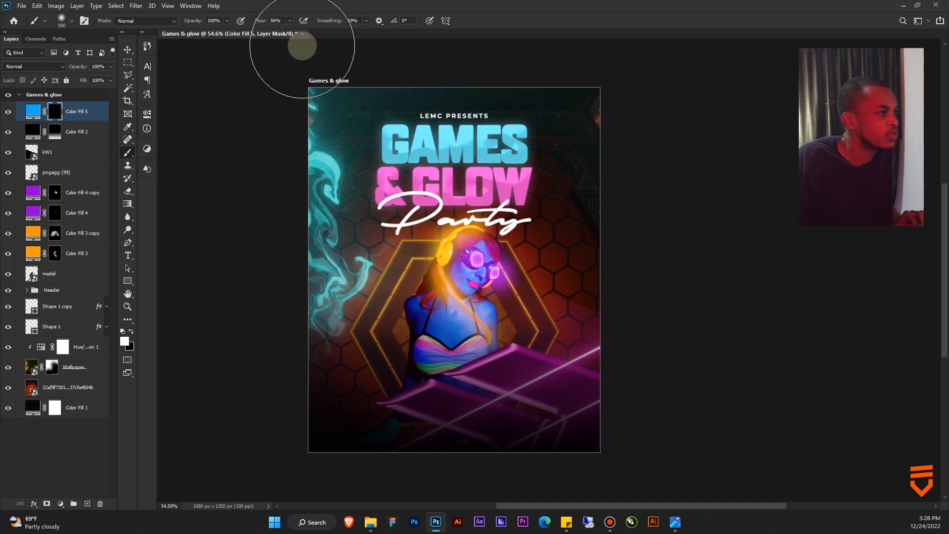
click(312, 108)
mouse_move(311, 108)
mouse_down()
mouse_move(318, 182)
mouse_move(297, 170)
mouse_move(297, 155)
mouse_move(326, 243)
mouse_move(326, 299)
mouse_move(340, 304)
mouse_move(338, 64)
mouse_move(318, 99)
mouse_up()
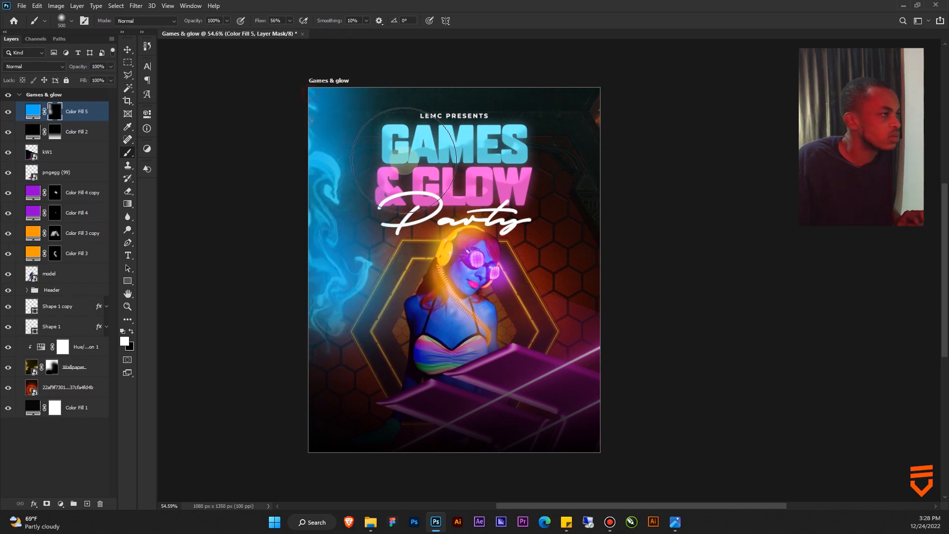
Set the blue Color Fill 5 layer to Color Dodge blending at 45% opacity.
click(48, 68)
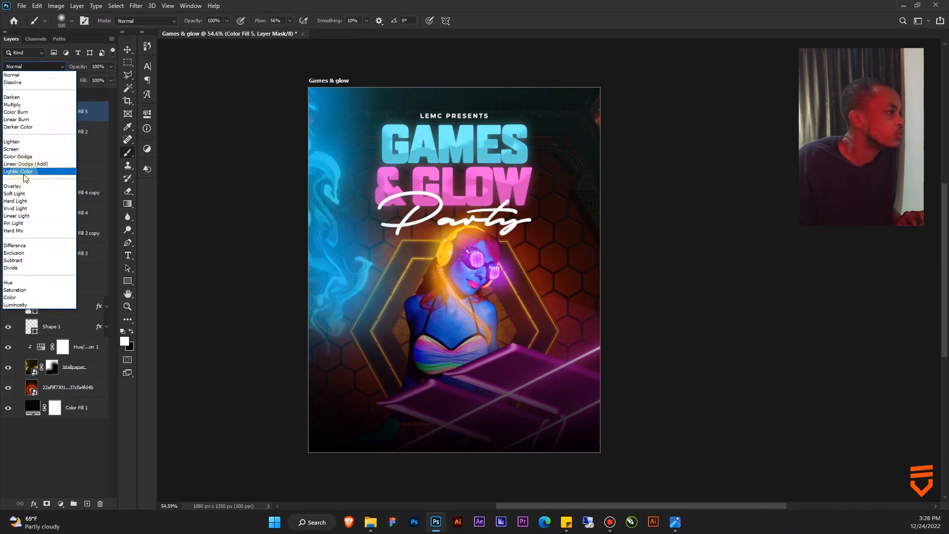
click(24, 148)
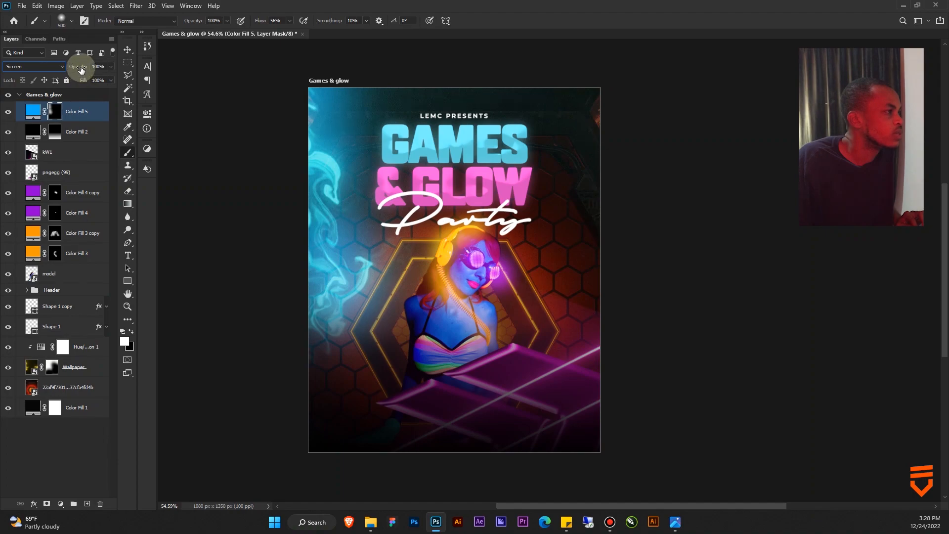
drag(82, 70, 54, 66)
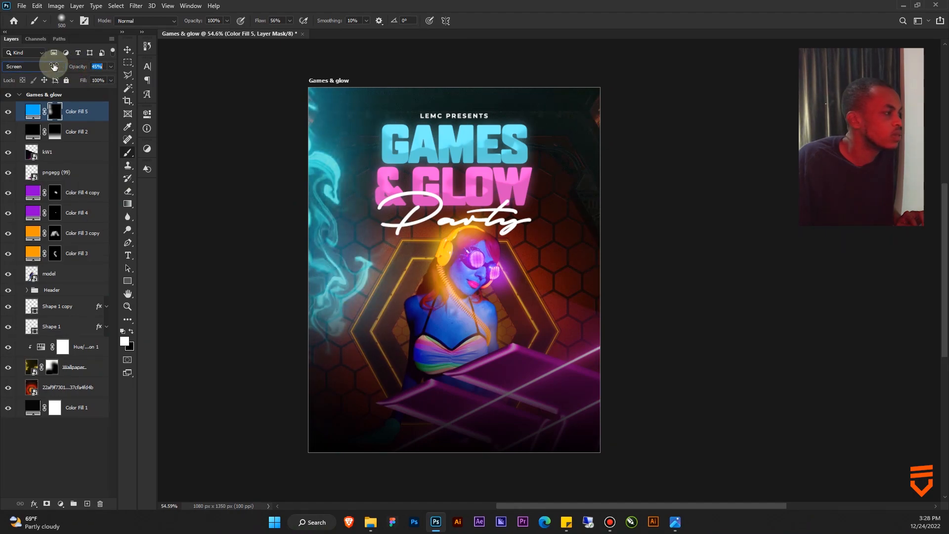
click(55, 67)
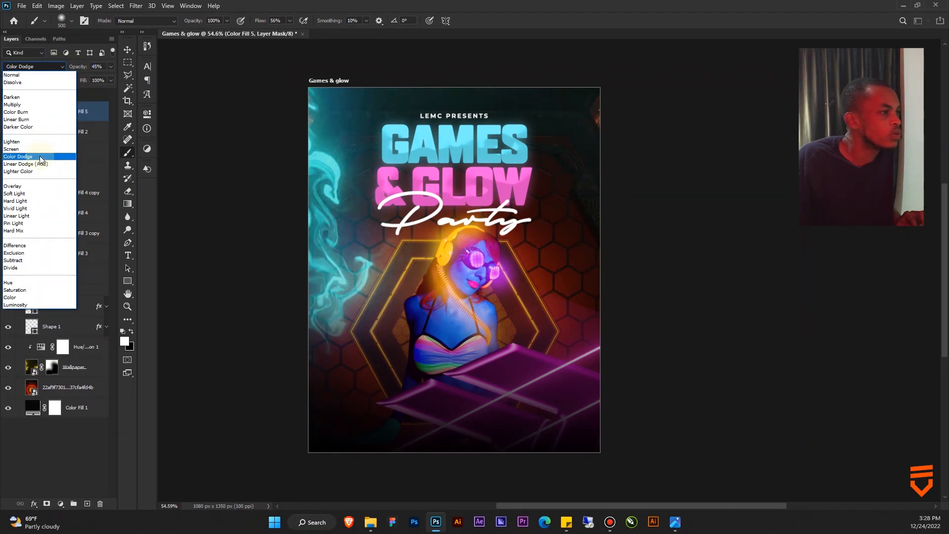
click(78, 149)
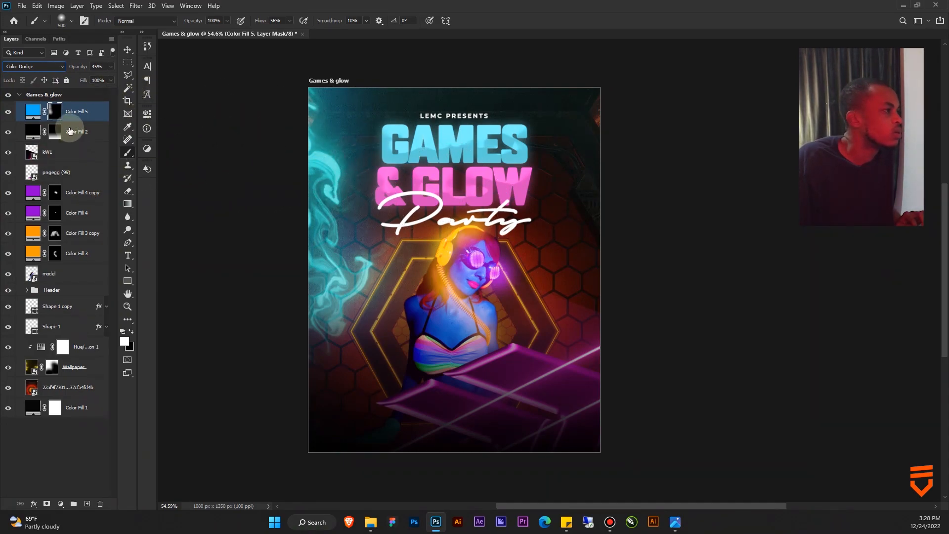
Rotate the smoke Wallpaper layer 9.13°, scale it to 104.46% and reposition it along the flyer's left side.
click(80, 136)
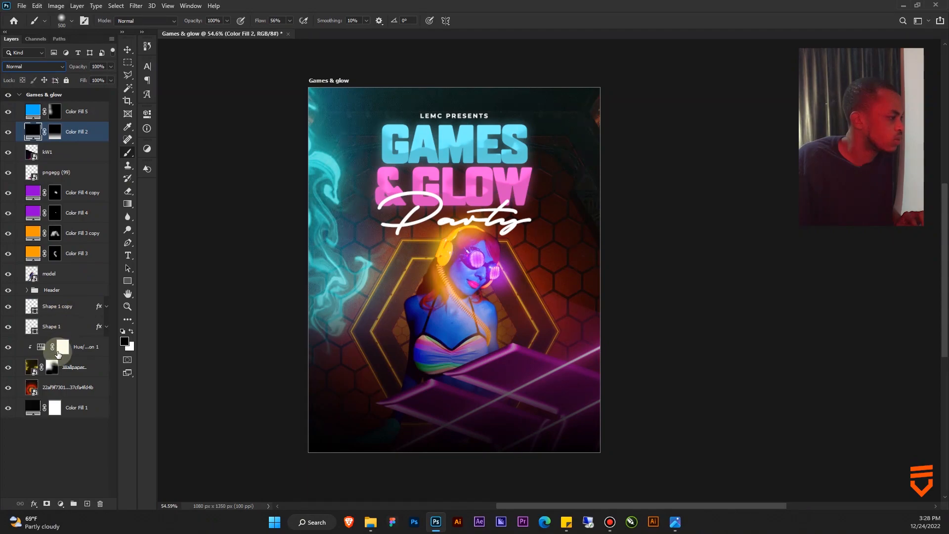
click(69, 368)
key(ctrl+t)
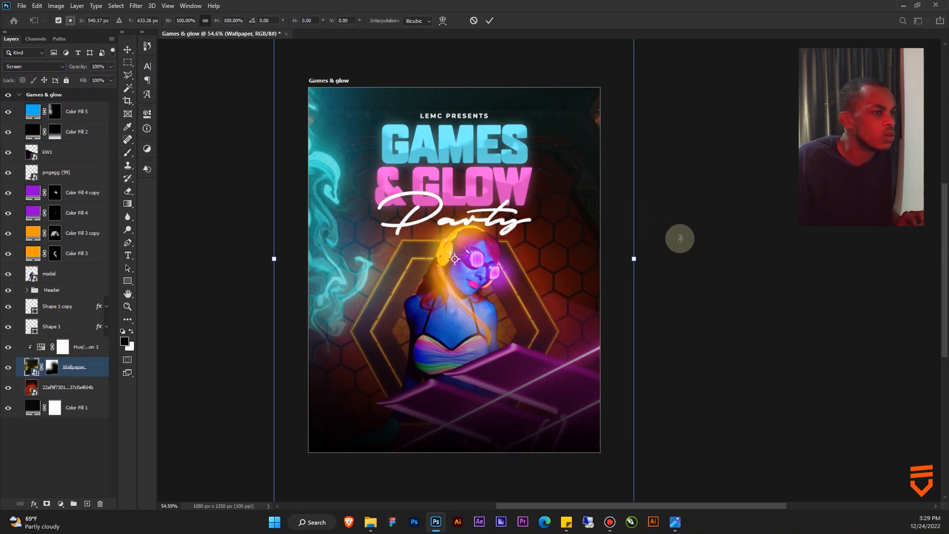
drag(667, 263, 670, 293)
drag(410, 153, 402, 152)
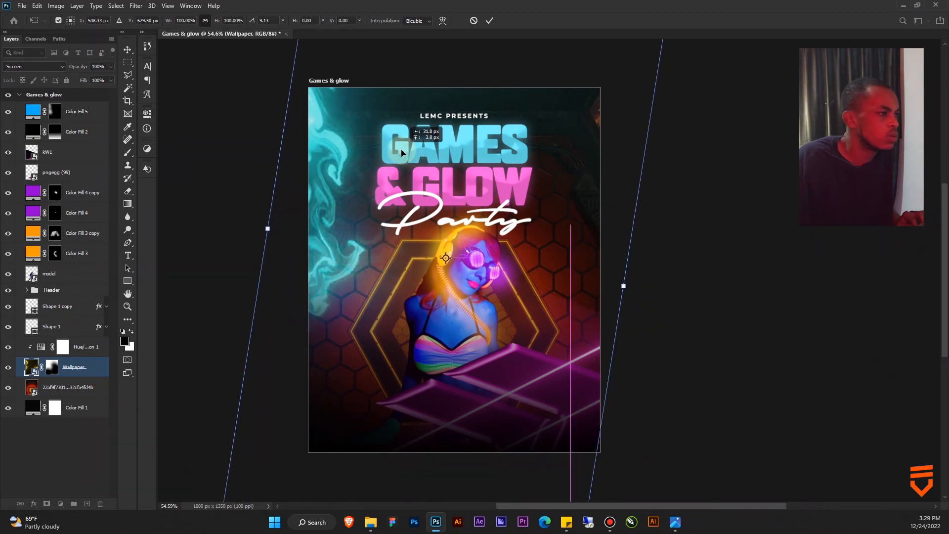
click(630, 276)
drag(627, 289, 642, 292)
key(Return)
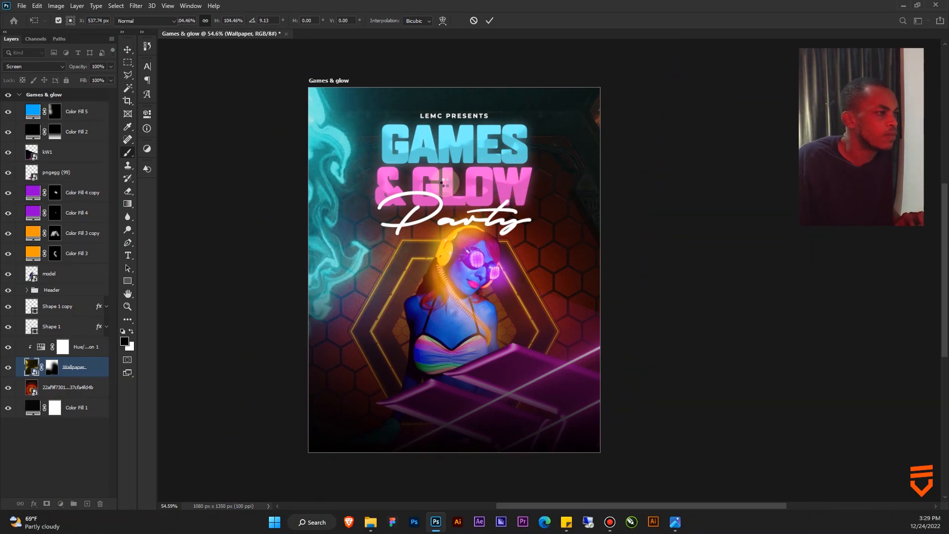
key(b)
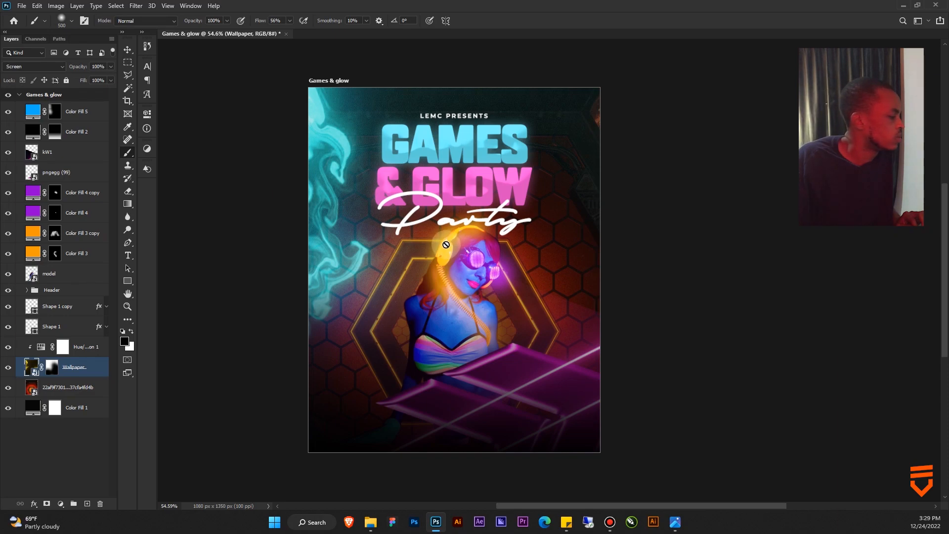
Duplicate the Color Fill 5 layer, recolor the copy bright magenta and make its mask black for painting.
scroll(524, 286, down, 2)
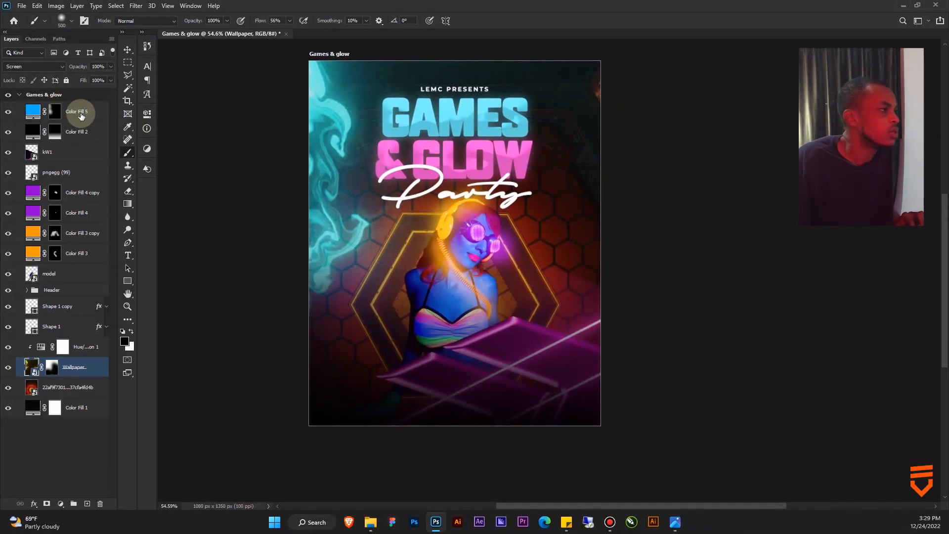
click(82, 116)
key(ctrl+j)
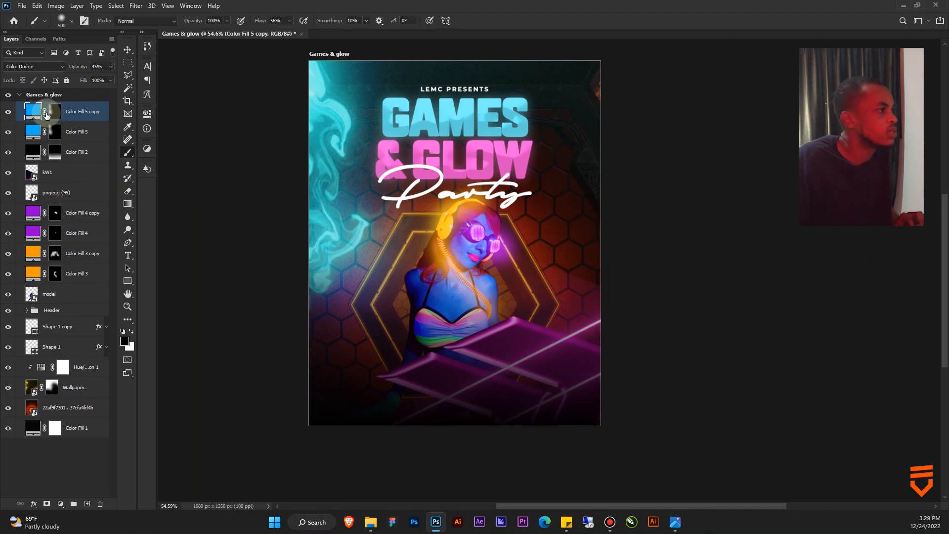
double_click(32, 111)
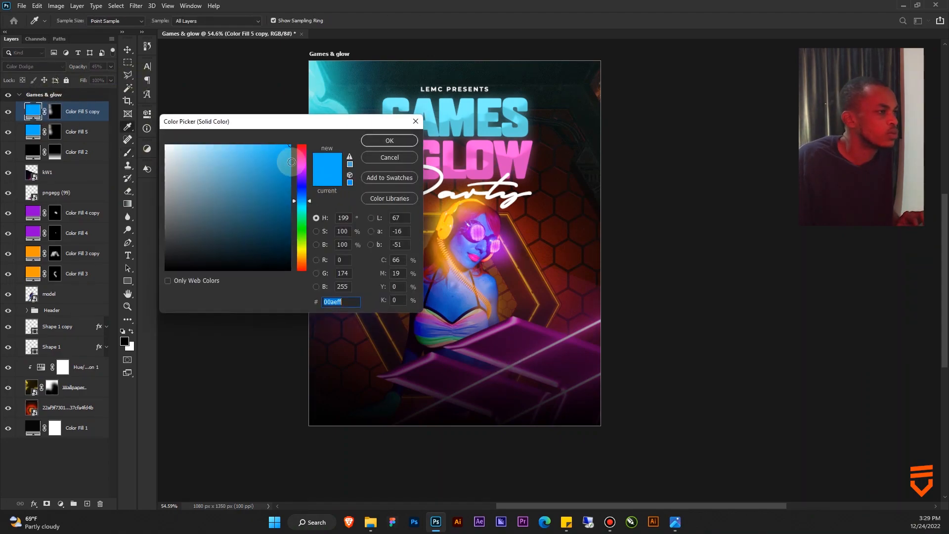
click(374, 145)
key(b)
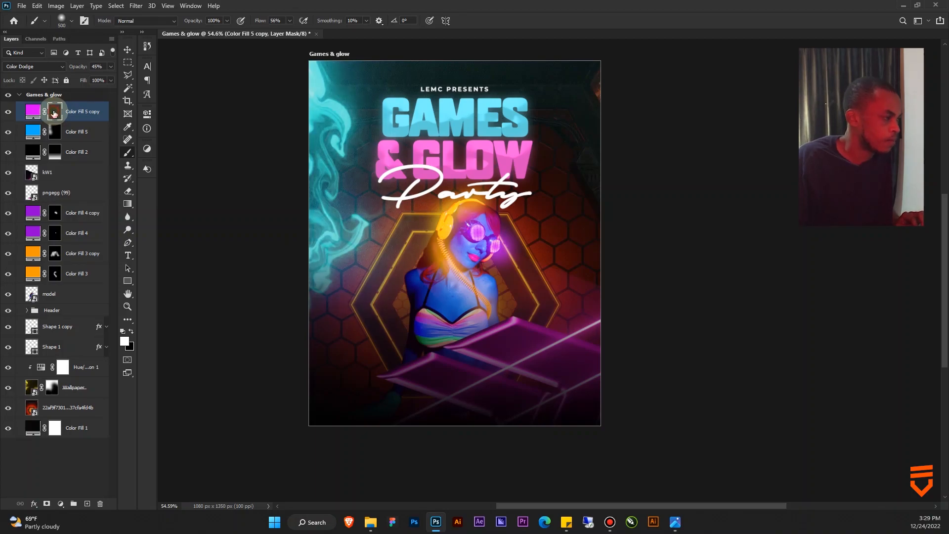
Paint white on the magenta layer's mask over the purple neon panels, and set the 300 px brush to 85% opacity, 34% flow.
click(589, 341)
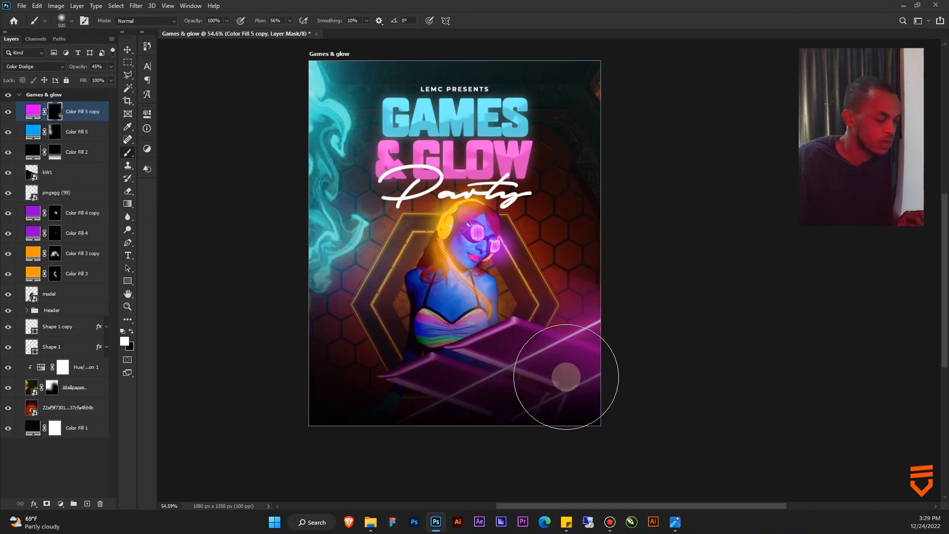
key(bracketleft)
key(bracketleft)
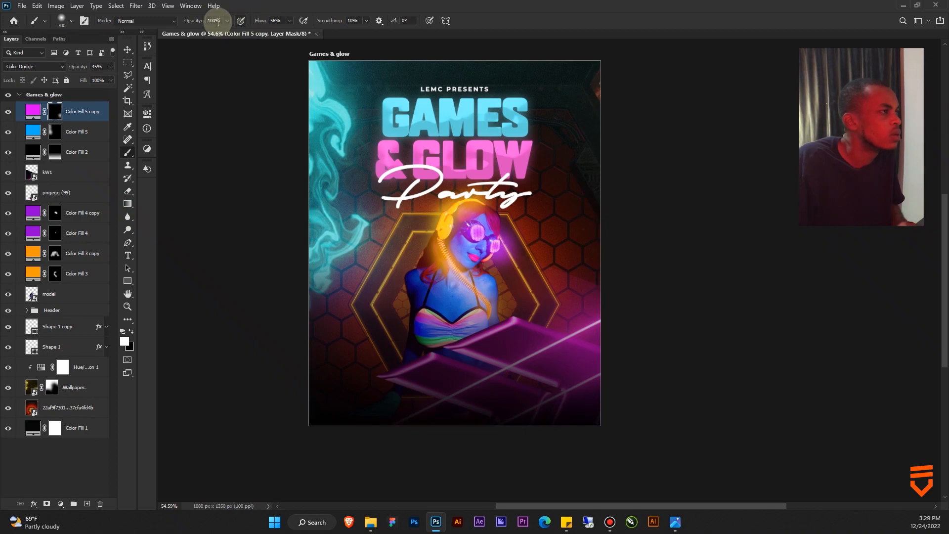
drag(188, 22, 189, 21)
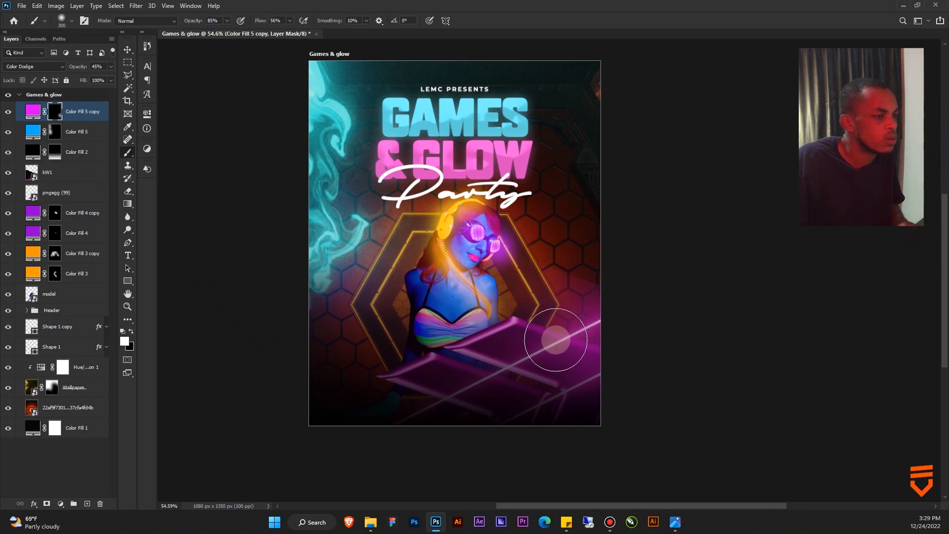
mouse_move(430, 402)
mouse_down()
mouse_move(393, 412)
mouse_move(477, 396)
mouse_up()
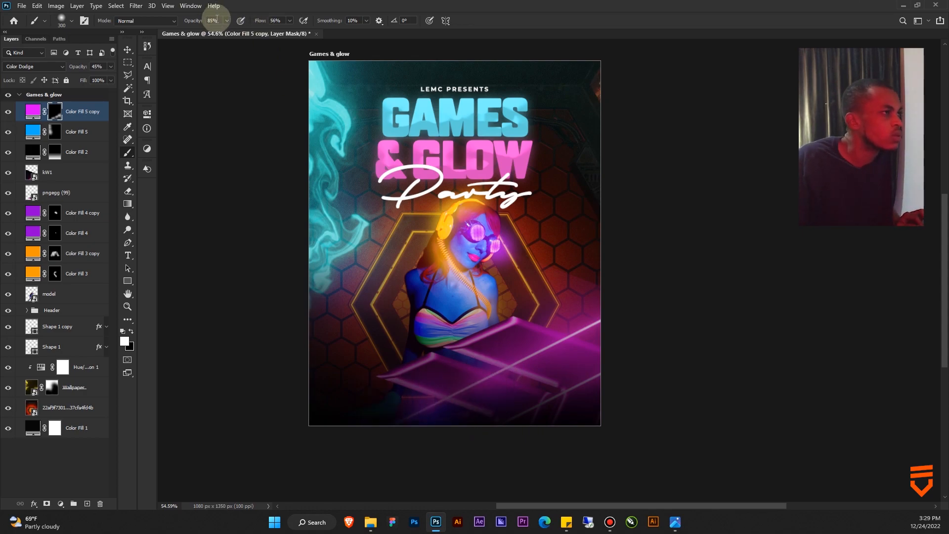
key(ctrl+z)
drag(250, 23, 248, 22)
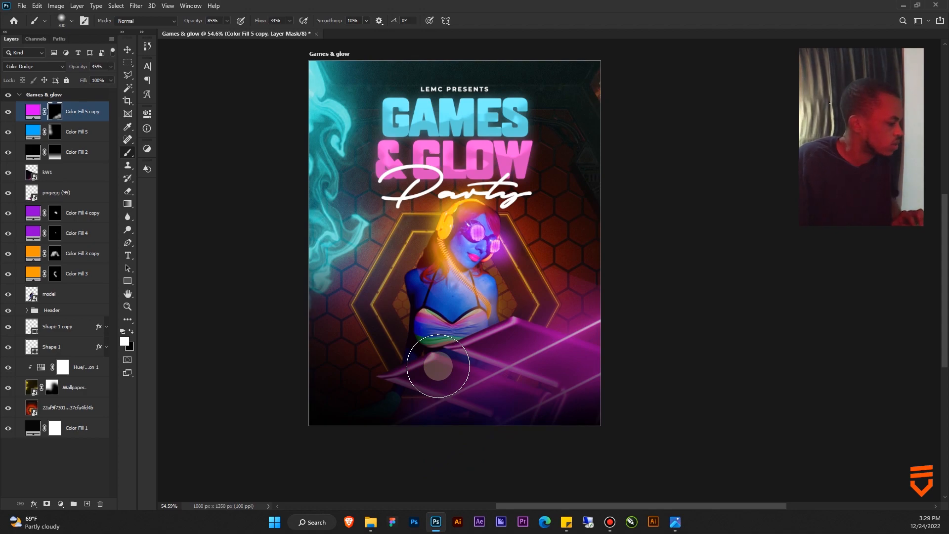
Paint white on the magenta layer's mask over the flyer's lower-right area and background with a 1000 px brush at 49% opacity.
key(bracketright)
key(bracketright)
key(bracketright)
key(bracketright)
key(bracketright)
key(bracketright)
key(bracketright)
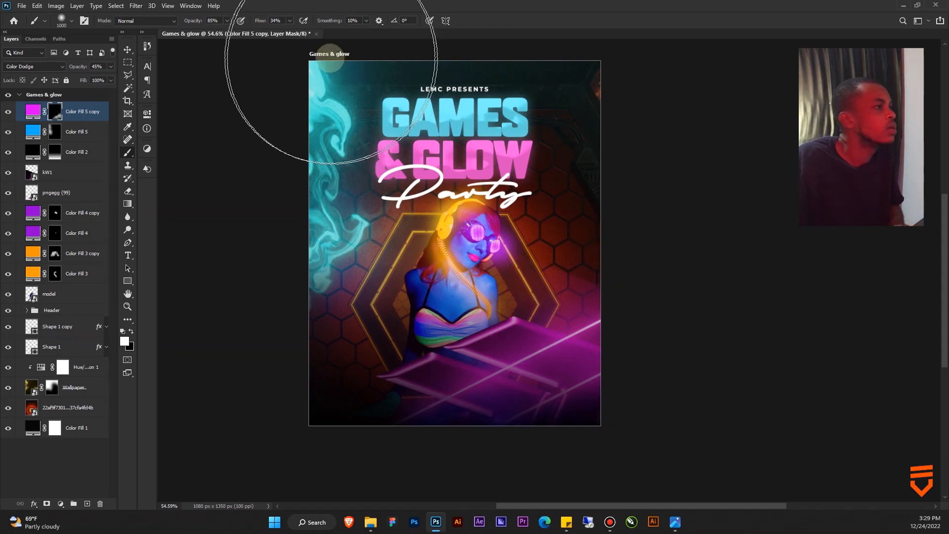
drag(193, 21, 176, 21)
mouse_move(646, 329)
mouse_down()
mouse_move(568, 319)
mouse_move(555, 403)
mouse_move(467, 351)
mouse_move(540, 260)
mouse_up()
click(539, 260)
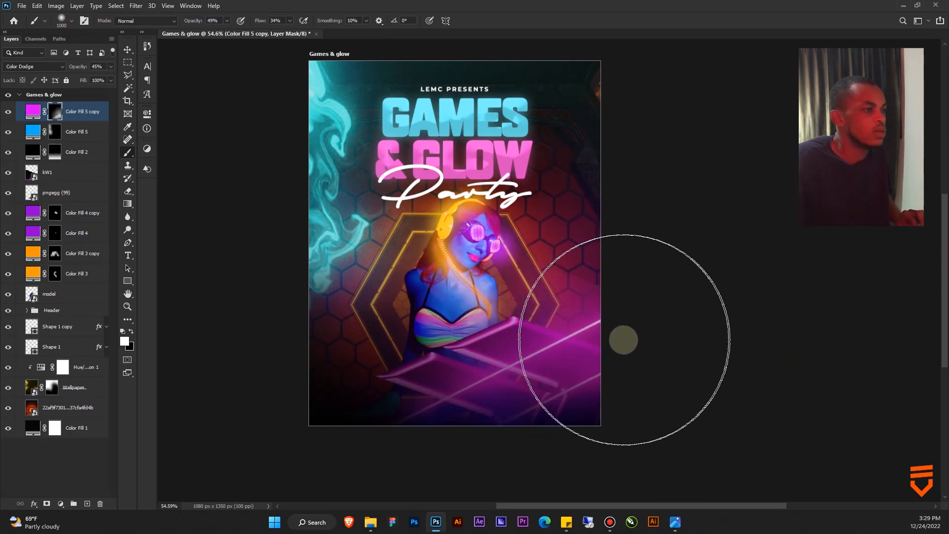
scroll(556, 284, down, 1)
drag(553, 278, 548, 305)
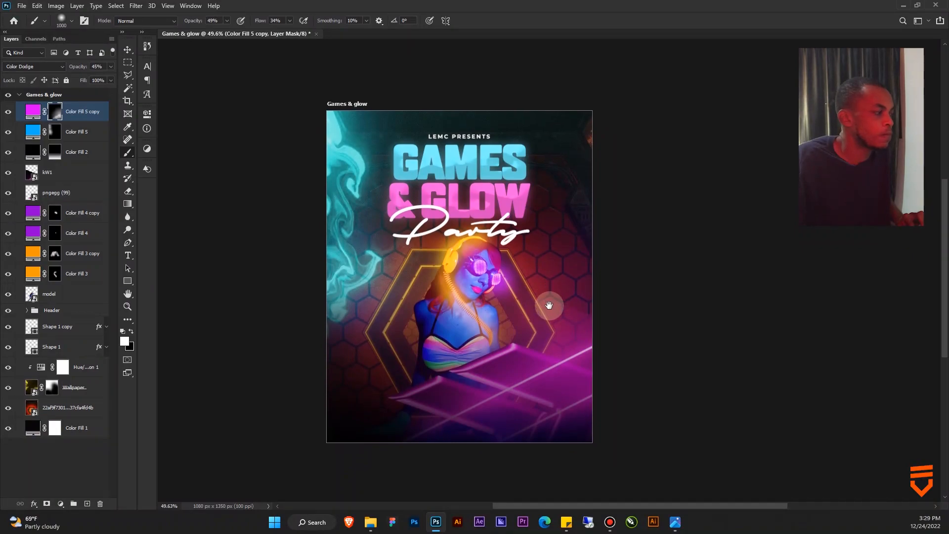
scroll(470, 303, up, 1)
scroll(470, 302, down, 1)
scroll(469, 302, up, 2)
drag(505, 292, 505, 285)
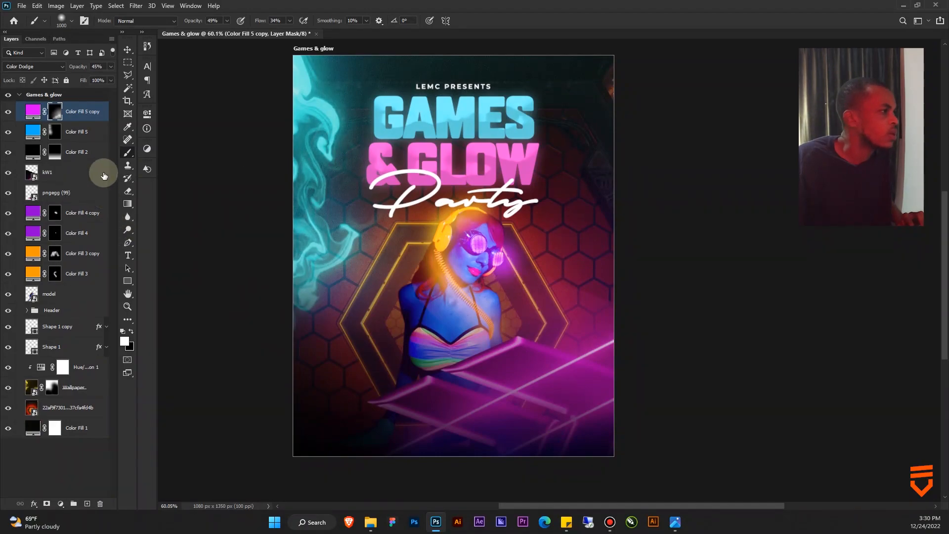
Place the "download (8)" particle image above the Color Fill 5 copy layer, scaled to about 299% to cover the artboard and flipped vertically.
click(74, 115)
key(shift+v)
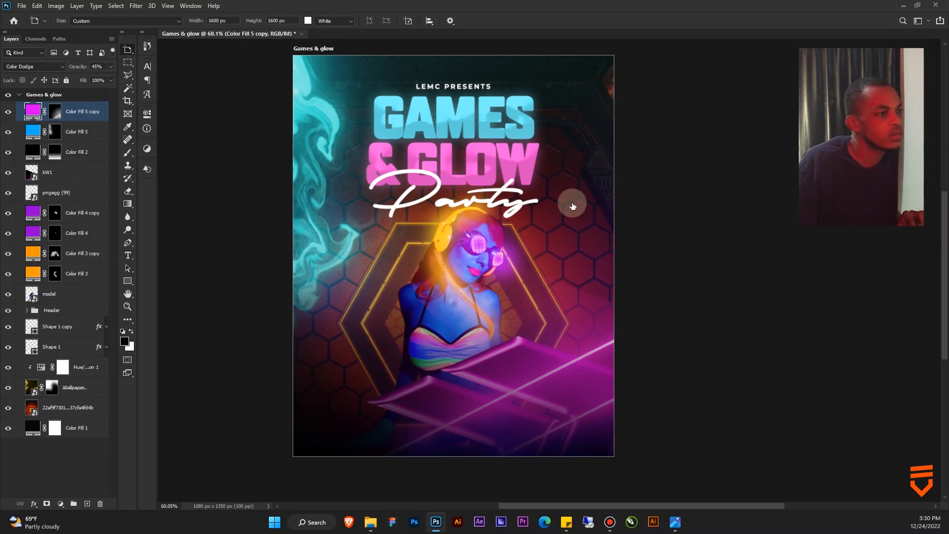
key(ctrl+t)
drag(510, 254, 624, 275)
drag(503, 232, 484, 296)
right_click(484, 296)
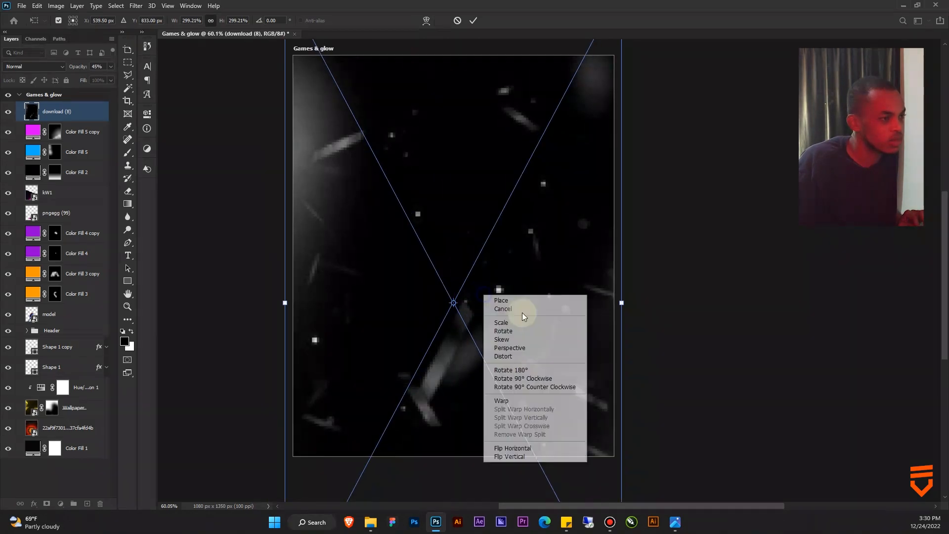
click(516, 447)
drag(528, 355, 522, 331)
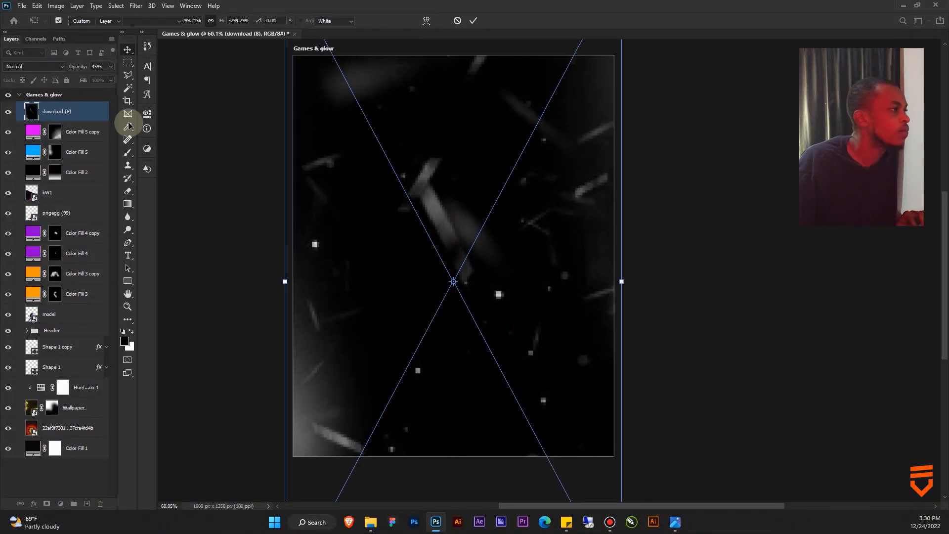
key(Return)
Set the "download (8)" layer to Screen blending at 63% opacity.
click(52, 69)
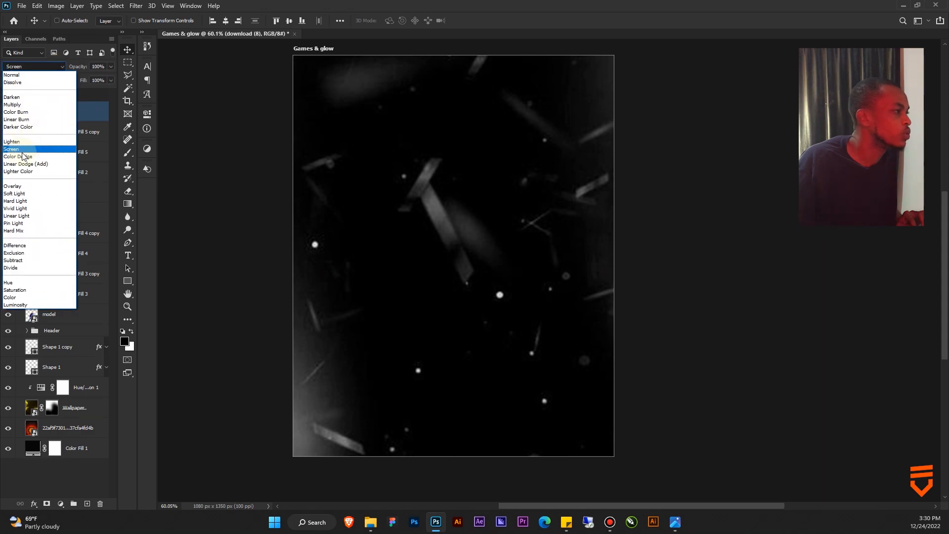
click(19, 149)
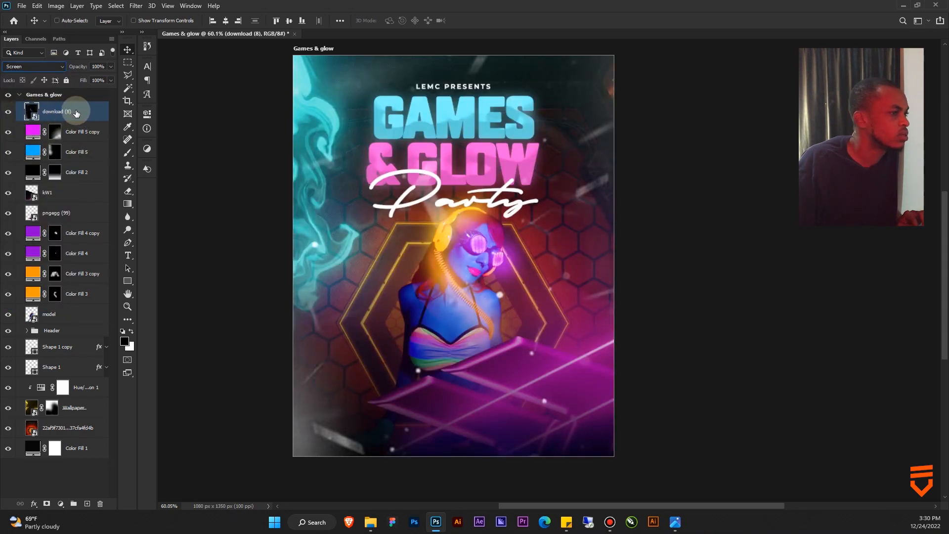
drag(81, 69, 63, 68)
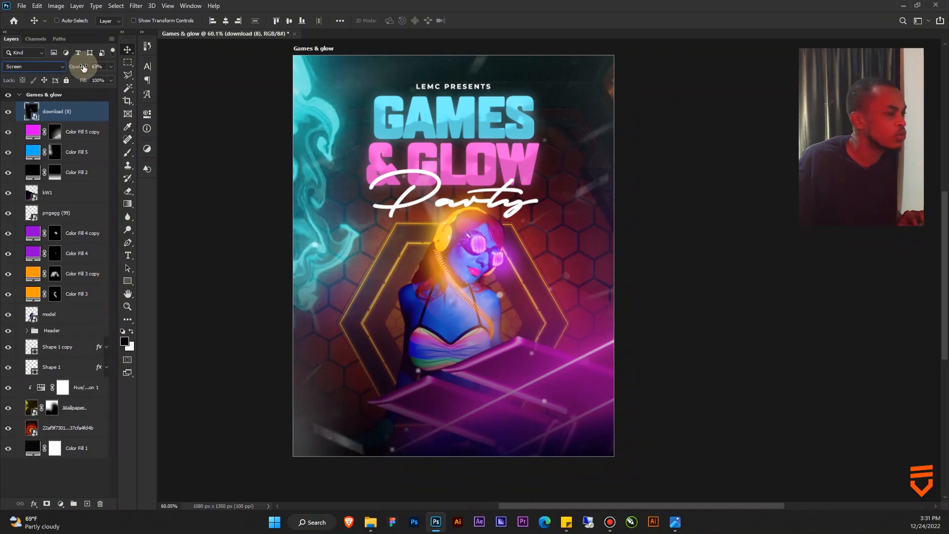
Place the blurred orange and blue light image above the Color Fill 4 copy layer, scaled to about 121.7% and flipped horizontally.
click(74, 233)
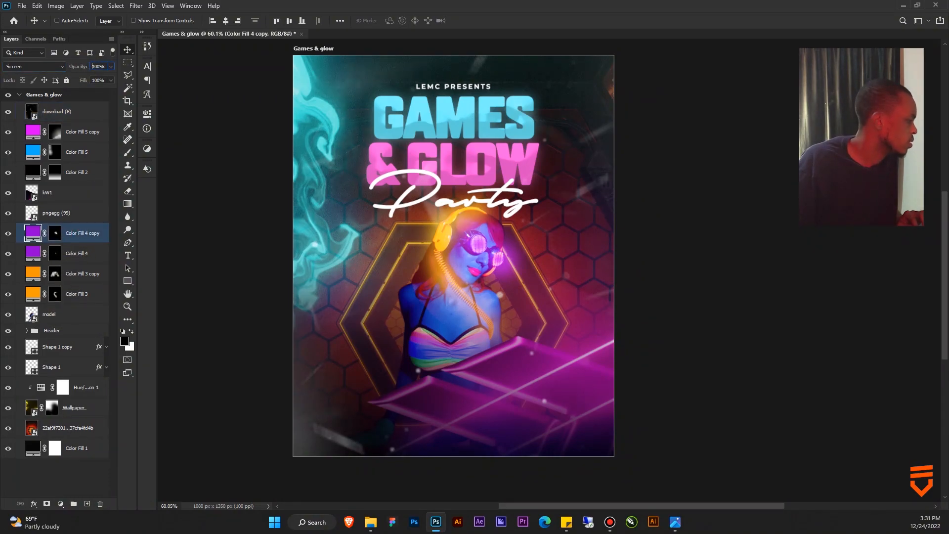
drag(948, 254, 448, 254)
drag(568, 254, 637, 256)
right_click(549, 265)
click(585, 418)
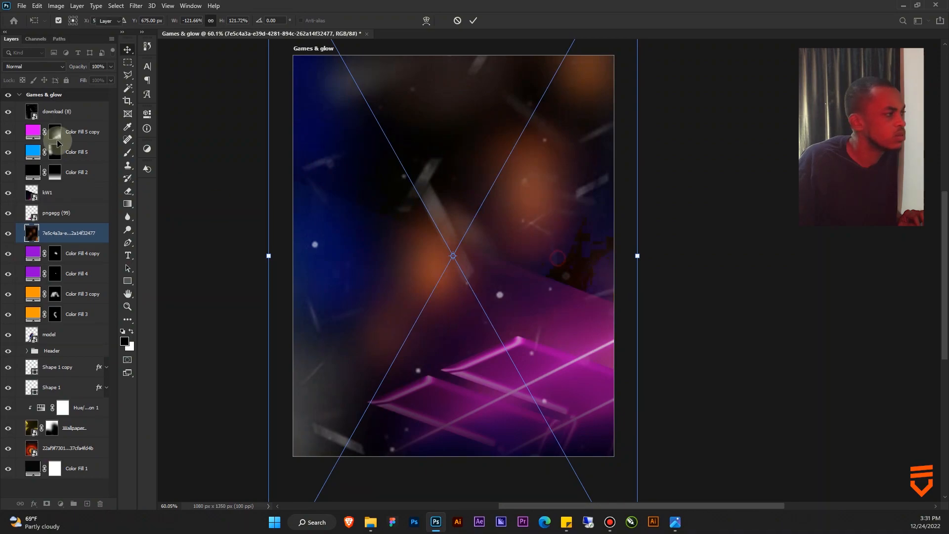
click(216, 206)
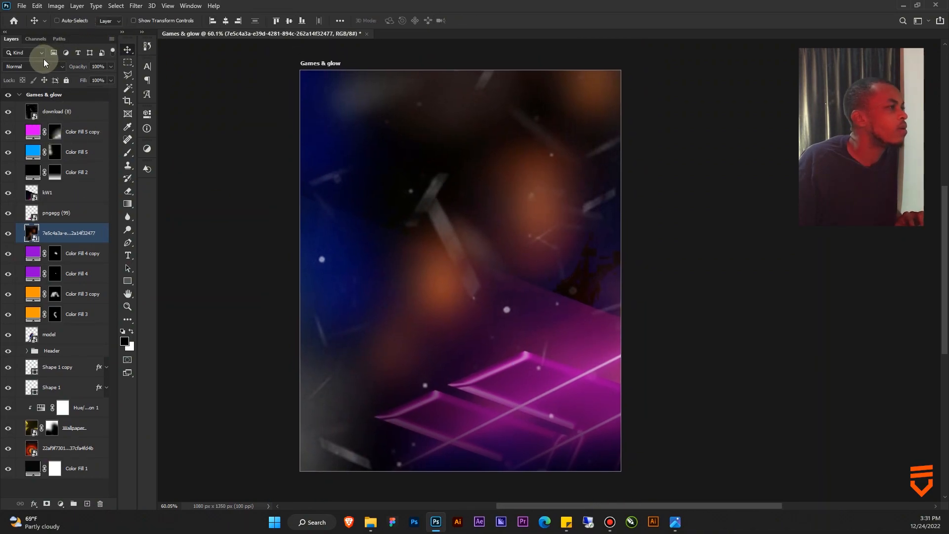
Set the blurred orange and blue light image to Screen blending at 57% opacity.
click(34, 66)
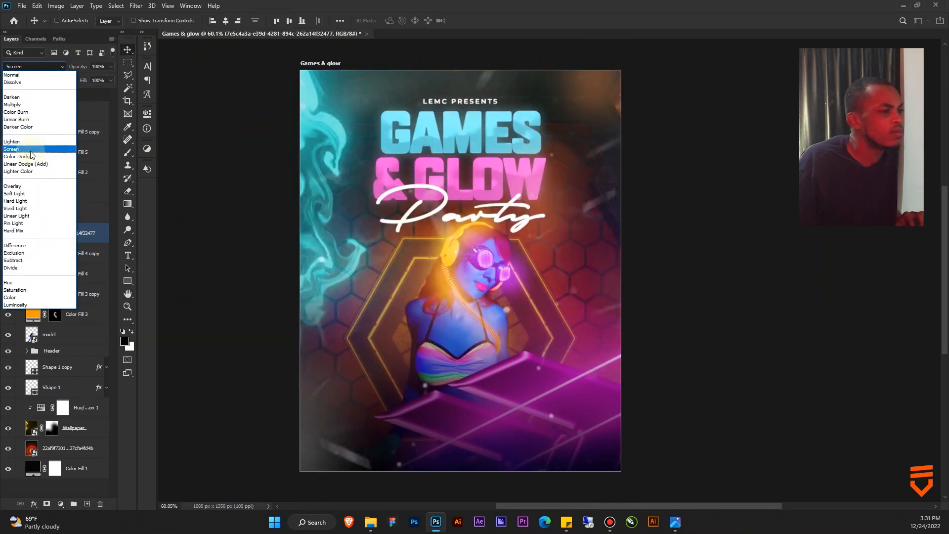
click(31, 150)
mouse_move(508, 251)
mouse_down()
mouse_move(546, 259)
mouse_move(522, 254)
mouse_up()
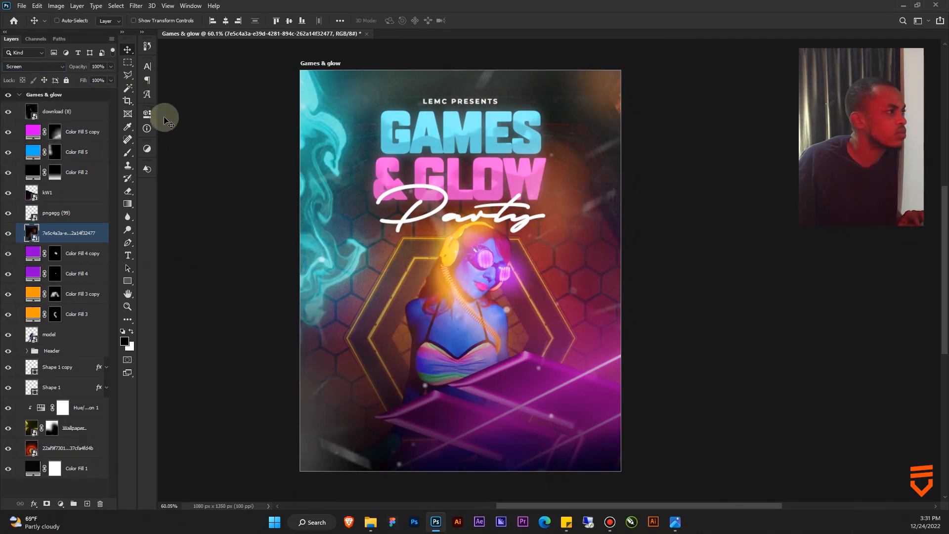
drag(68, 67, 68, 67)
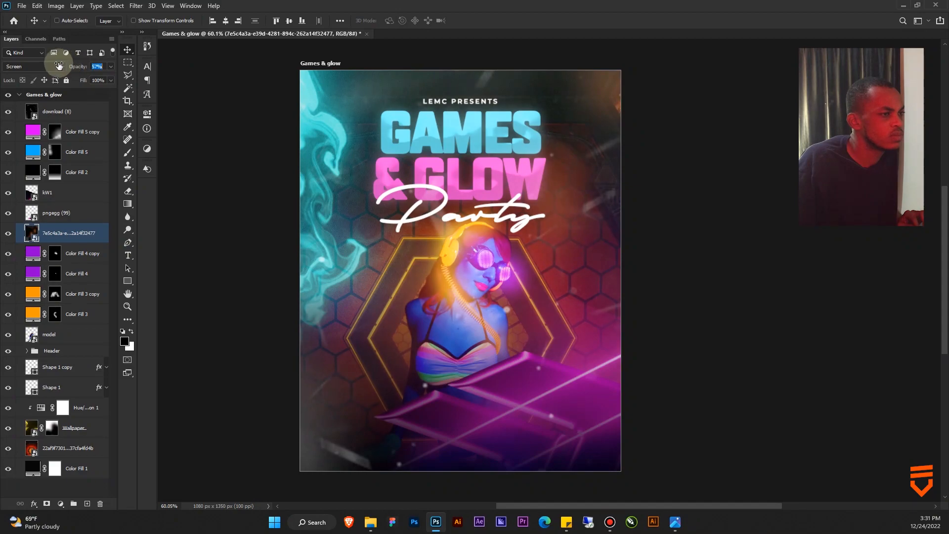
Set the blurred orange and blue light layer's opacity to 55%.
drag(581, 263, 653, 216)
scroll(653, 217, down, 4)
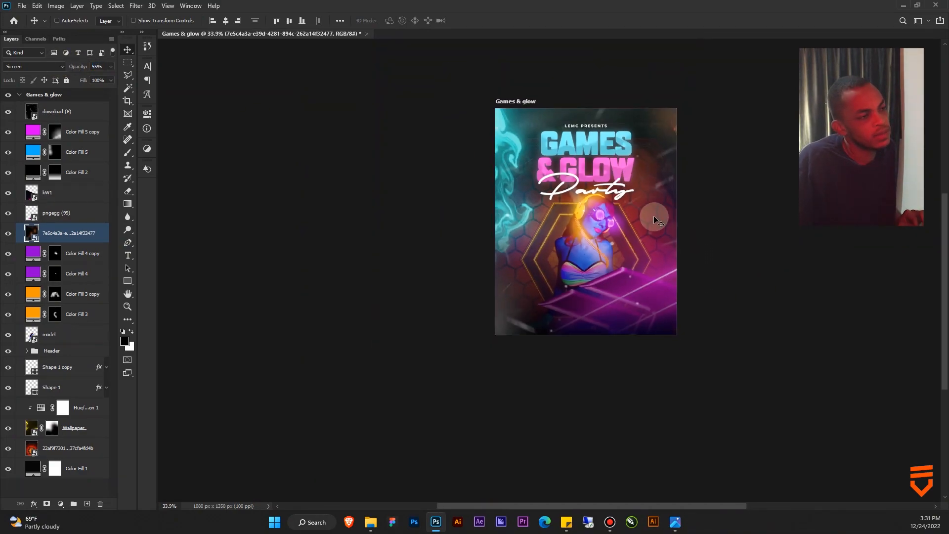
scroll(653, 216, up, 3)
drag(616, 209, 553, 227)
scroll(520, 251, up, 2)
scroll(520, 251, down, 3)
scroll(521, 251, up, 2)
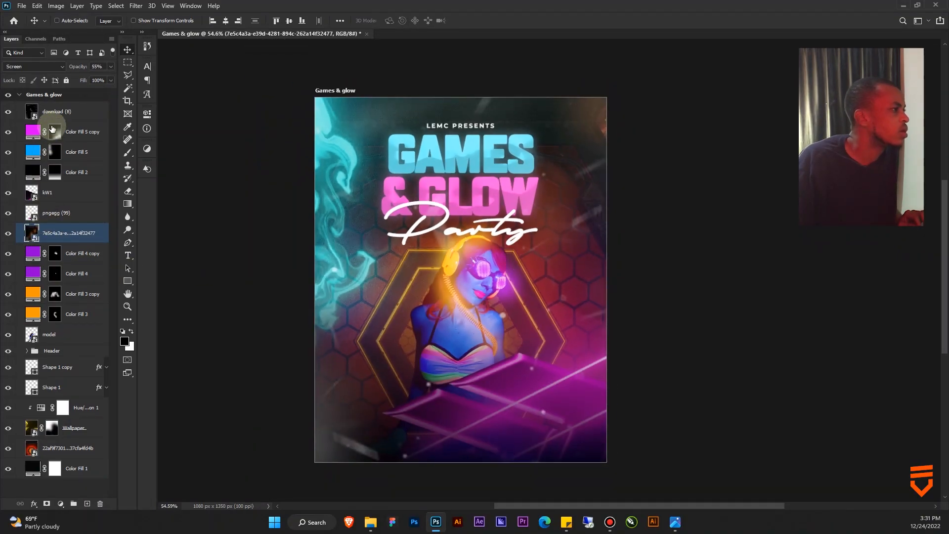
Duplicate the black Color Fill 2 layer with its mask and place the copy directly above Color Fill 4 copy.
click(55, 172)
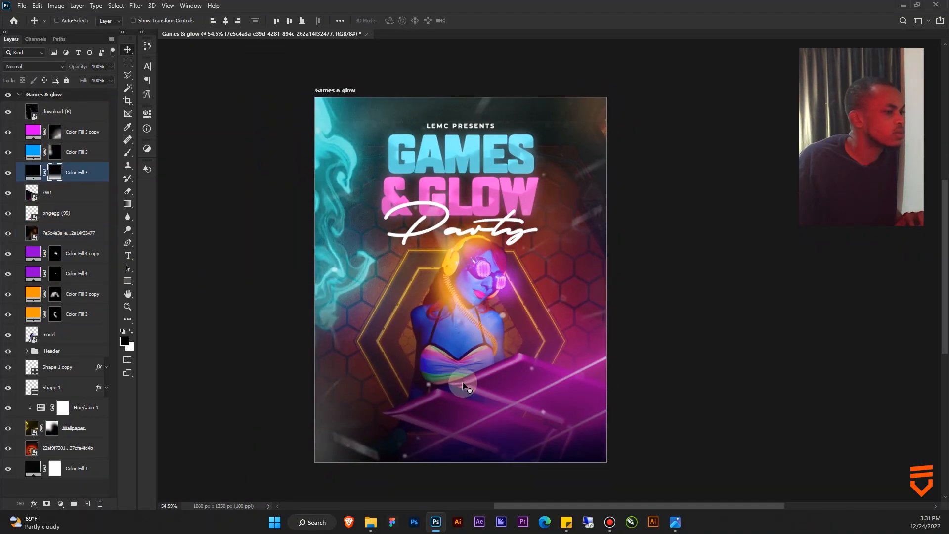
drag(468, 380, 460, 359)
click(68, 171)
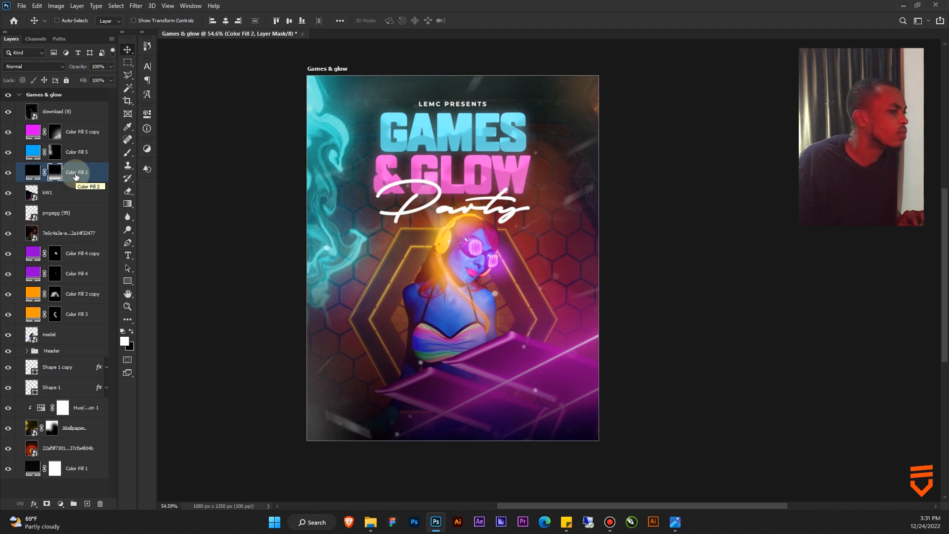
click(56, 193)
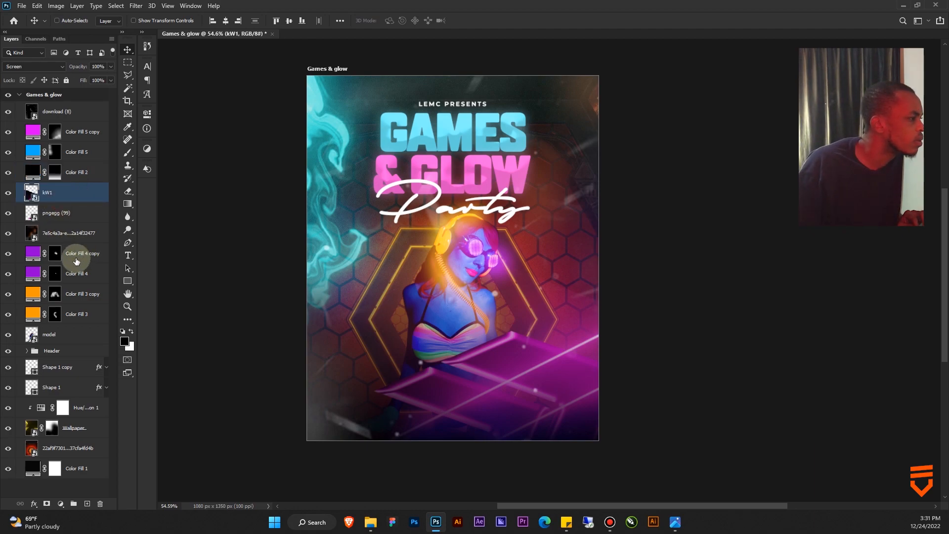
click(74, 253)
click(76, 251)
click(79, 178)
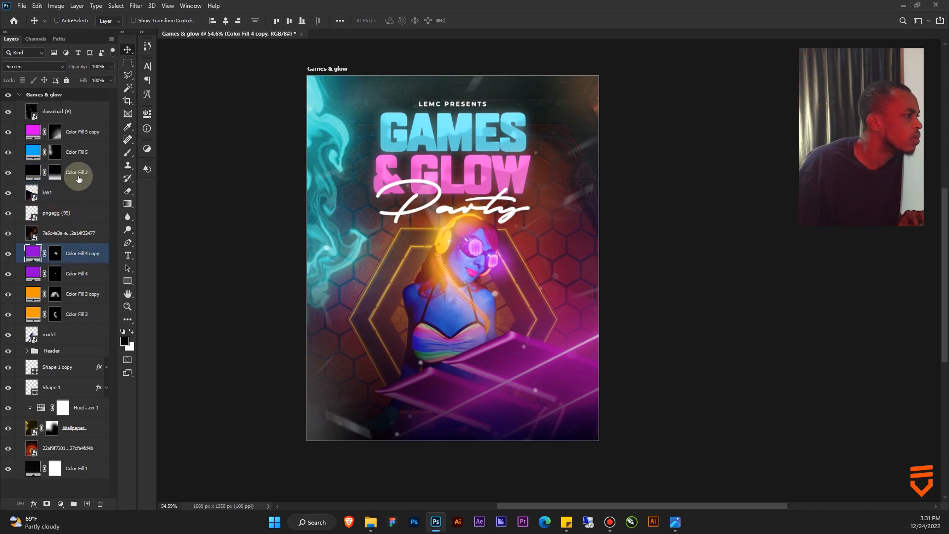
drag(80, 174, 72, 244)
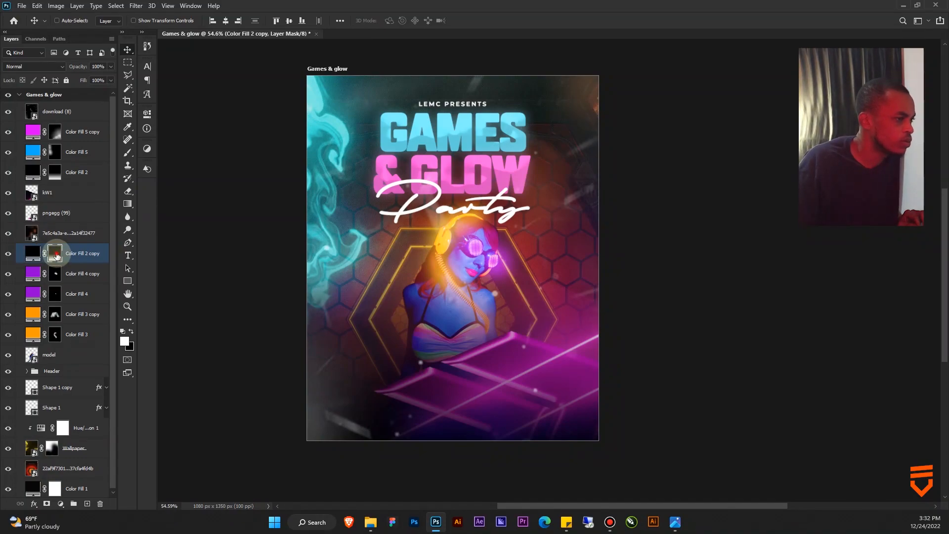
Paint white on the Color Fill 2 copy mask with a 1000 px brush at 100% opacity to darken the flyer's outer areas.
key(ctrl+alt+r)
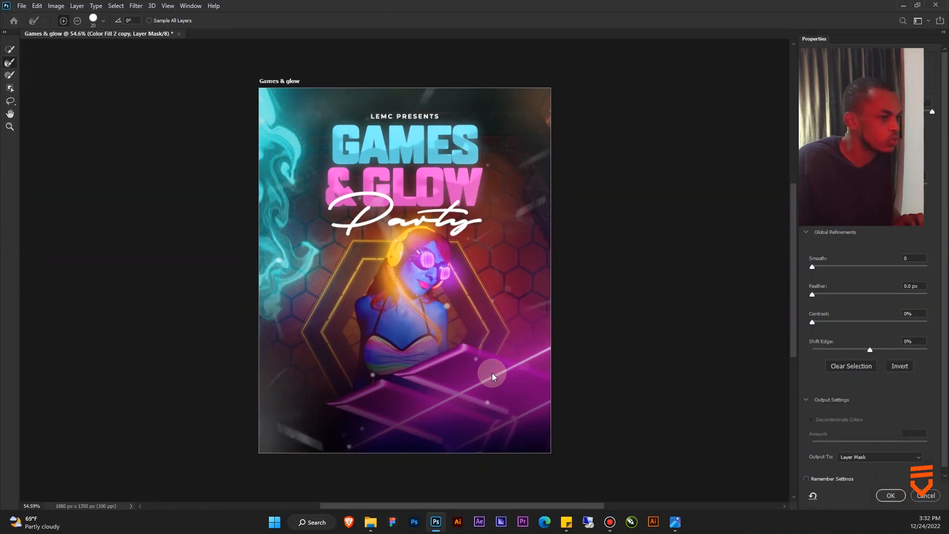
key(Escape)
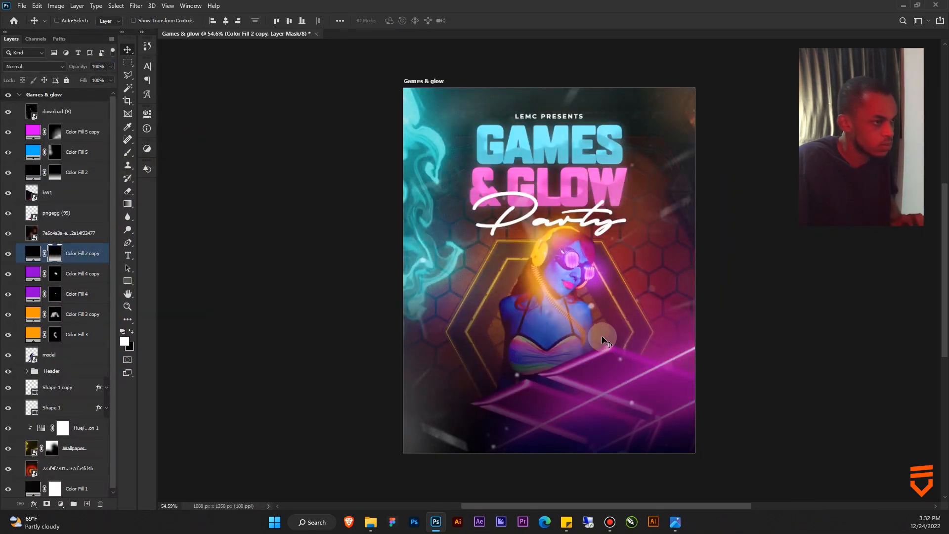
key(b)
drag(612, 316, 601, 291)
key(x)
key(x)
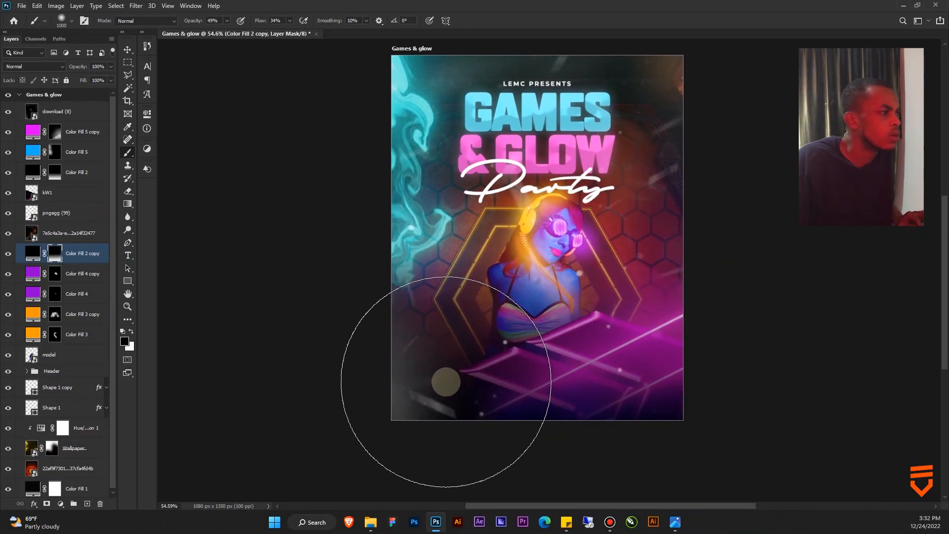
drag(198, 21, 324, 21)
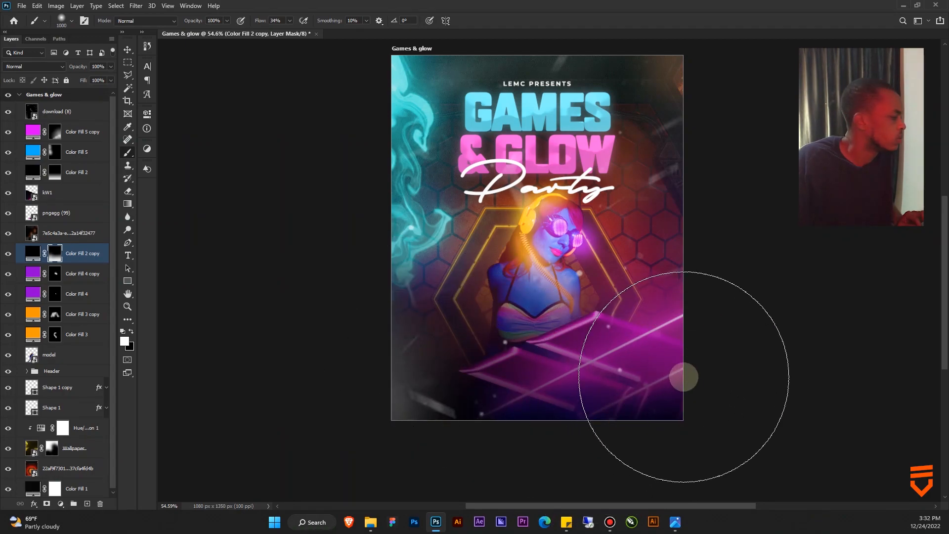
drag(678, 247, 593, 311)
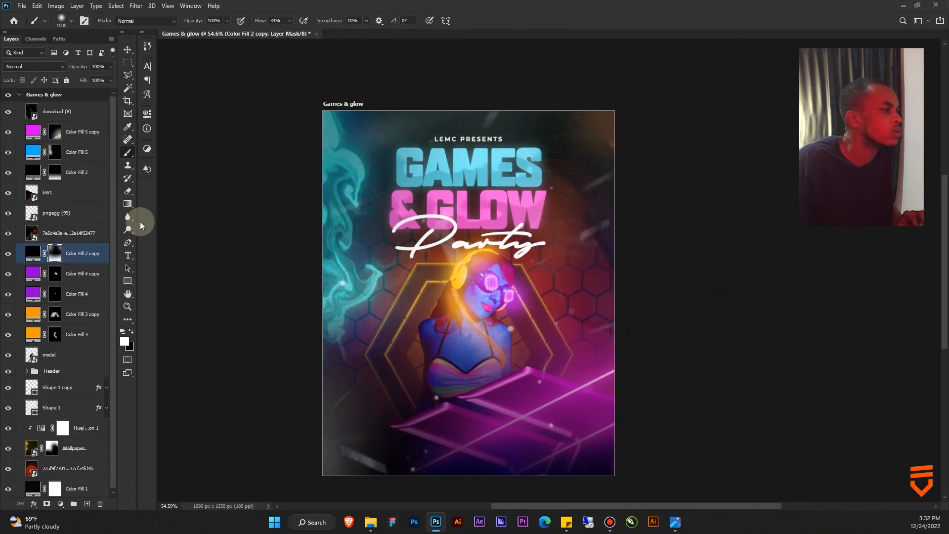
Paint black on the Color Fill 2 copy mask with a 500 px brush to clear the darkening around the title.
click(88, 249)
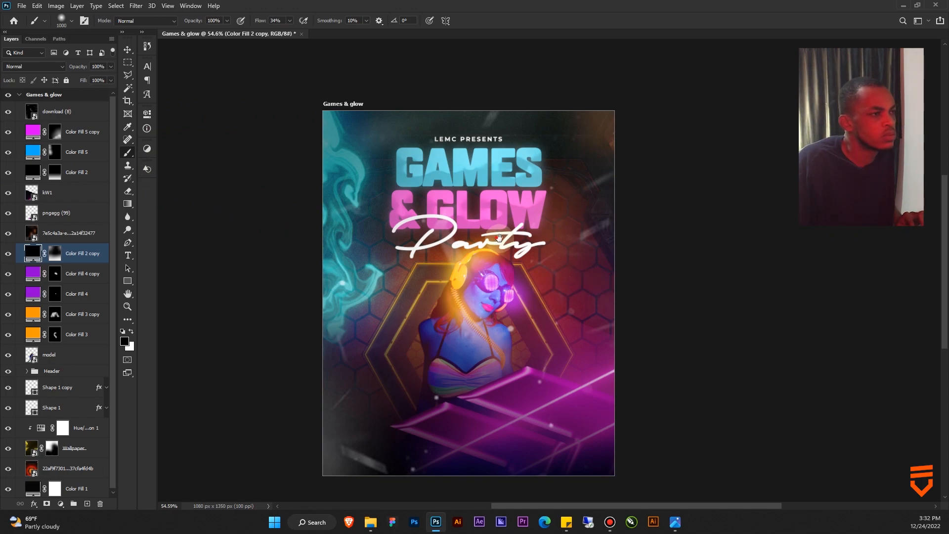
drag(495, 236, 516, 250)
click(54, 253)
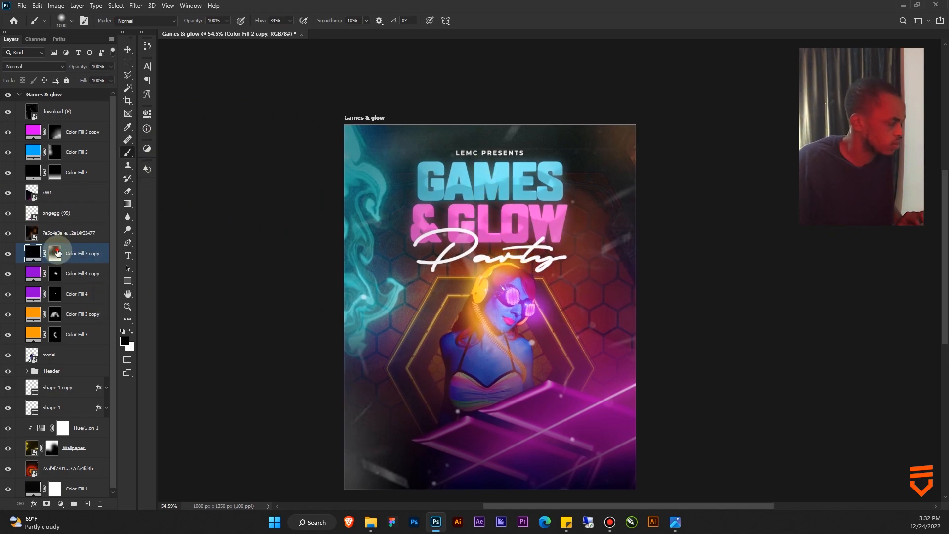
key(bracketleft)
key(bracketleft)
key(bracketleft)
key(bracketleft)
key(bracketleft)
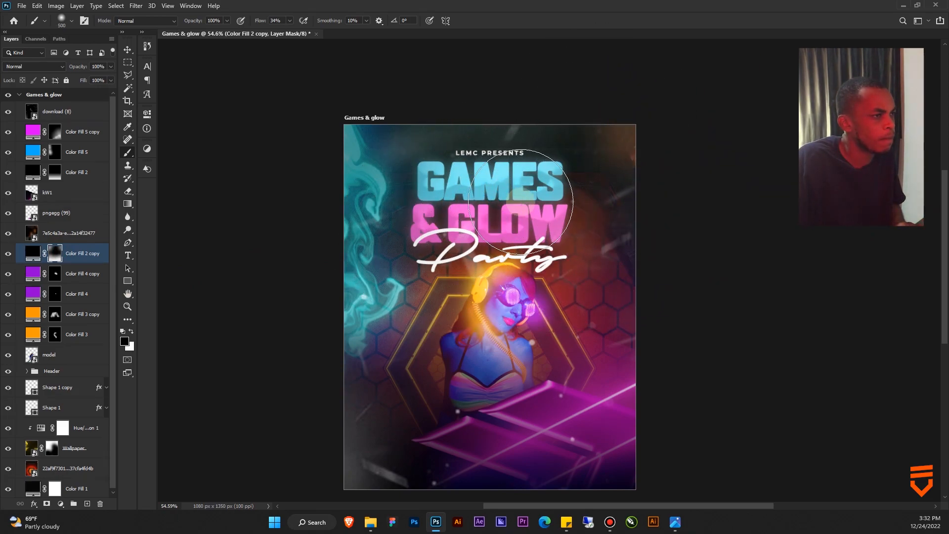
mouse_move(477, 199)
mouse_down()
mouse_move(463, 221)
mouse_move(508, 182)
mouse_up()
Examine the shading around the title, model and edges across the whole flyer.
key(ctrl+0)
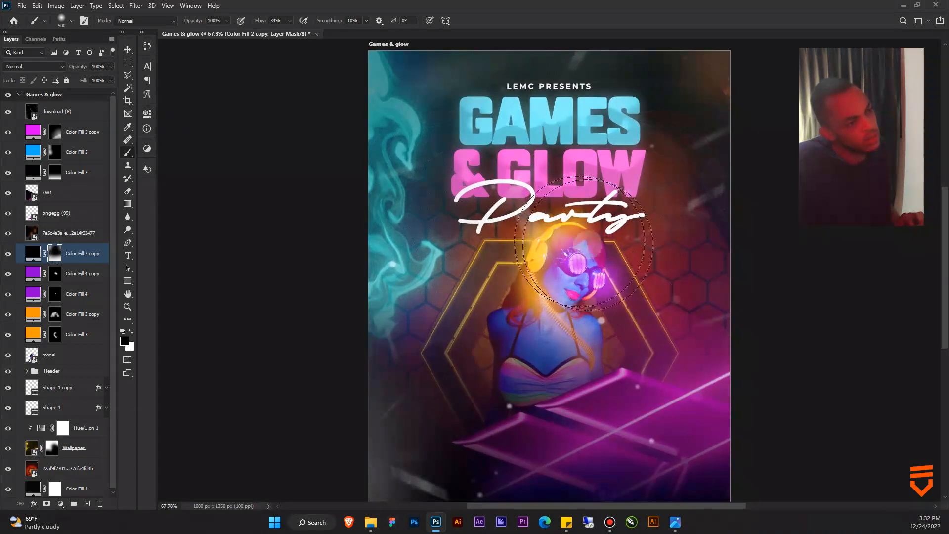
drag(660, 257, 616, 248)
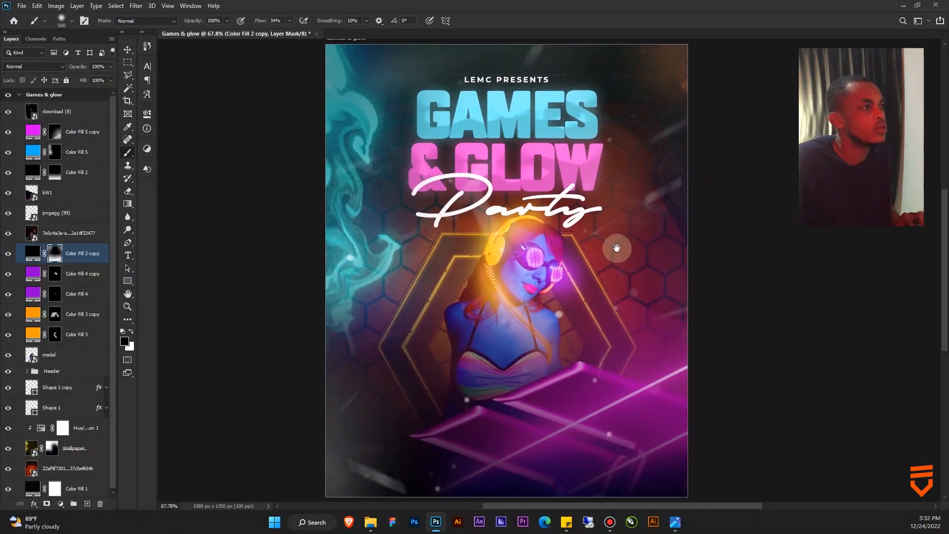
scroll(530, 243, down, 3)
scroll(532, 241, up, 2)
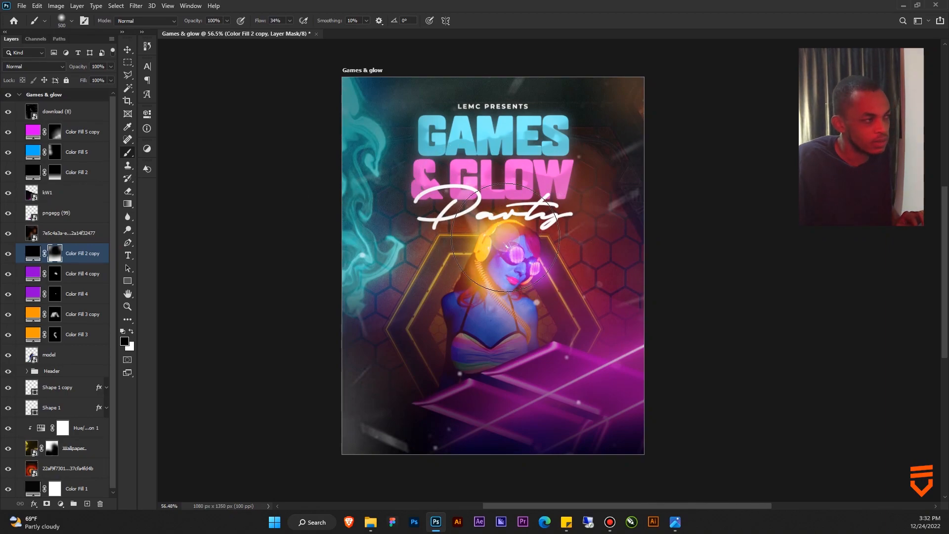
drag(545, 209, 544, 216)
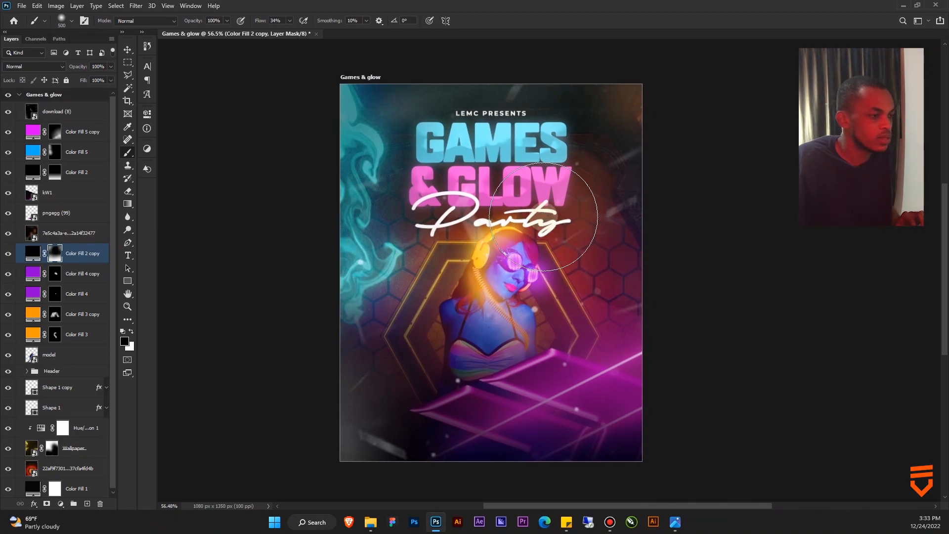
scroll(543, 217, up, 1)
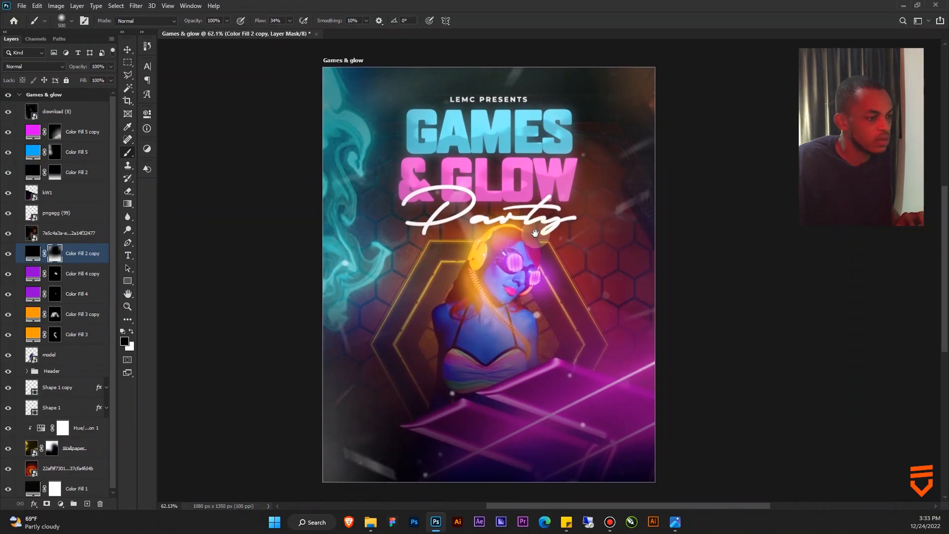
scroll(532, 204, up, 1)
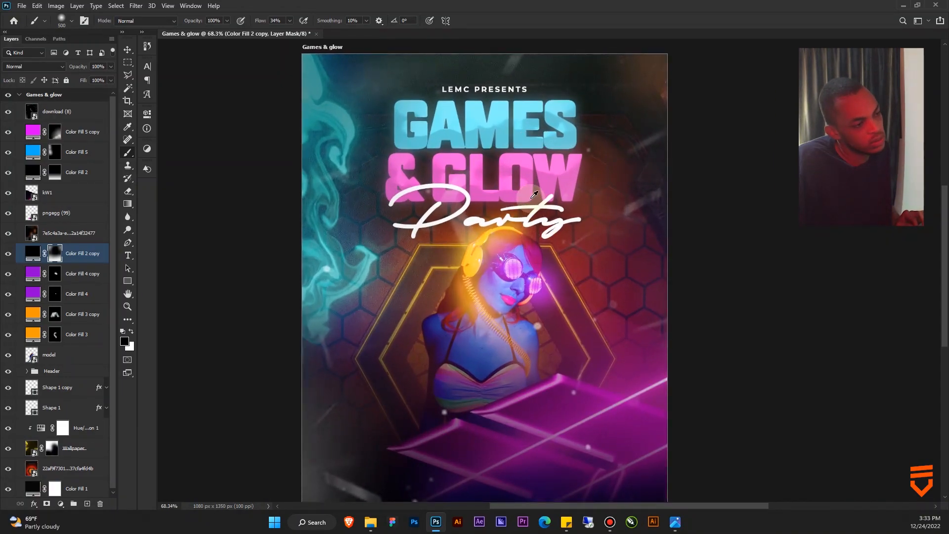
scroll(534, 194, down, 1)
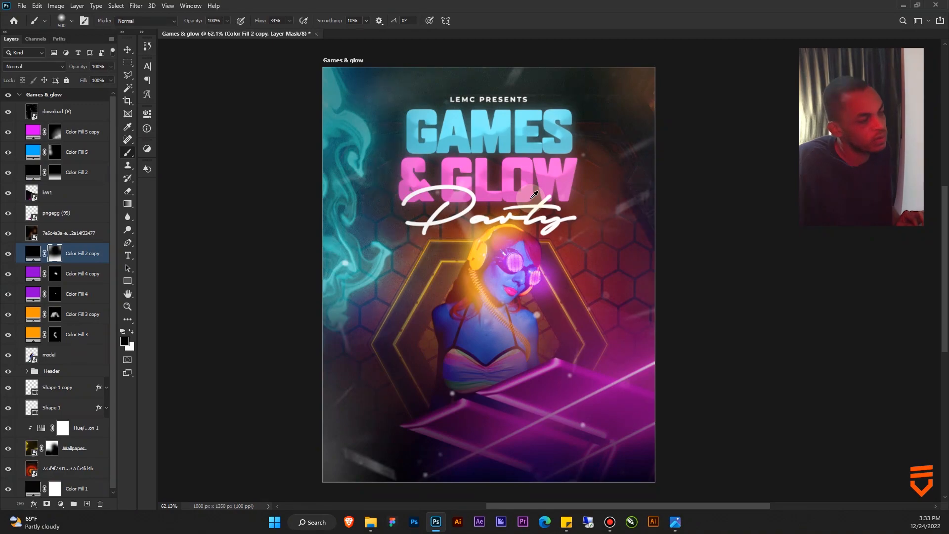
Add a Color Lookup adjustment layer above the "download (8)" layer using the Ava 614.CUBE 3DLUT file.
click(80, 113)
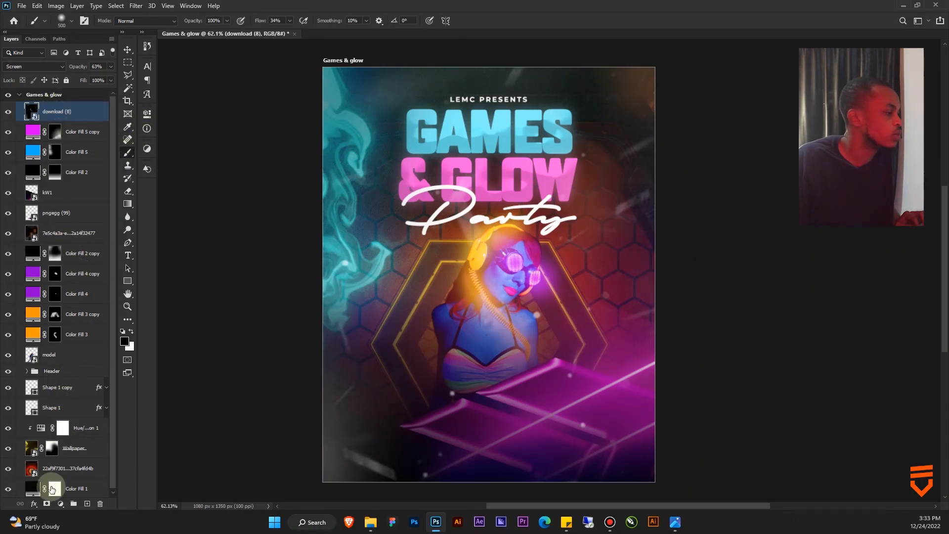
click(147, 149)
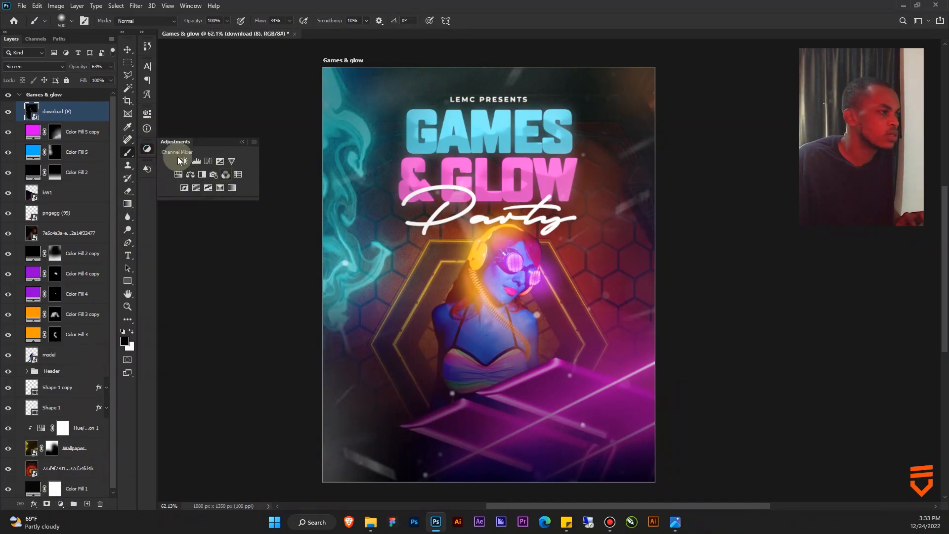
click(237, 175)
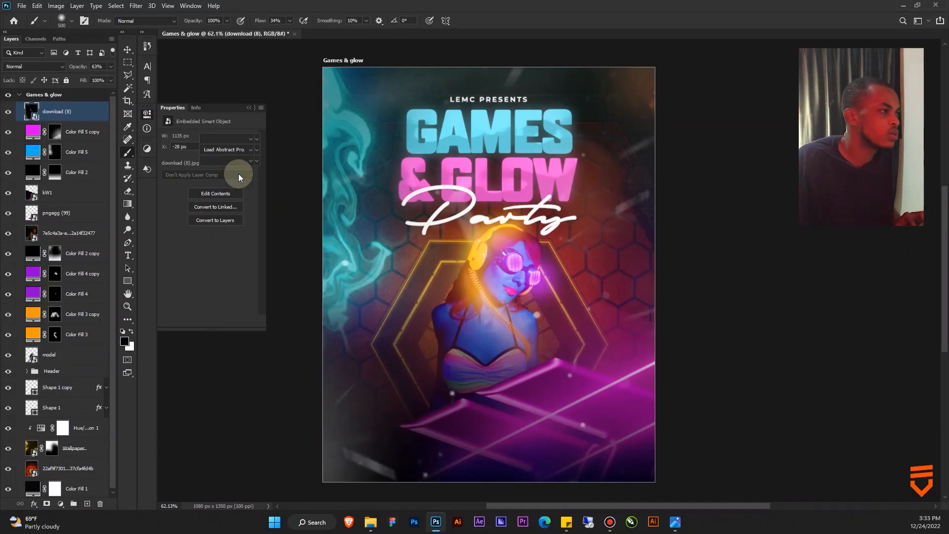
click(239, 142)
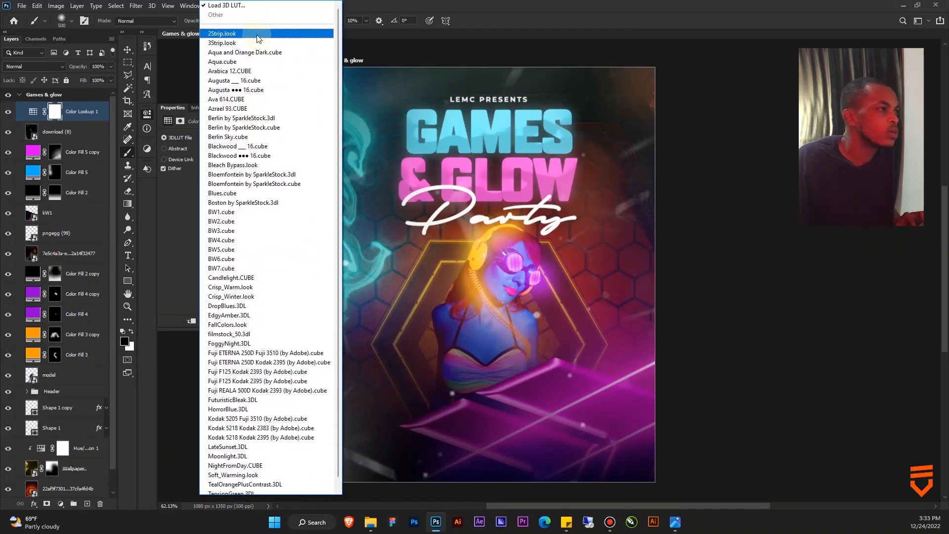
click(259, 98)
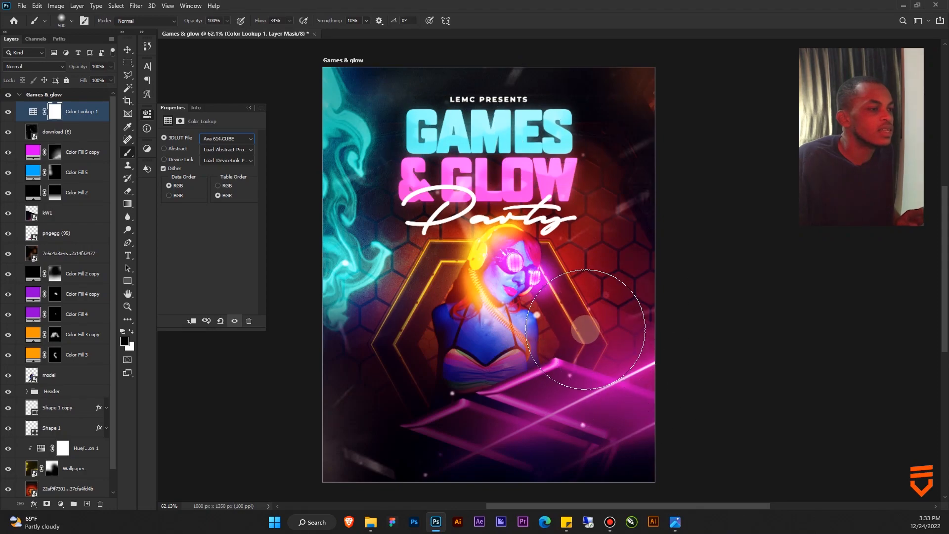
drag(521, 272, 548, 263)
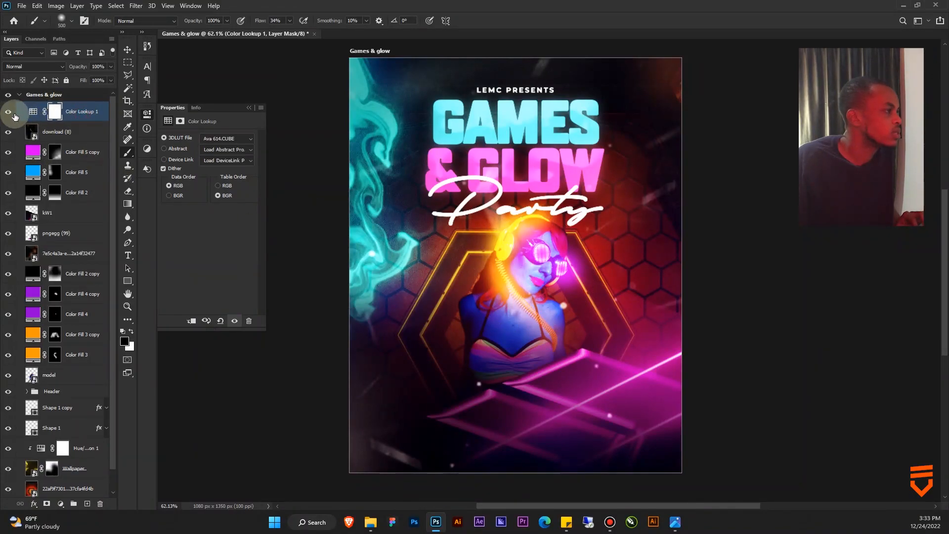
click(32, 112)
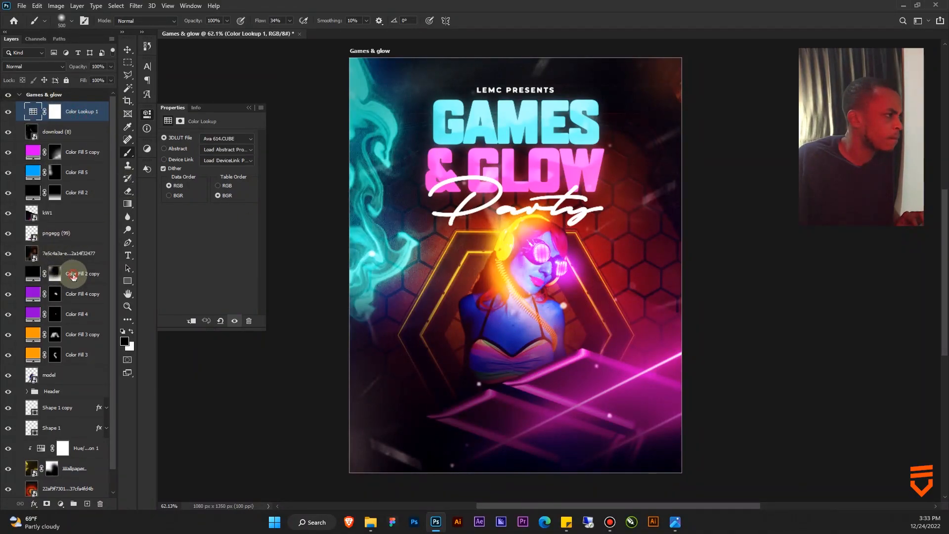
Extend the purple glow around the model's glasses by painting white on the Color Fill 4 copy mask with a 300 px brush at 72% opacity.
click(73, 275)
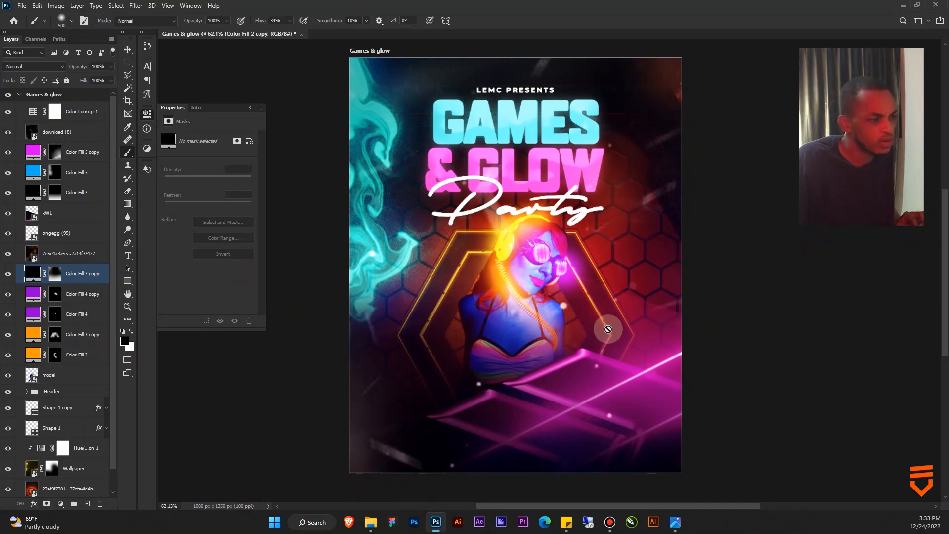
drag(530, 288, 549, 300)
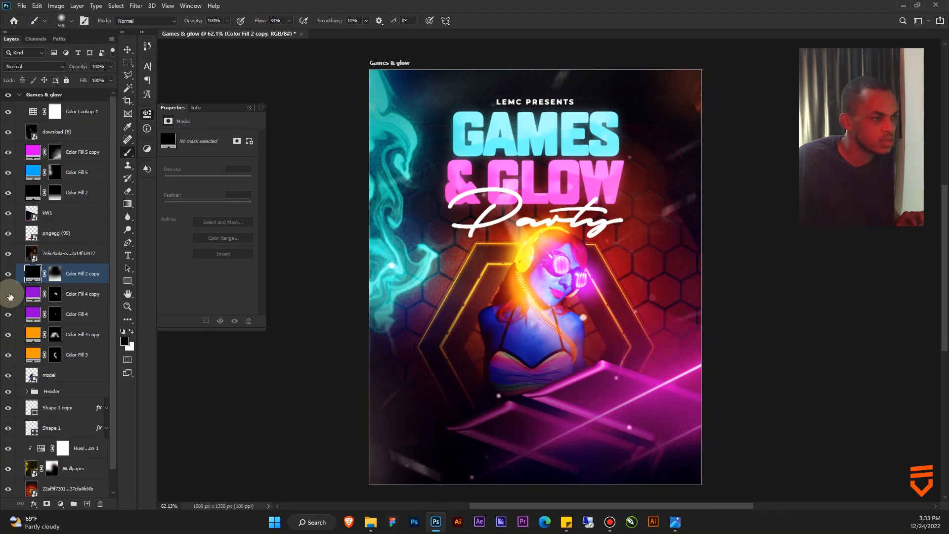
click(55, 293)
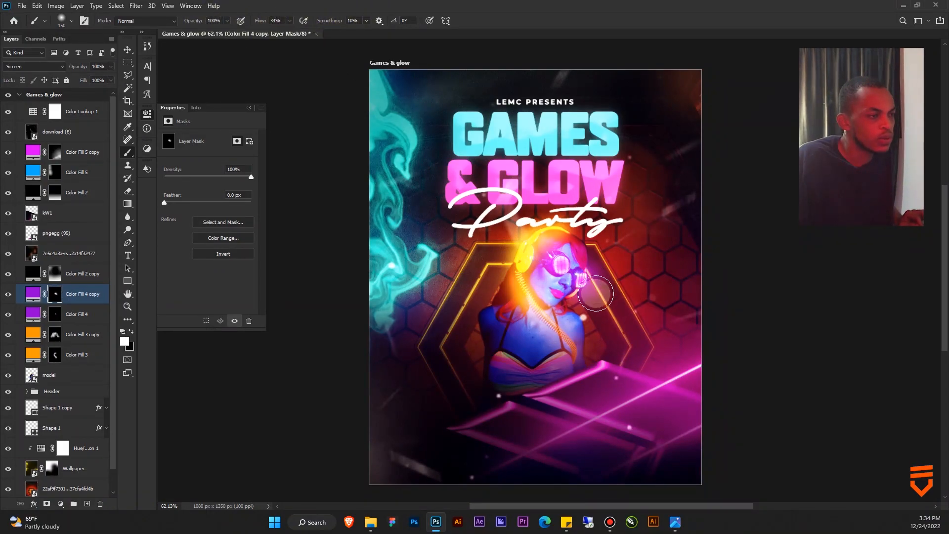
key(bracketright)
key(bracketright)
key(bracketright)
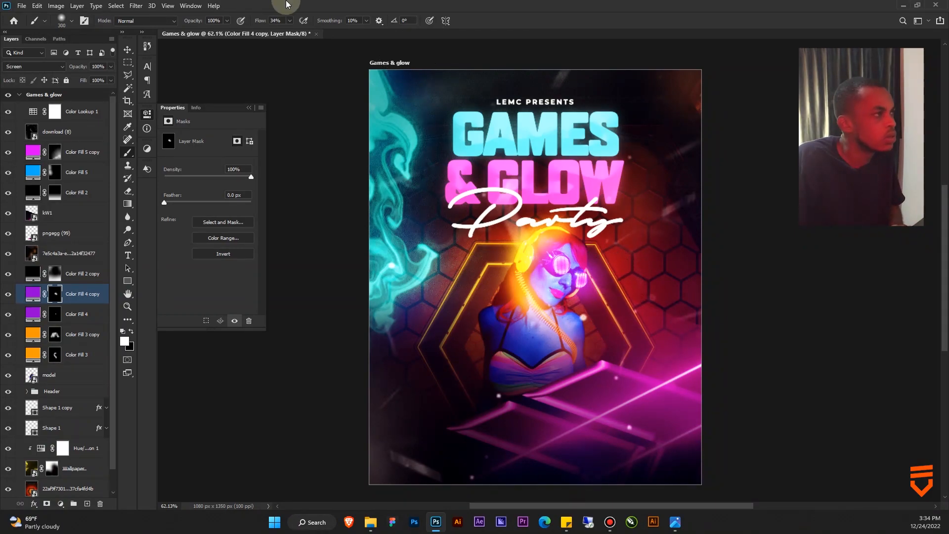
drag(195, 21, 184, 22)
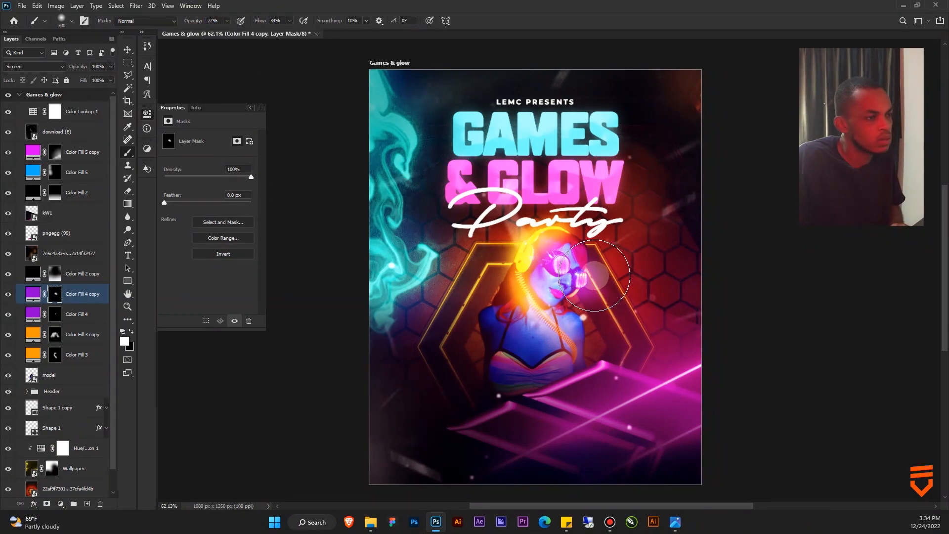
click(548, 264)
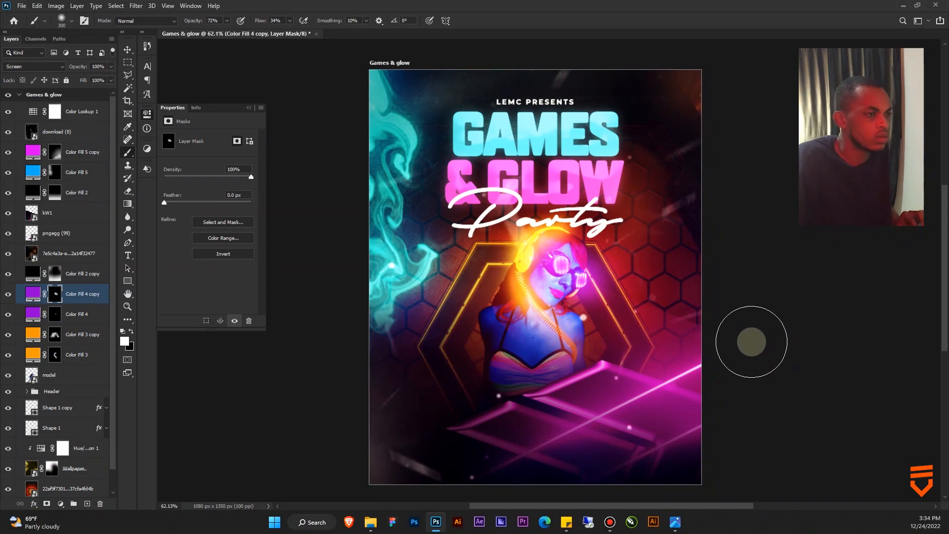
Examine the turquoise smoke beside the model and title, both close up and against the whole flyer.
scroll(624, 313, down, 2)
scroll(625, 301, up, 2)
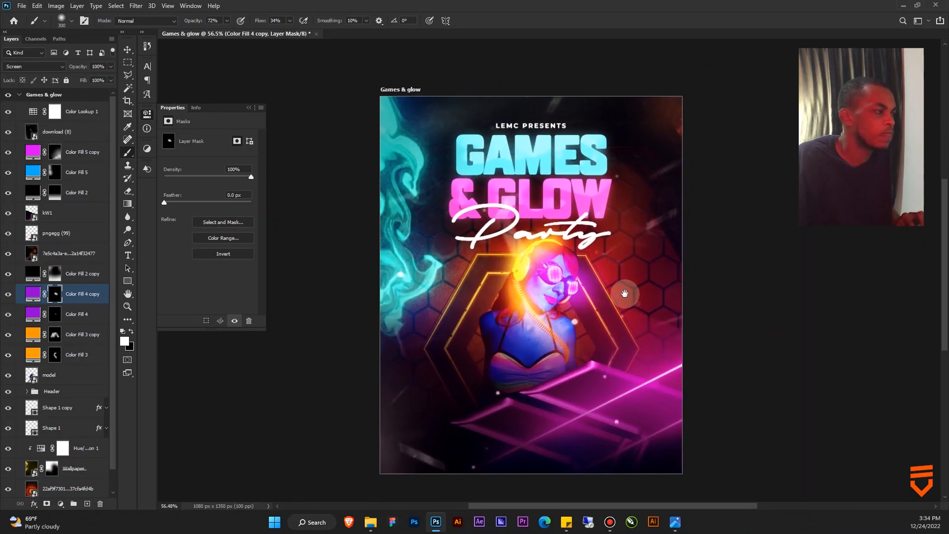
scroll(413, 237, up, 5)
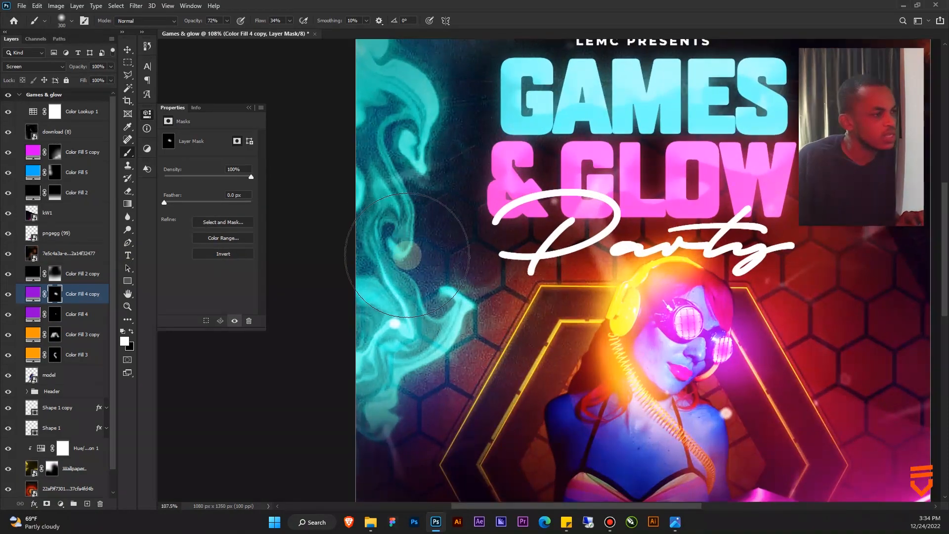
scroll(424, 262, up, 3)
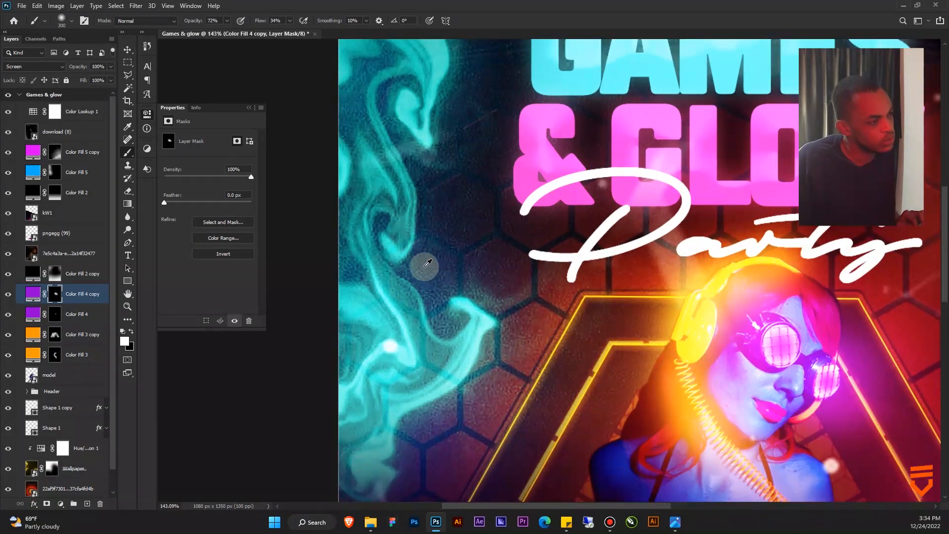
scroll(423, 265, down, 2)
scroll(455, 298, down, 4)
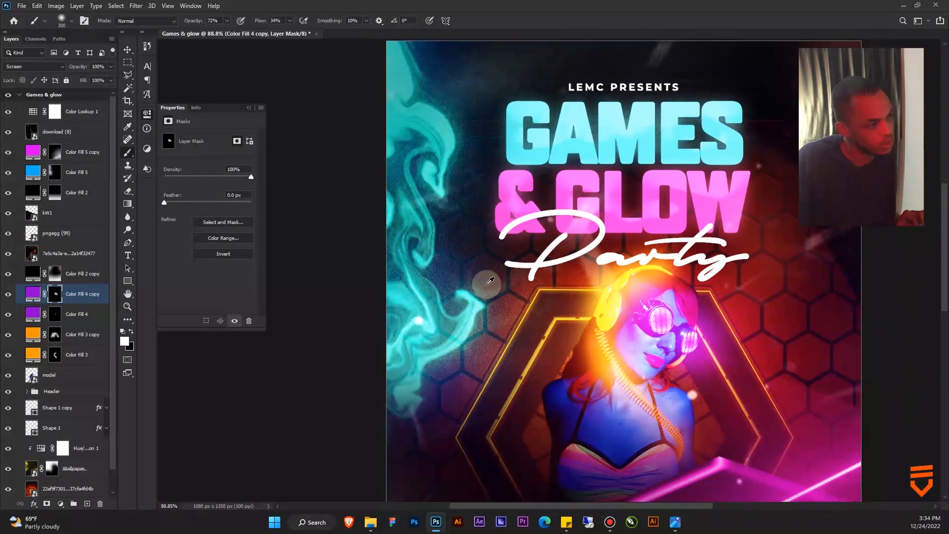
scroll(462, 282, up, 4)
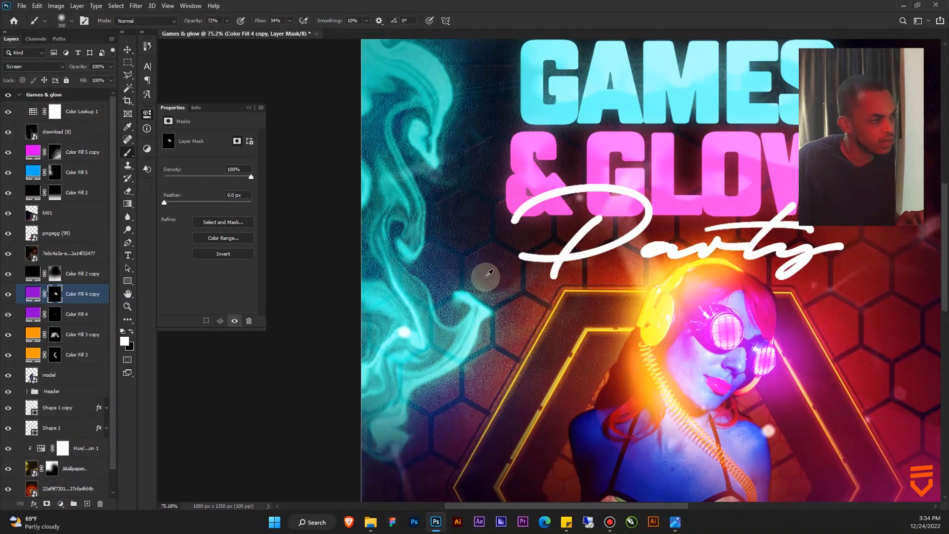
scroll(487, 275, down, 3)
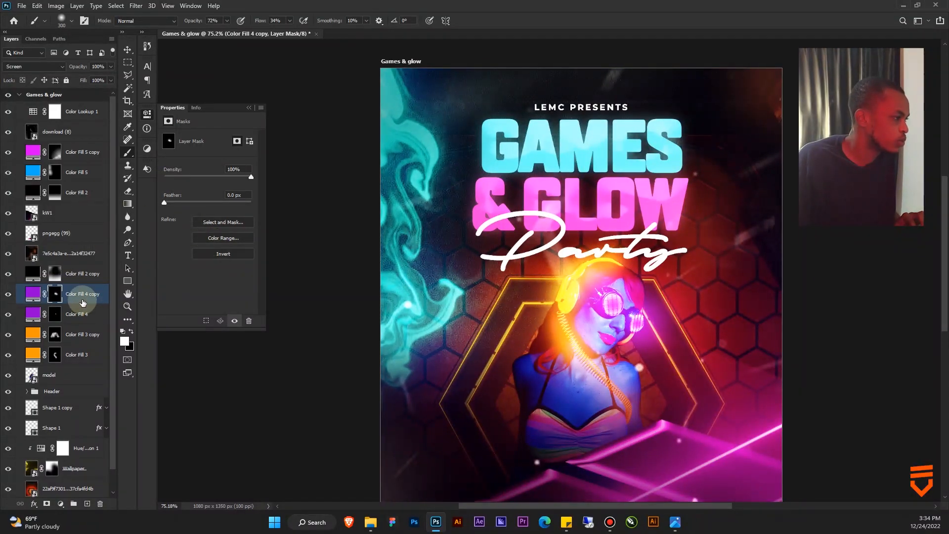
Apply a Gaussian Blur with a 5.6 pixel radius to the Wallpaper smoke layer.
scroll(64, 396, down, 1)
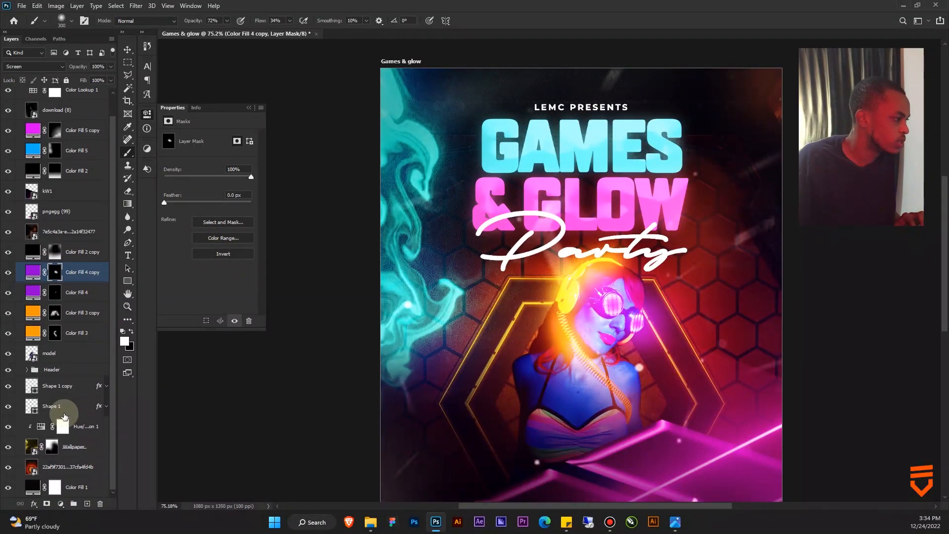
click(27, 447)
key(v)
click(135, 5)
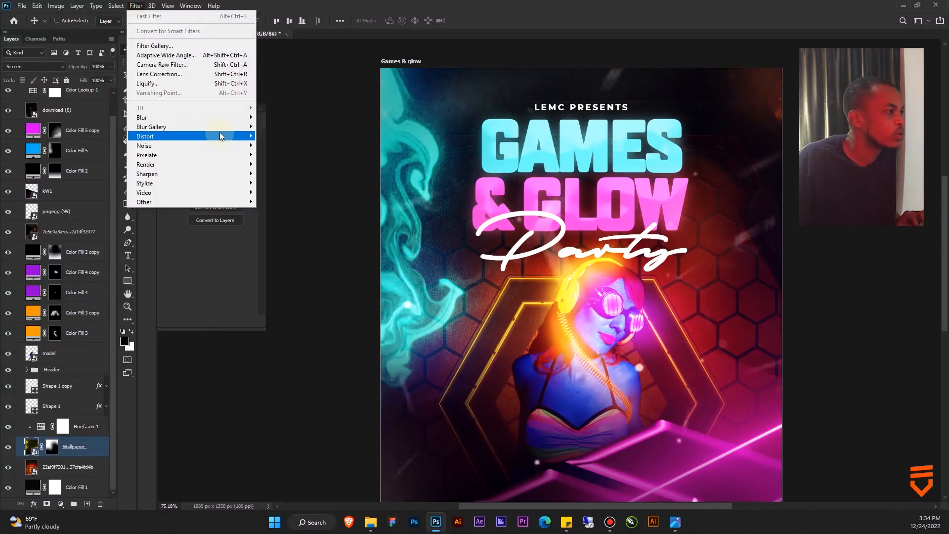
mouse_move(234, 117)
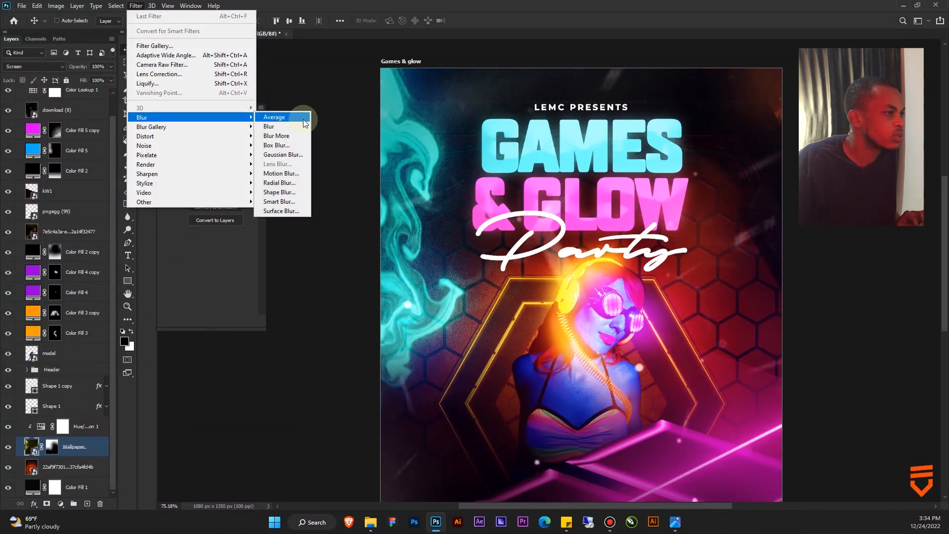
click(281, 154)
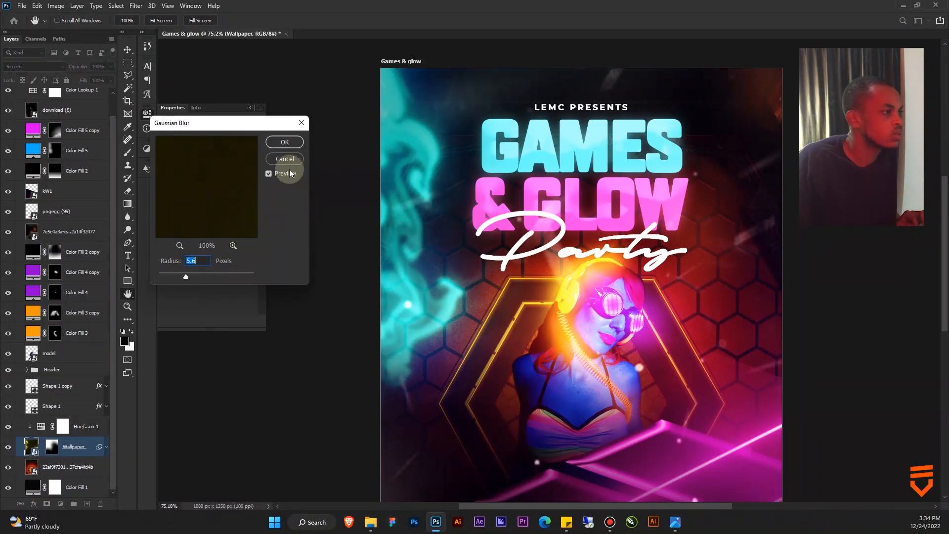
click(284, 142)
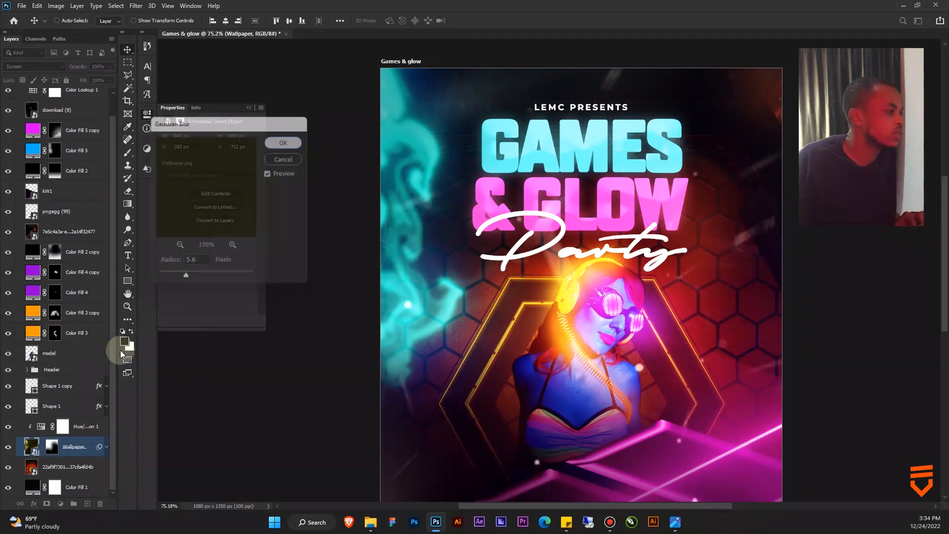
Fade the smoke beside the model by painting black on the Wallpaper layer mask with a 700 px brush at 100% opacity.
click(51, 447)
key(b)
key(x)
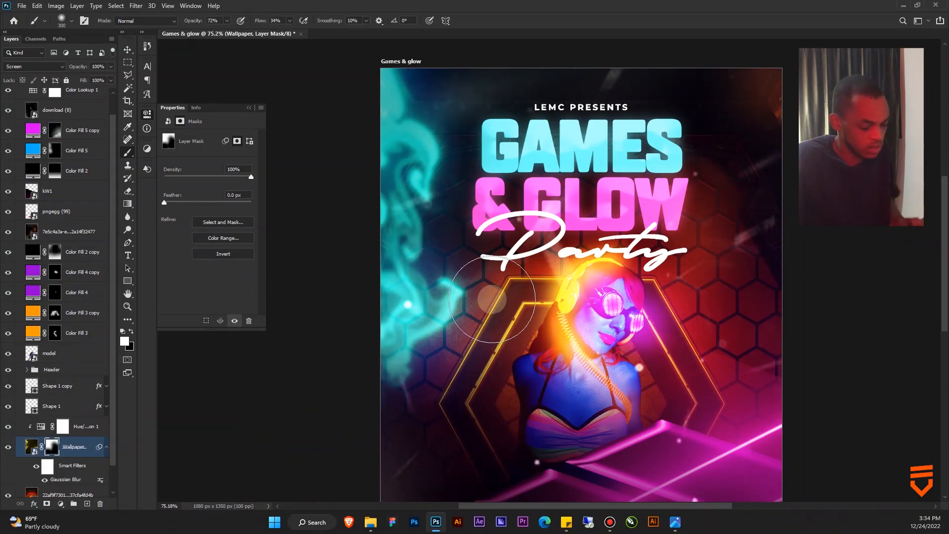
key(bracketright)
key(bracketright)
key(bracketright)
key(bracketright)
key(x)
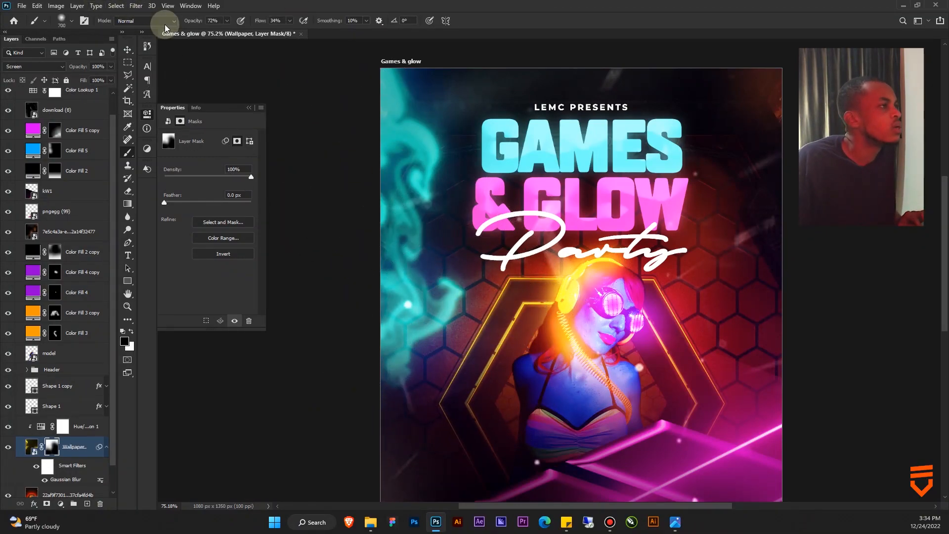
drag(193, 20, 303, 19)
mouse_move(444, 348)
mouse_down()
mouse_move(416, 354)
mouse_move(484, 326)
mouse_move(430, 328)
mouse_move(487, 297)
mouse_move(470, 339)
mouse_move(550, 364)
mouse_up()
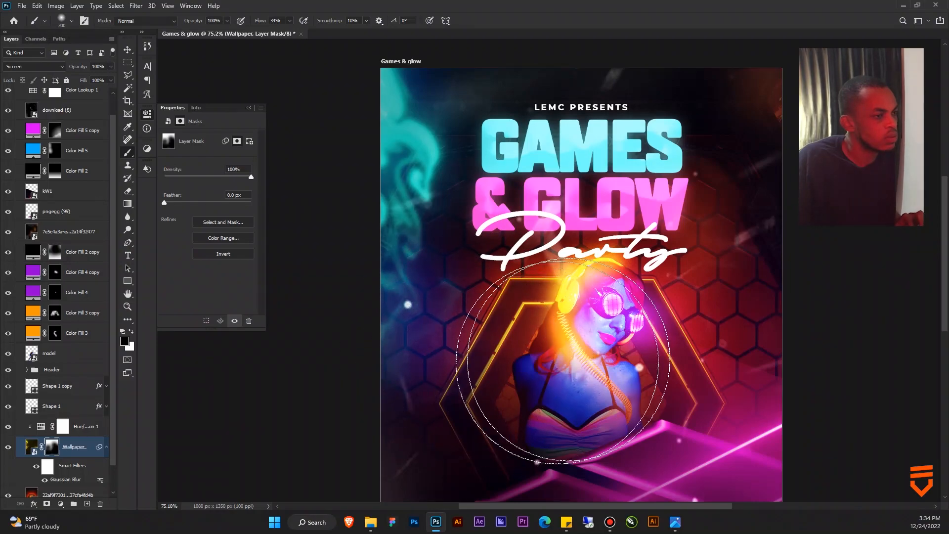
Examine the softened smoke and the overall lighting across the whole flyer.
scroll(549, 363, down, 2)
scroll(525, 304, down, 3)
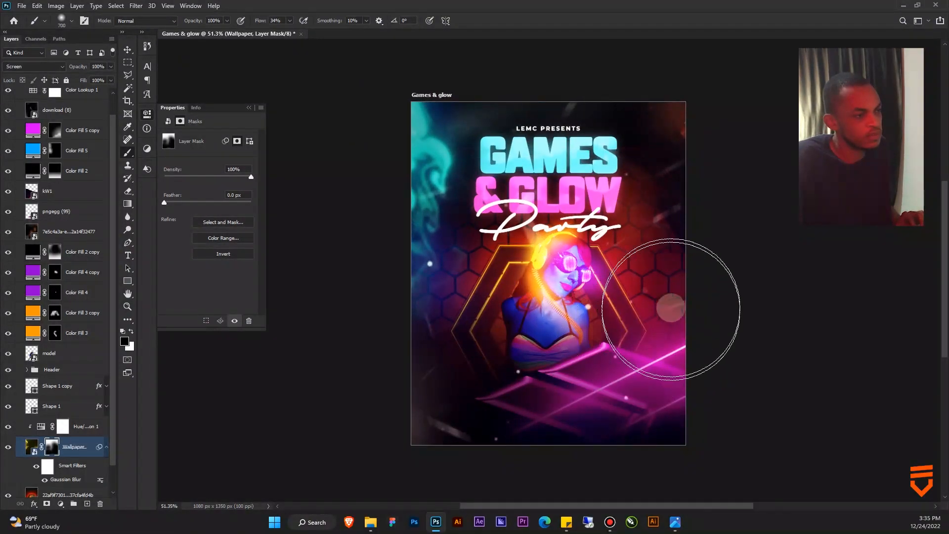
scroll(664, 321, down, 2)
scroll(568, 253, down, 1)
scroll(568, 253, up, 1)
scroll(568, 252, up, 2)
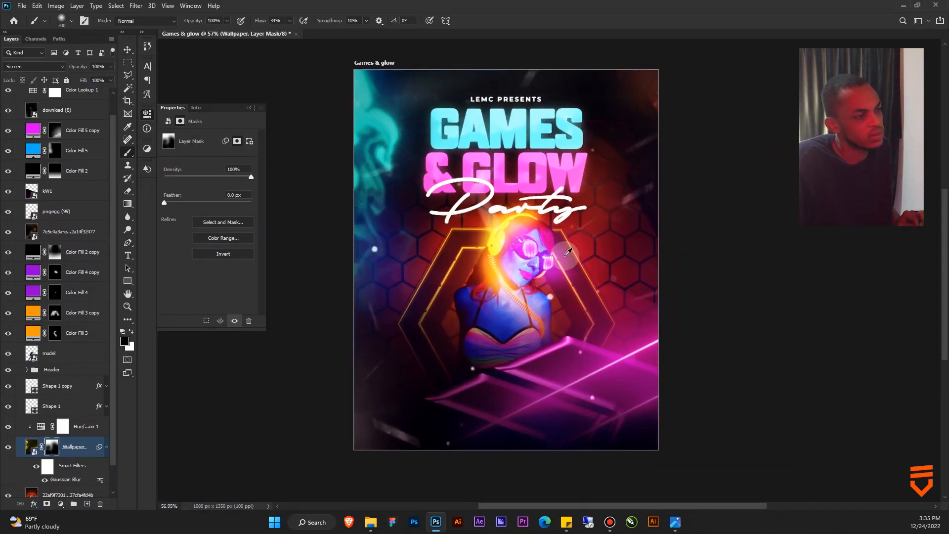
scroll(568, 252, down, 1)
scroll(568, 252, up, 1)
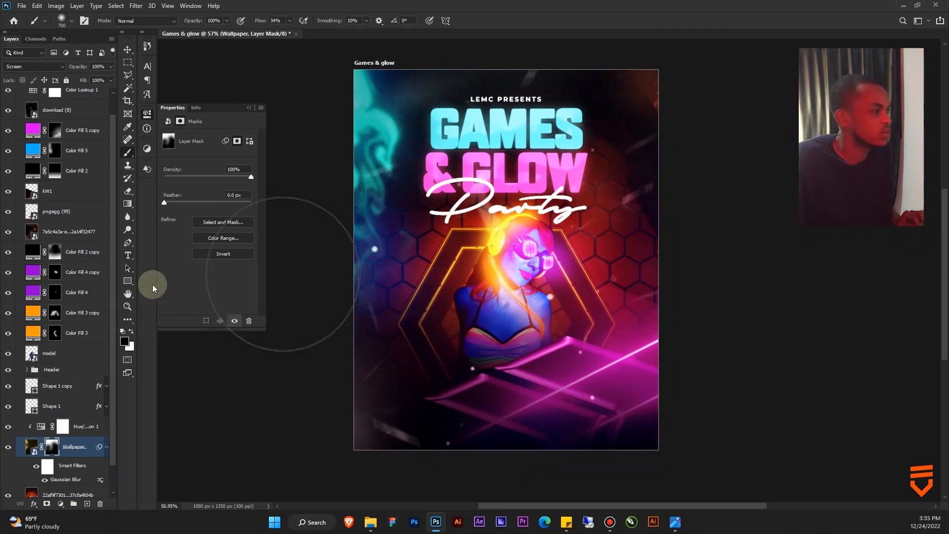
Set the Color Fill 3 copy layer's opacity to 28%.
click(70, 332)
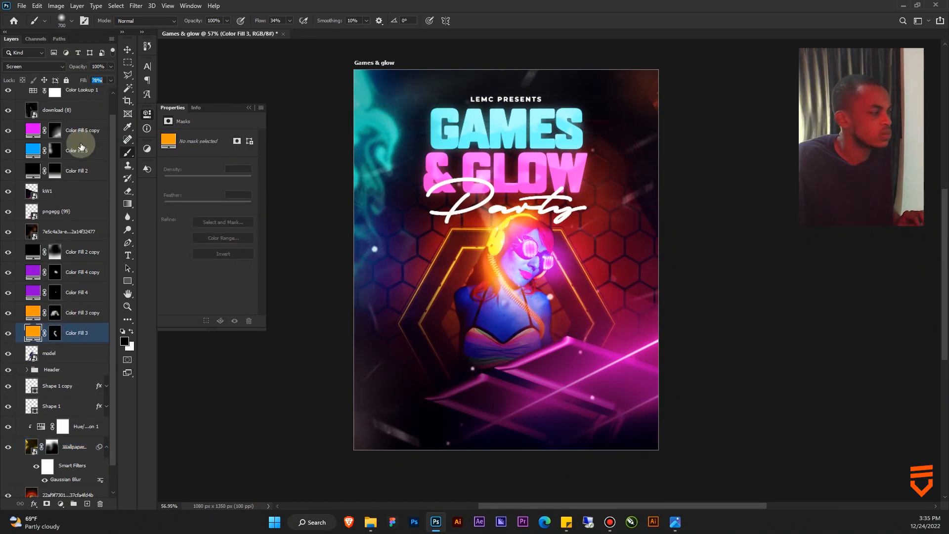
click(74, 312)
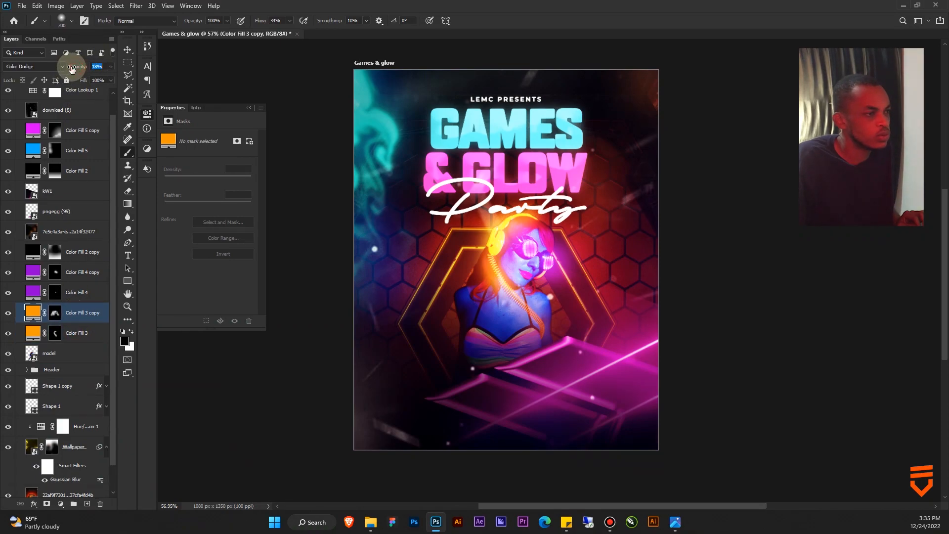
drag(72, 68, 71, 69)
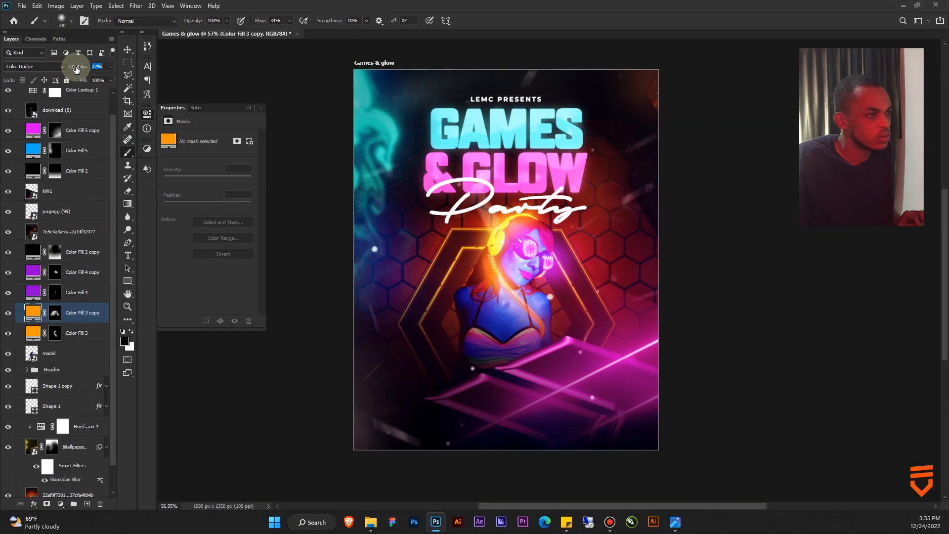
Compare the flyer with and without the Color Lookup 1 grade by switching the layer's visibility off and on.
scroll(21, 141, up, 1)
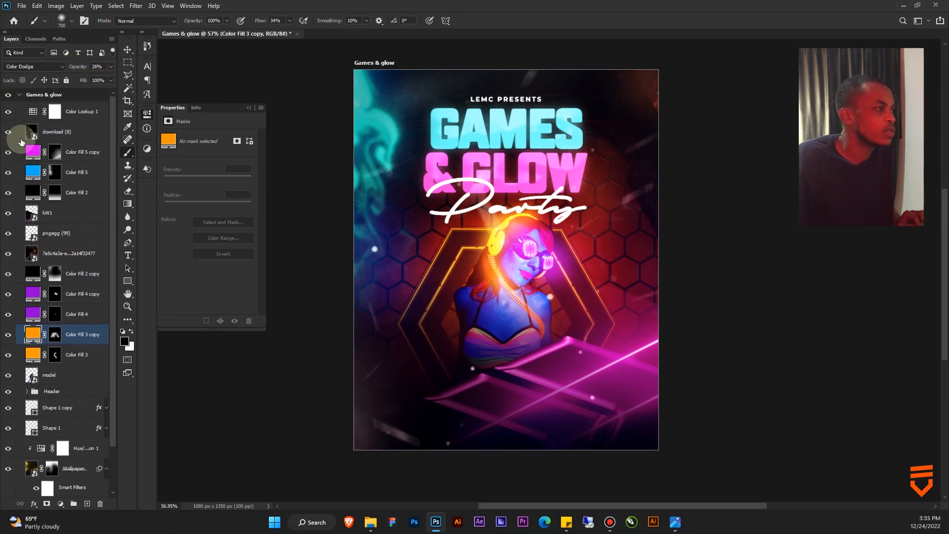
click(90, 112)
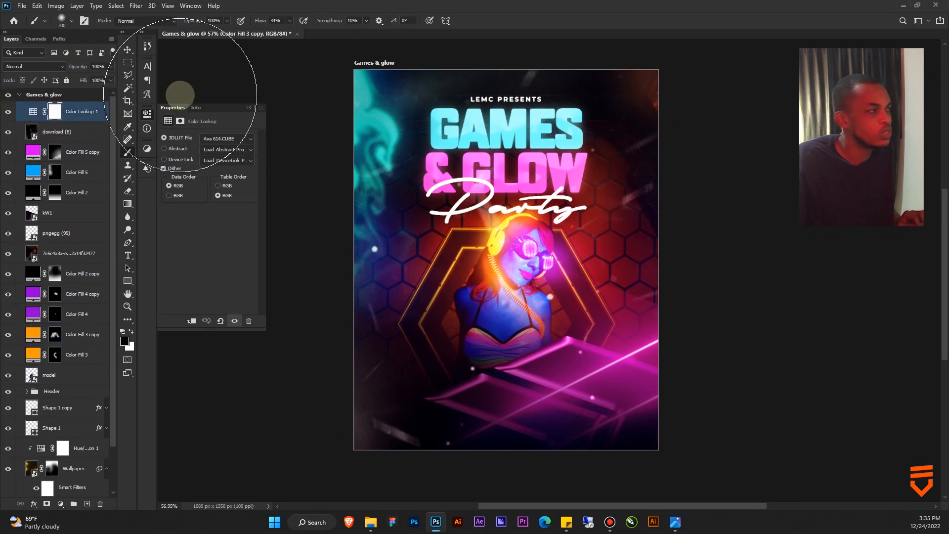
click(9, 111)
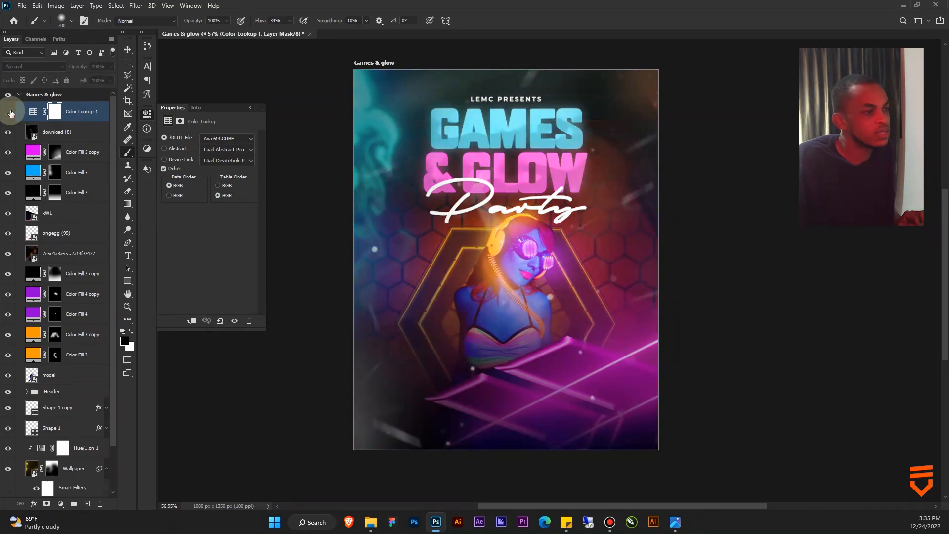
click(9, 112)
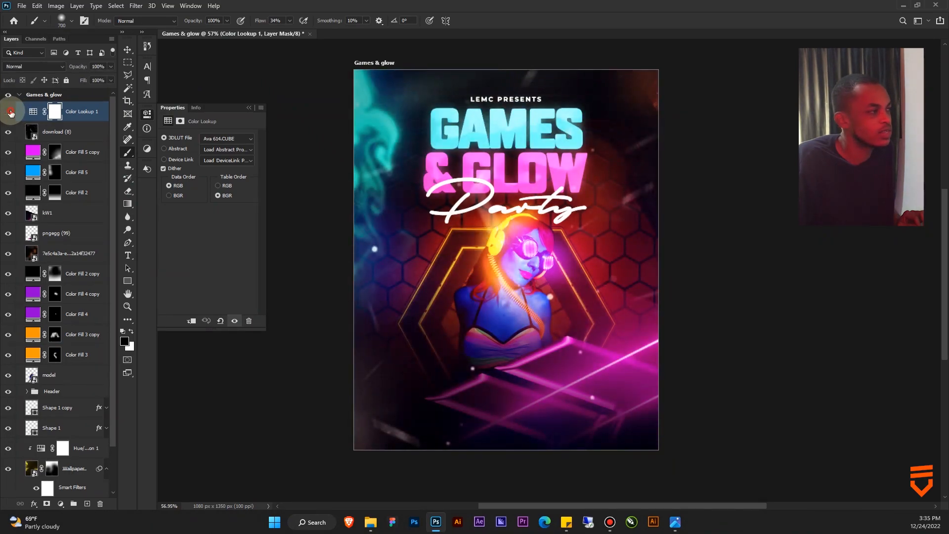
click(9, 112)
click(9, 112)
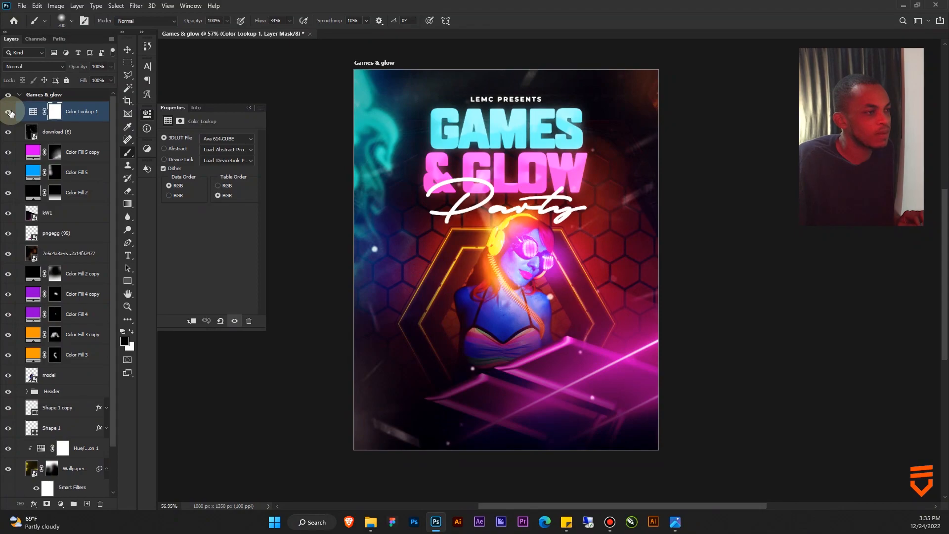
click(9, 112)
click(9, 112)
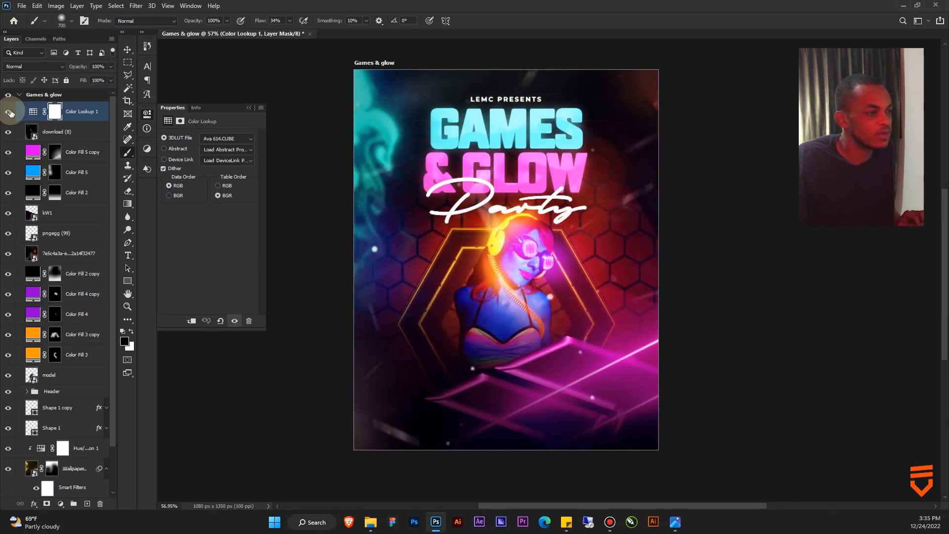
Place the Games & Glow Party details file directly above the "download (8)" layer, covering the full artboard.
click(70, 137)
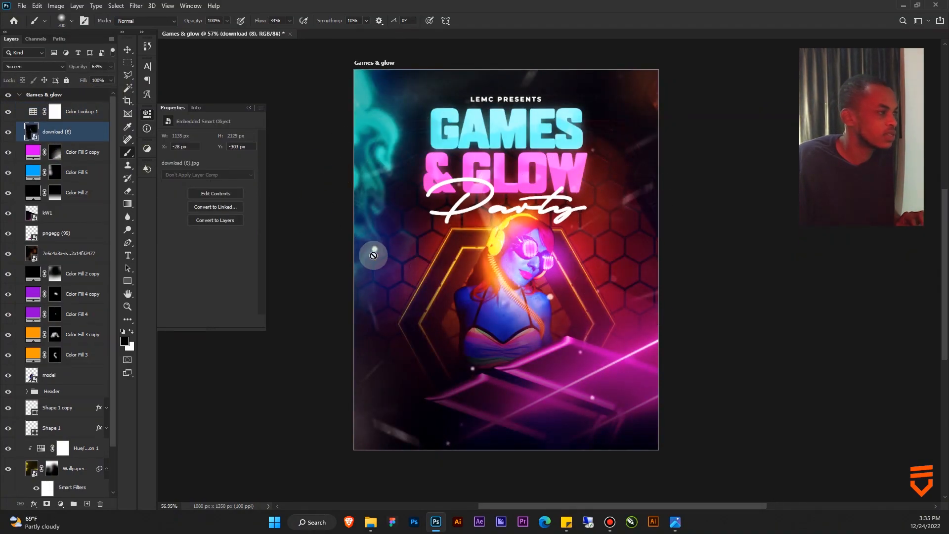
click(248, 108)
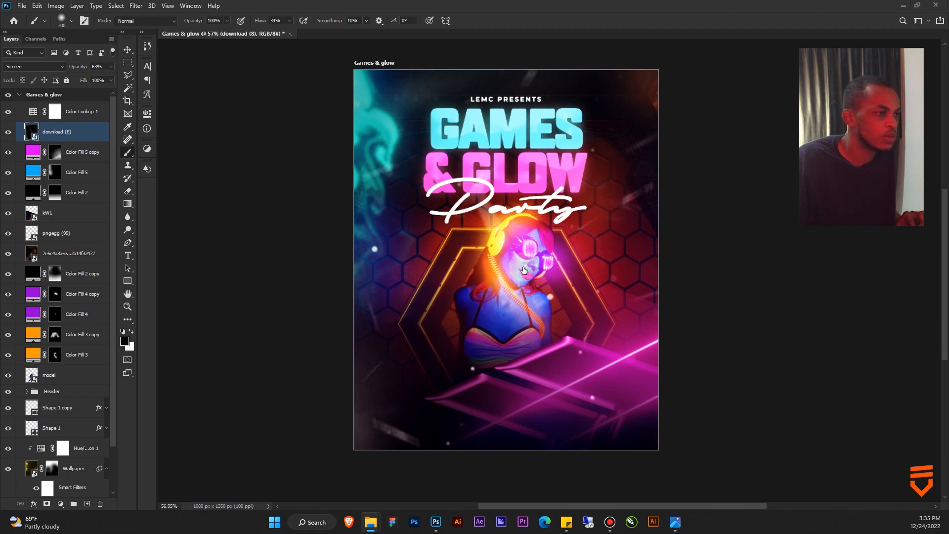
drag(524, 271, 530, 277)
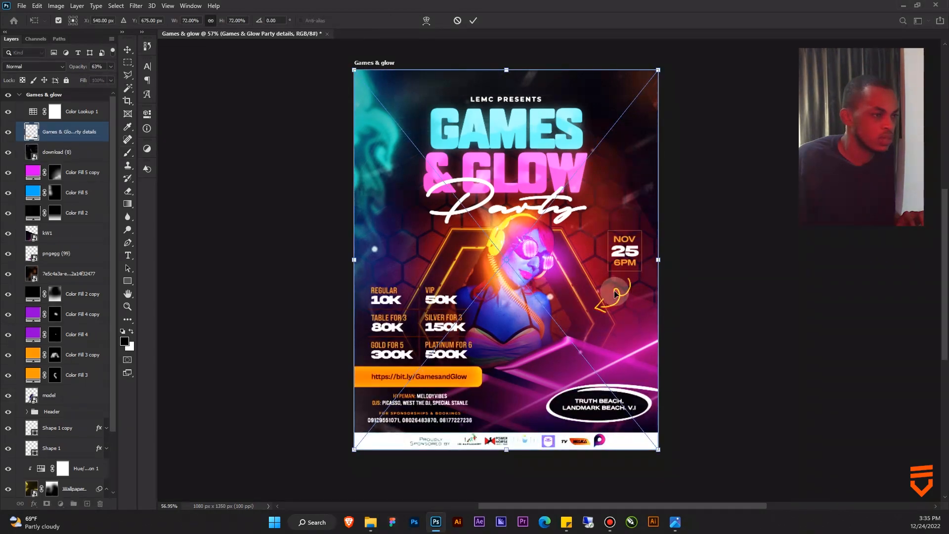
key(Return)
mouse_move(546, 258)
mouse_down()
mouse_move(652, 276)
mouse_move(556, 278)
mouse_up()
key(v)
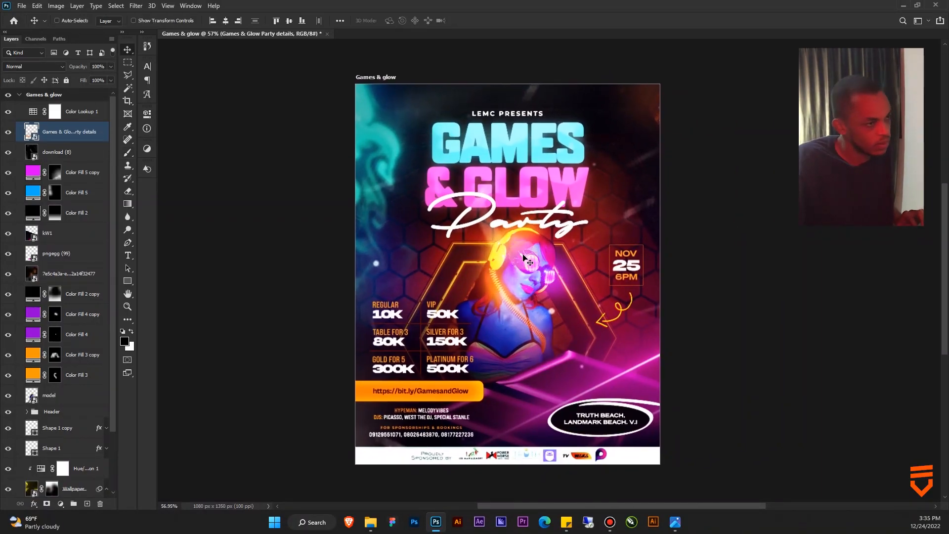
Examine the placed party details across the whole flyer and the ticket price table up close.
scroll(524, 256, down, 5)
scroll(525, 256, up, 5)
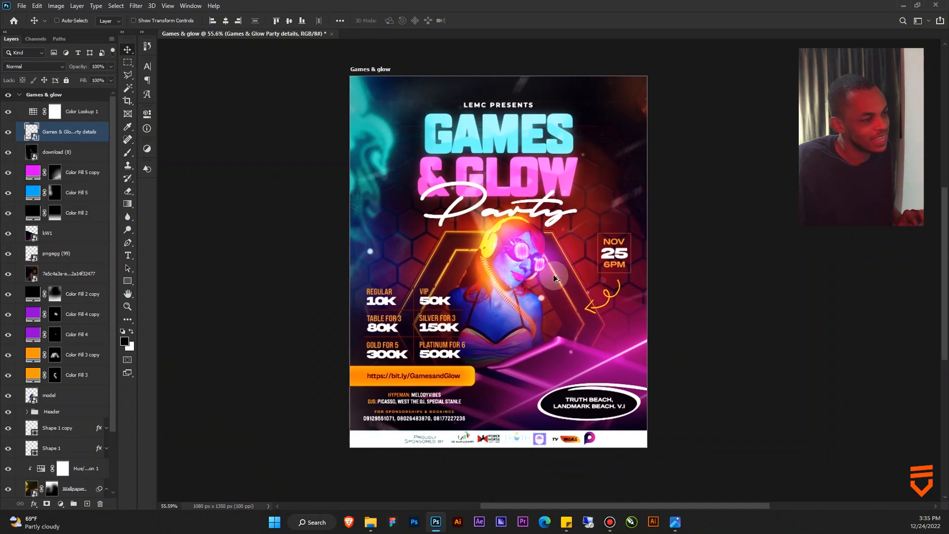
scroll(554, 277, down, 3)
scroll(554, 277, up, 3)
scroll(553, 274, up, 2)
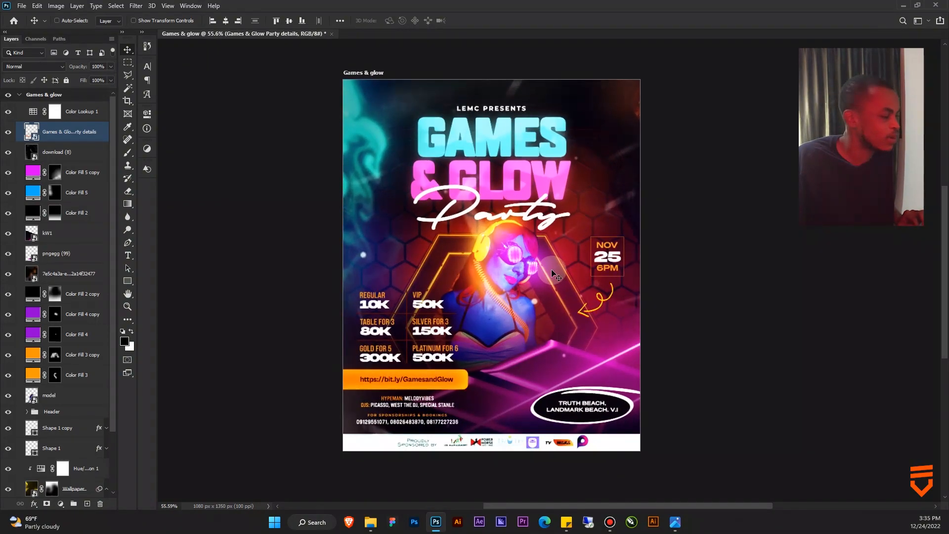
scroll(551, 269, up, 1)
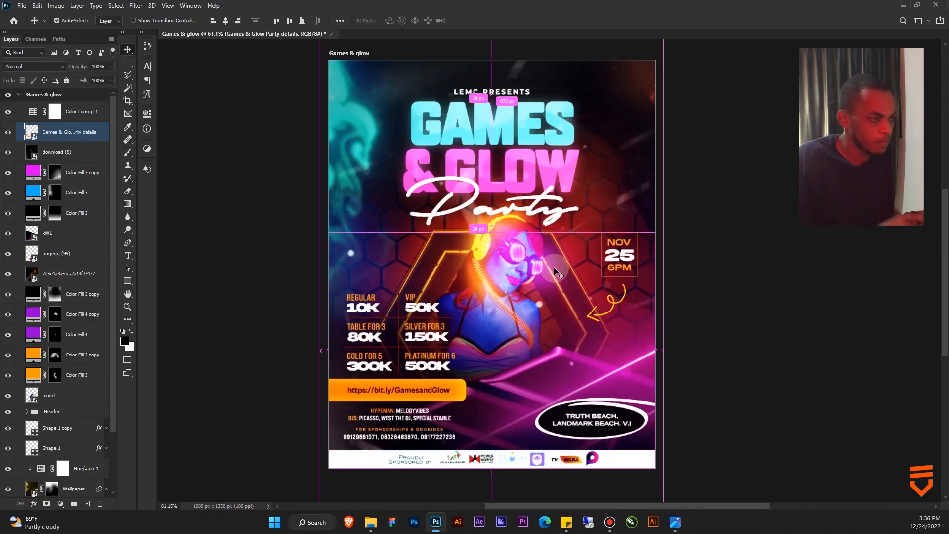
scroll(553, 267, up, 1)
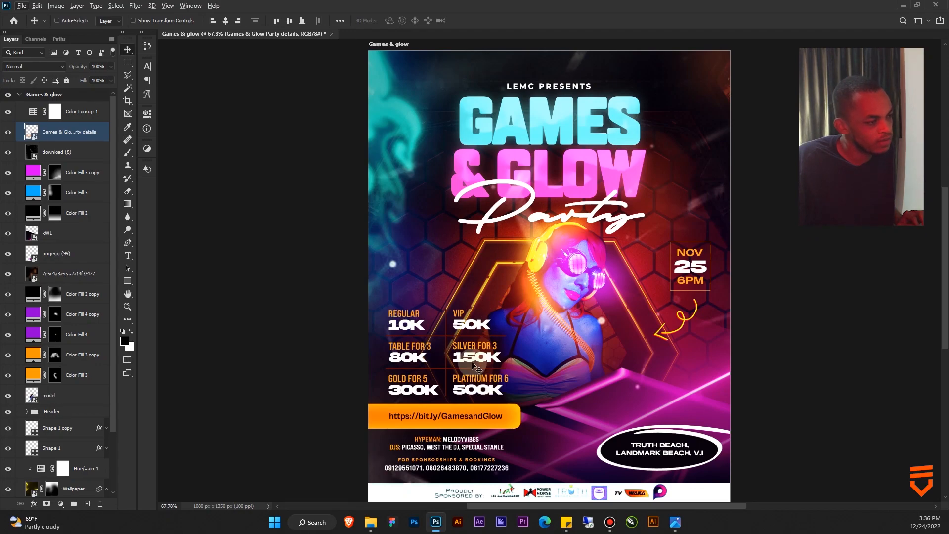
scroll(487, 329, up, 9)
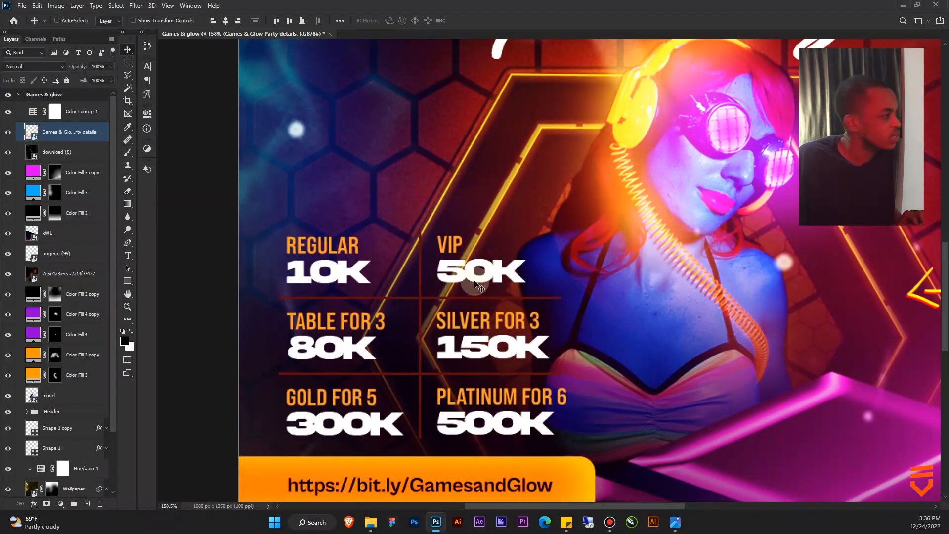
Paint white on the Color Fill 2 copy layer's mask over the ticket price area to darken the background behind the prices.
scroll(502, 282, down, 3)
scroll(475, 291, down, 3)
scroll(483, 296, up, 3)
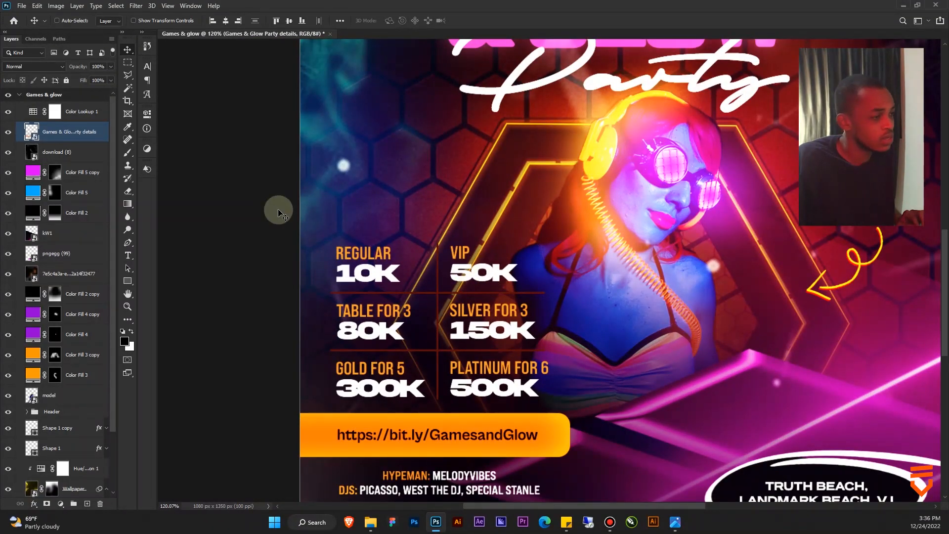
click(54, 293)
scroll(528, 390, down, 2)
key(b)
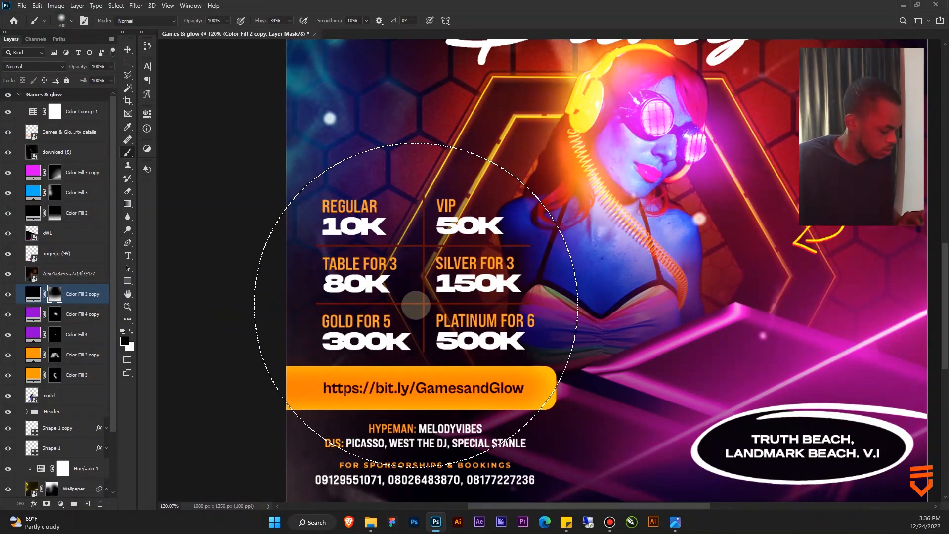
key(x)
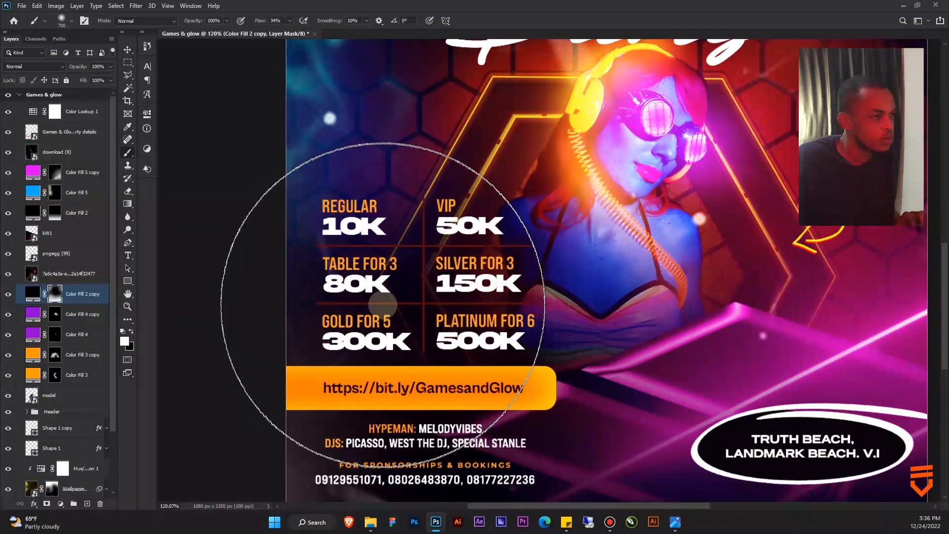
mouse_move(422, 333)
mouse_down()
mouse_move(408, 281)
mouse_move(430, 364)
mouse_up()
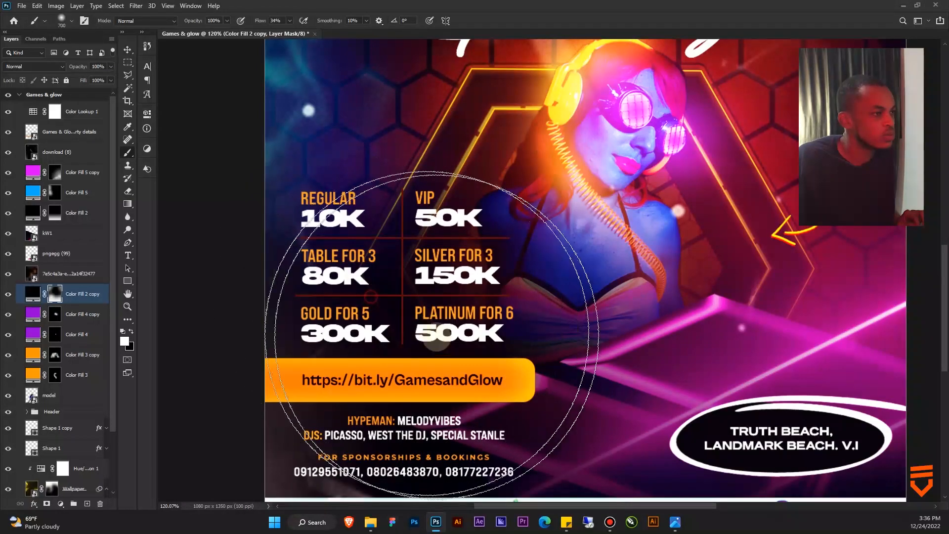
Enlarge the brush to 1000 px and paint white on the Color Fill 2 copy mask around the flyer's outer edges.
key(ctrl+0)
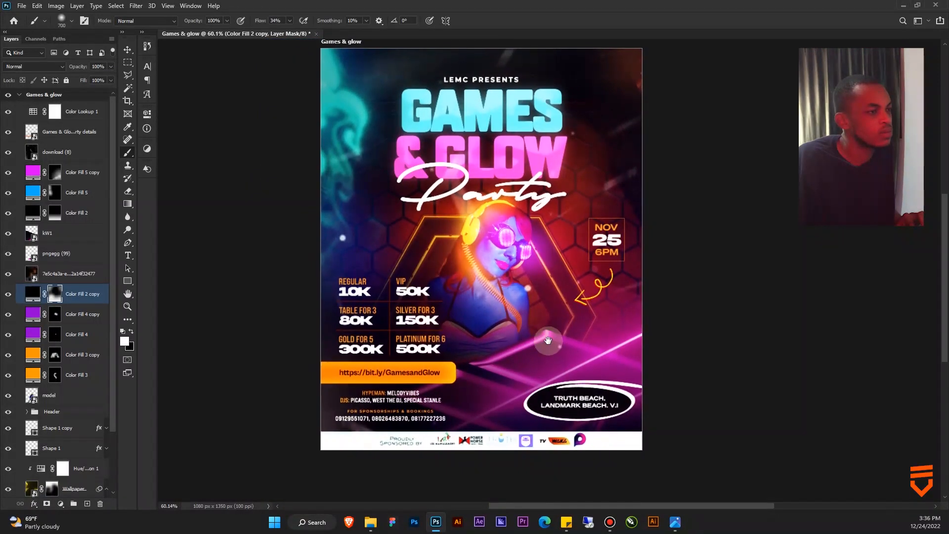
drag(509, 313, 545, 311)
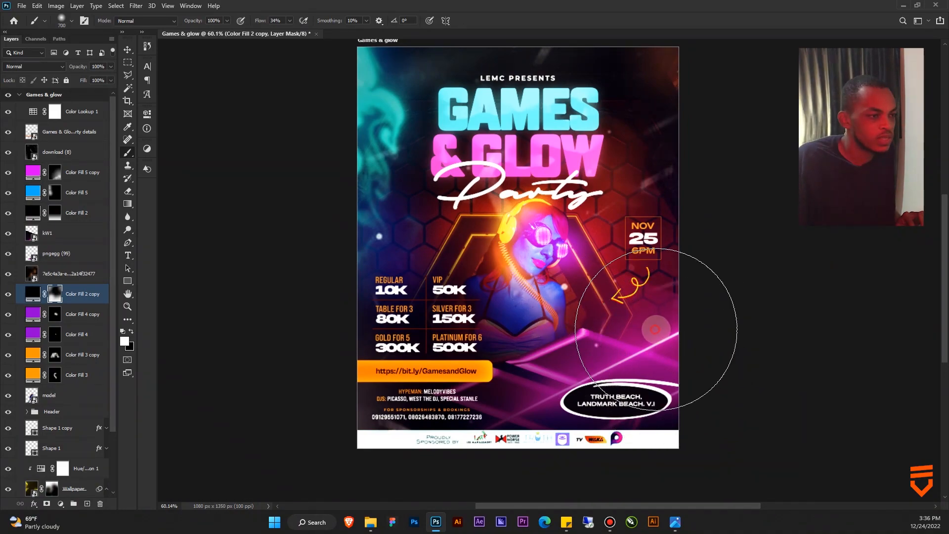
key(bracketright)
key(bracketright)
key(bracketright)
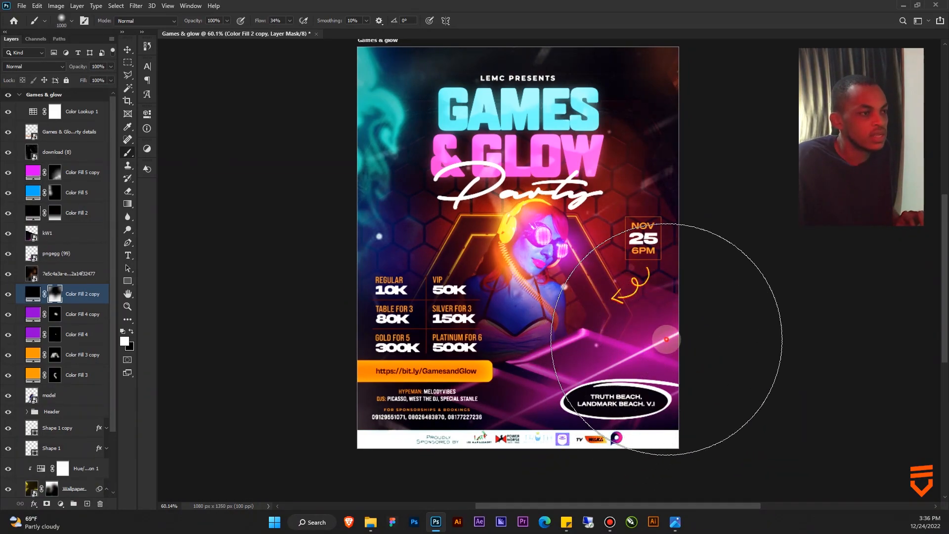
scroll(699, 188, up, 2)
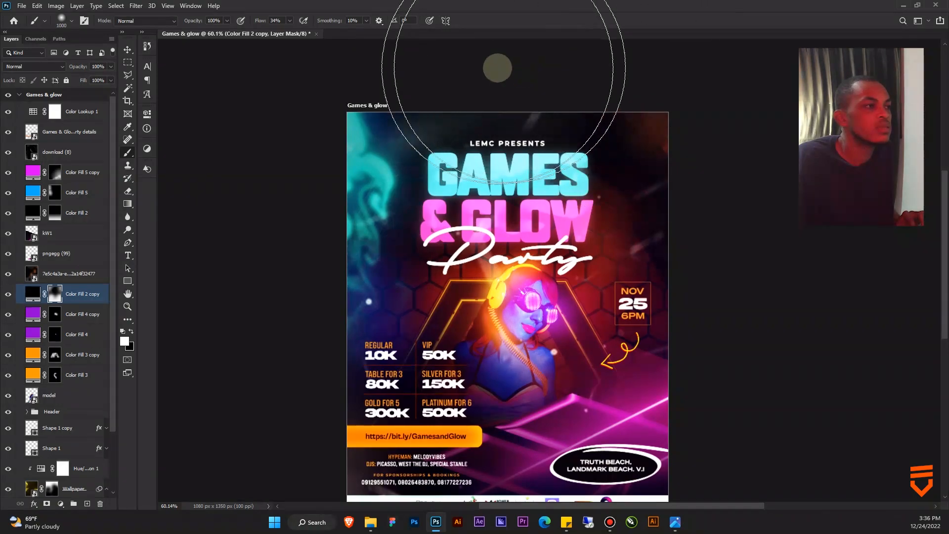
scroll(729, 317, down, 1)
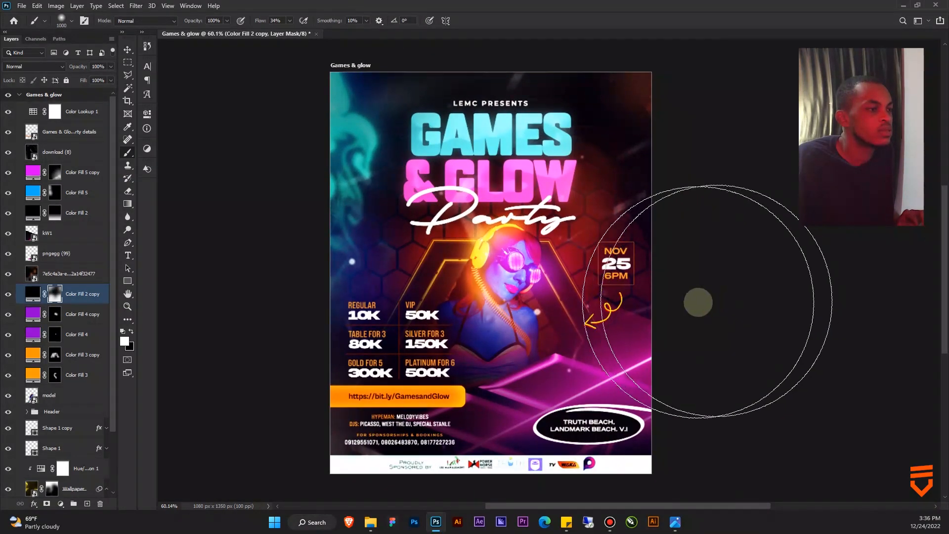
scroll(499, 278, down, 3)
scroll(500, 275, up, 3)
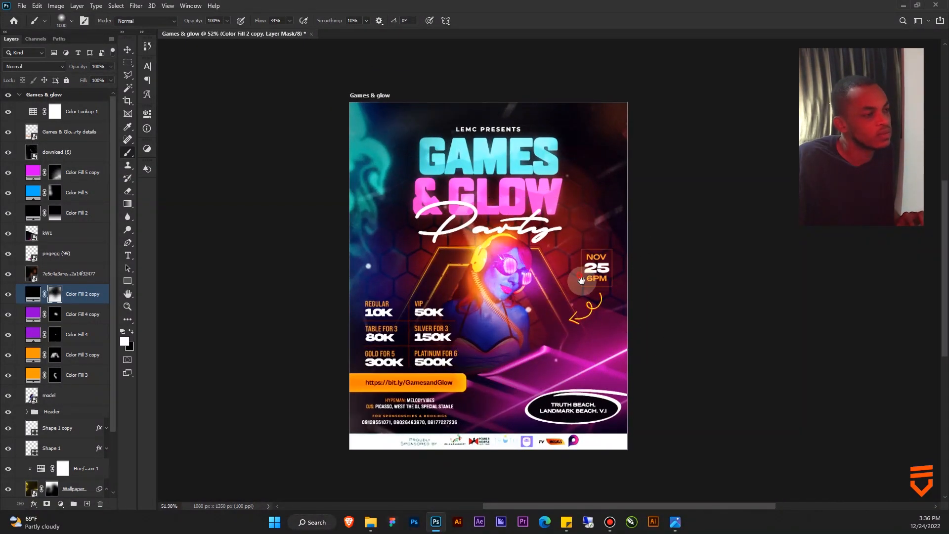
drag(580, 279, 591, 290)
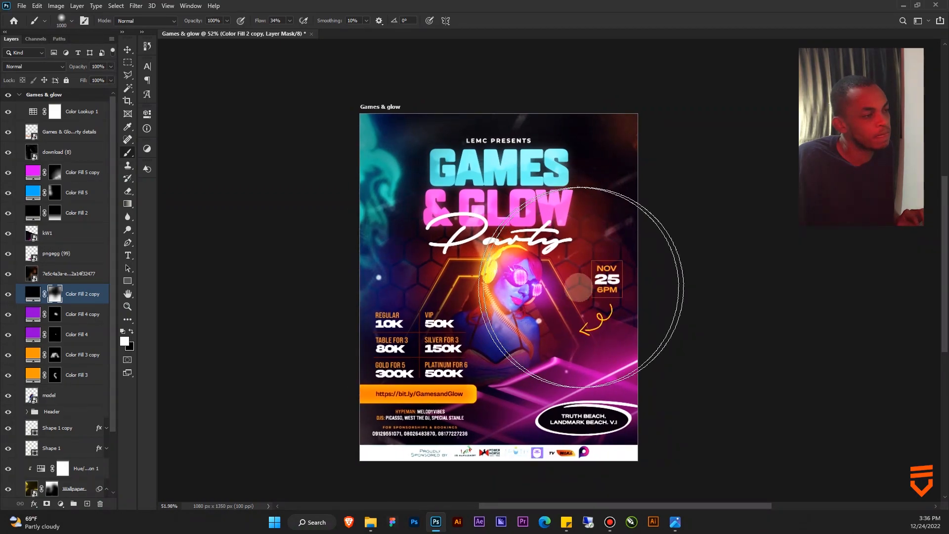
scroll(581, 286, down, 1)
scroll(568, 284, up, 1)
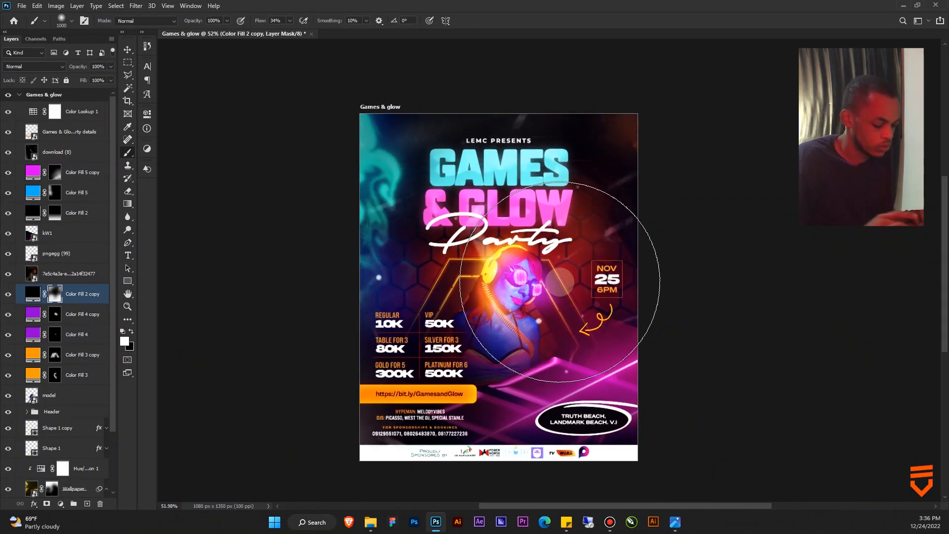
scroll(559, 282, up, 1)
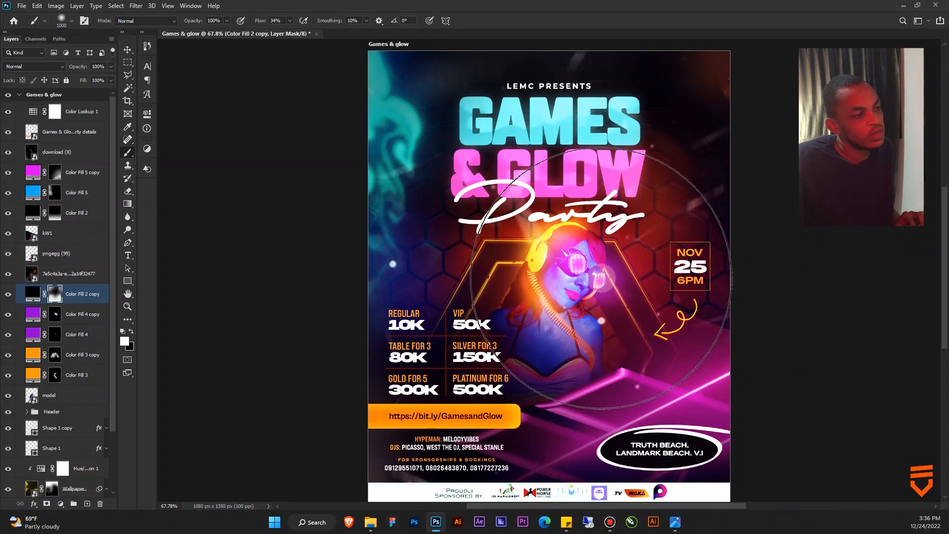
Stamp all visible layers into a new smart object layer directly above Color Lookup 1.
click(83, 120)
scroll(49, 237, down, 1)
scroll(55, 230, up, 1)
scroll(574, 315, down, 1)
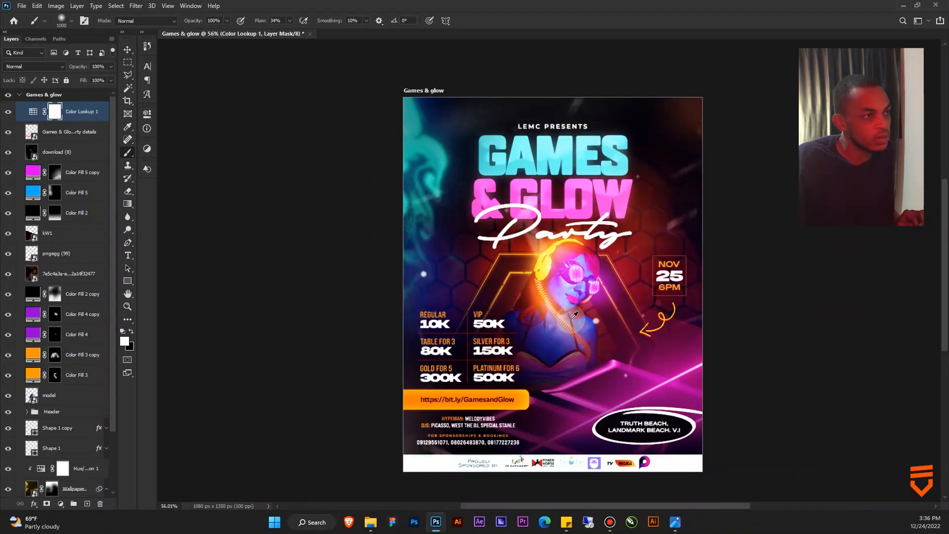
scroll(569, 276, down, 1)
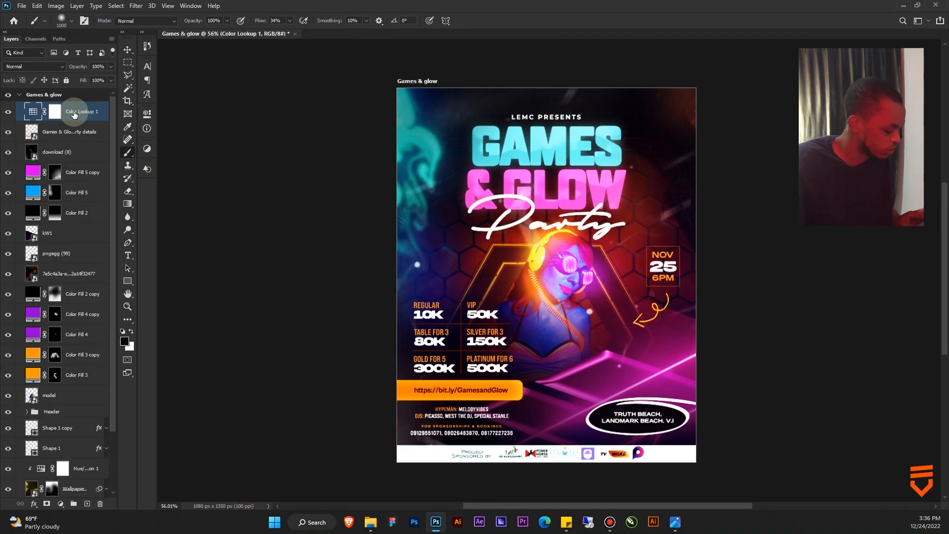
key(ctrl+alt+shift+e)
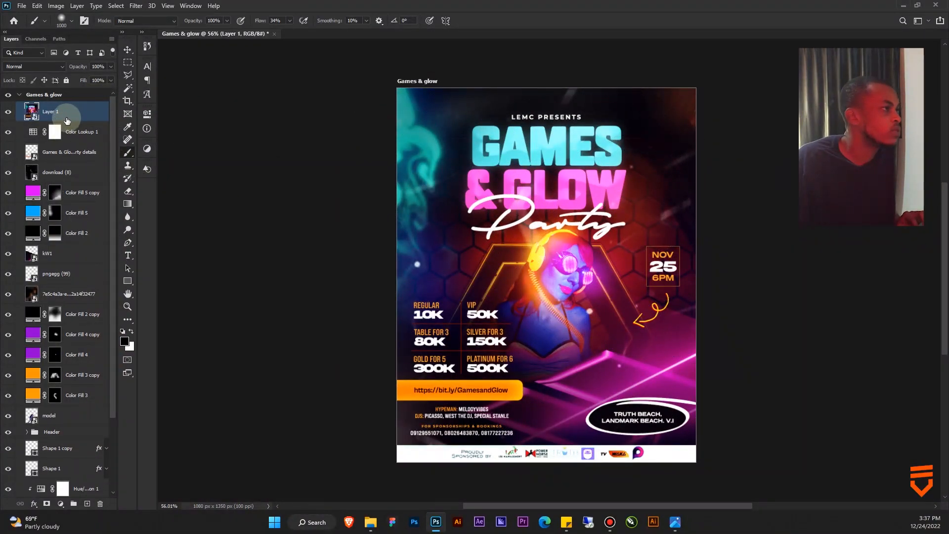
Start a Camera Raw Filter on Layer 1 with Clarity +14, Contrast +12, Highlights +9 and Shadows -8.
click(135, 6)
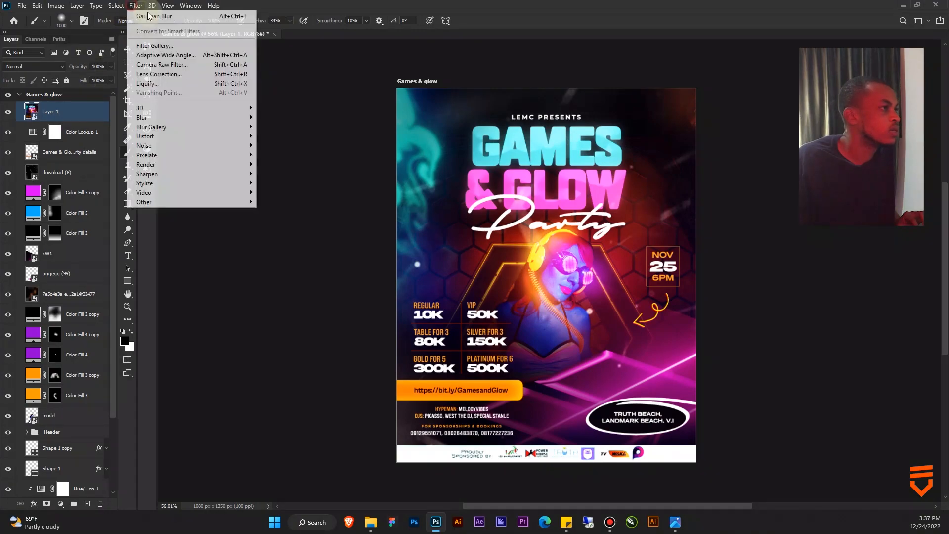
click(173, 64)
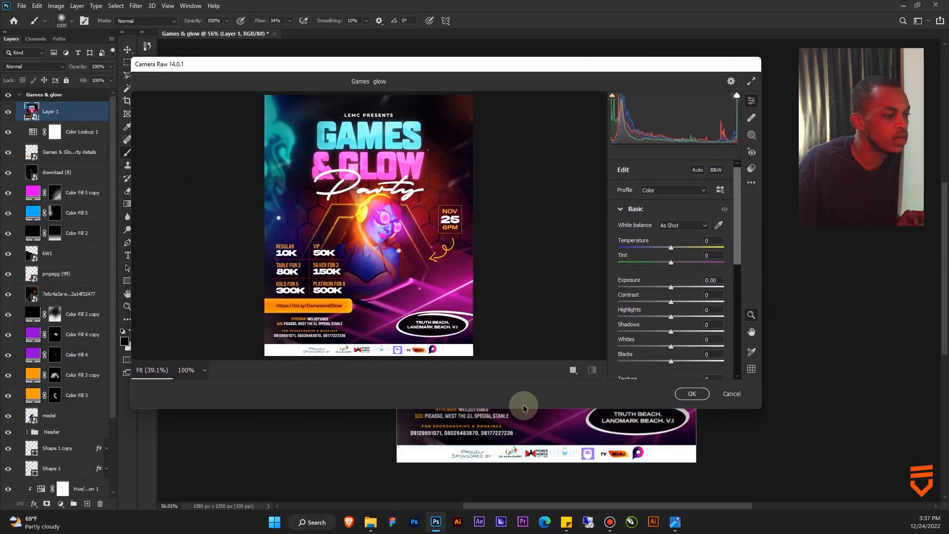
drag(523, 409, 539, 479)
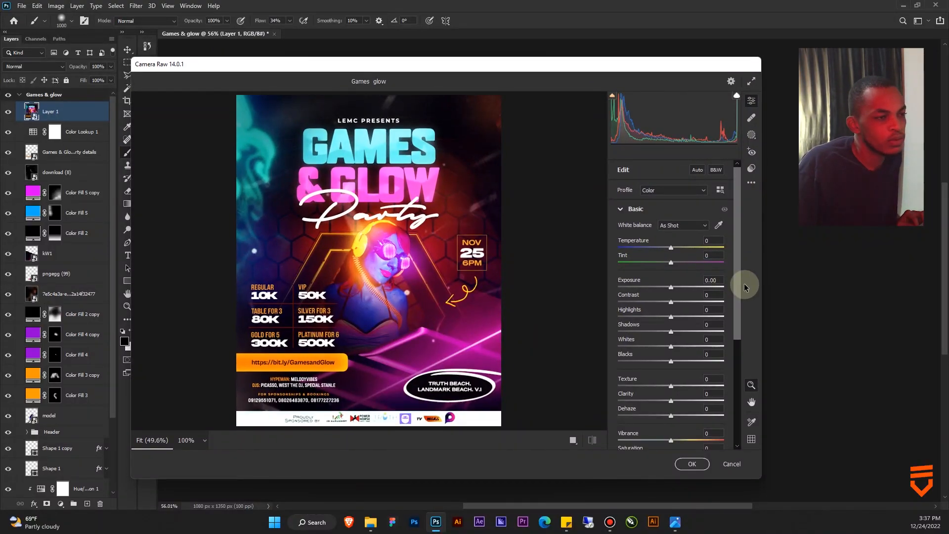
drag(736, 290, 740, 318)
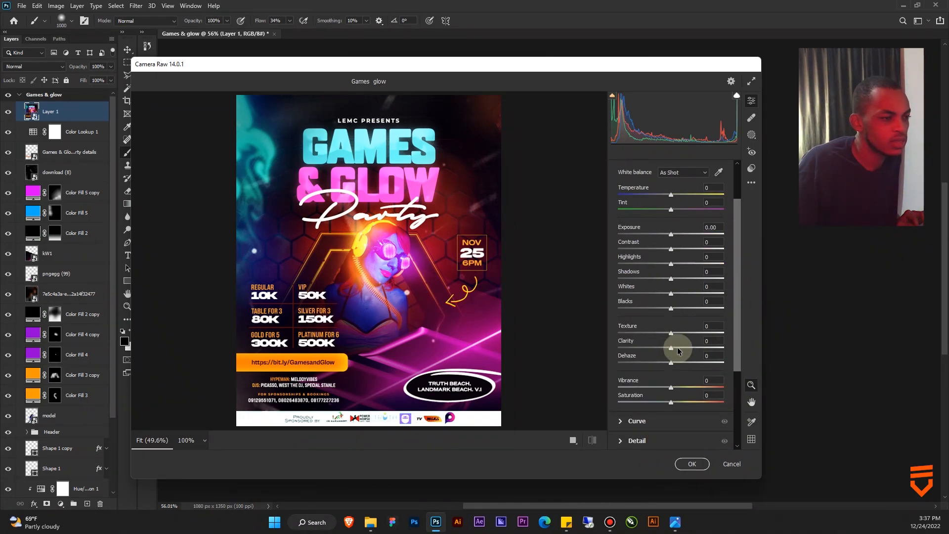
drag(681, 348, 681, 348)
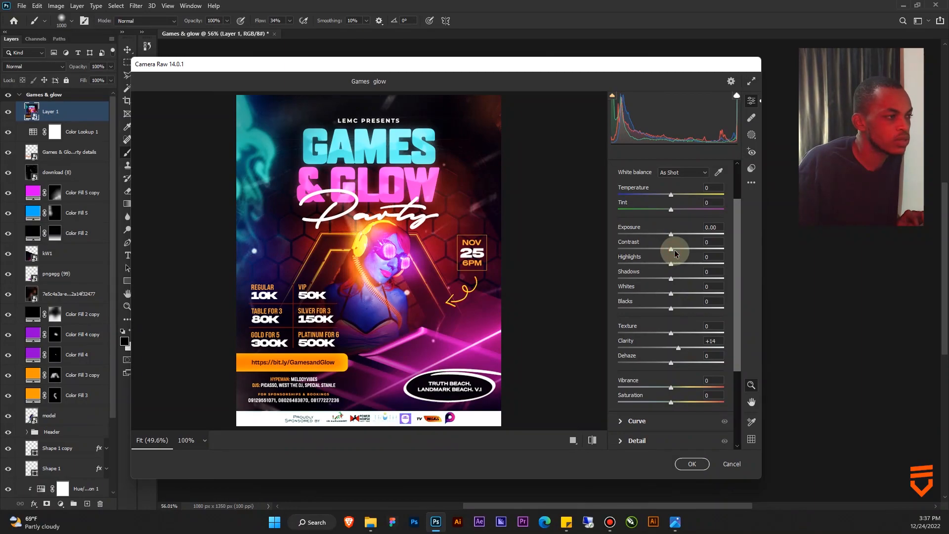
drag(676, 251, 678, 250)
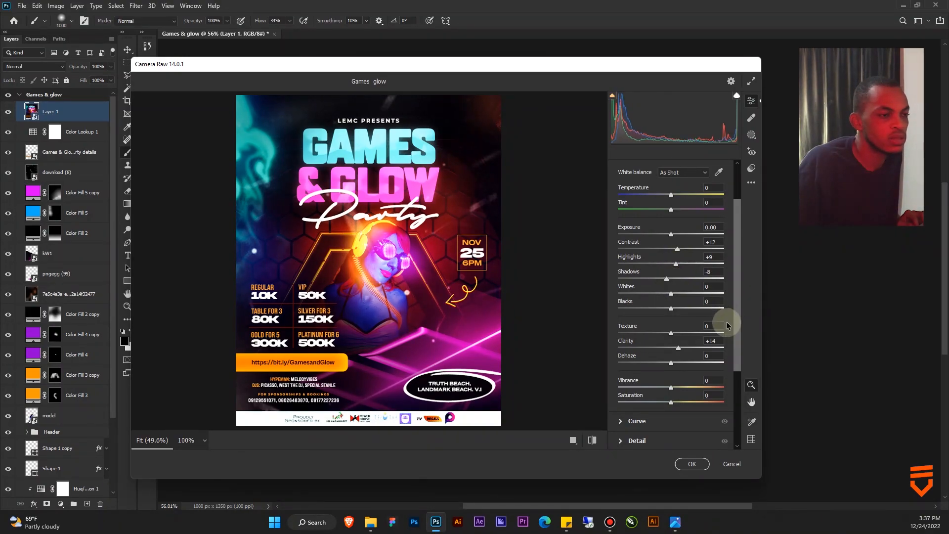
Color grade the shadows to hue 320, saturation 17, the highlights to hue 187, saturation 39, and the midtones to hue 63, saturation 9.
drag(736, 321, 734, 301)
click(621, 191)
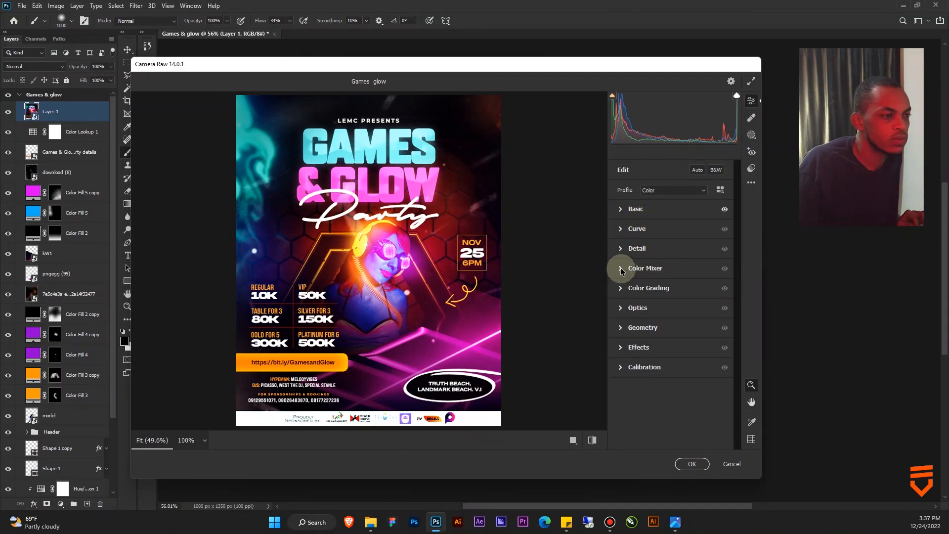
click(621, 289)
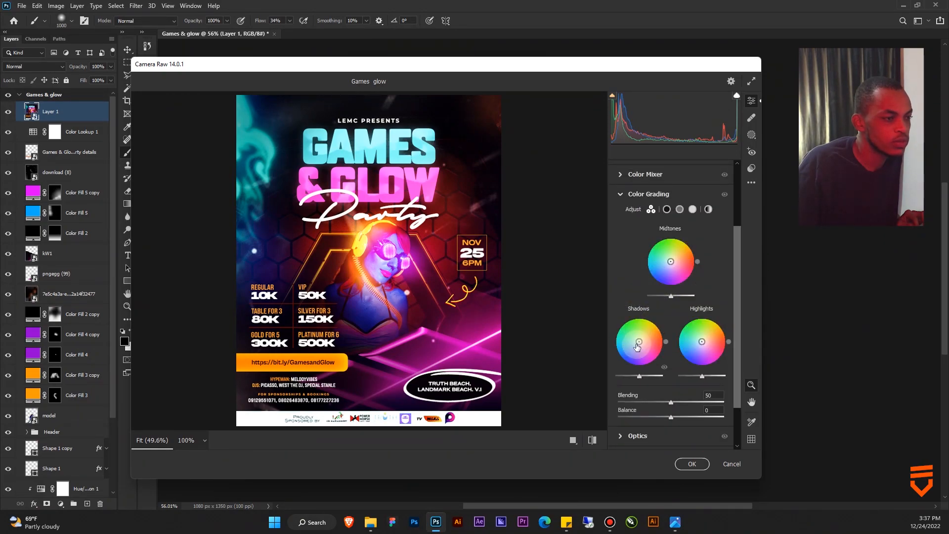
drag(640, 343, 644, 345)
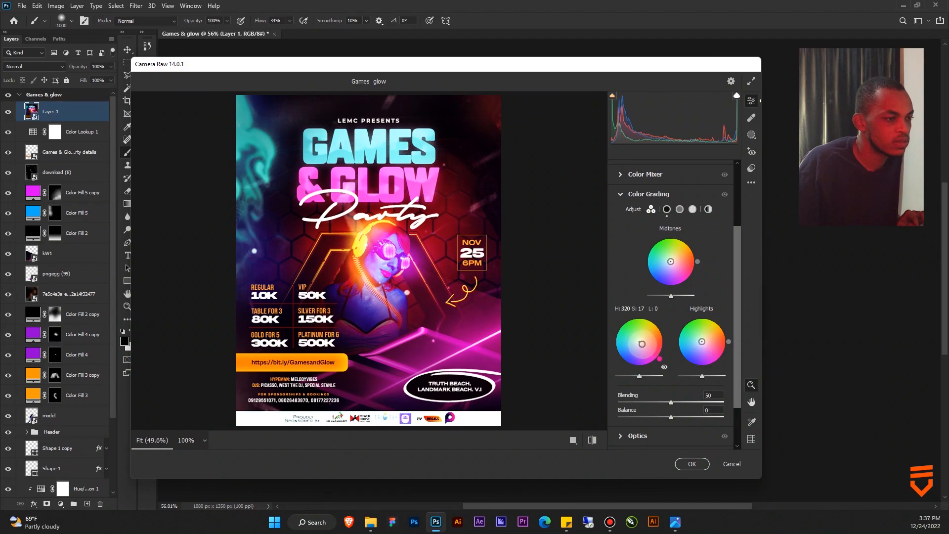
drag(703, 343, 698, 341)
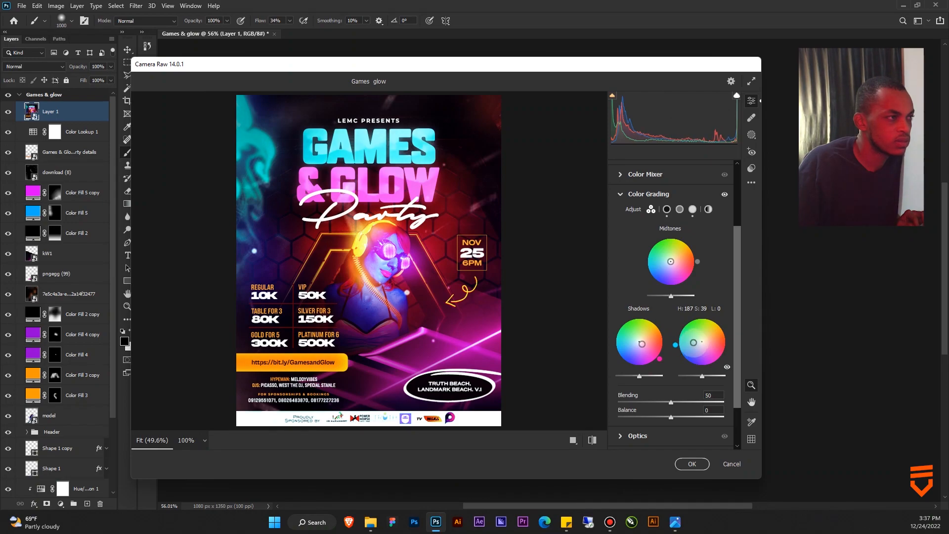
drag(673, 261, 674, 261)
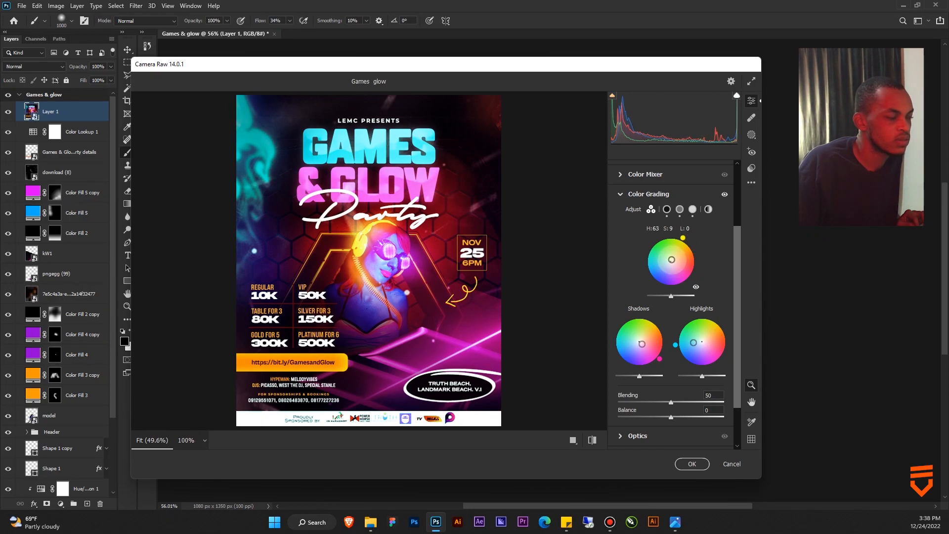
Compare the flyer before and after the Camera Raw adjustments and apply the filter to Layer 1.
click(591, 440)
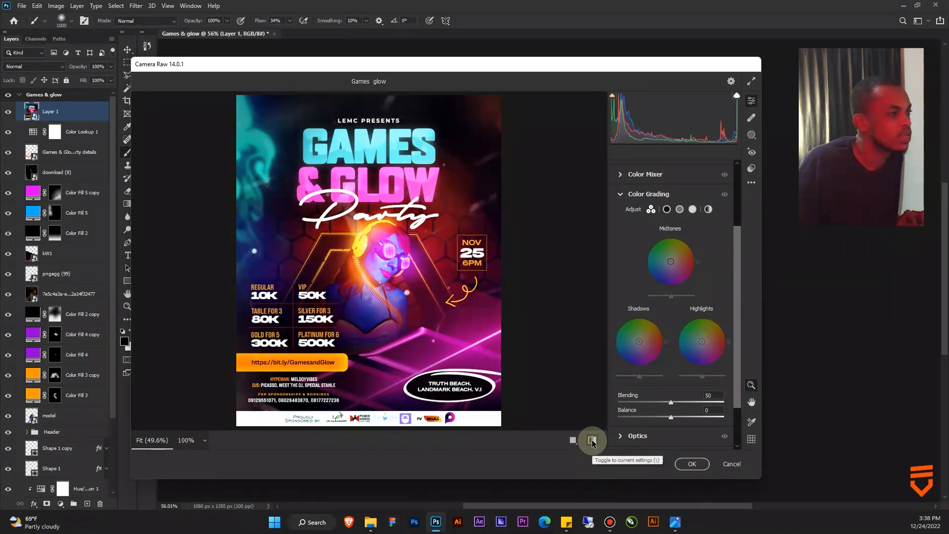
click(592, 440)
click(592, 440)
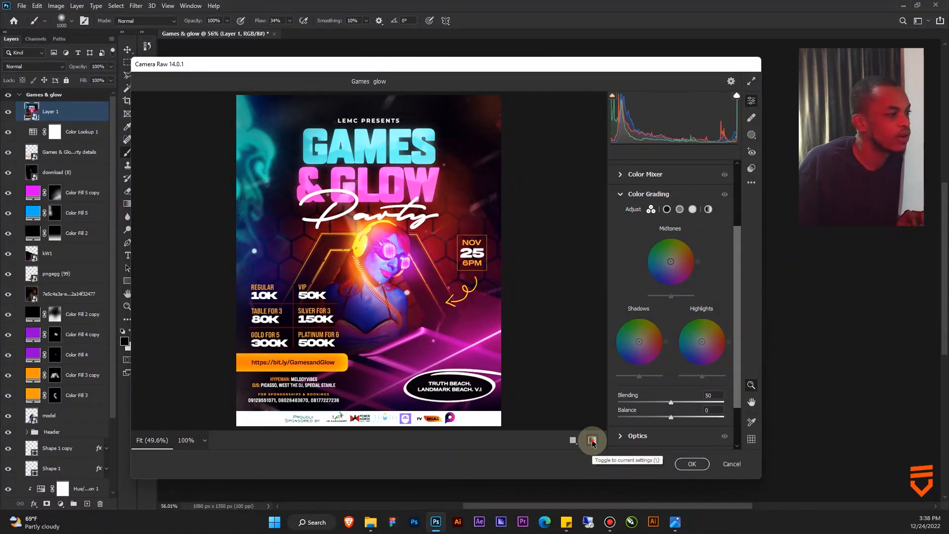
click(592, 440)
click(692, 464)
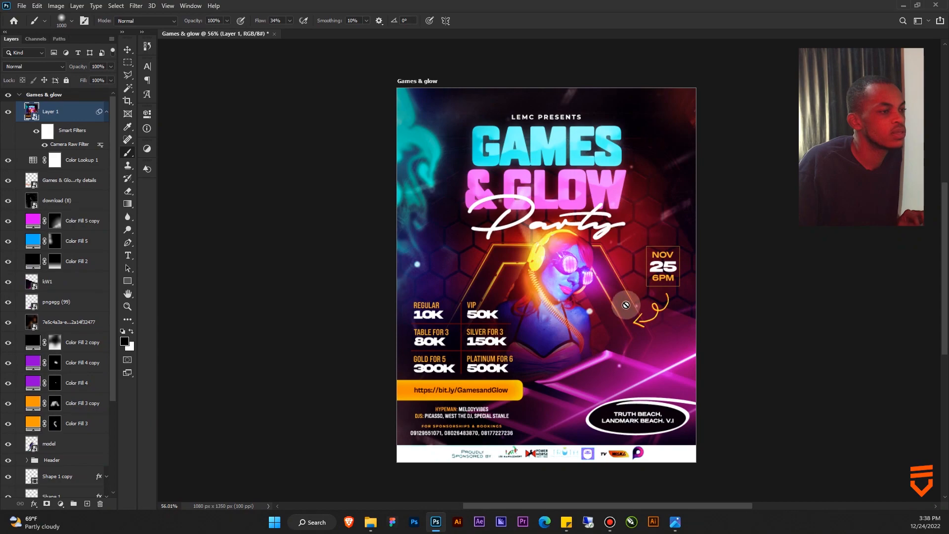
Examine the graded flyer as a whole and up close around the title and model.
scroll(631, 303, down, 3)
scroll(598, 260, up, 2)
scroll(594, 263, up, 2)
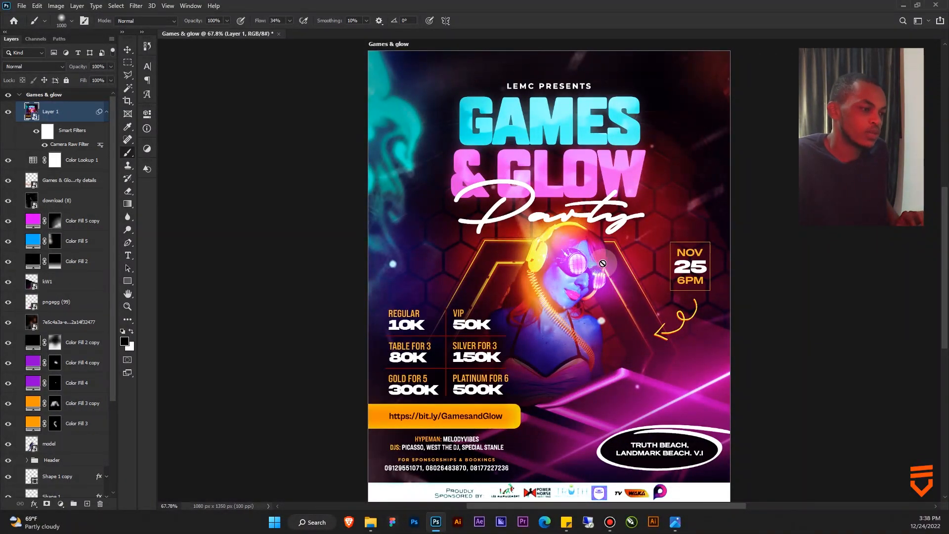
scroll(613, 277, down, 1)
scroll(599, 262, up, 3)
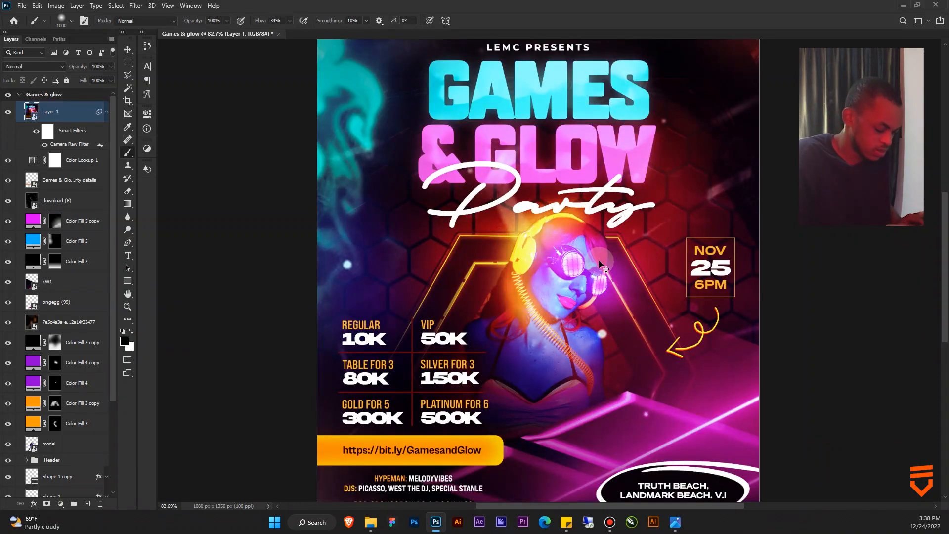
scroll(599, 262, down, 1)
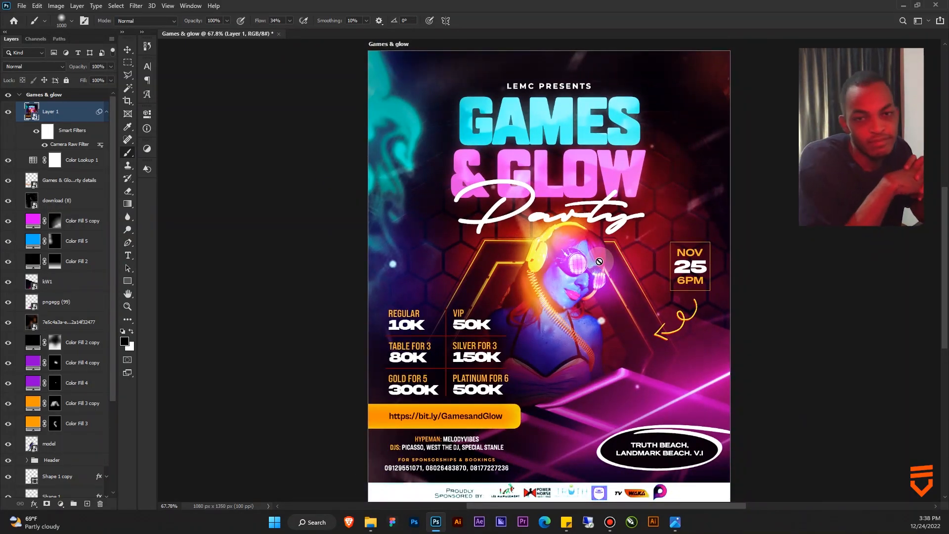